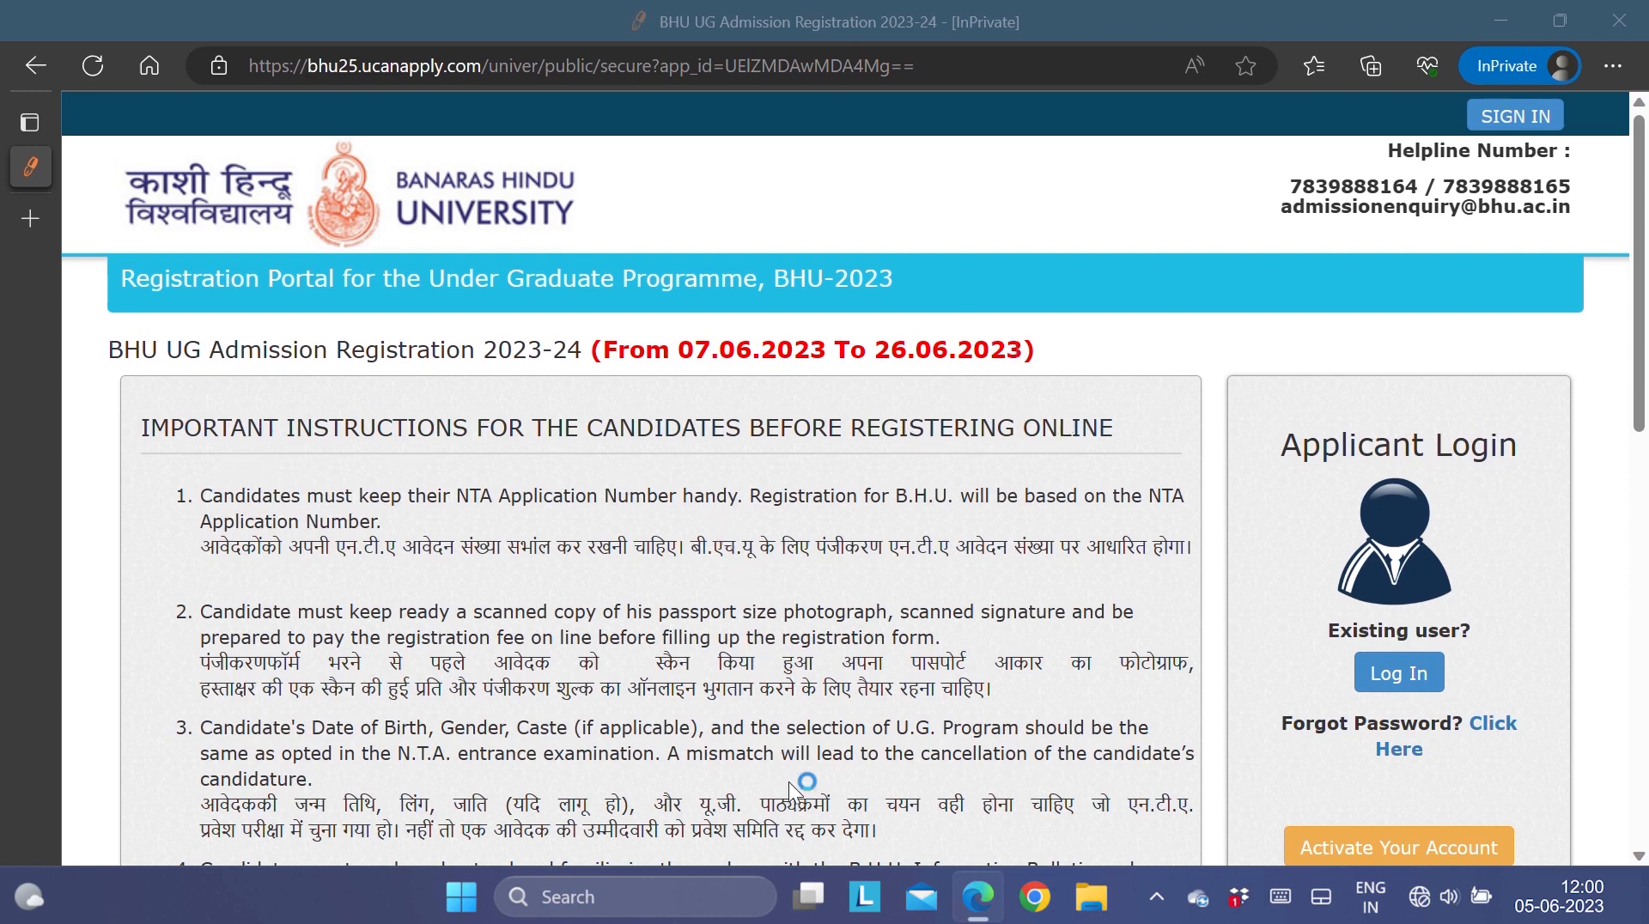
# Accept the registration instructions and terms and conditions by ticking the agreement box
pyautogui.moveTo(1635, 379); pyautogui.dragTo(1645, 795)
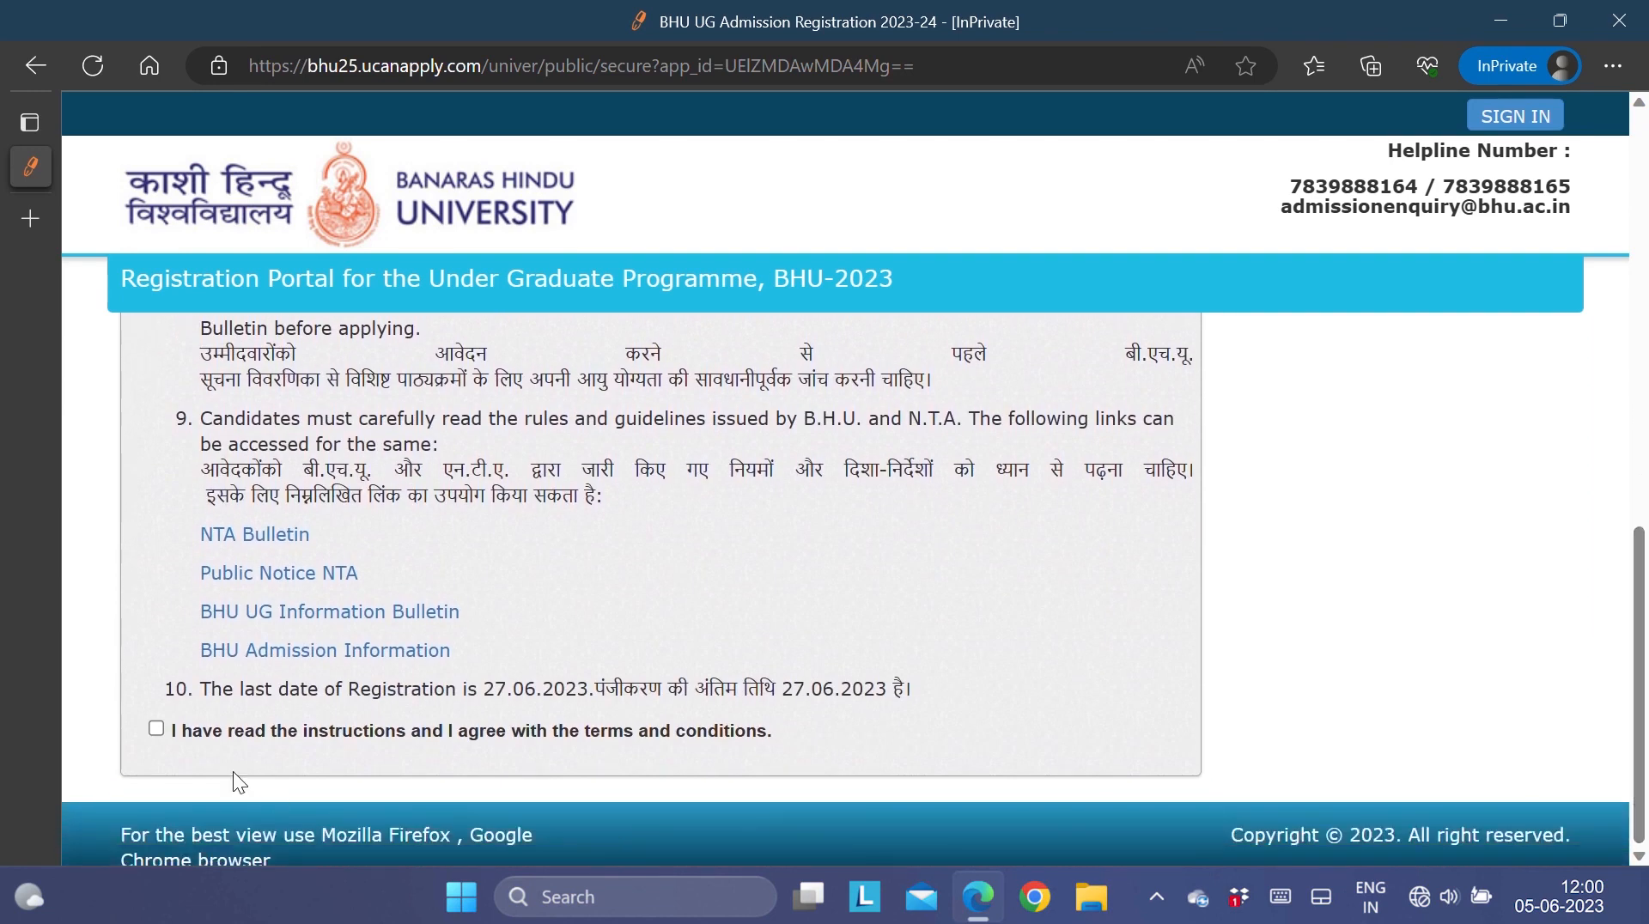
pyautogui.click(157, 728)
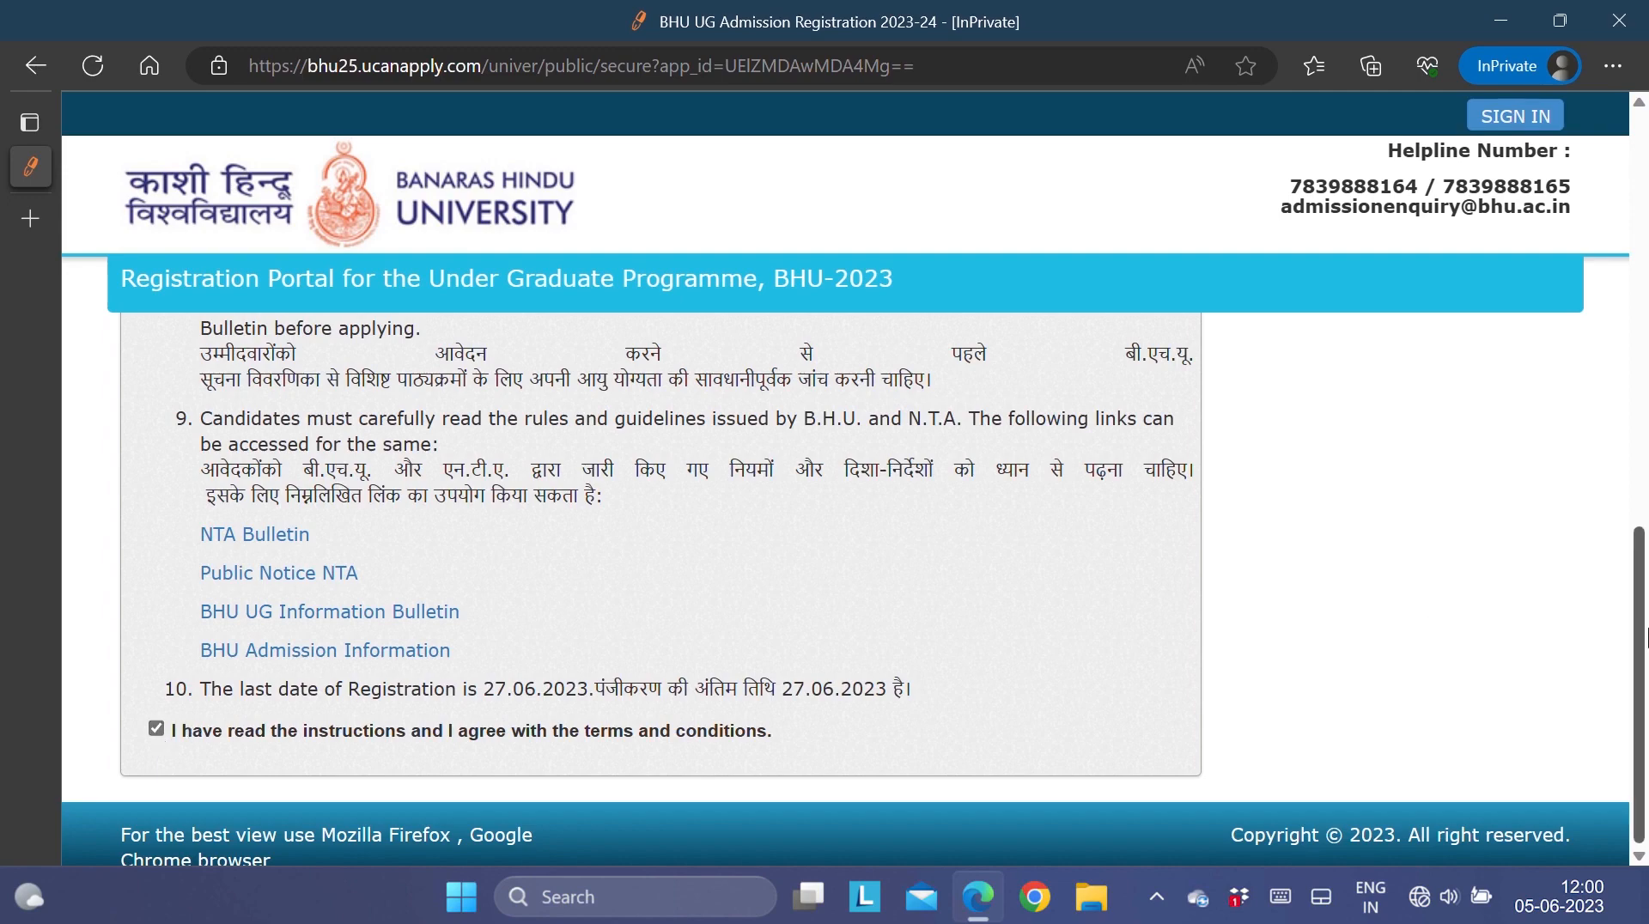
pyautogui.moveTo(1646, 636); pyautogui.dragTo(1643, 309)
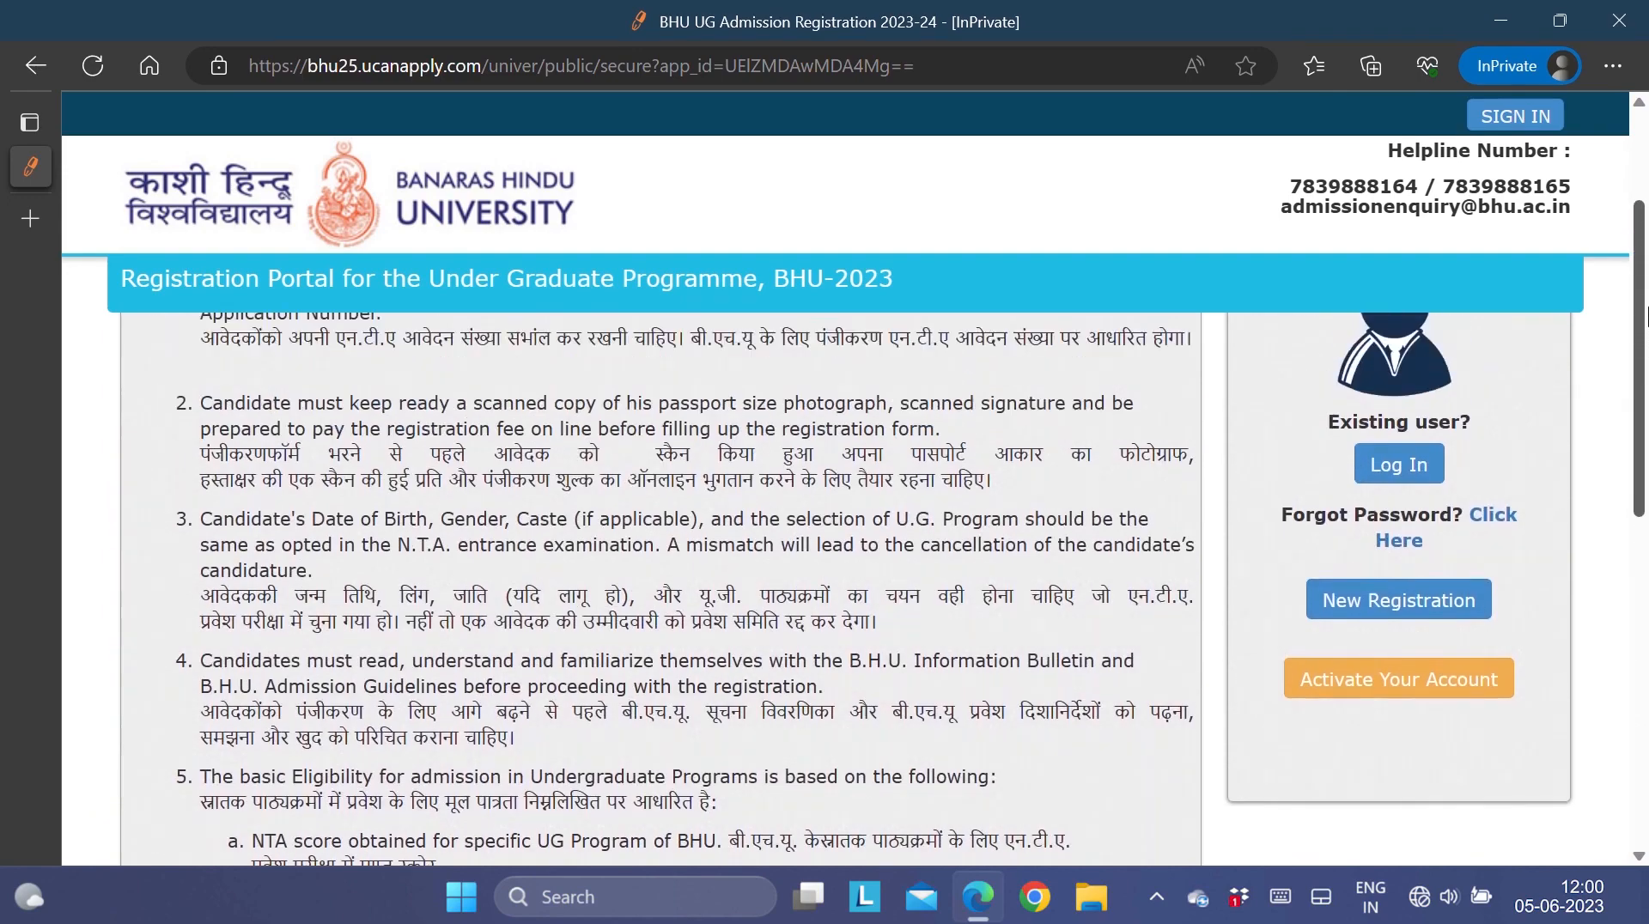
# Start a new registration and enter the NTA application number in both number fields
pyautogui.click(1365, 610)
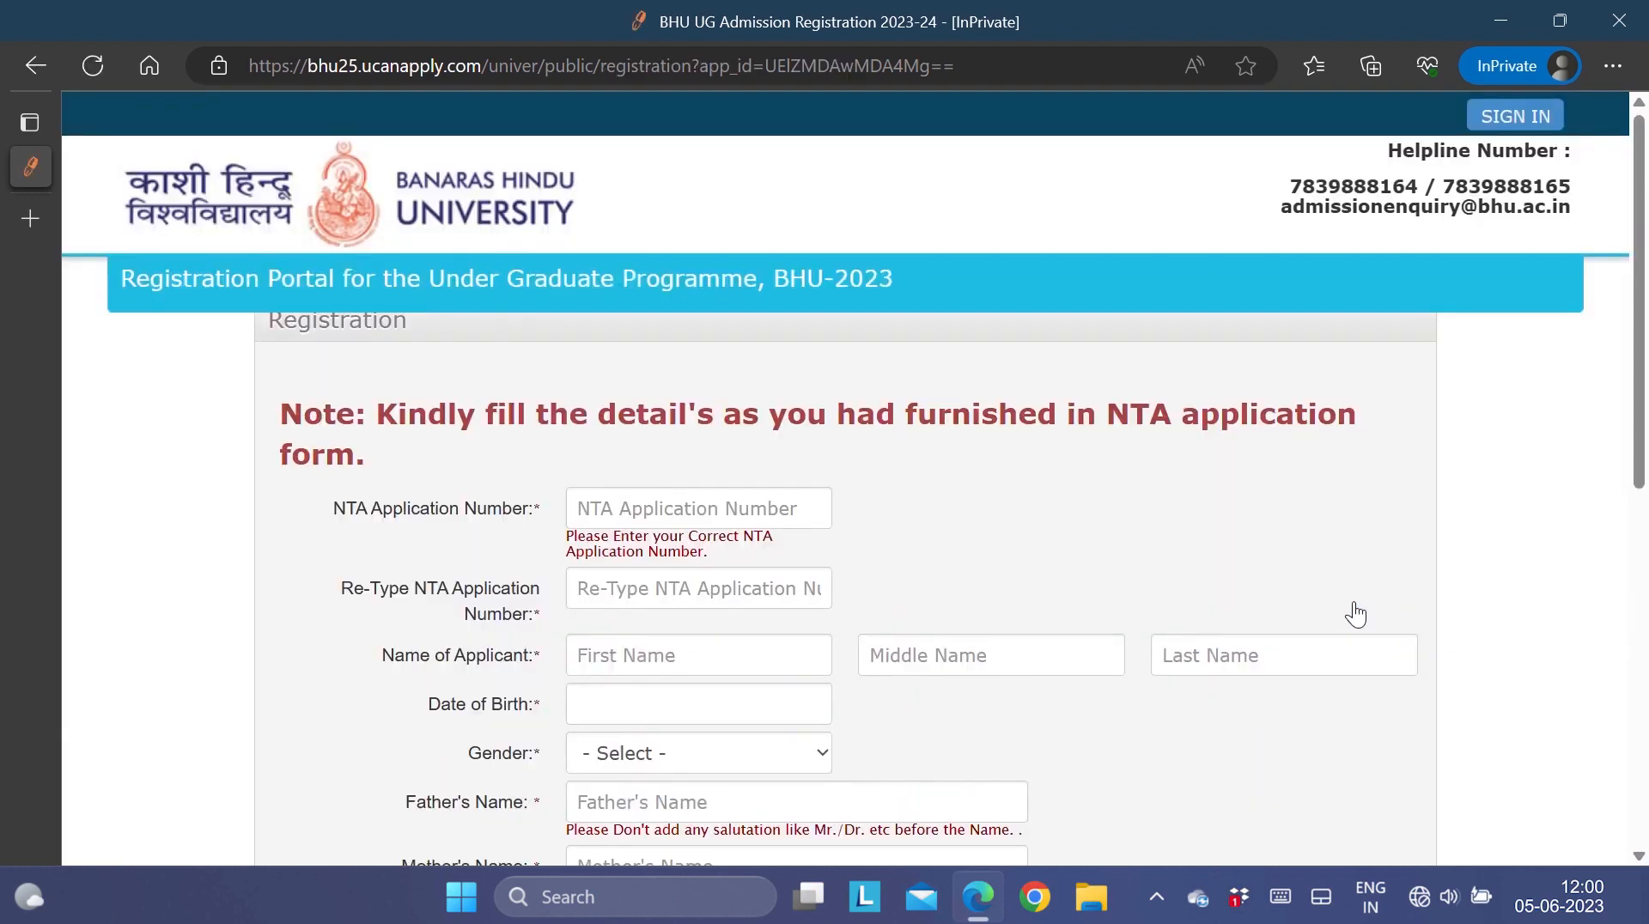
pyautogui.click(717, 508)
pyautogui.write('1')
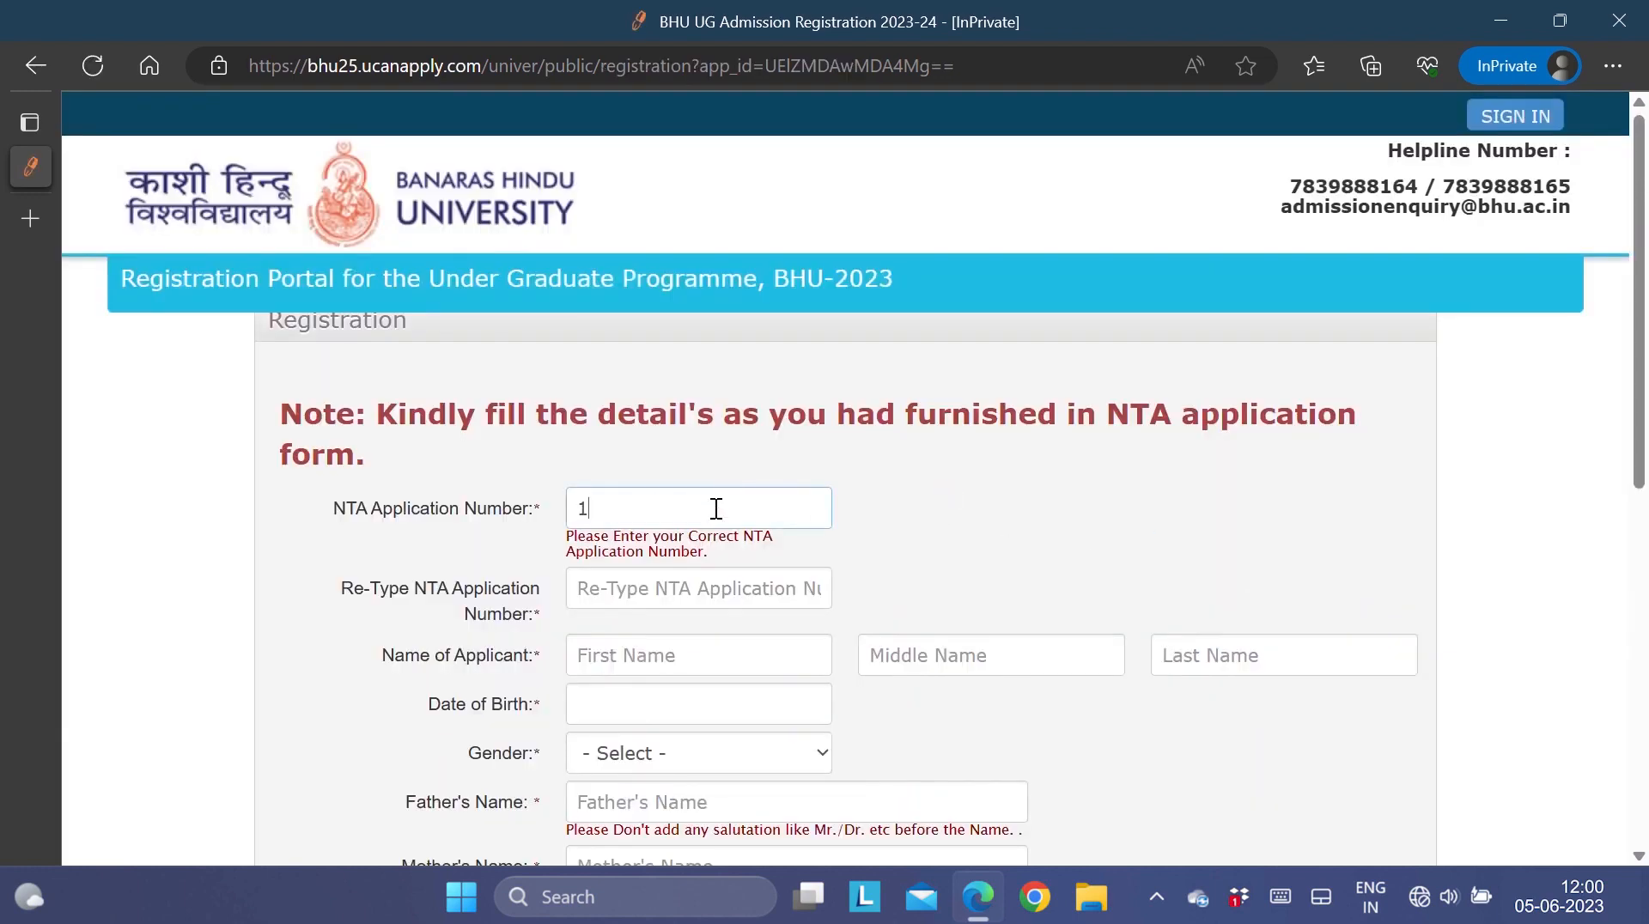
pyautogui.write('23412341234')
pyautogui.click(658, 595)
pyautogui.write('1234')
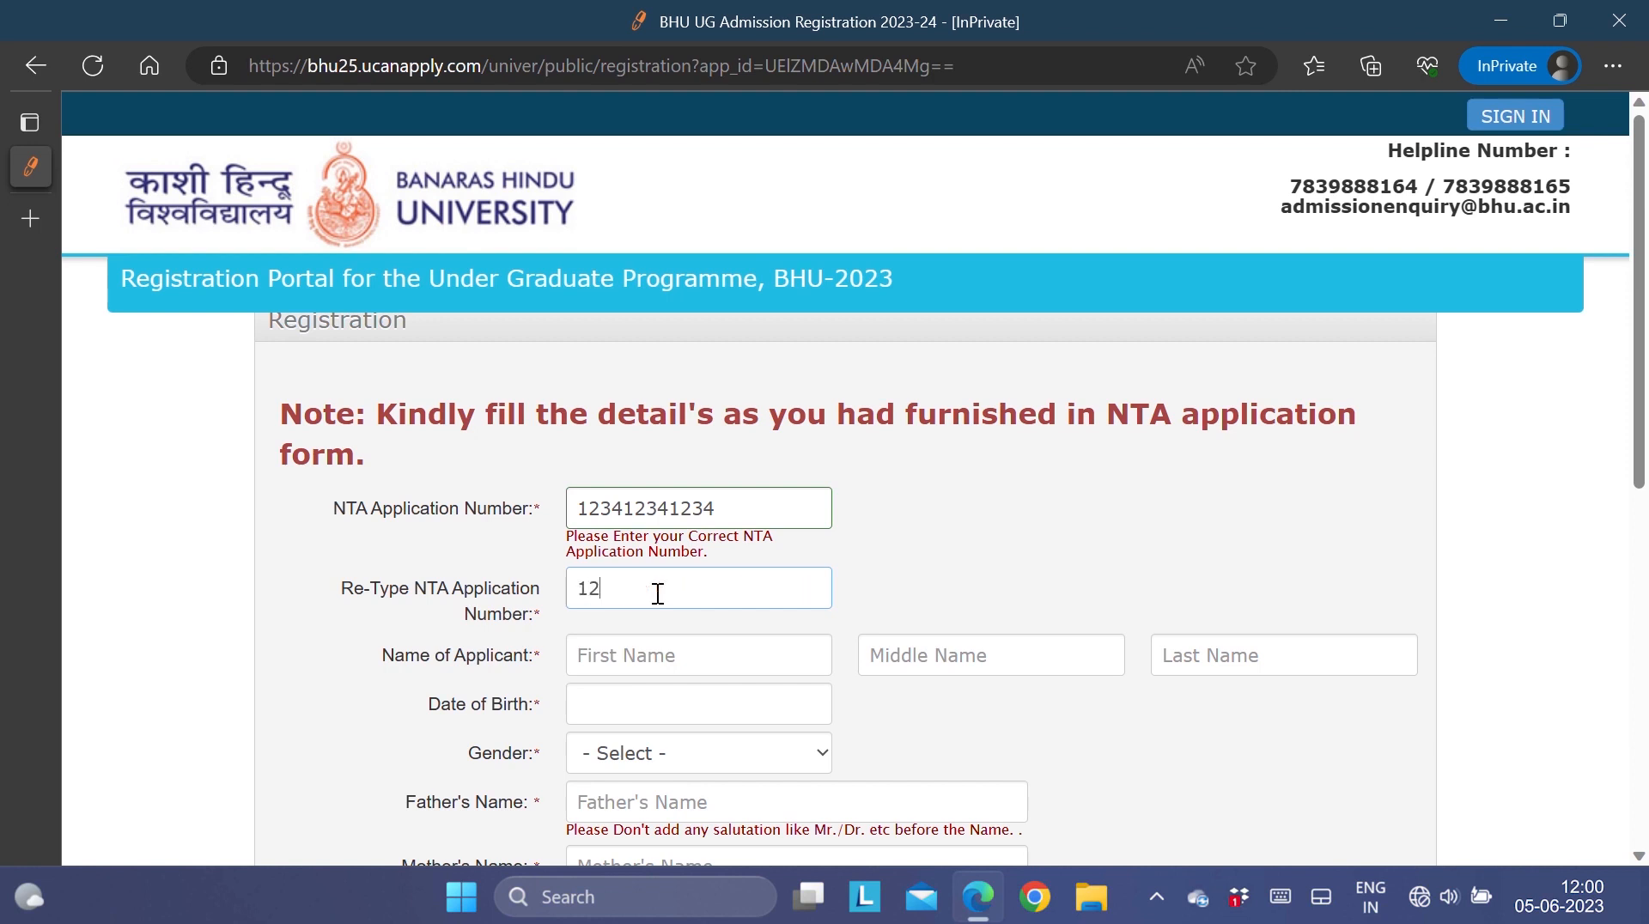
pyautogui.write('12341234')
# Fill in the applicant's first and last name
pyautogui.click(633, 654)
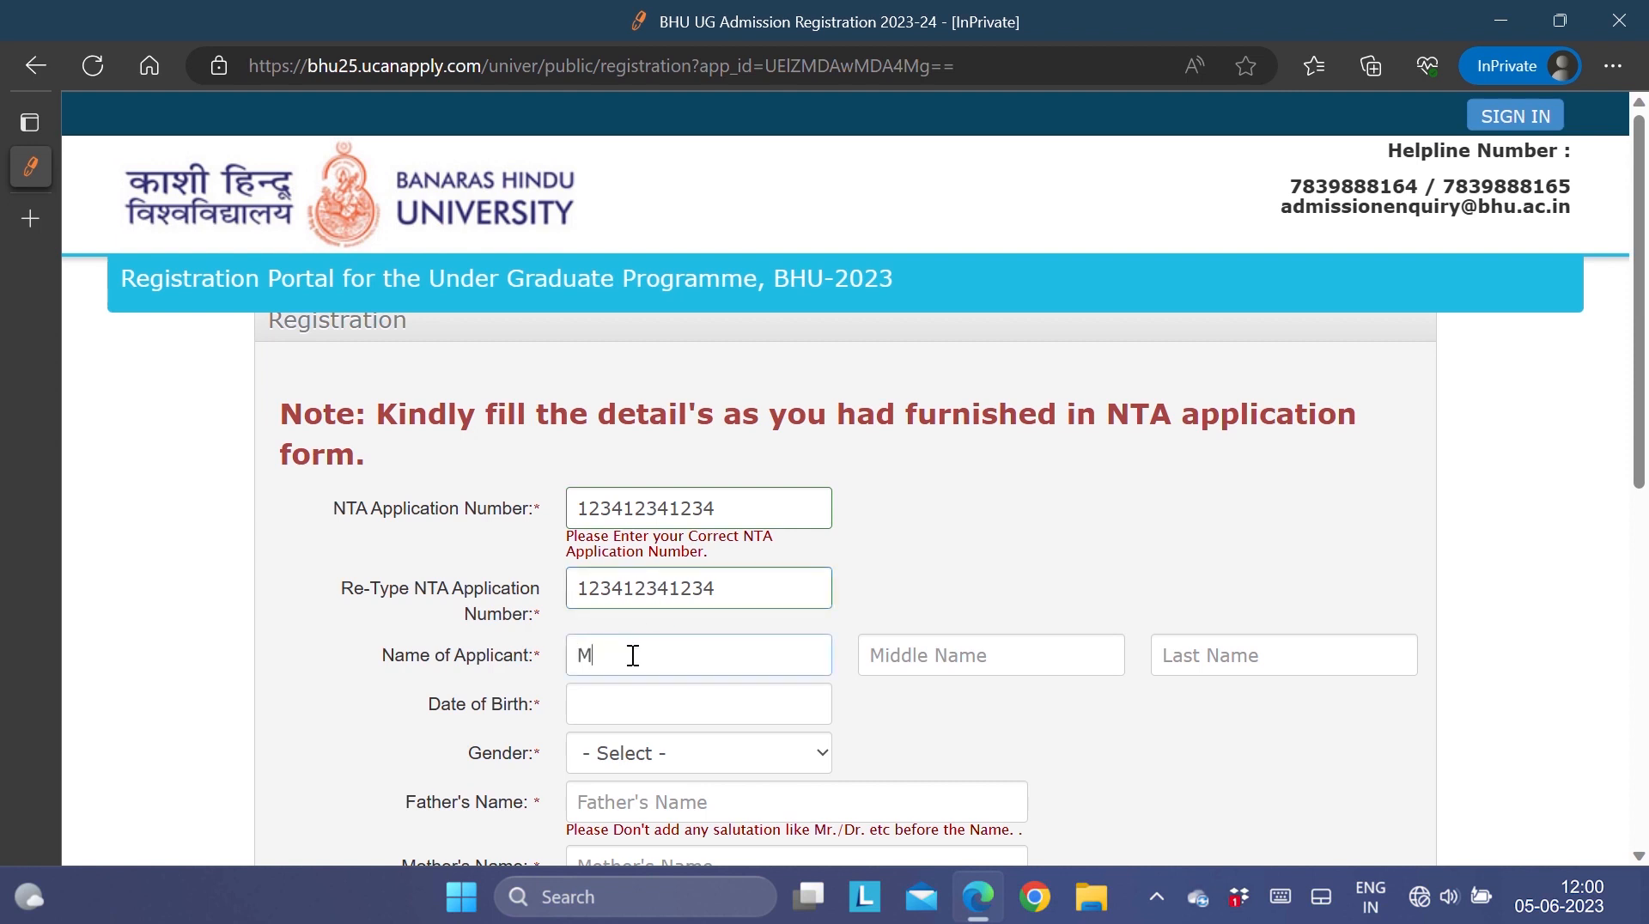
pyautogui.click(1204, 658)
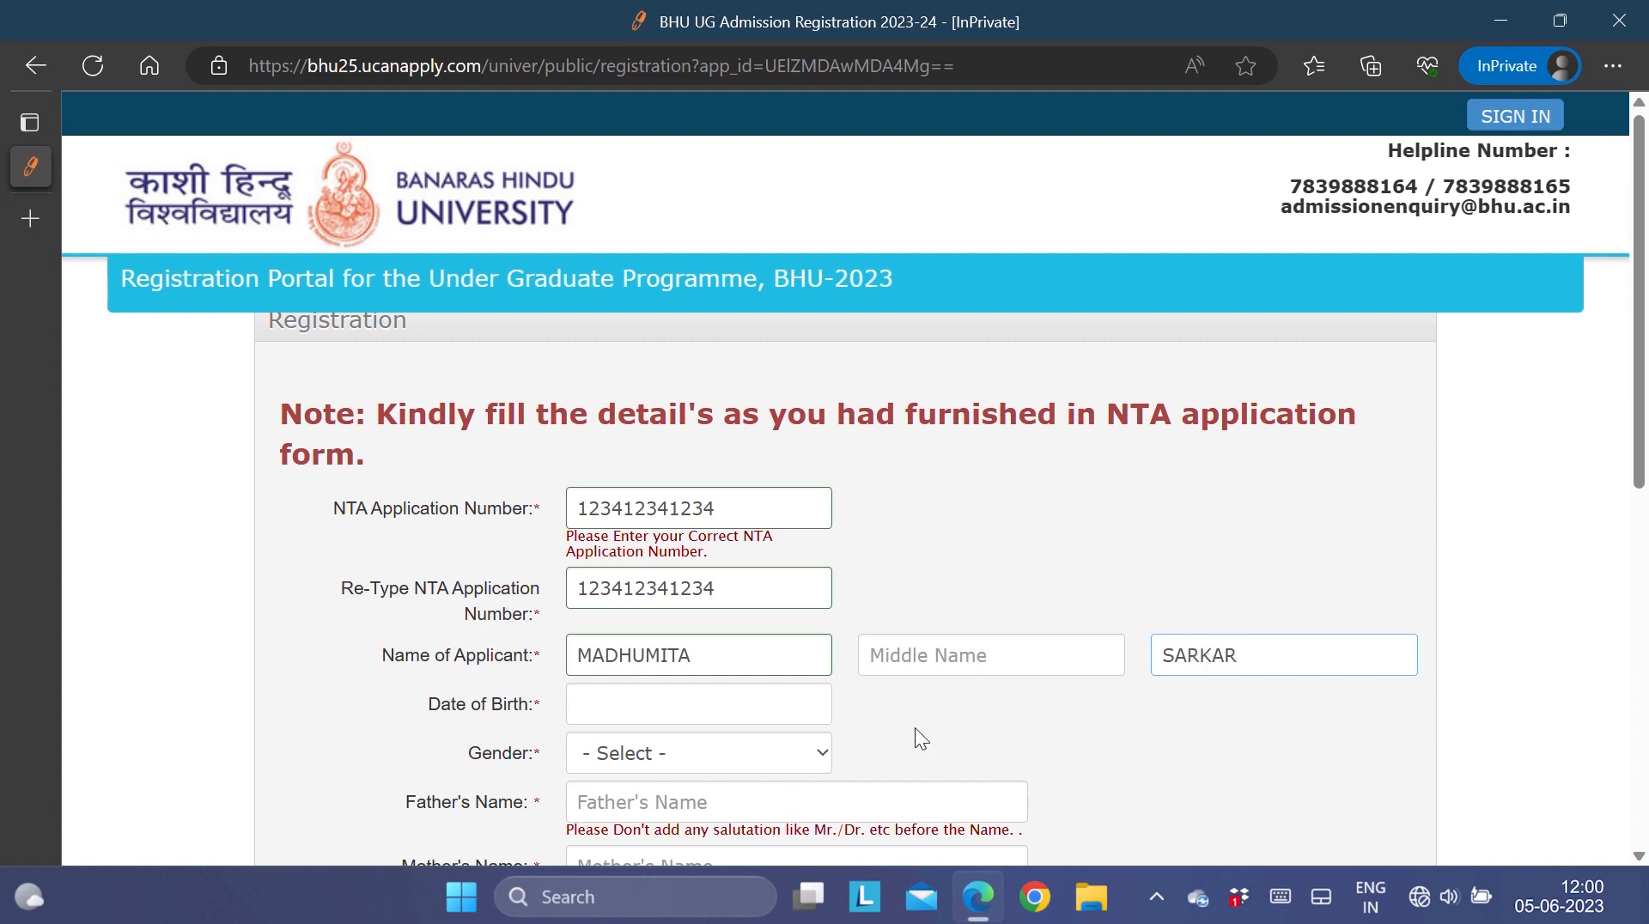
pyautogui.click(739, 712)
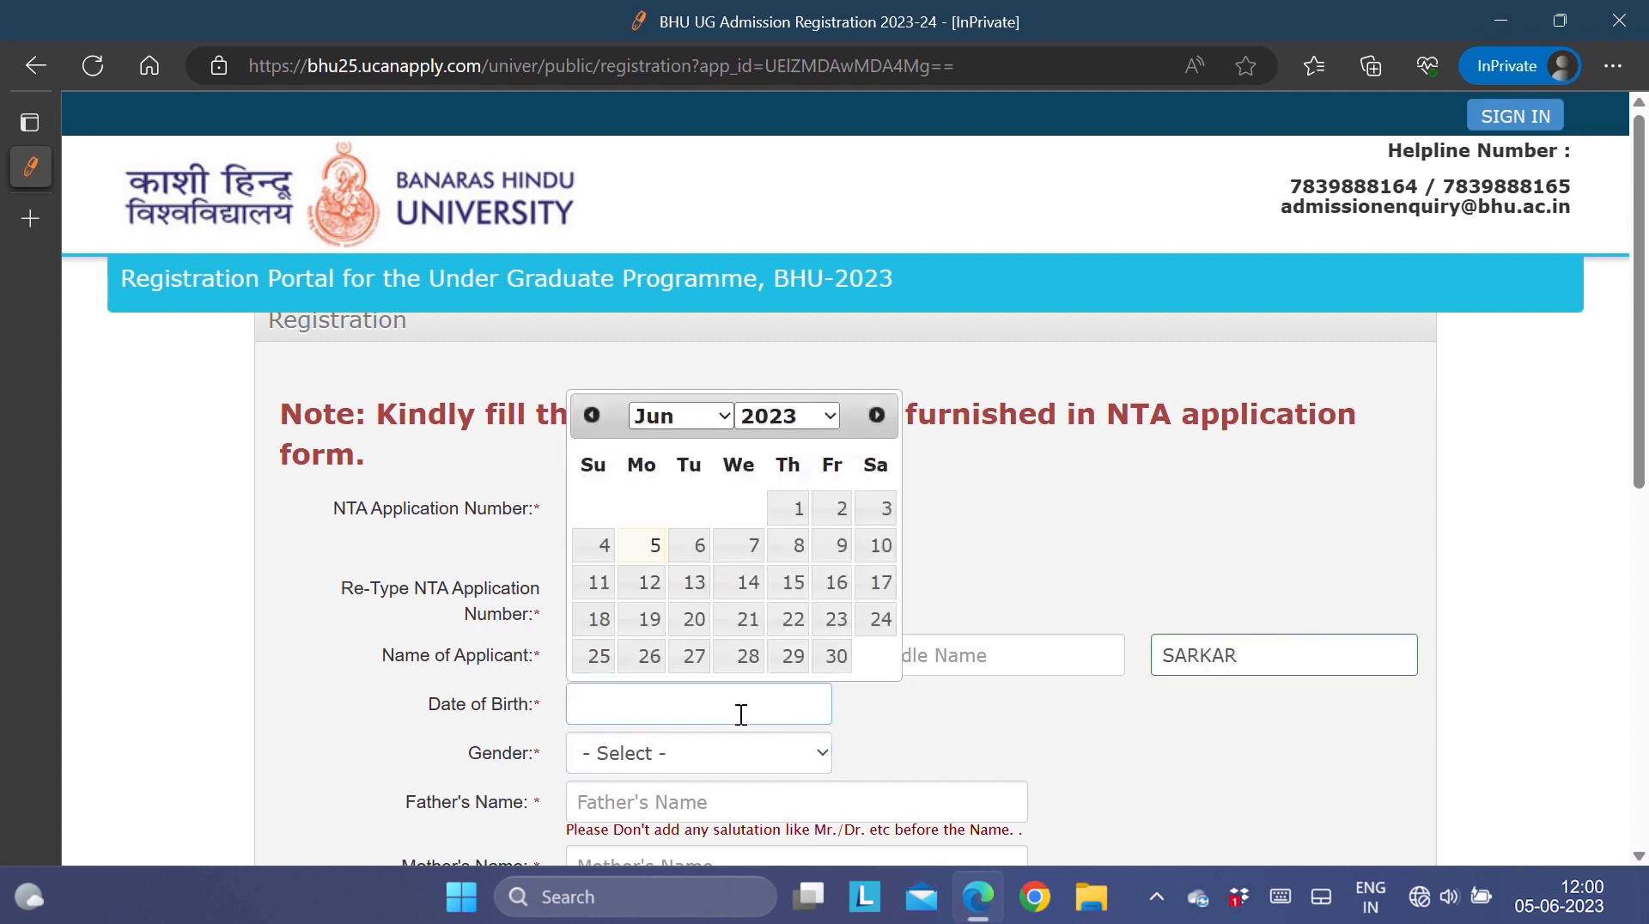
pyautogui.click(828, 415)
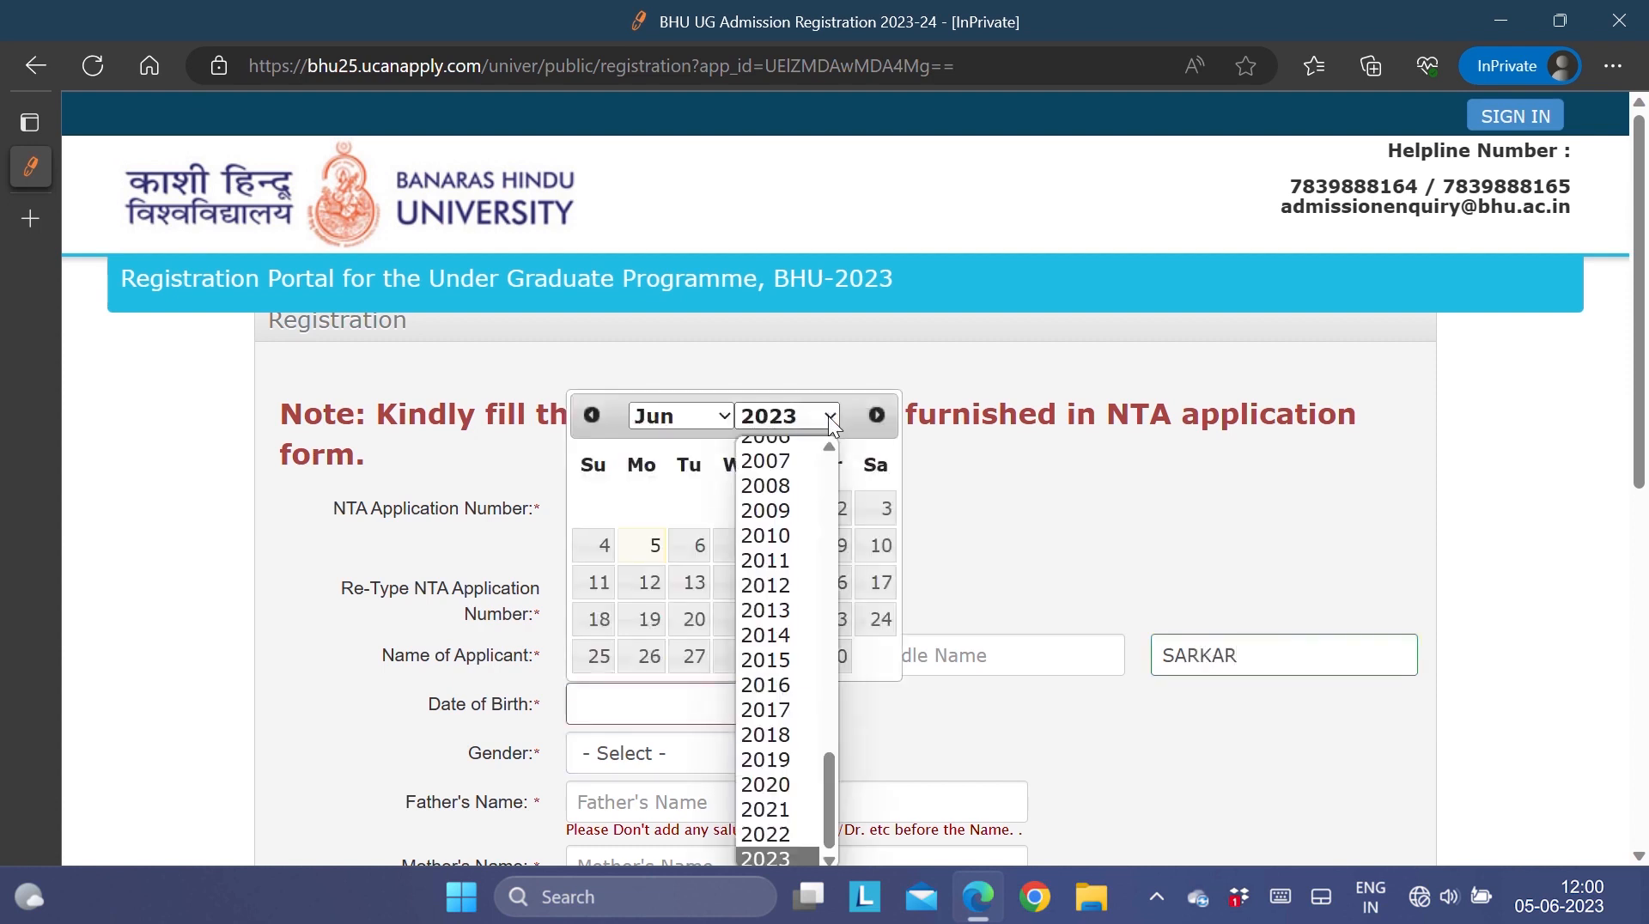
pyautogui.moveTo(827, 785); pyautogui.dragTo(826, 735)
pyautogui.click(776, 565)
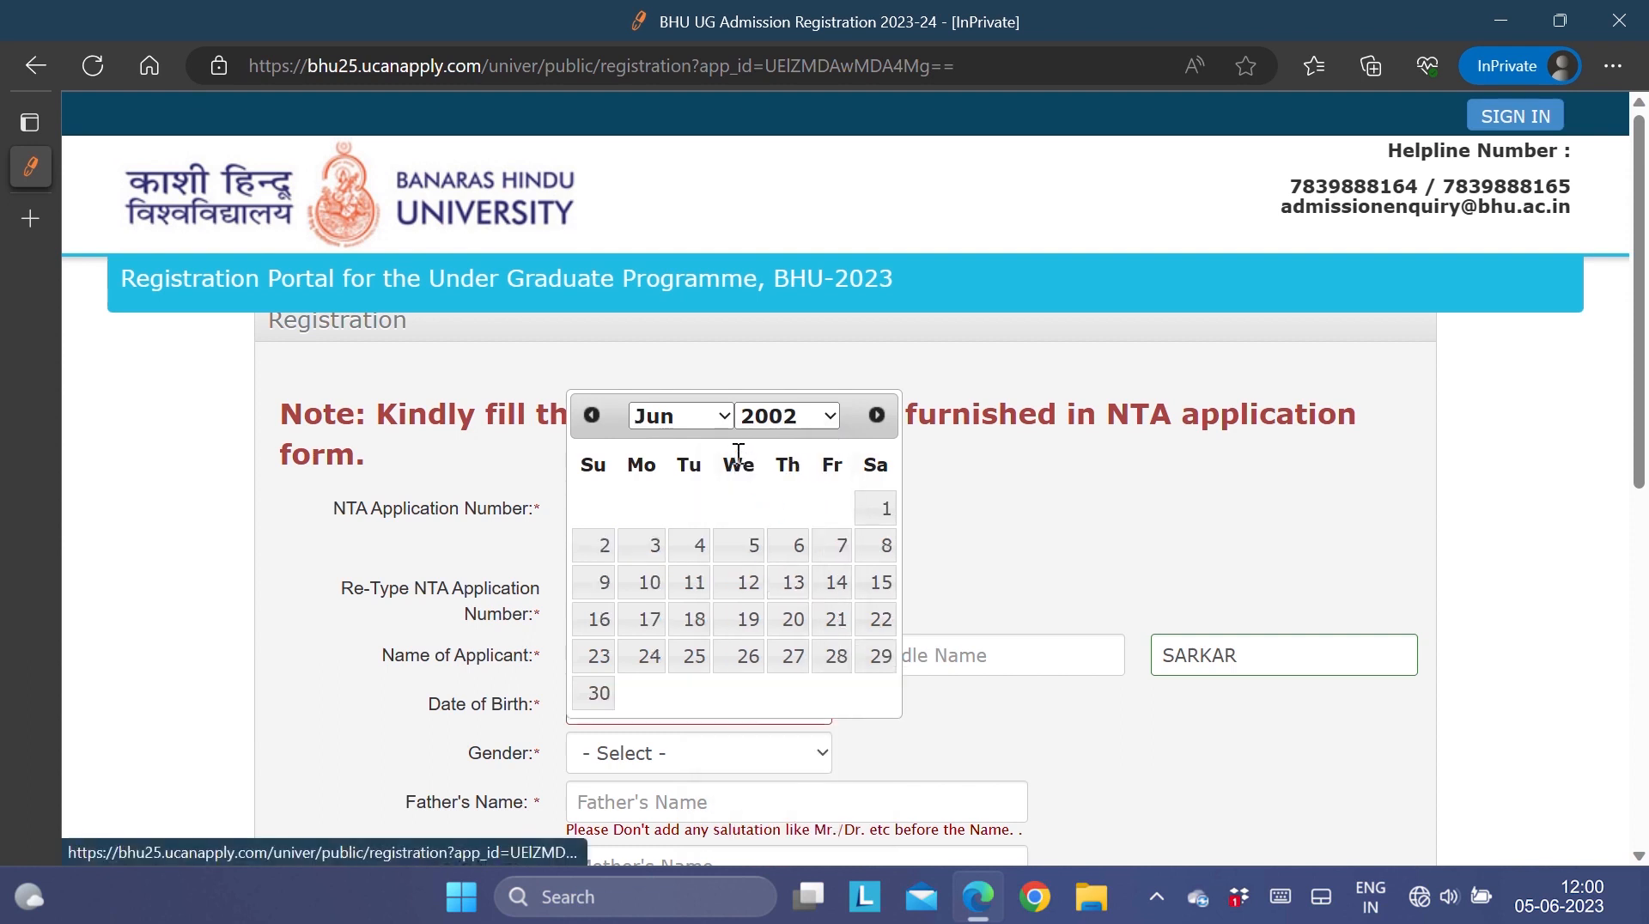
pyautogui.click(726, 417)
pyautogui.click(715, 649)
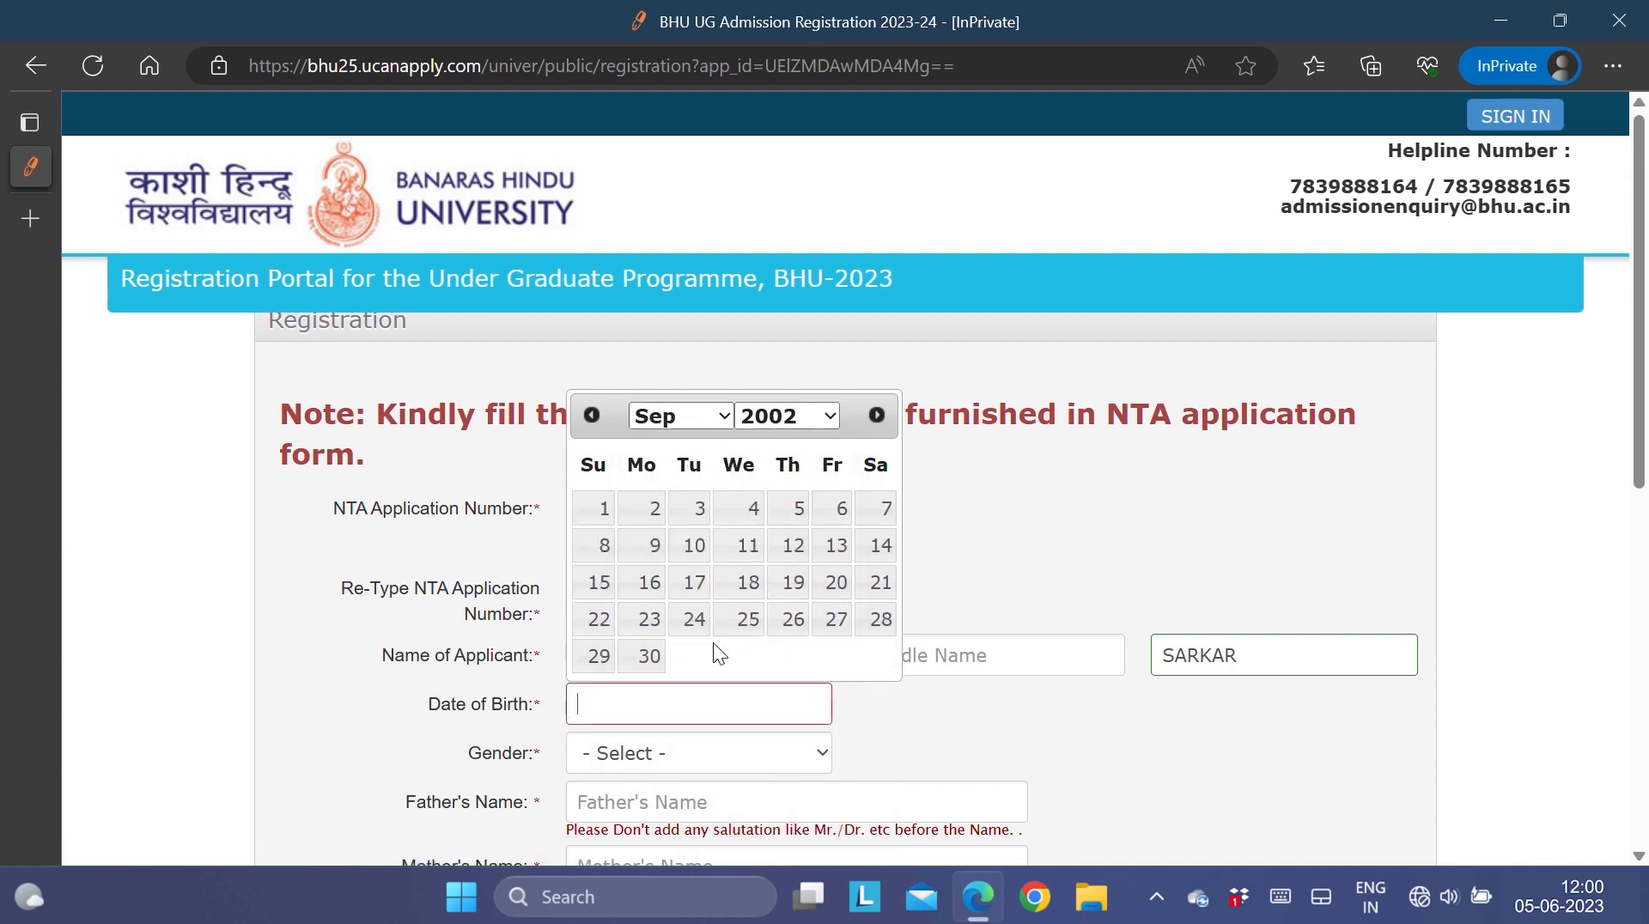
pyautogui.click(600, 583)
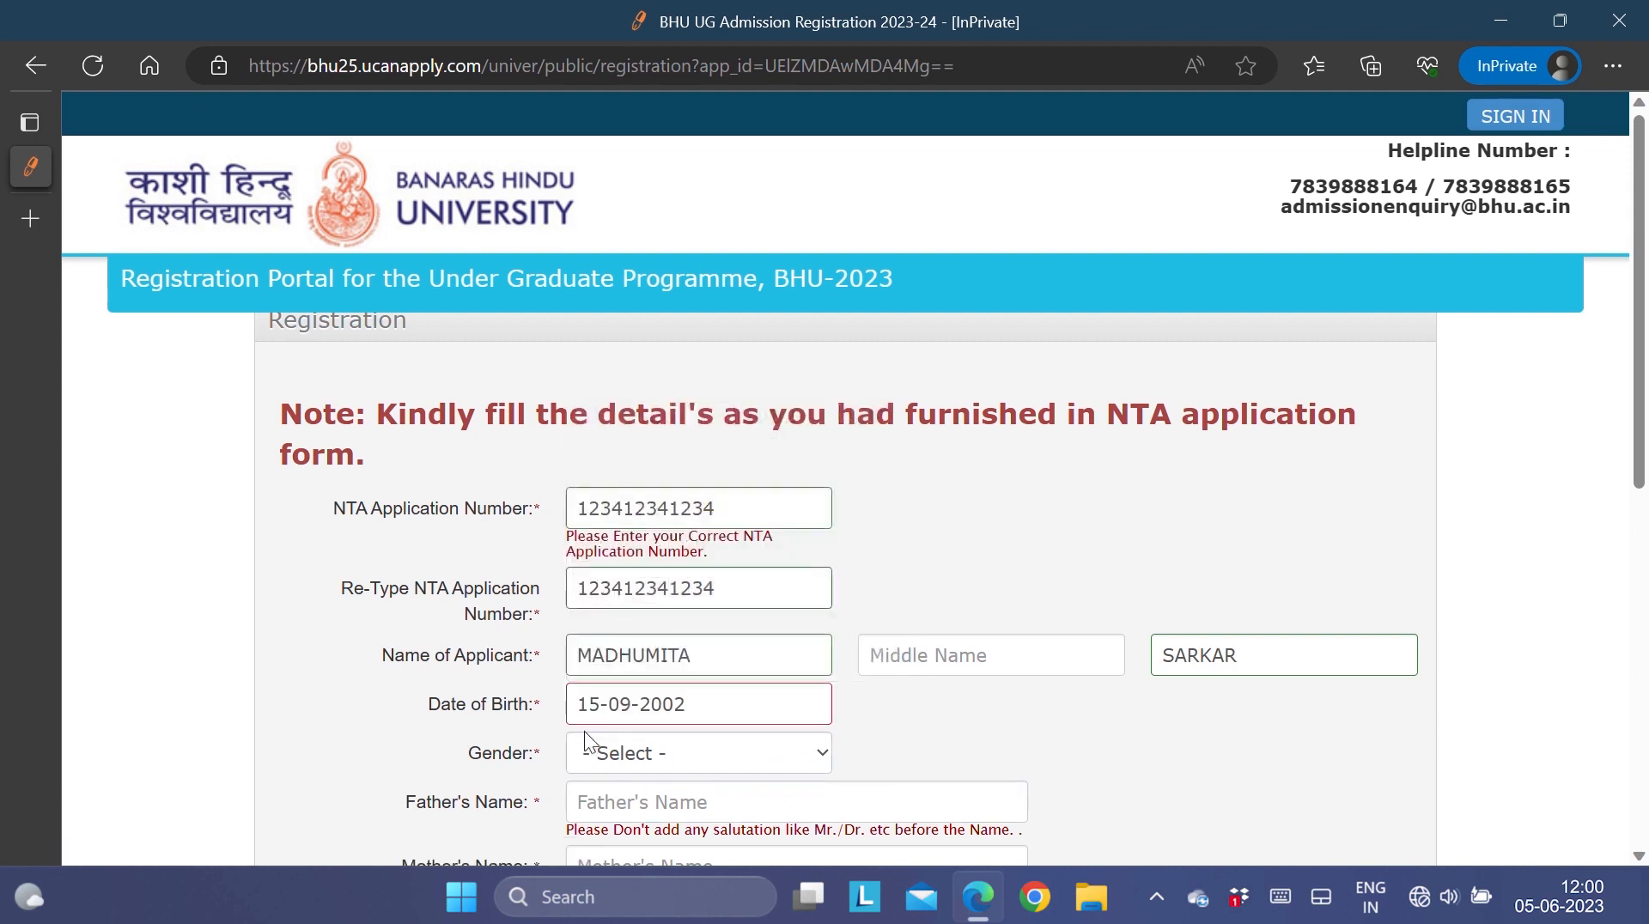
pyautogui.click(829, 747)
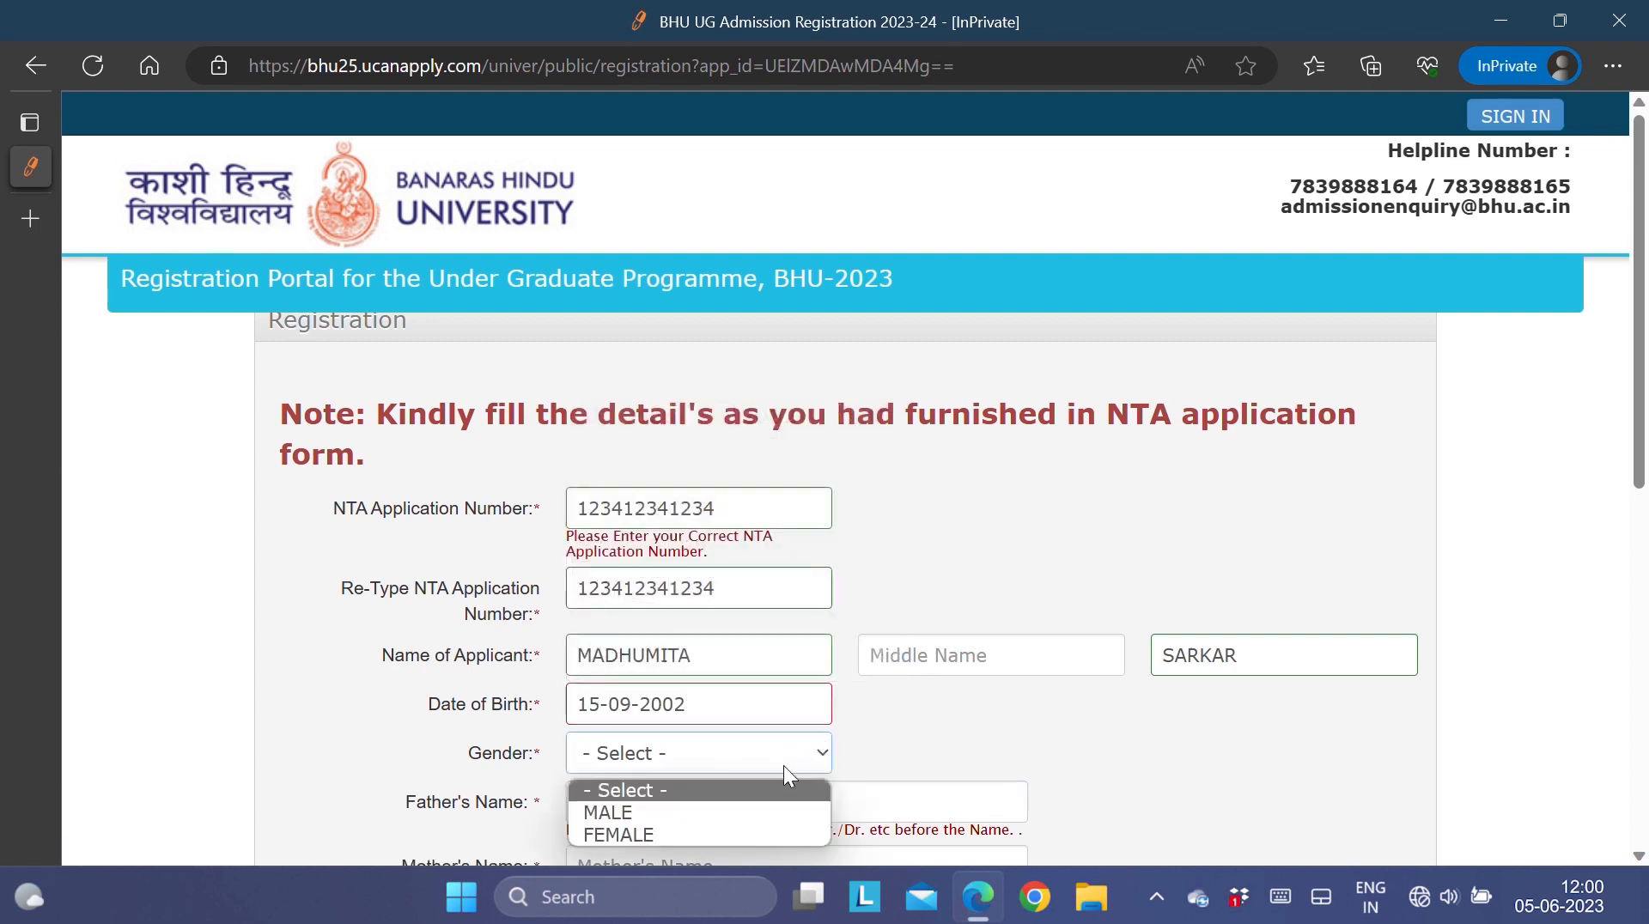
pyautogui.click(755, 833)
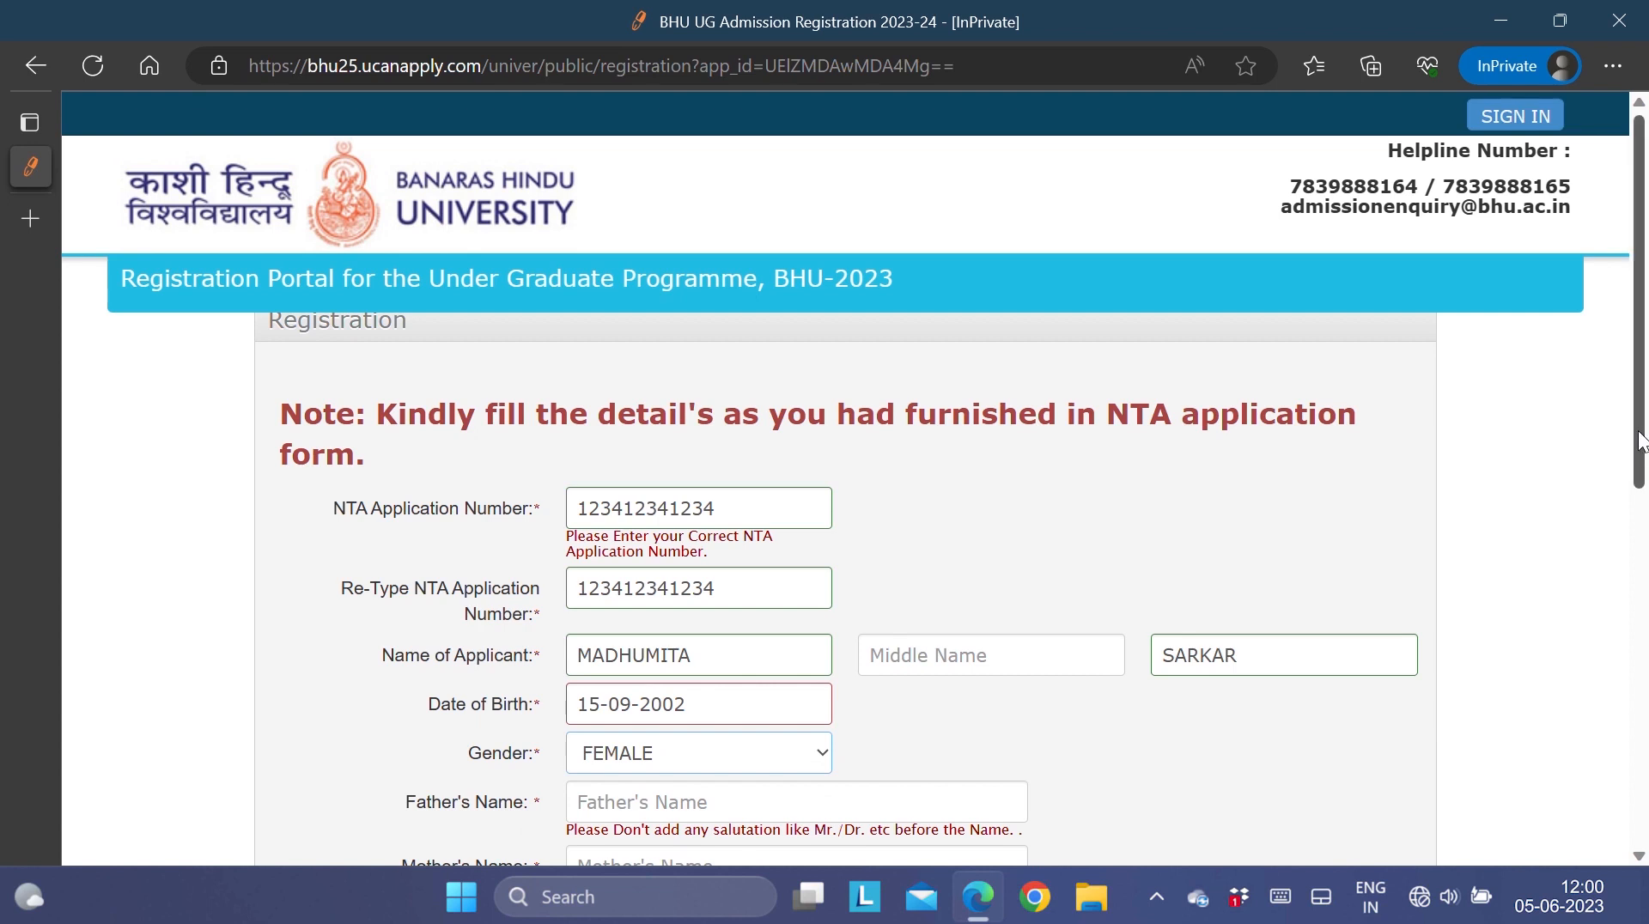
pyautogui.scroll(-3, 1646, 513)
pyautogui.click(772, 446)
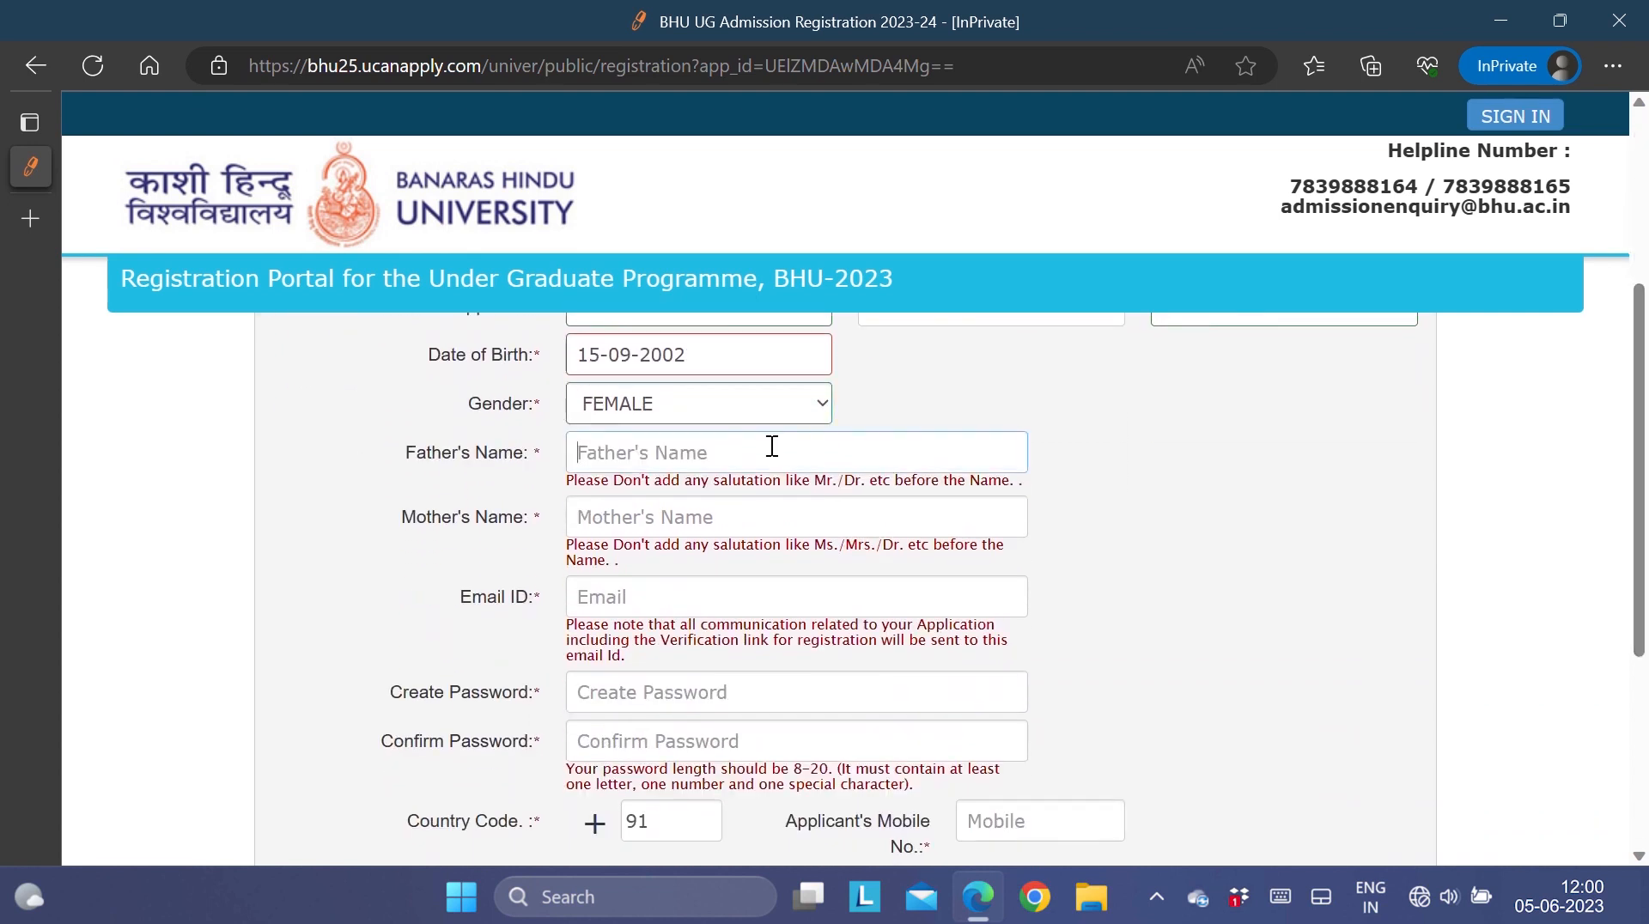
# Enter the father's and mother's names and the applicant's e-mail address
pyautogui.click(681, 520)
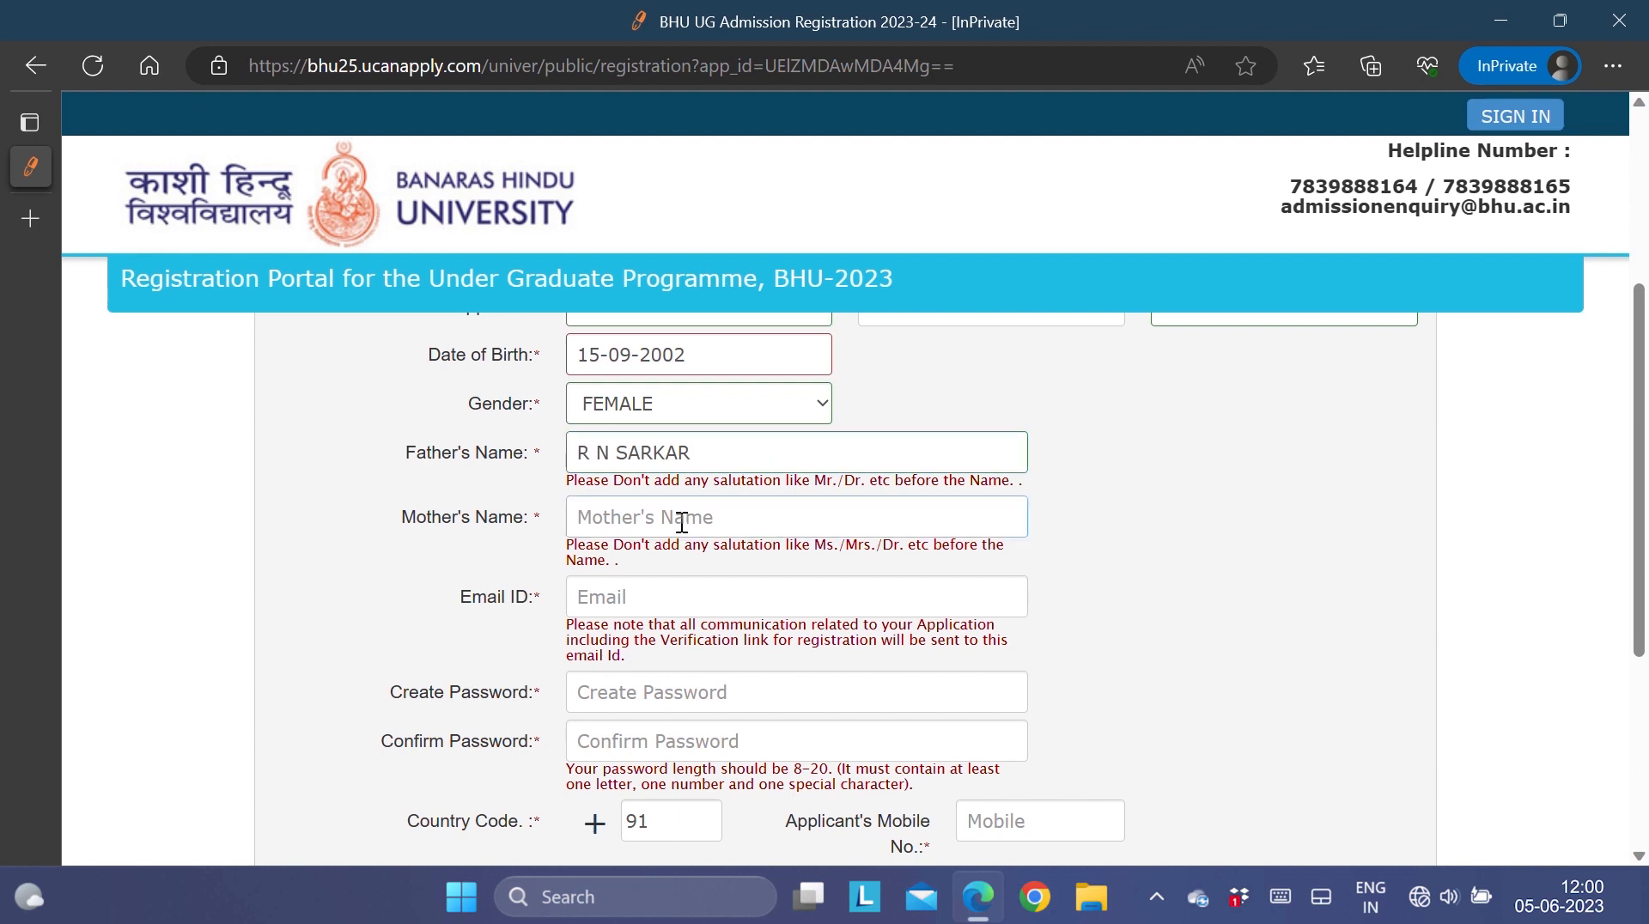
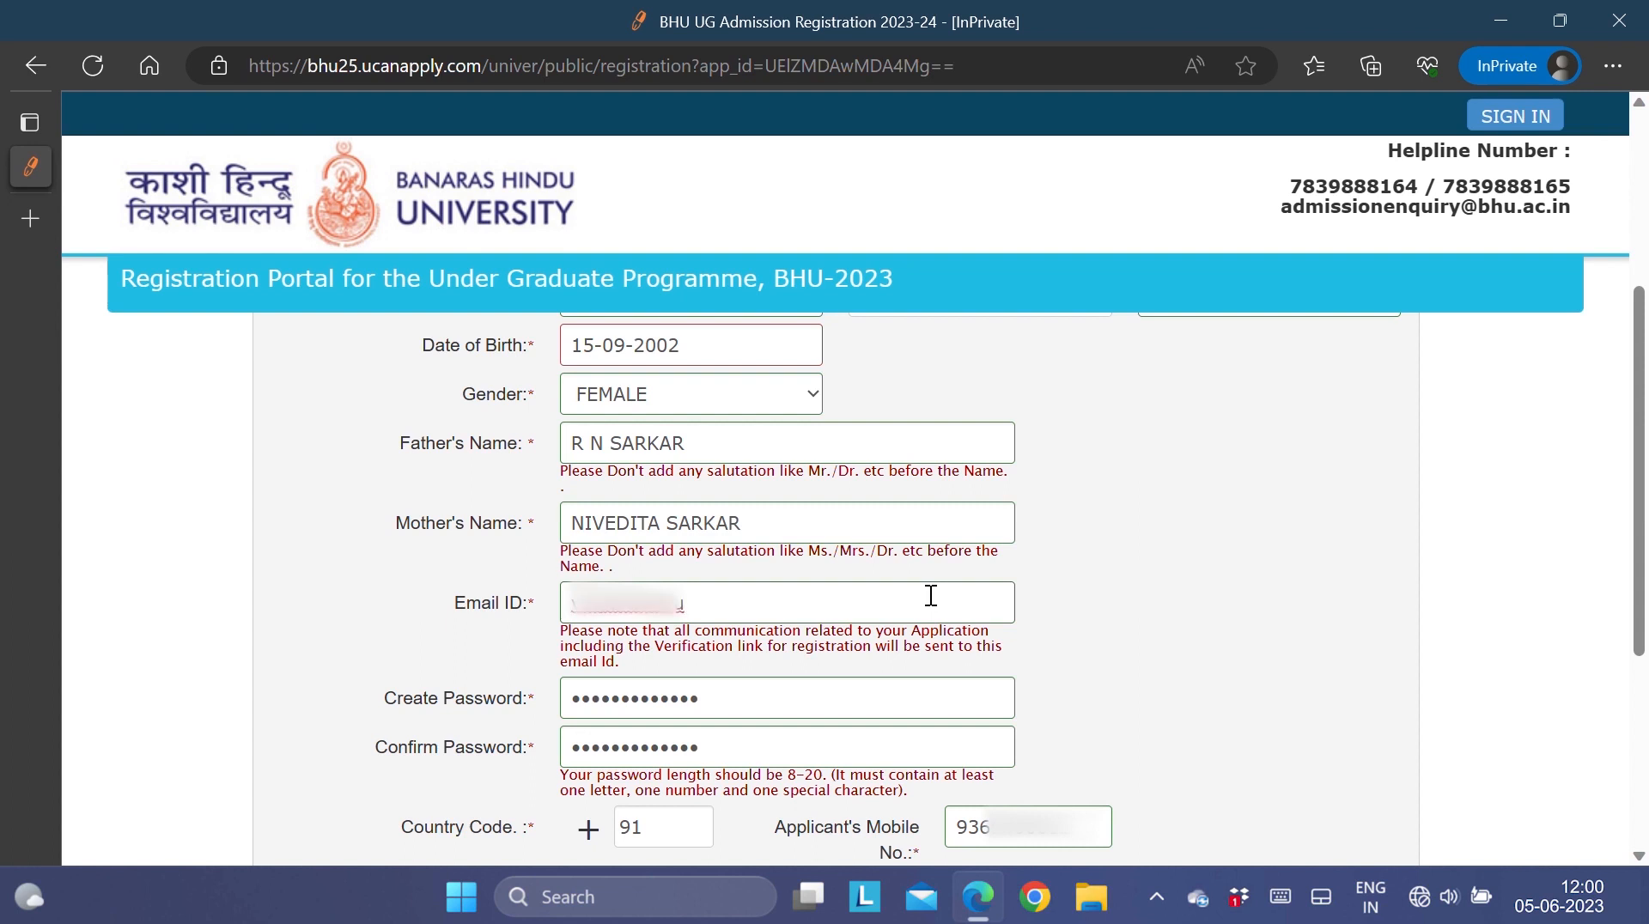
# Create the account password and confirm it
pyautogui.click(632, 688)
pyautogui.write('***')
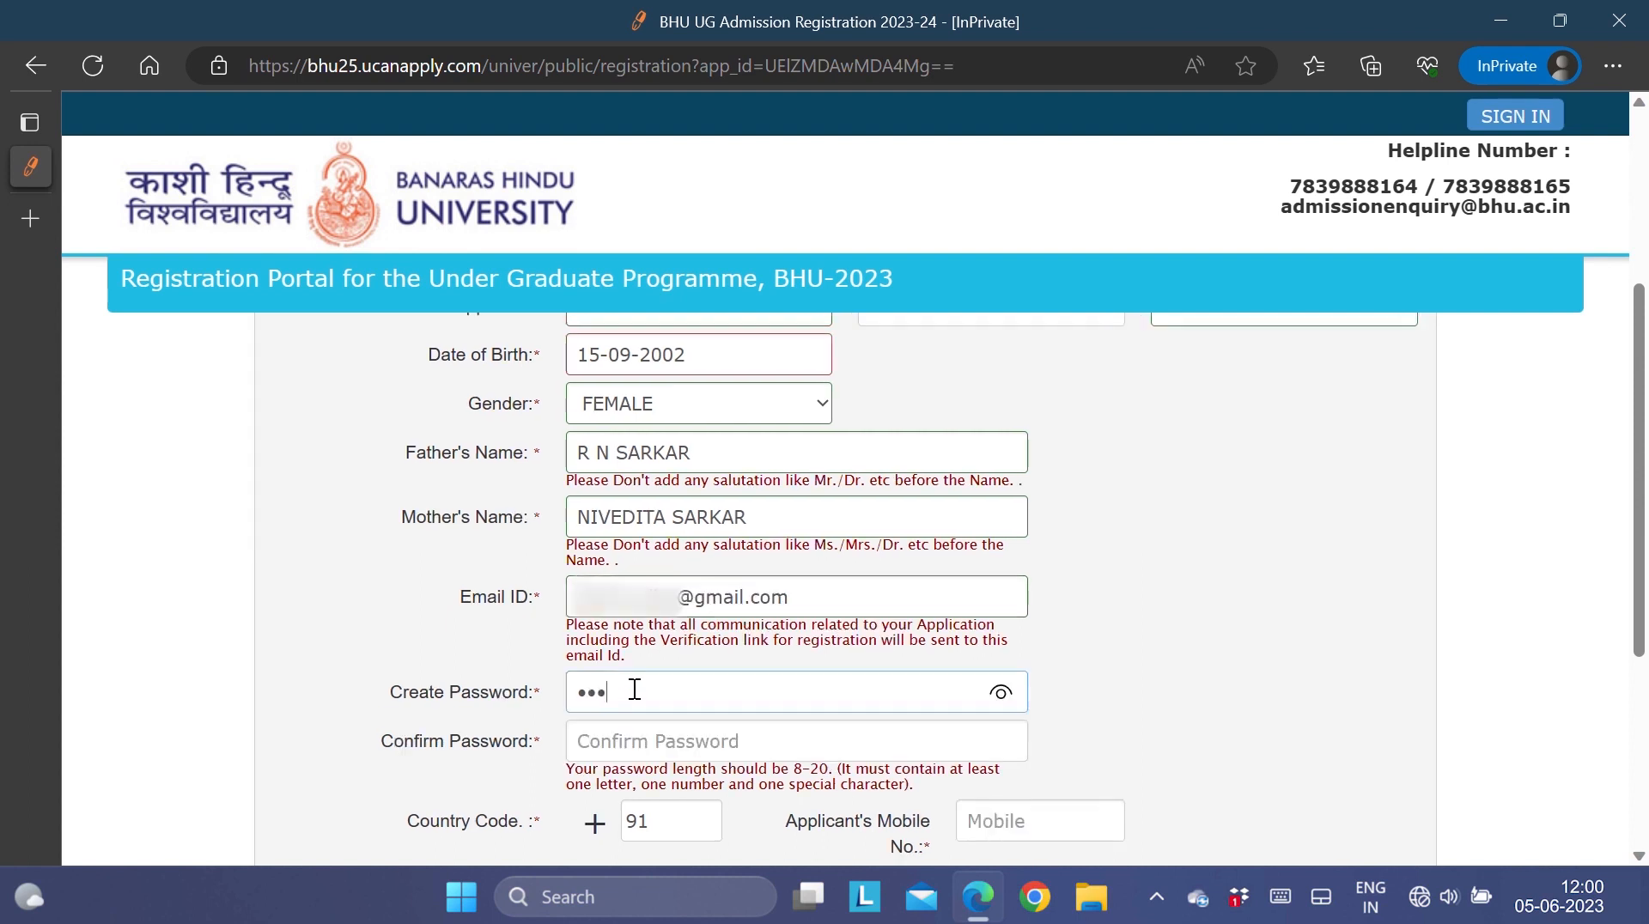
pyautogui.write('**********')
pyautogui.click(639, 743)
pyautogui.write('*********')
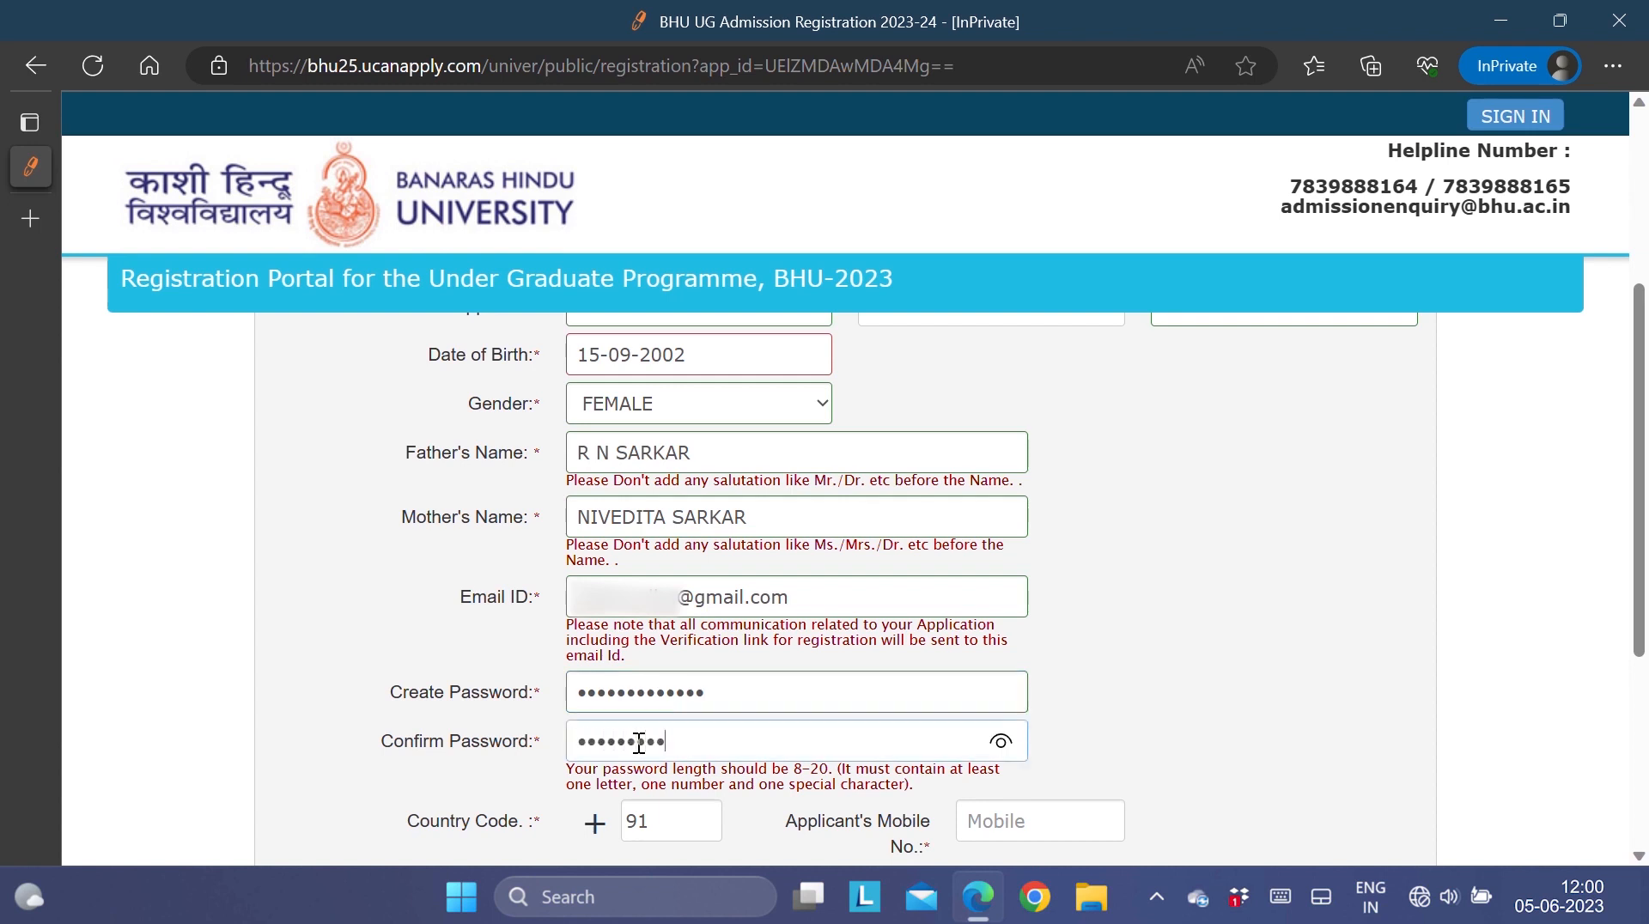
pyautogui.write('****')
# Enter the mobile number and the captcha word, then sign up
pyautogui.scroll(-3, 1491, 672)
pyautogui.click(1027, 571)
pyautogui.write('9')
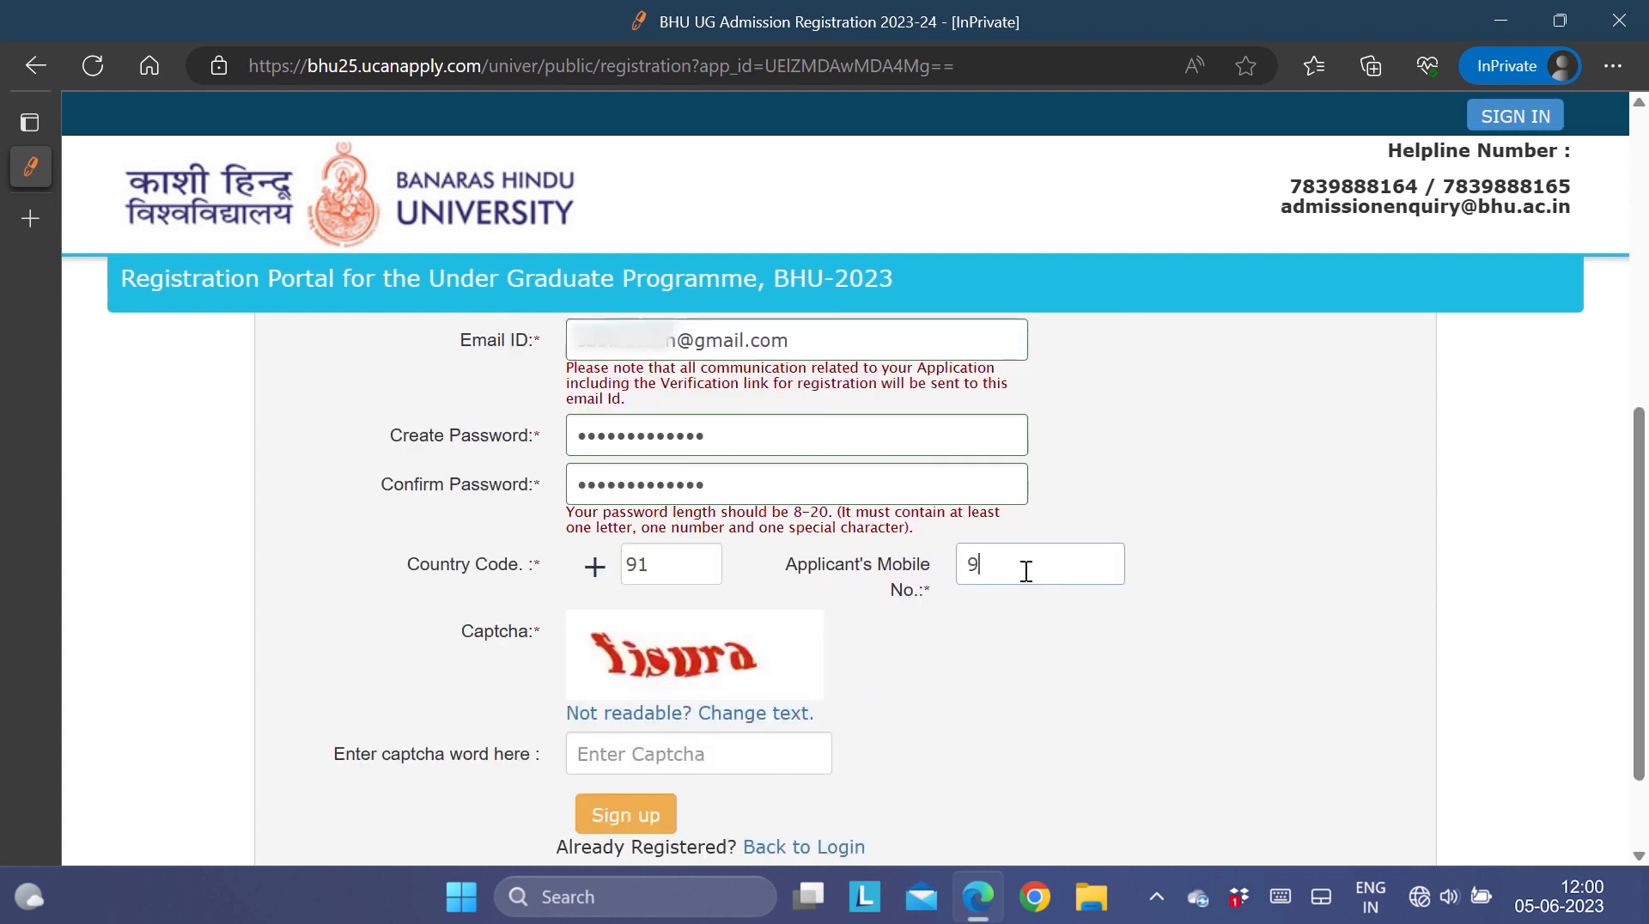
pyautogui.write('36•••')
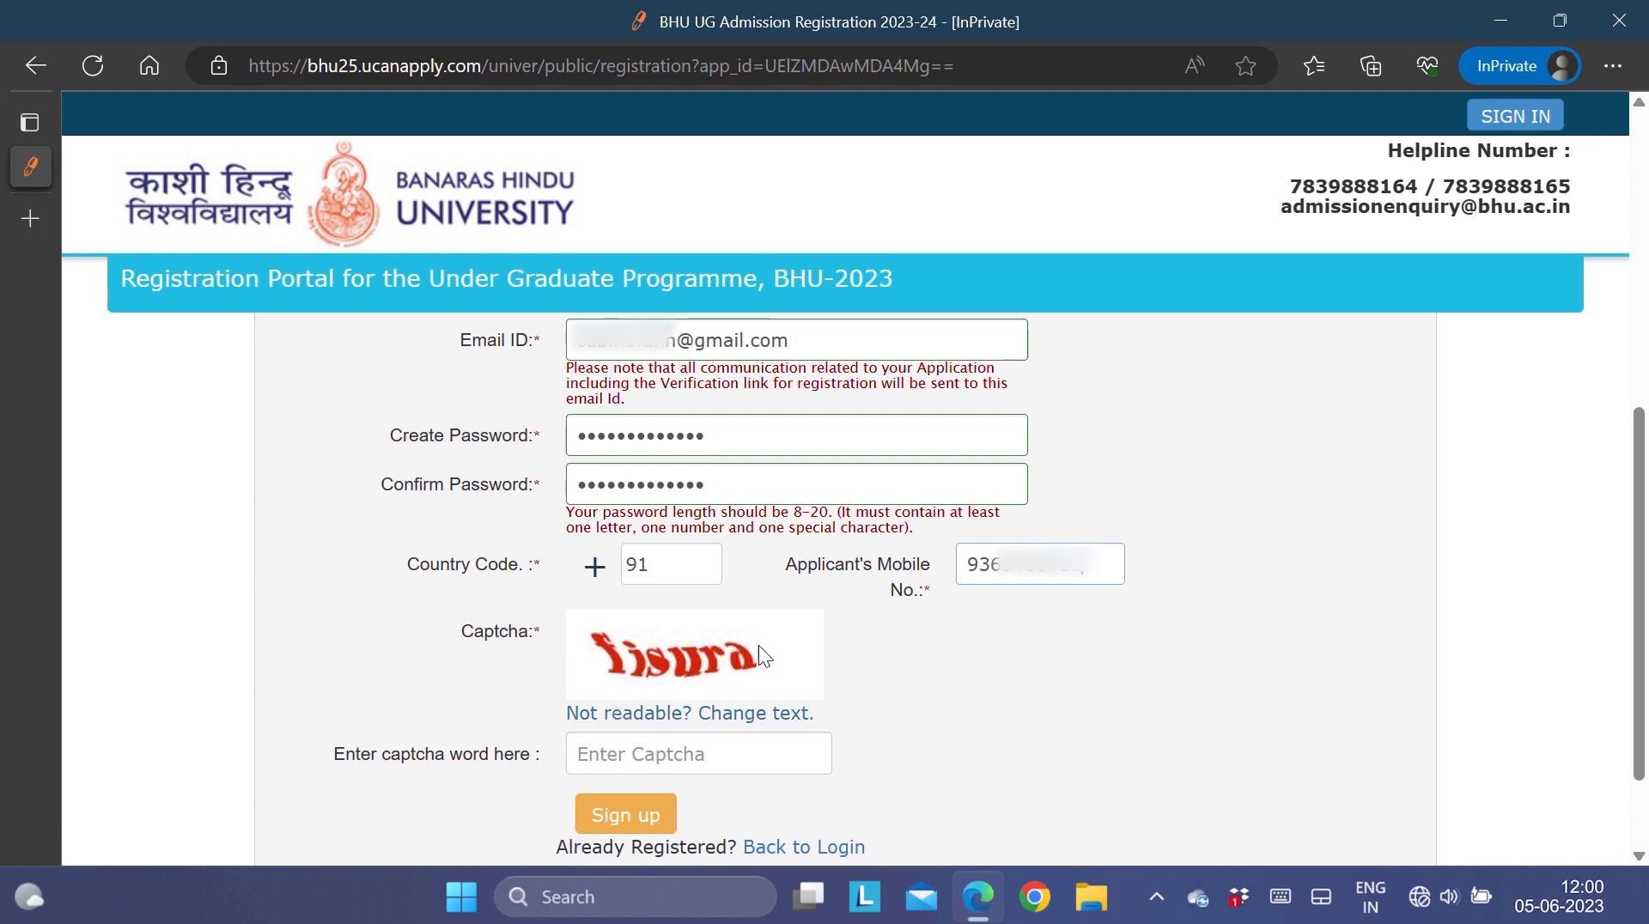
pyautogui.click(626, 752)
pyautogui.write('f')
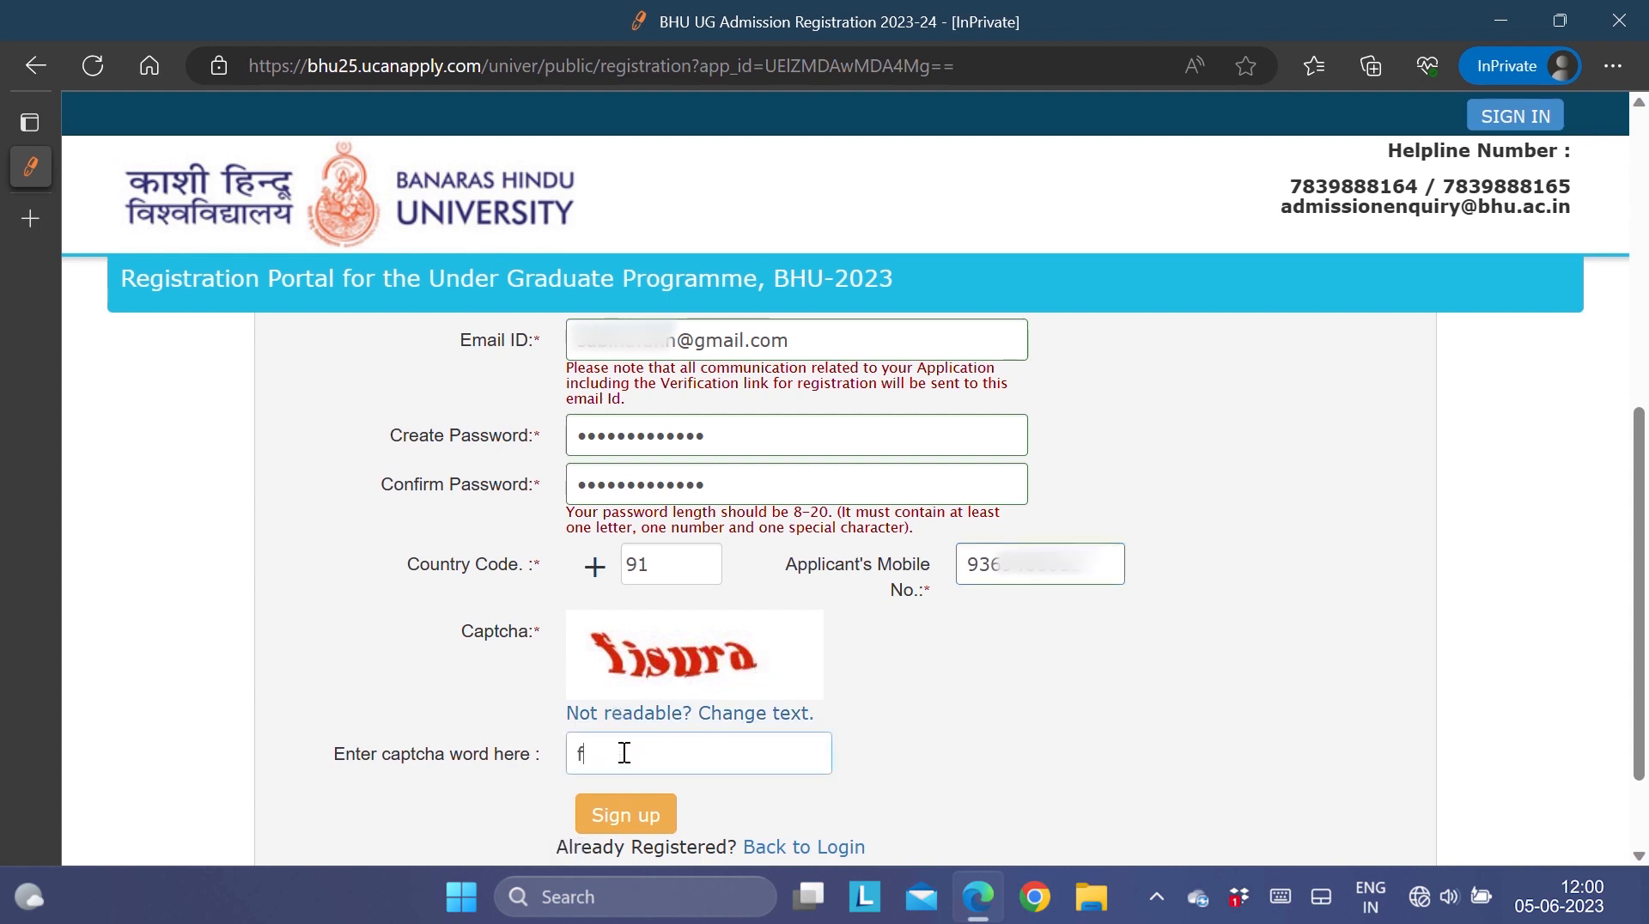
pyautogui.write('isura')
pyautogui.click(628, 819)
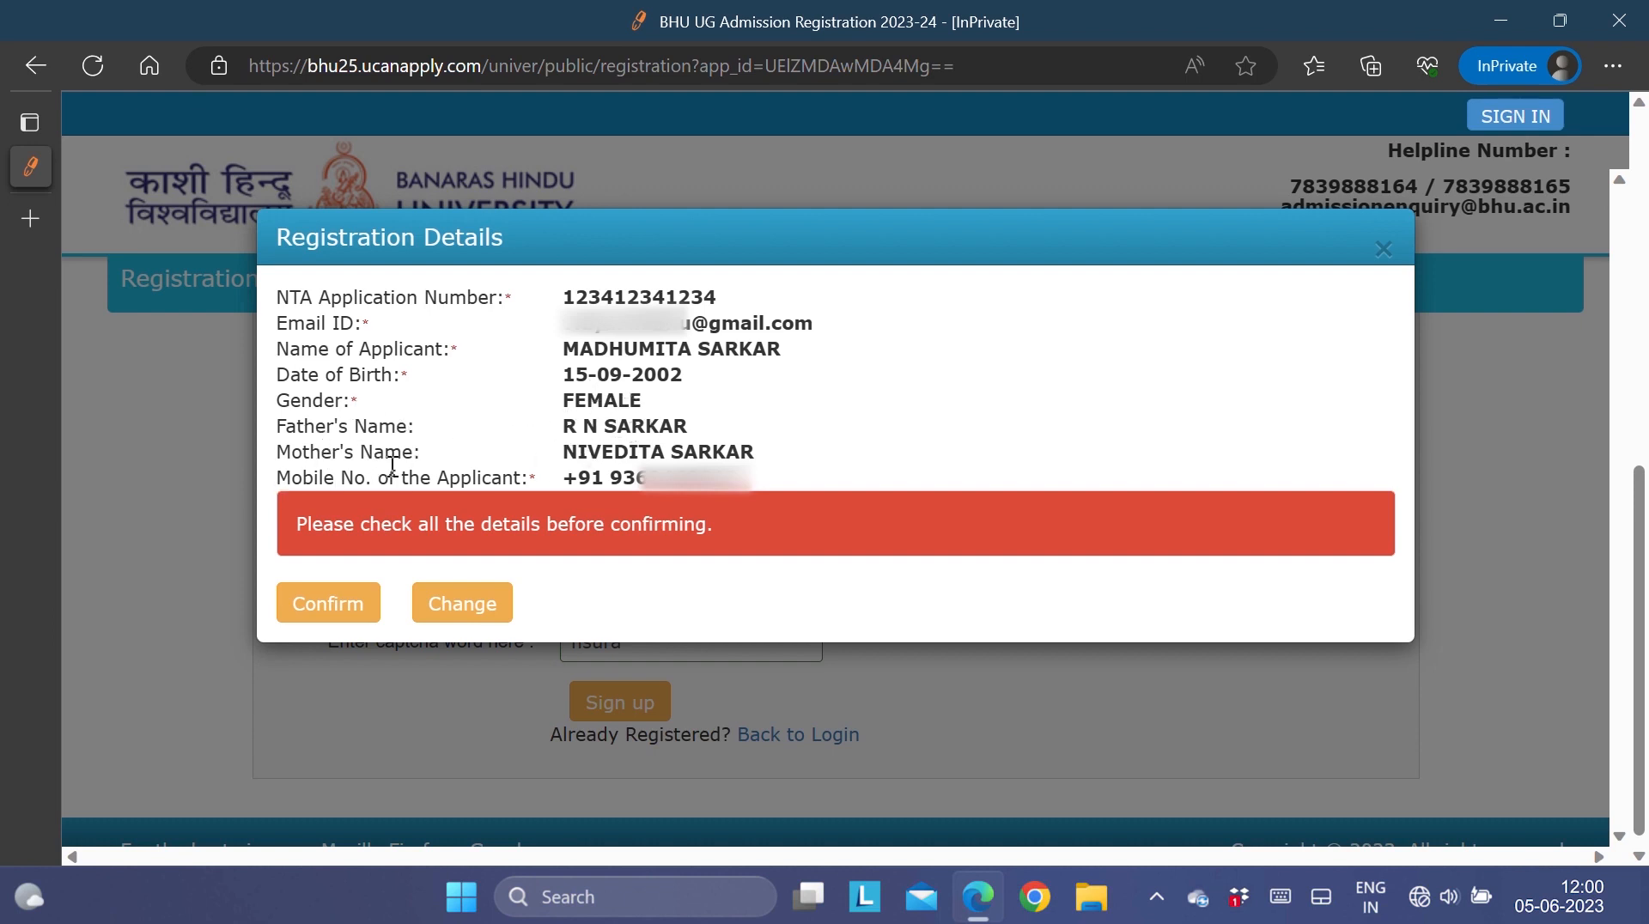
# Confirm the registration details in the review dialog
pyautogui.click(358, 605)
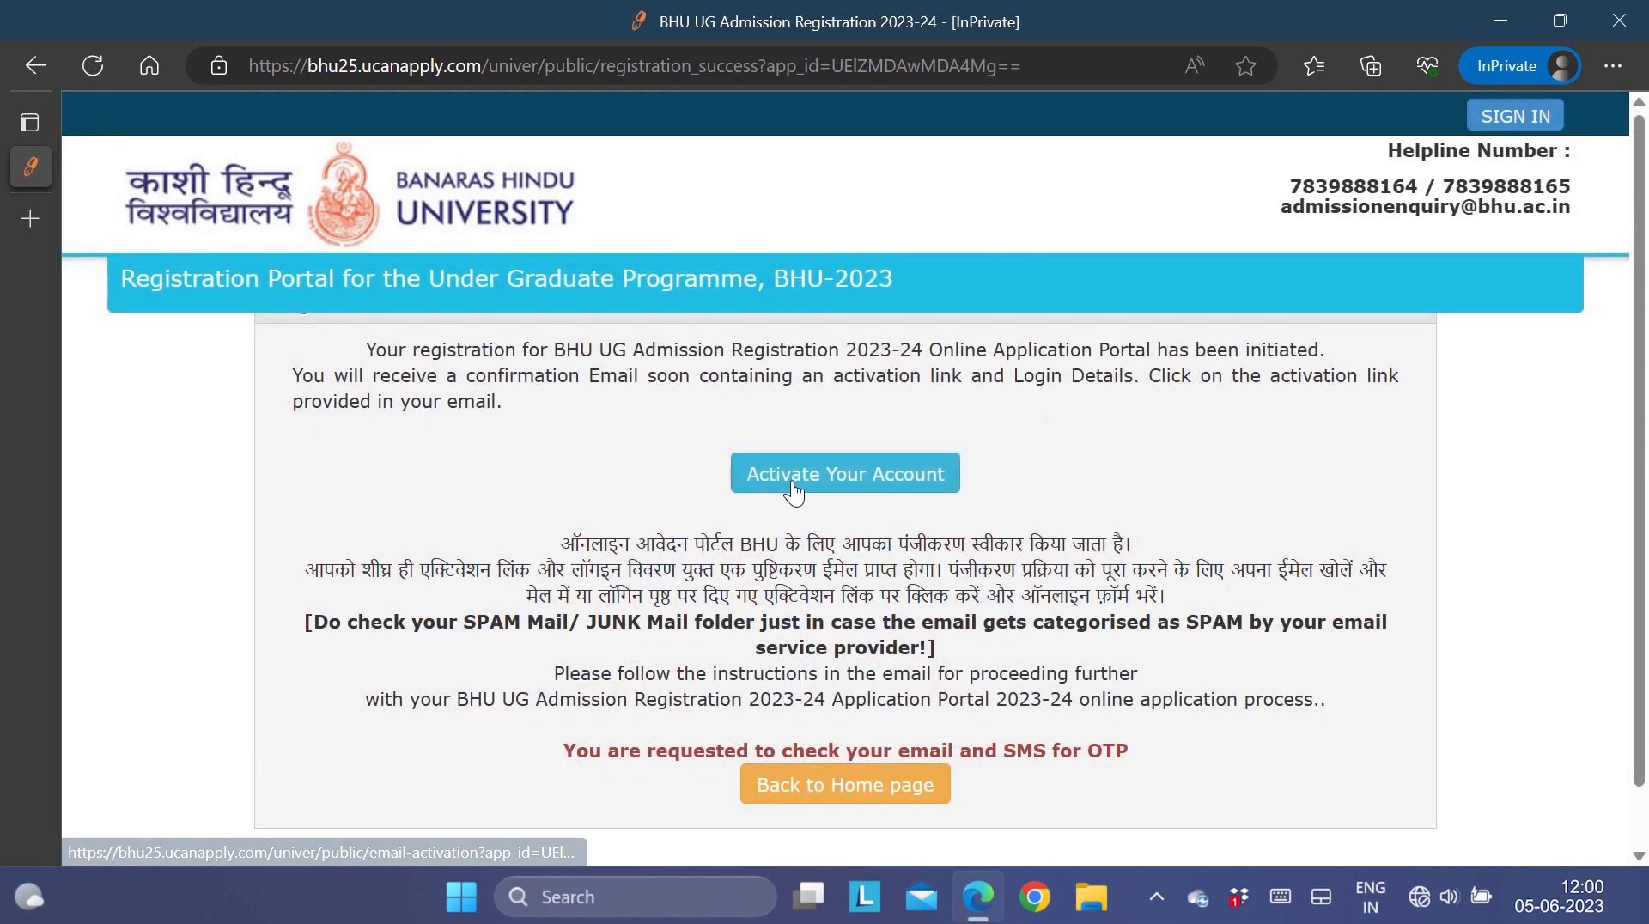
# Activate the account with the registered e-mail as username and the emailed activation code
pyautogui.click(793, 488)
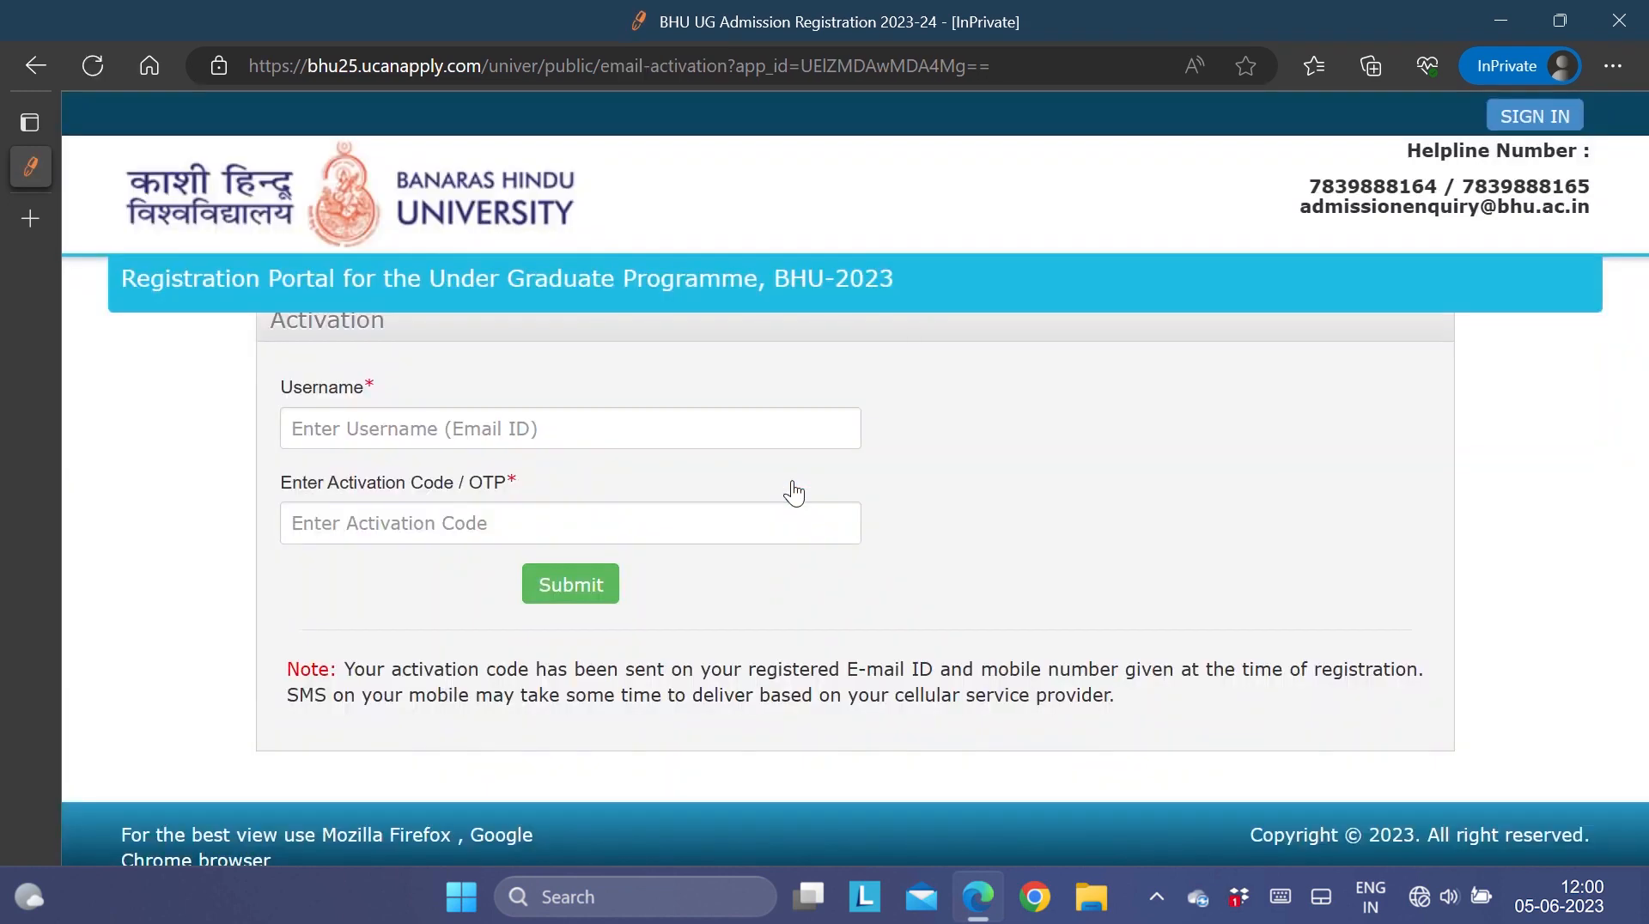
pyautogui.click(561, 423)
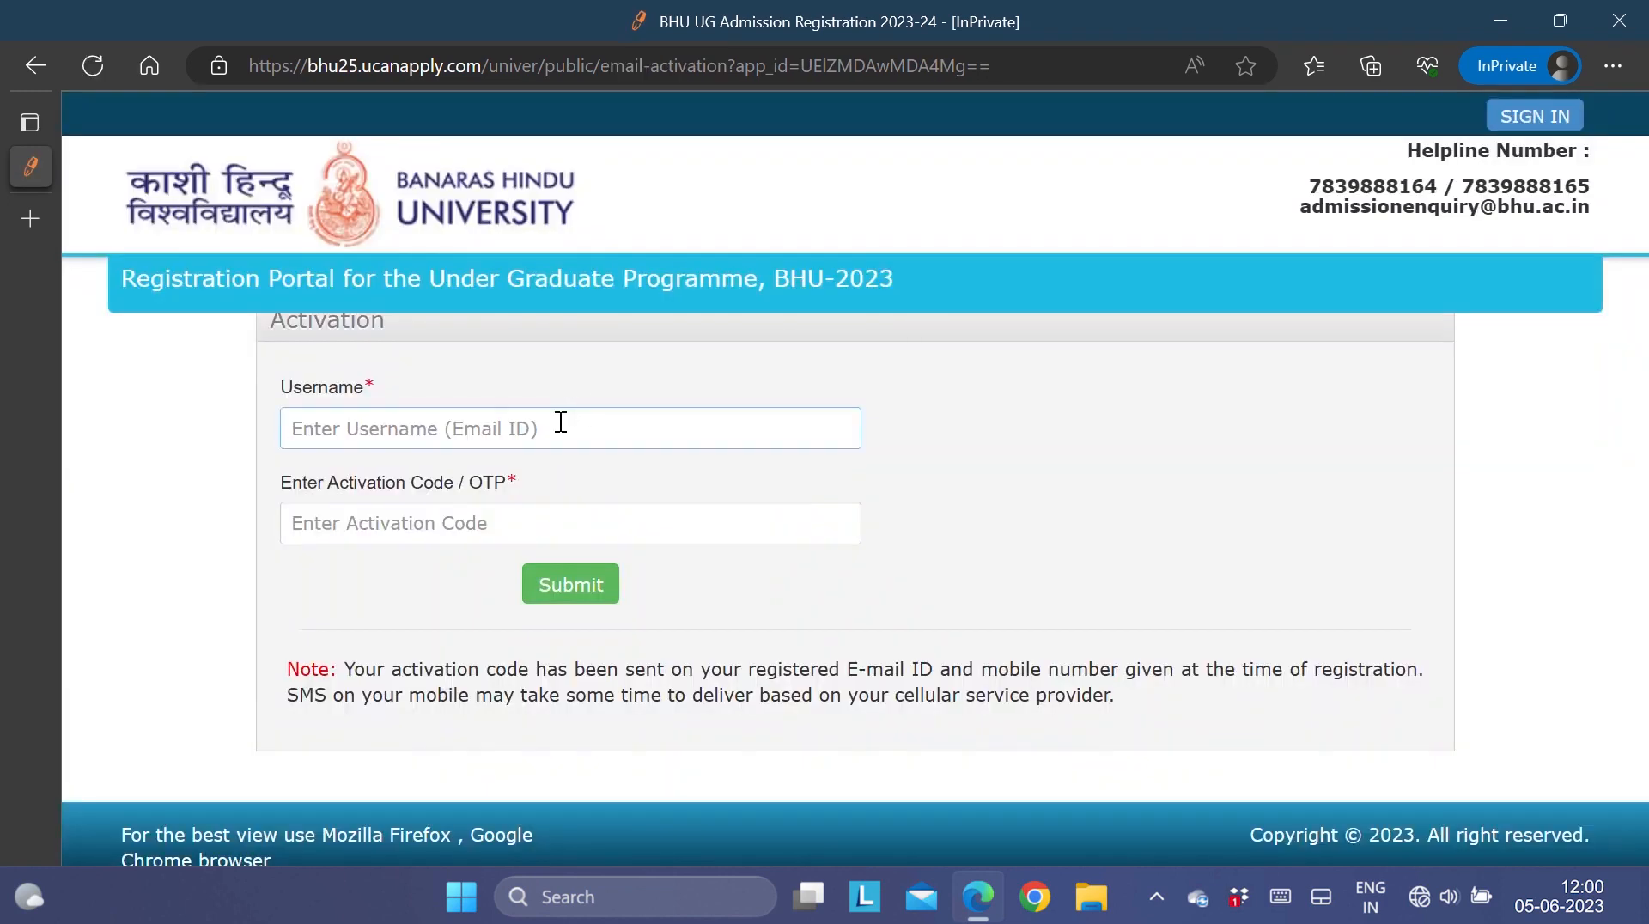
pyautogui.write('v')
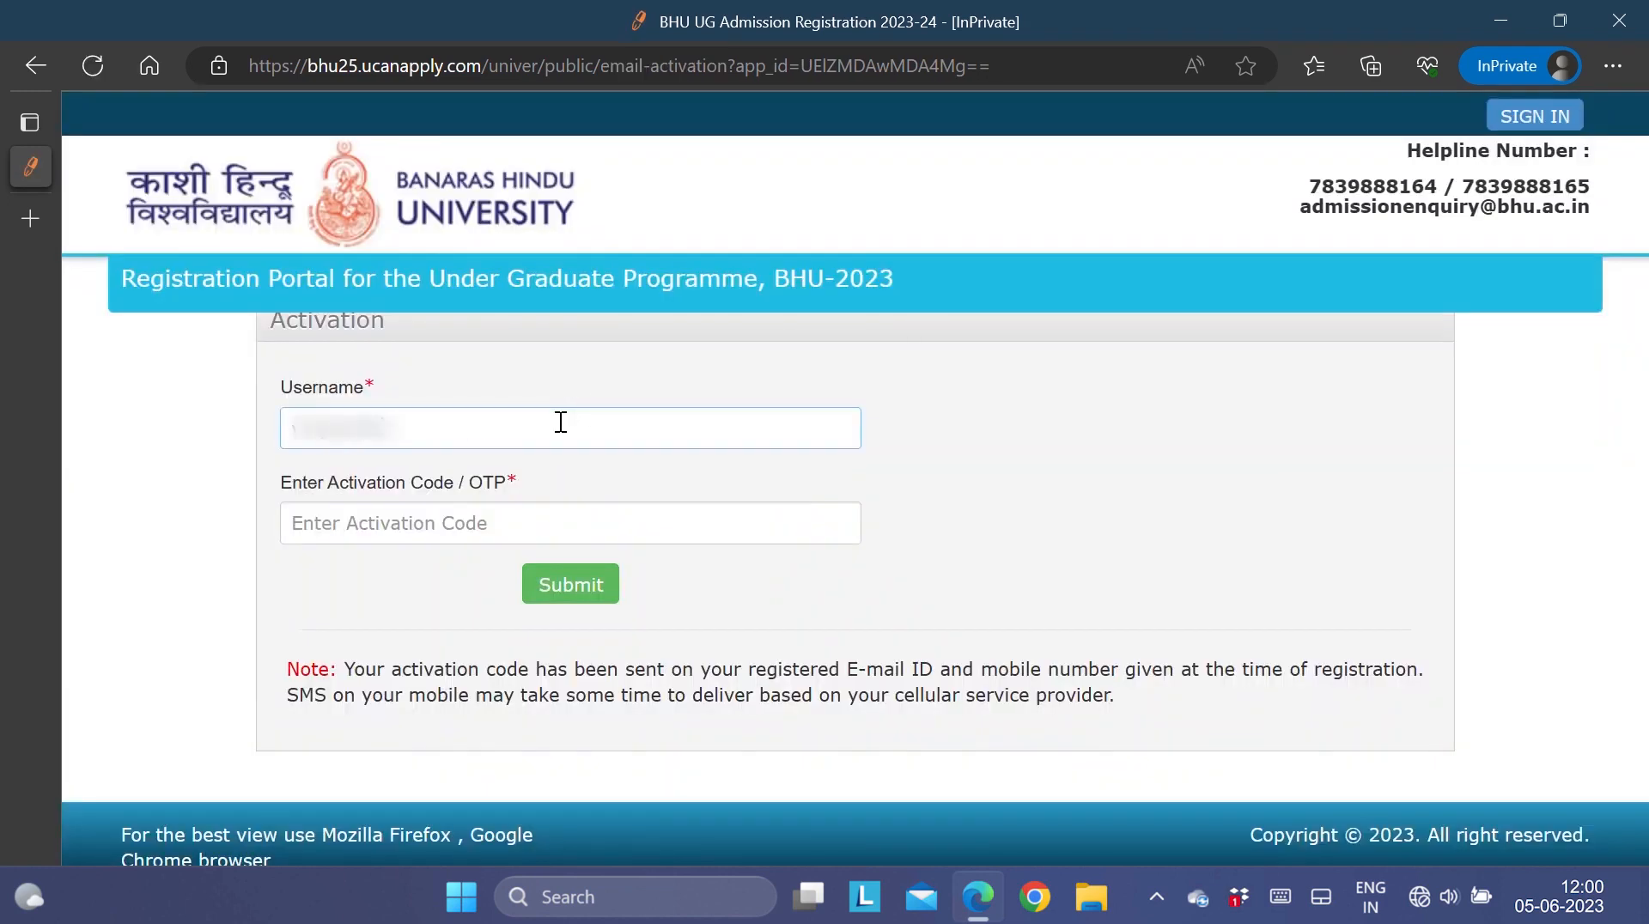
pyautogui.write('@gmail.com')
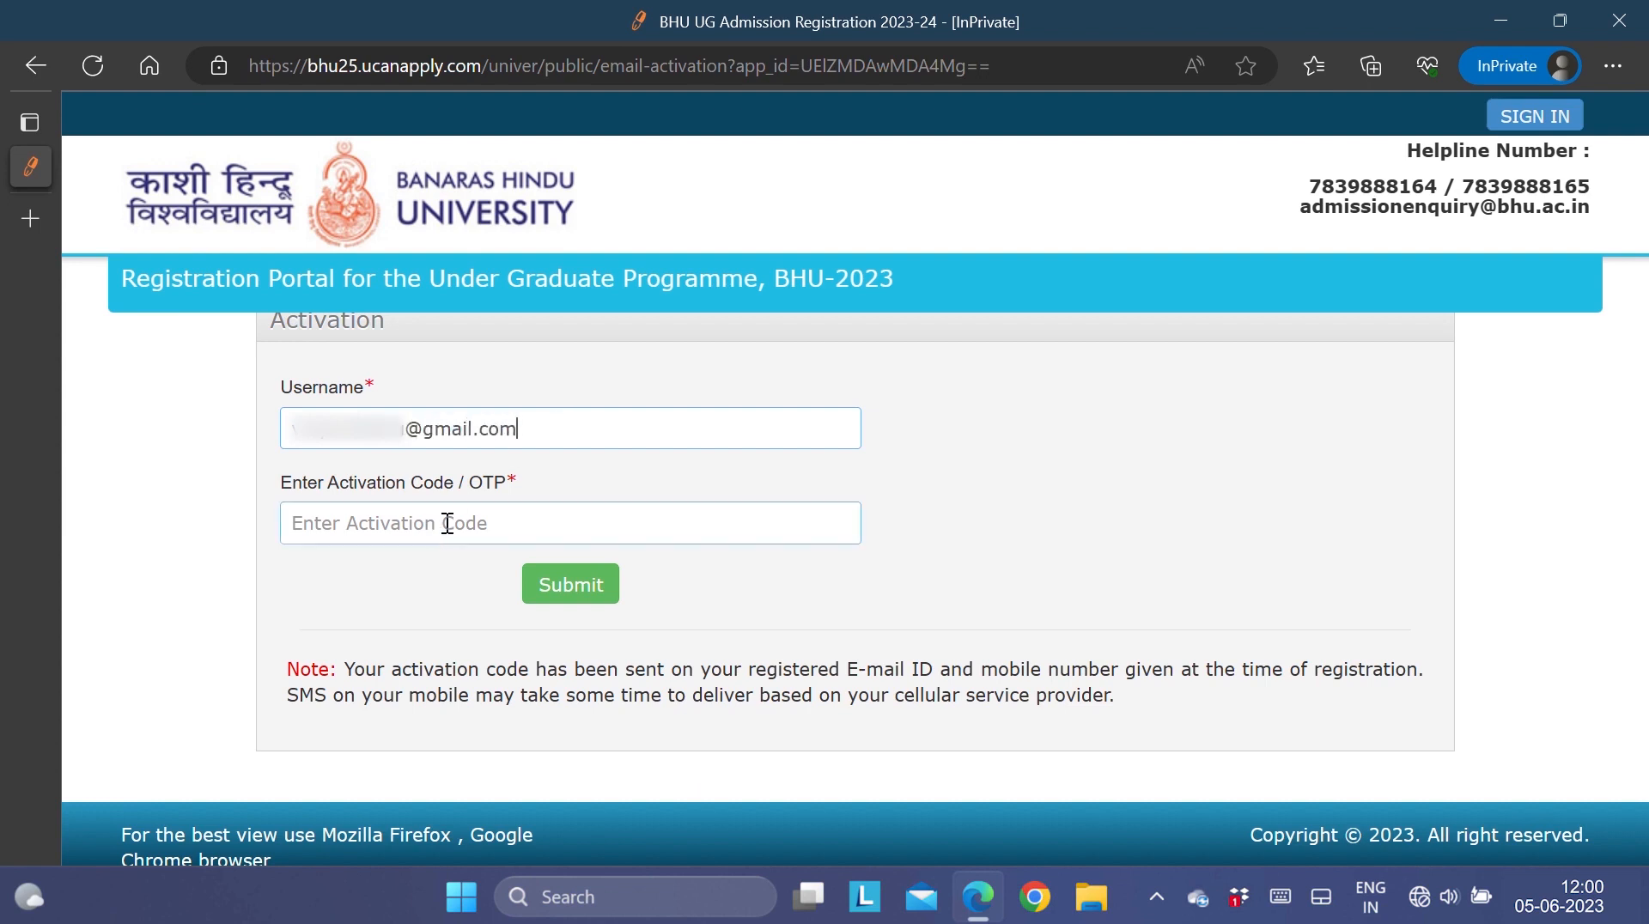
pyautogui.click(447, 510)
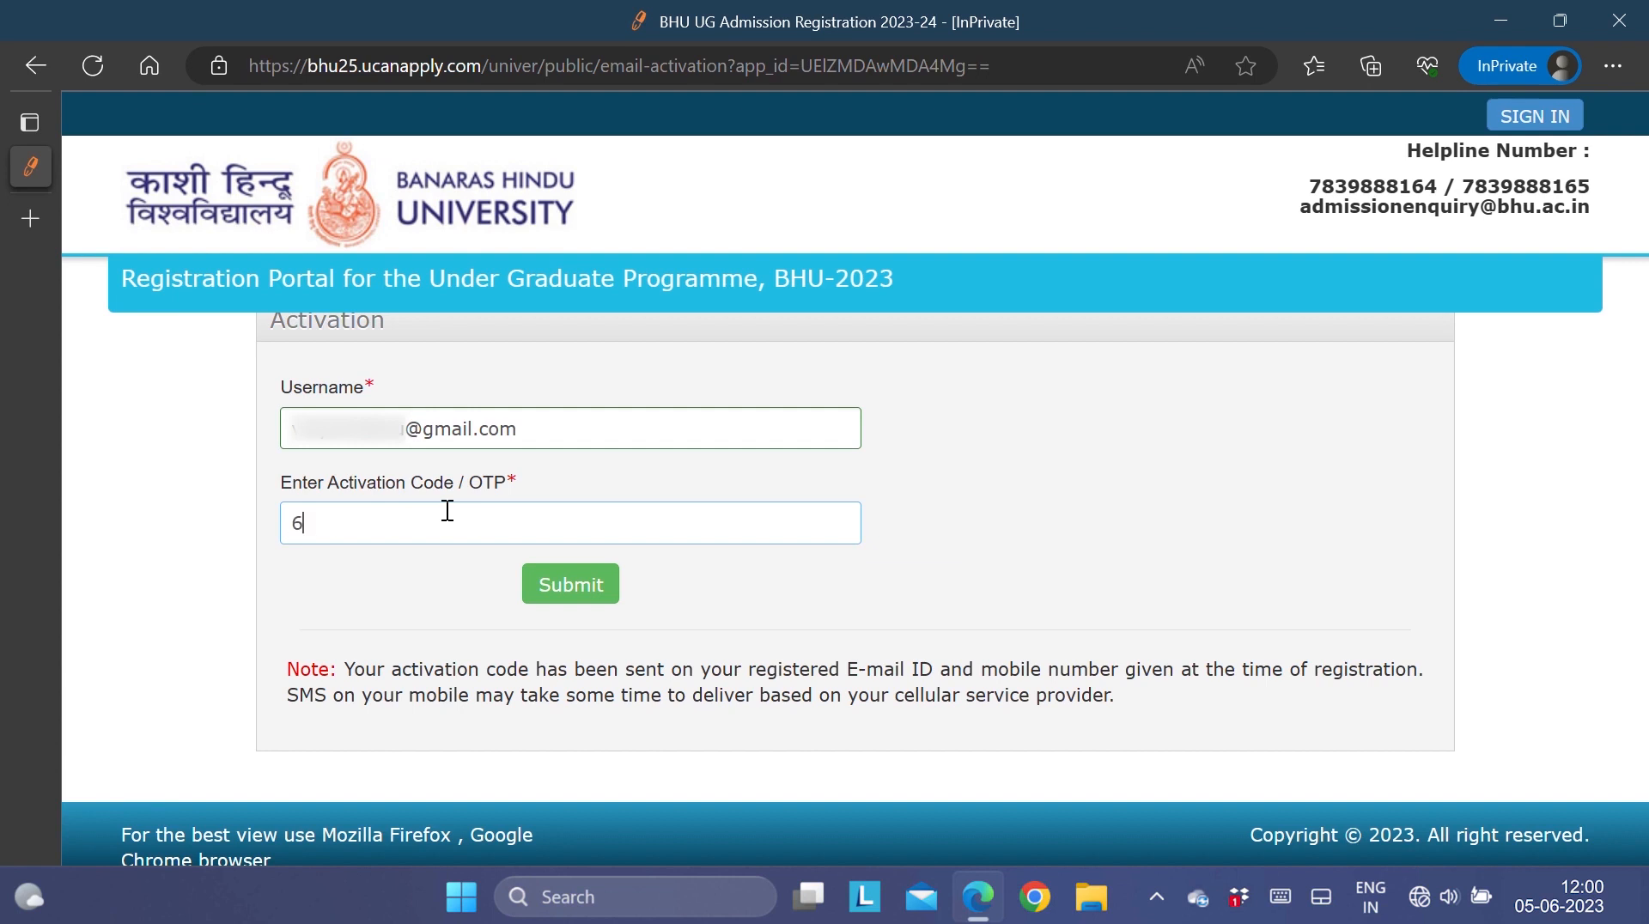
pyautogui.click(563, 588)
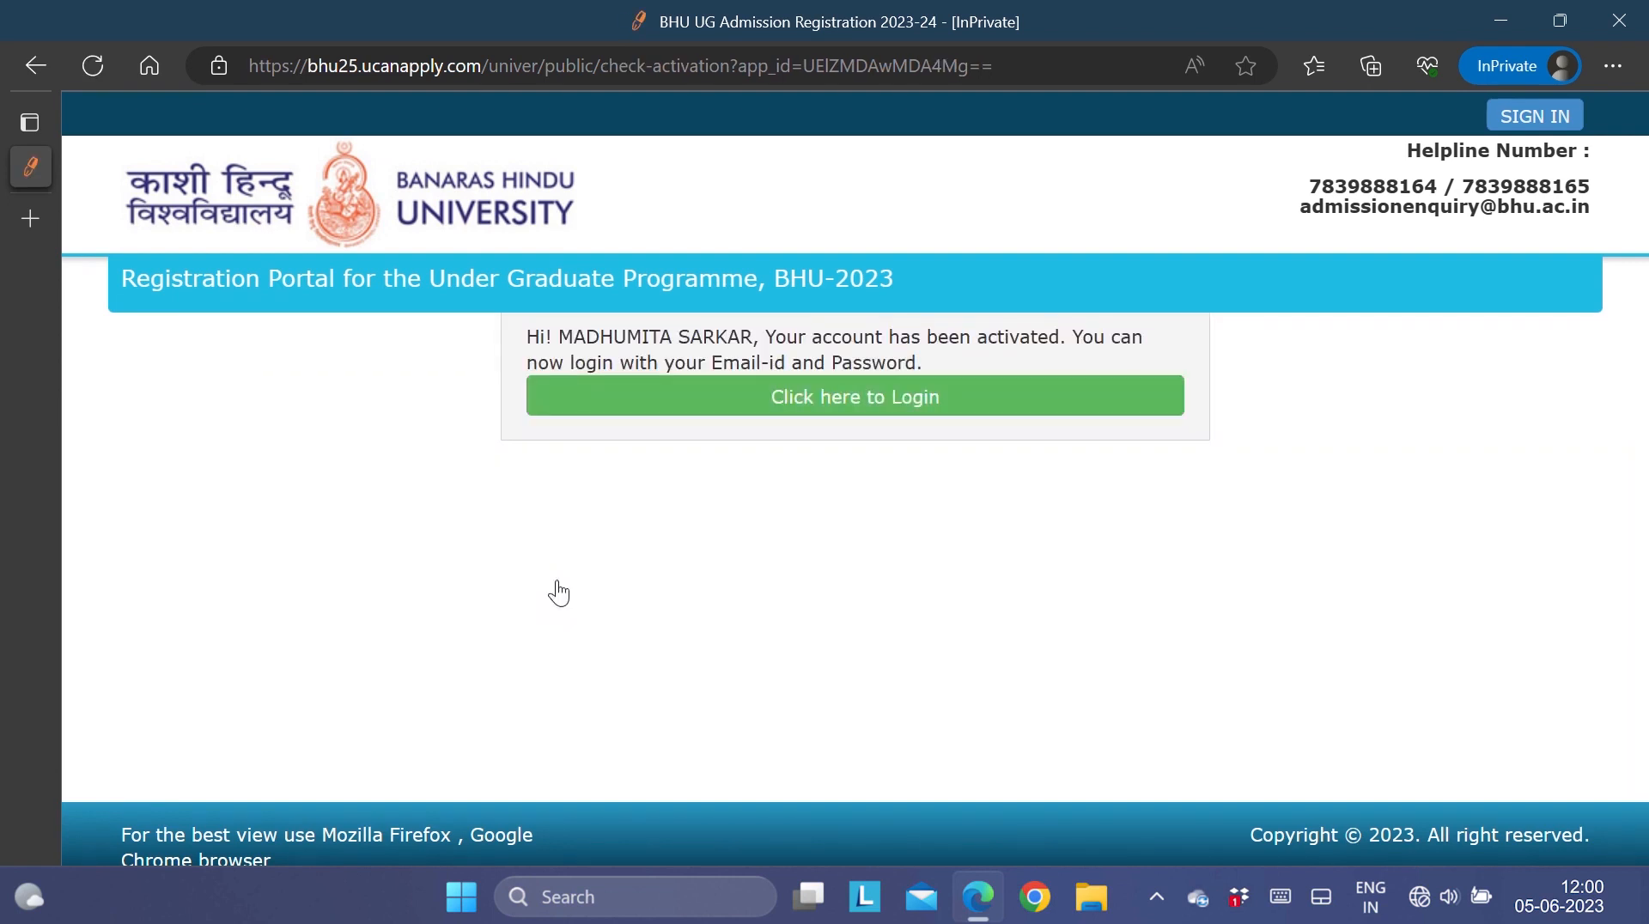
# Log in to the activated account with the registered e-mail and password
pyautogui.click(853, 410)
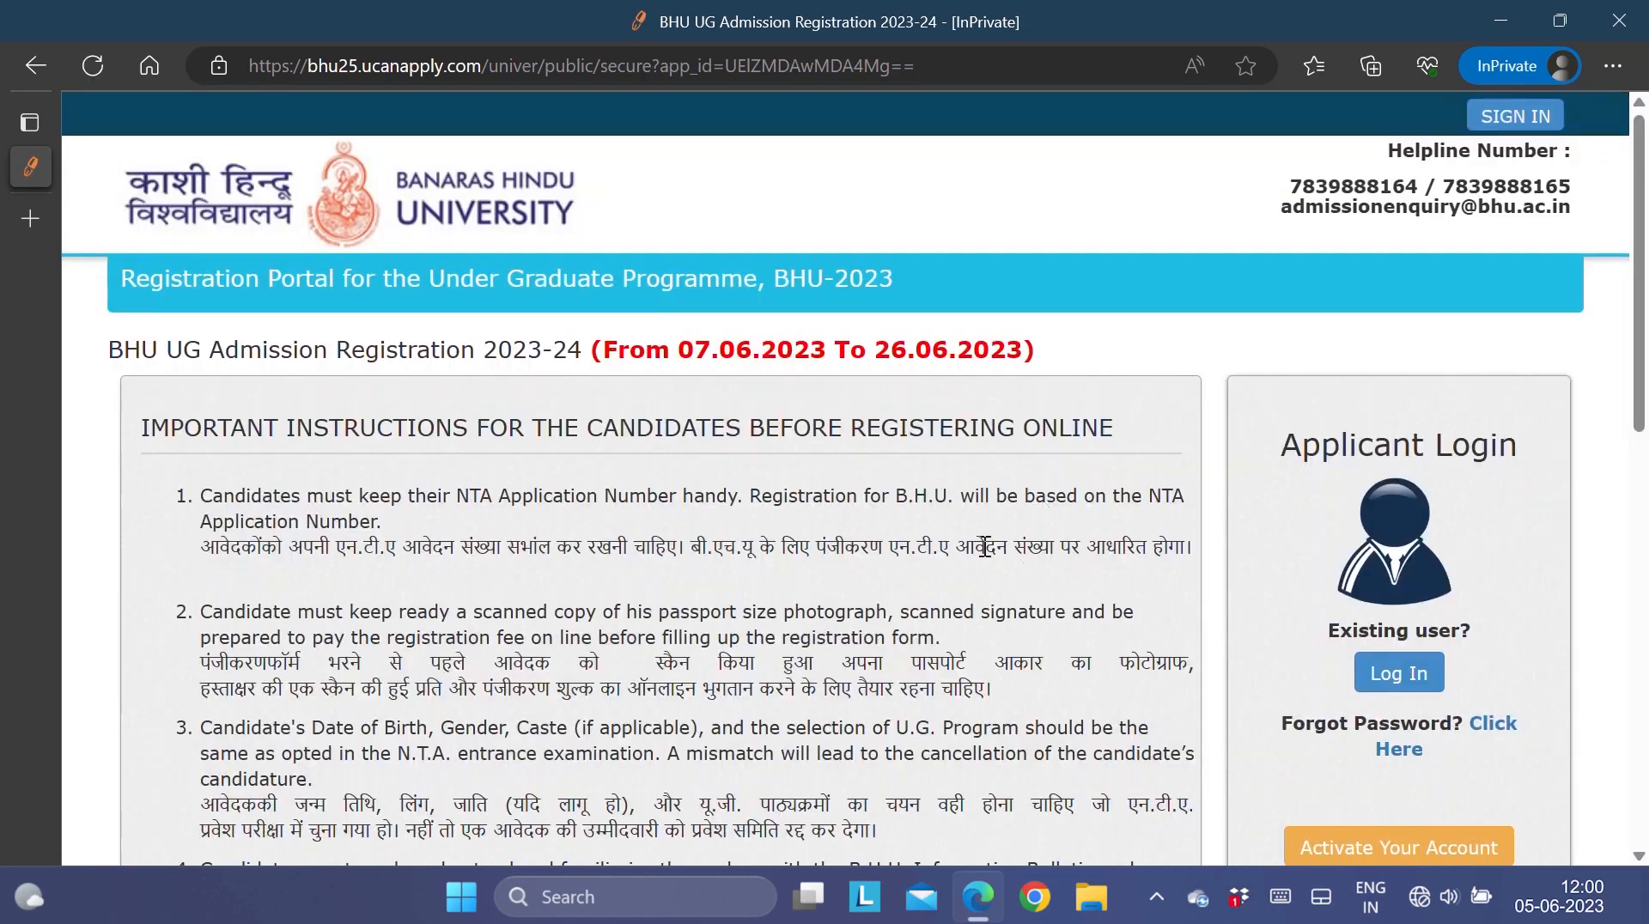
pyautogui.click(1413, 679)
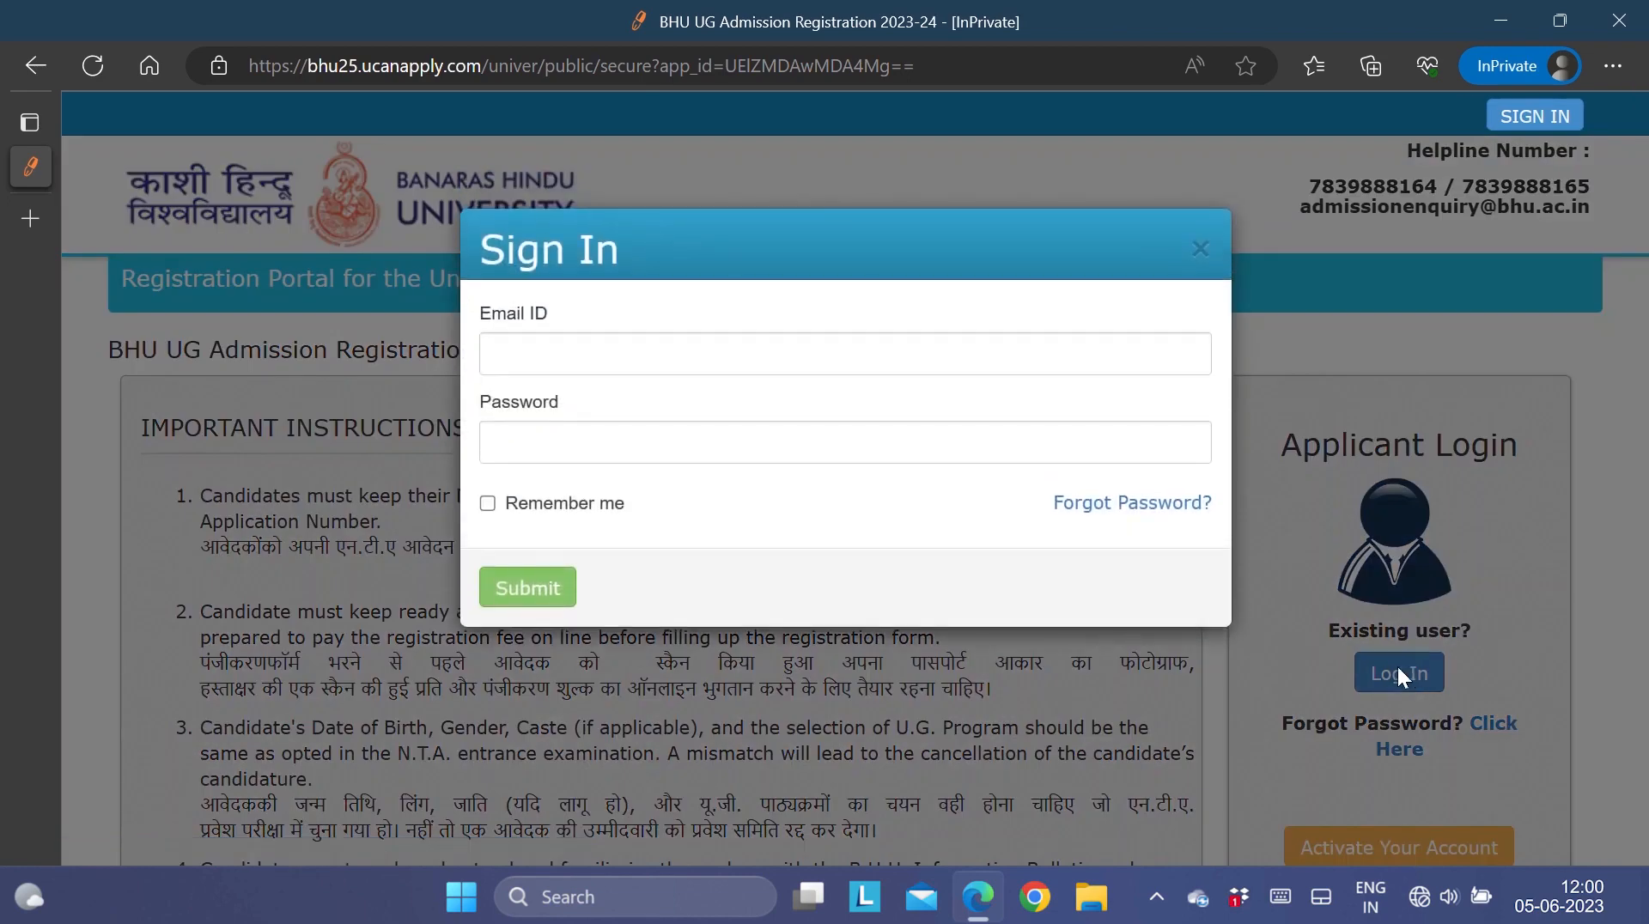
pyautogui.click(677, 357)
pyautogui.write('@g')
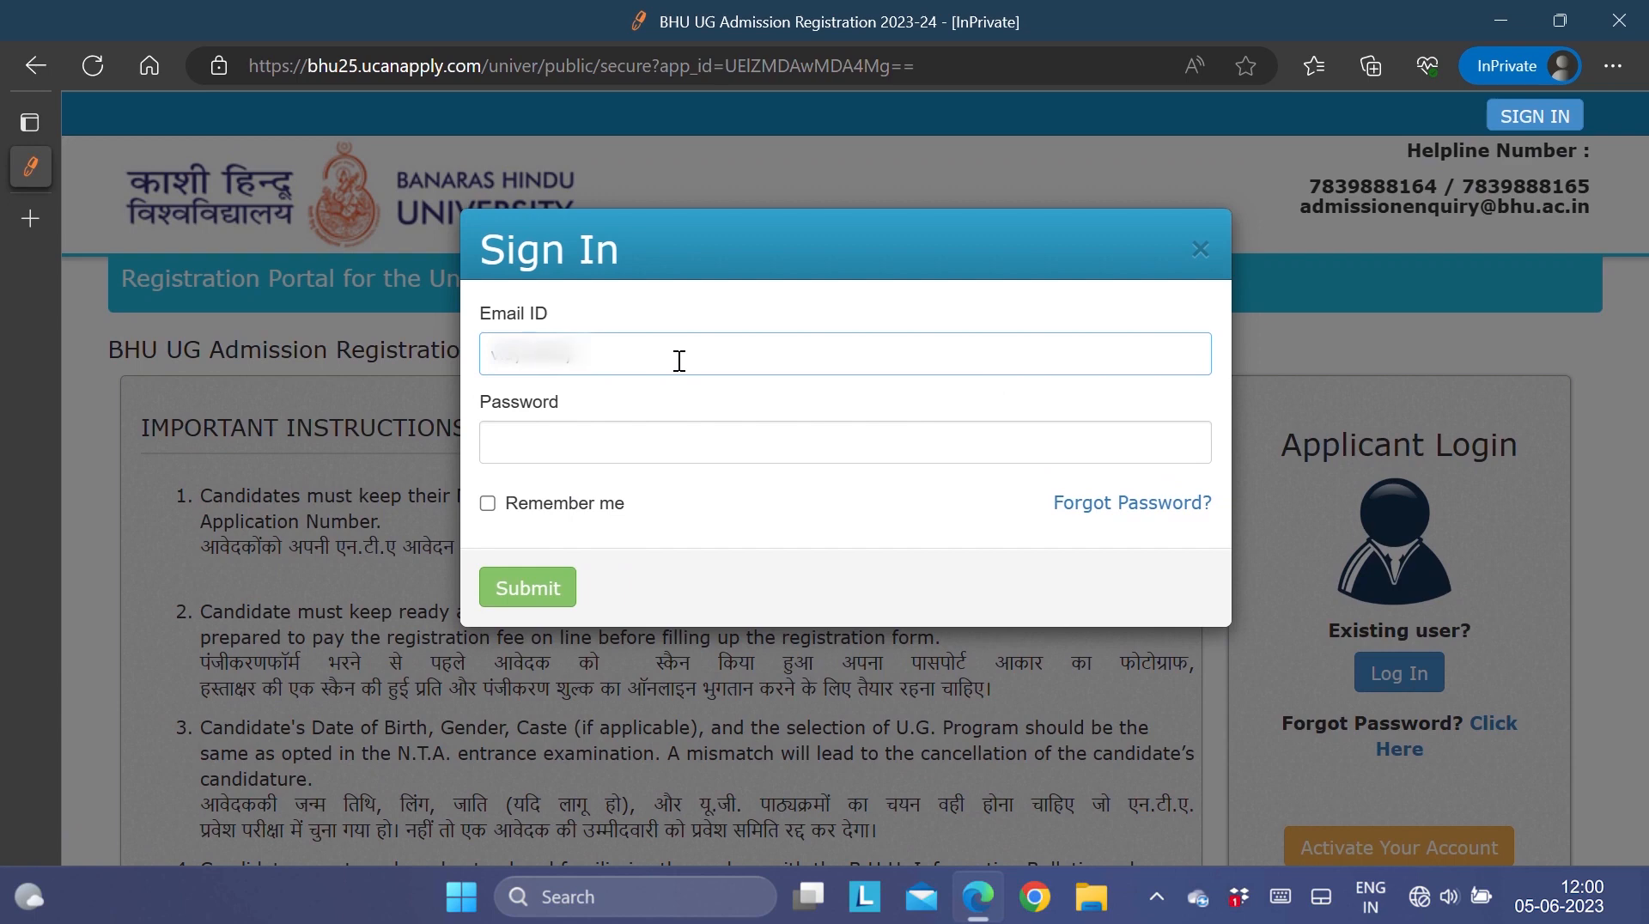
pyautogui.write('mail.com')
pyautogui.click(552, 439)
pyautogui.write('•••••••••')
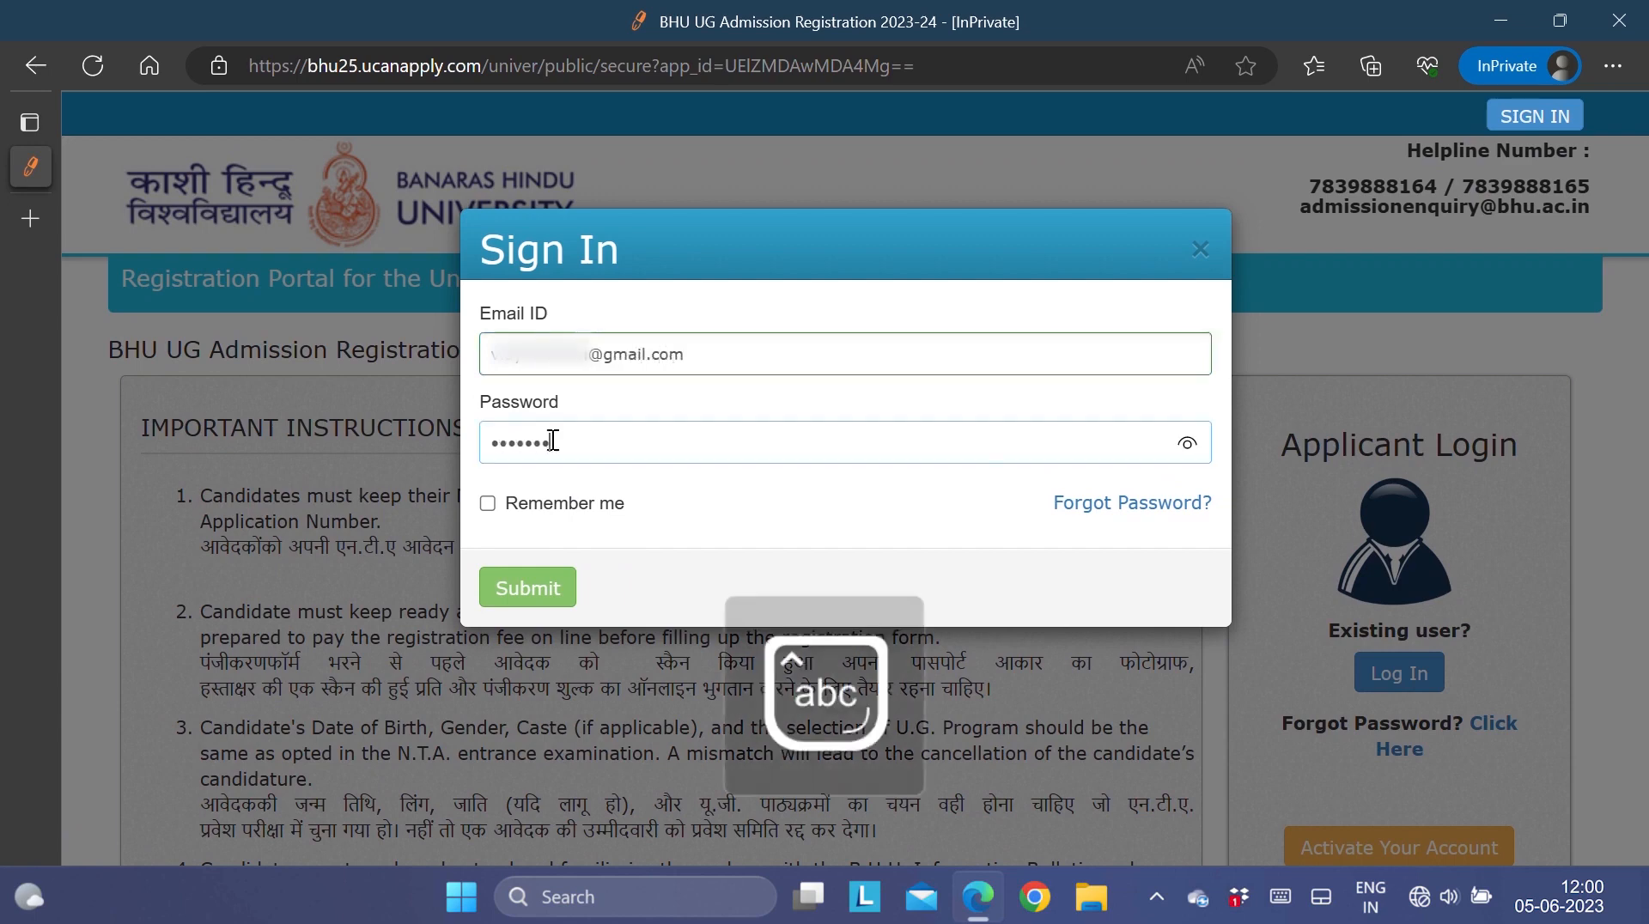
pyautogui.write('••••')
pyautogui.press('Return')
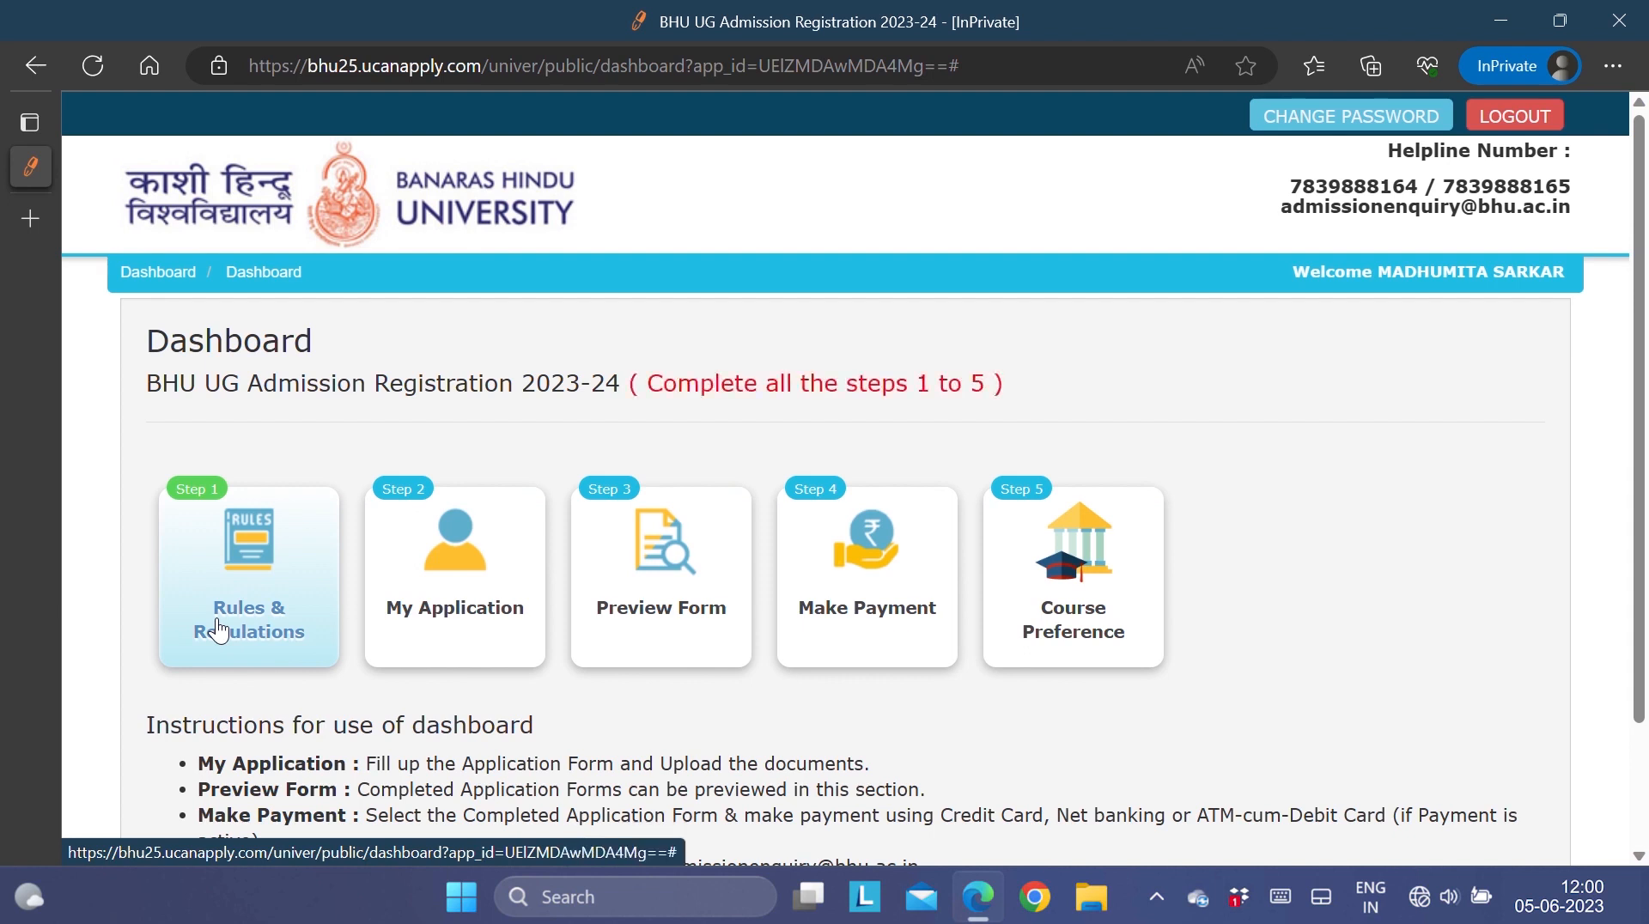
pyautogui.click(468, 603)
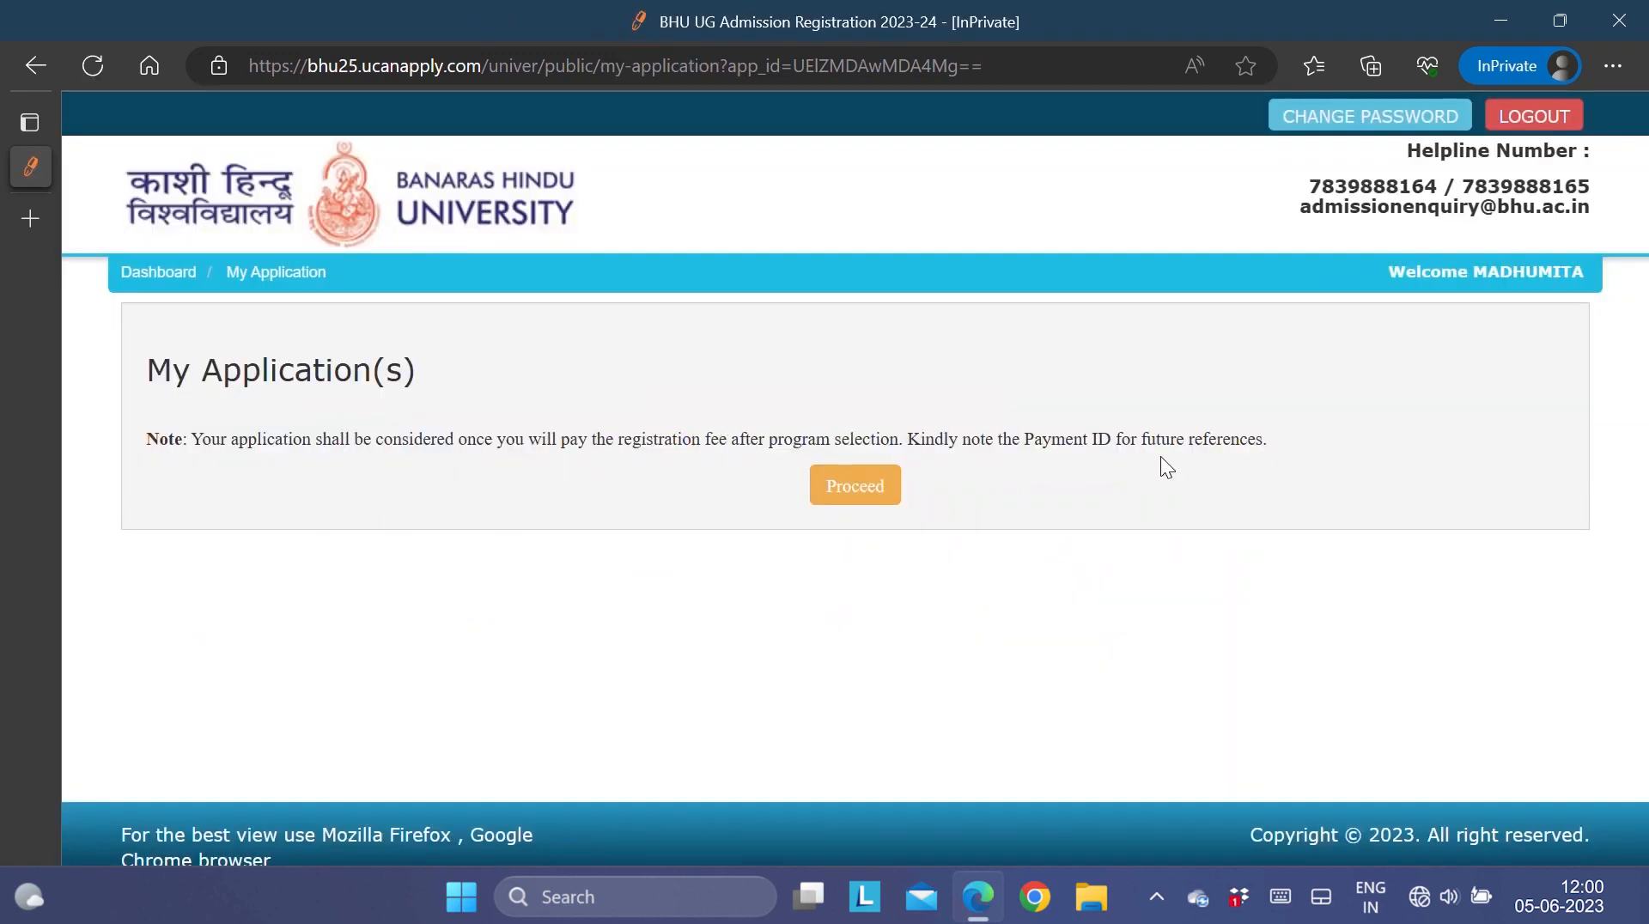
# Proceed to a new application, tick the eligibility declaration, and add the form
pyautogui.click(863, 492)
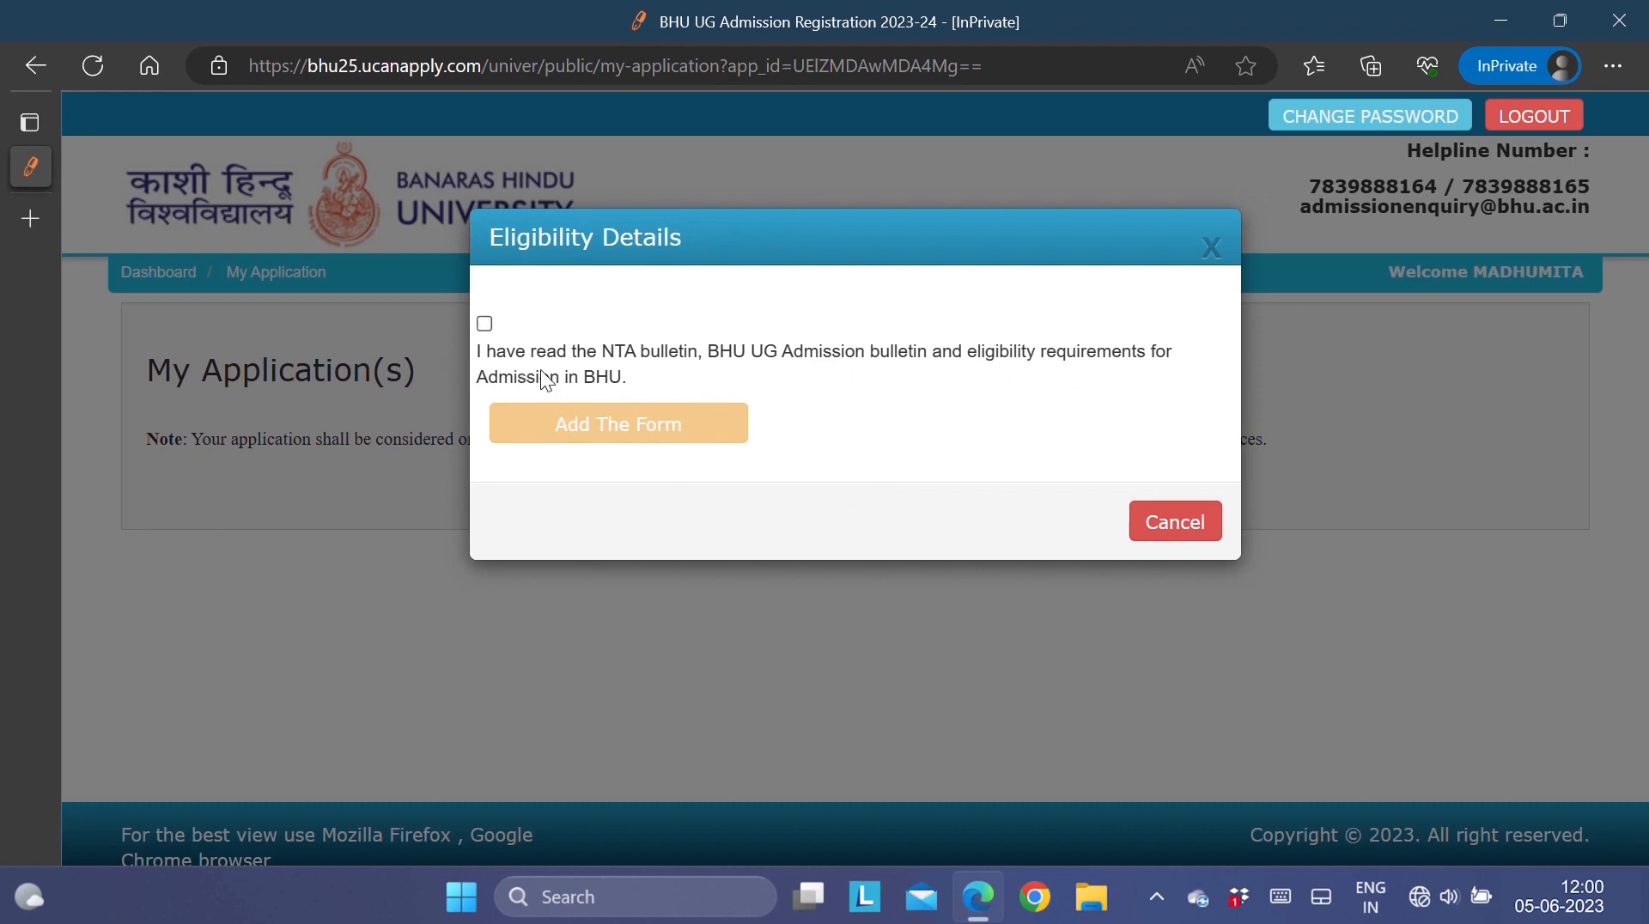
pyautogui.click(479, 317)
pyautogui.click(483, 323)
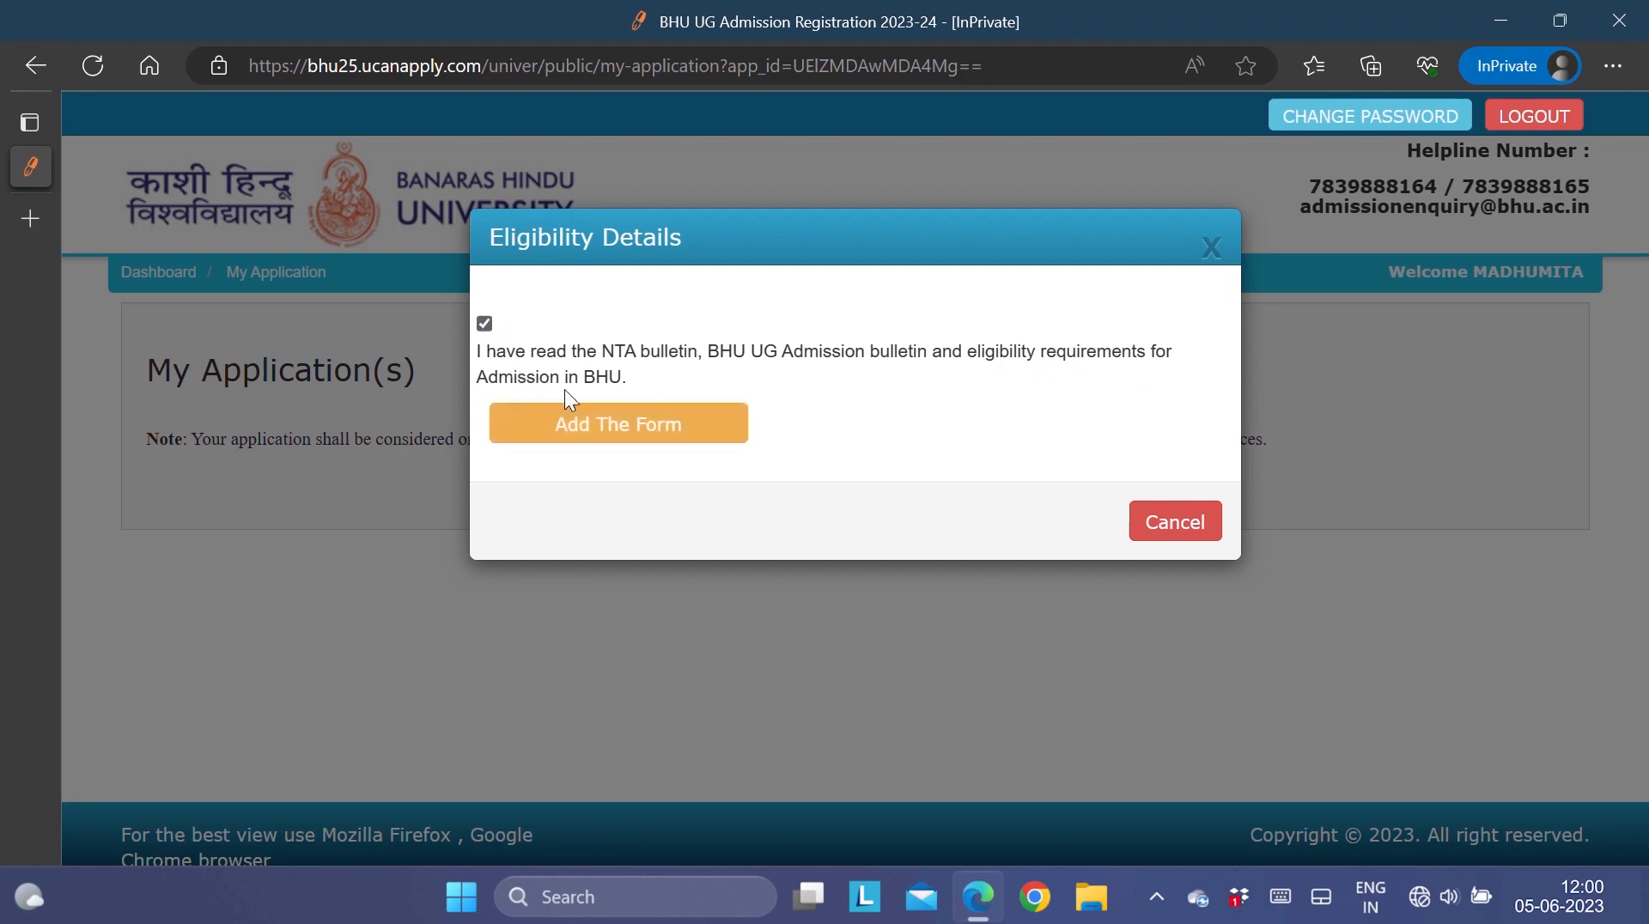
pyautogui.click(598, 426)
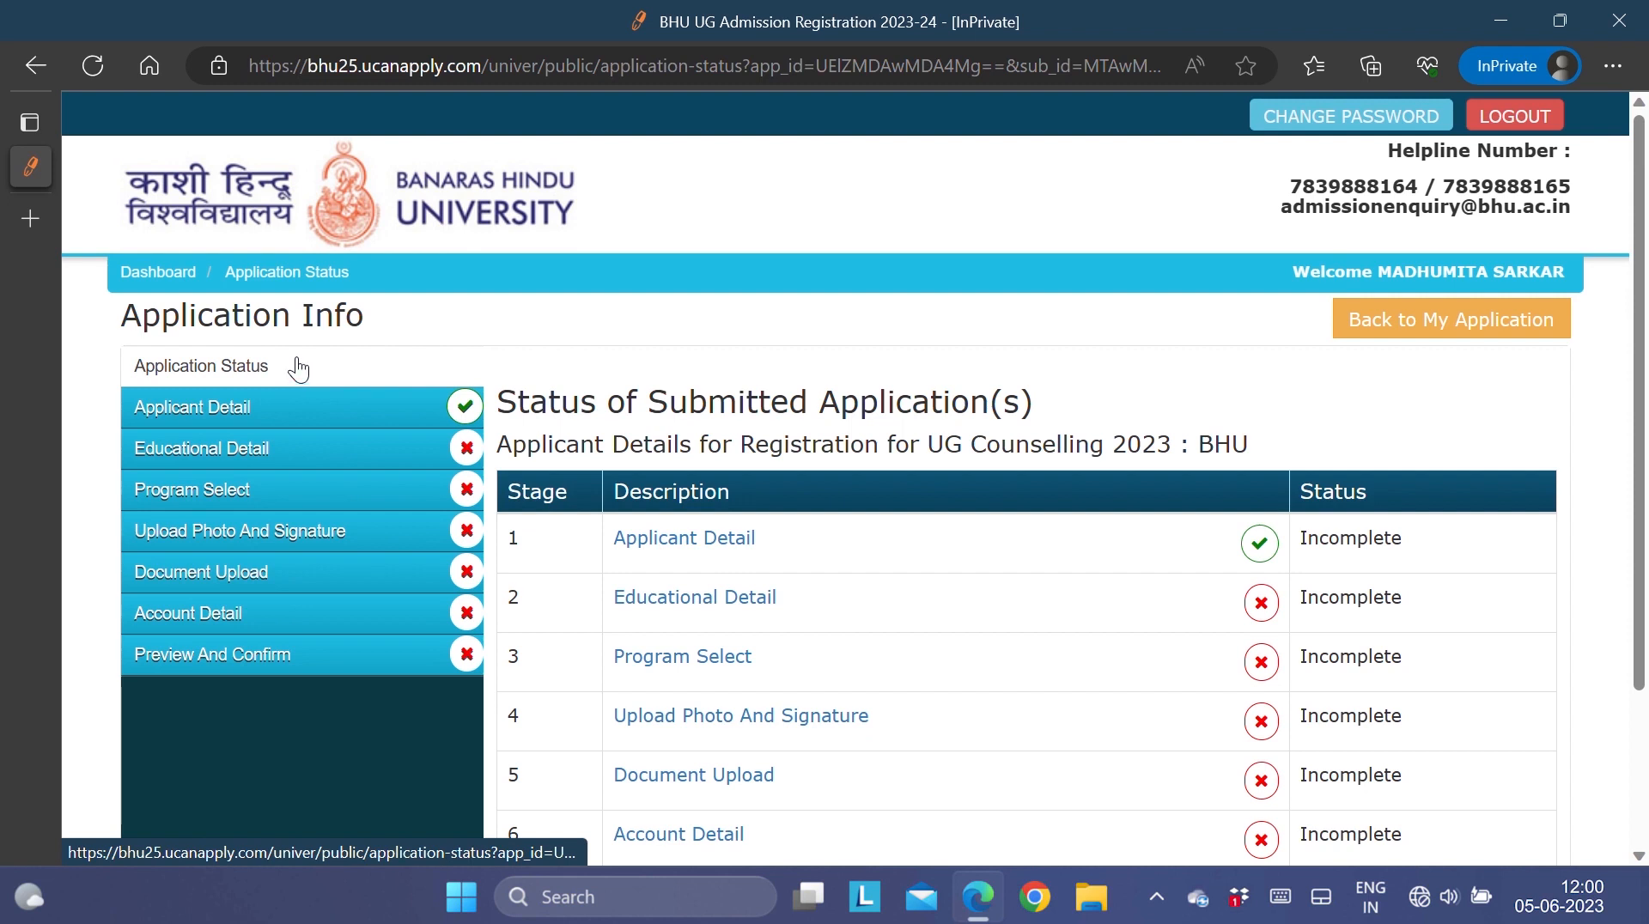
# Set category to EWS, certificate dated 05-01-2023 with its number, and tick the declaration
pyautogui.click(307, 424)
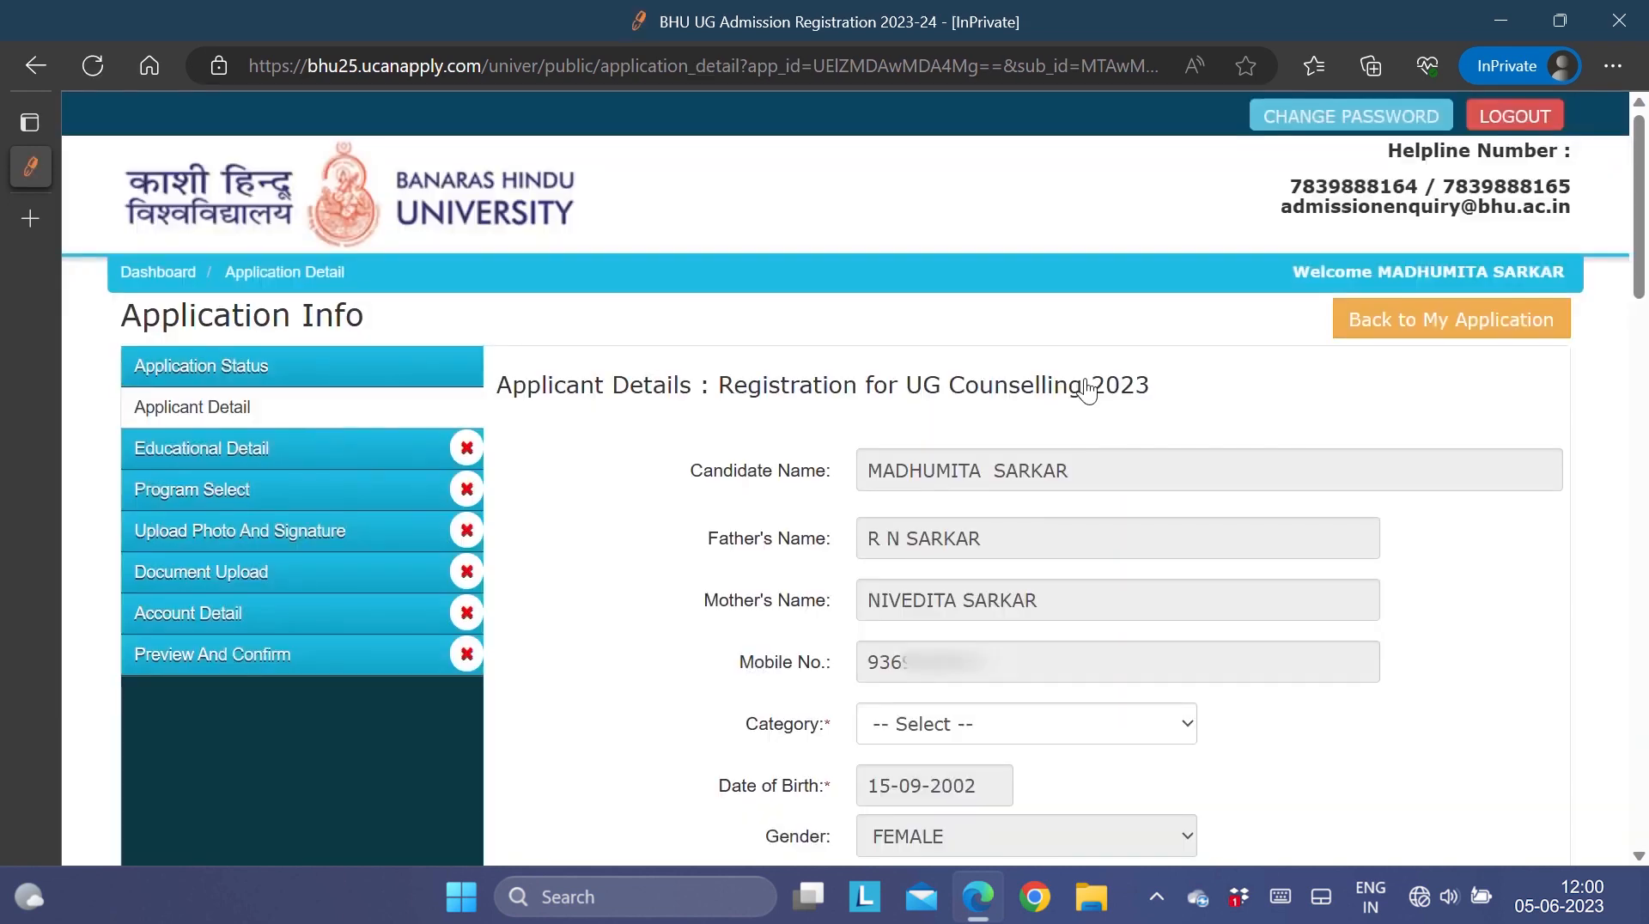
pyautogui.moveTo(1642, 281); pyautogui.dragTo(1642, 364)
pyautogui.click(1182, 352)
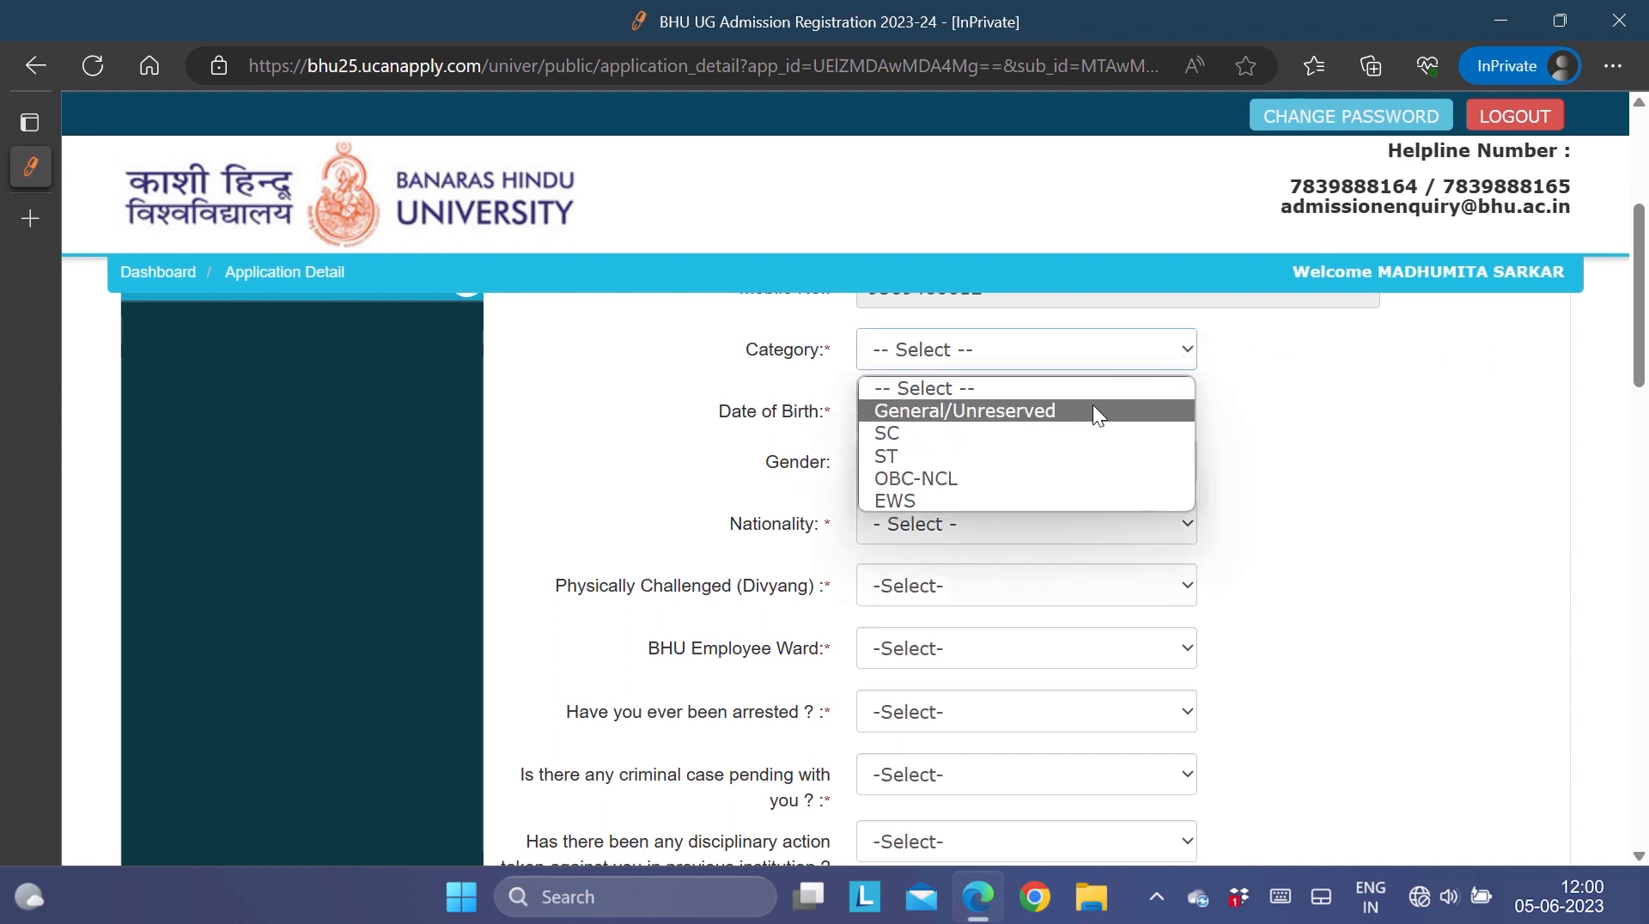
pyautogui.click(976, 500)
pyautogui.click(979, 414)
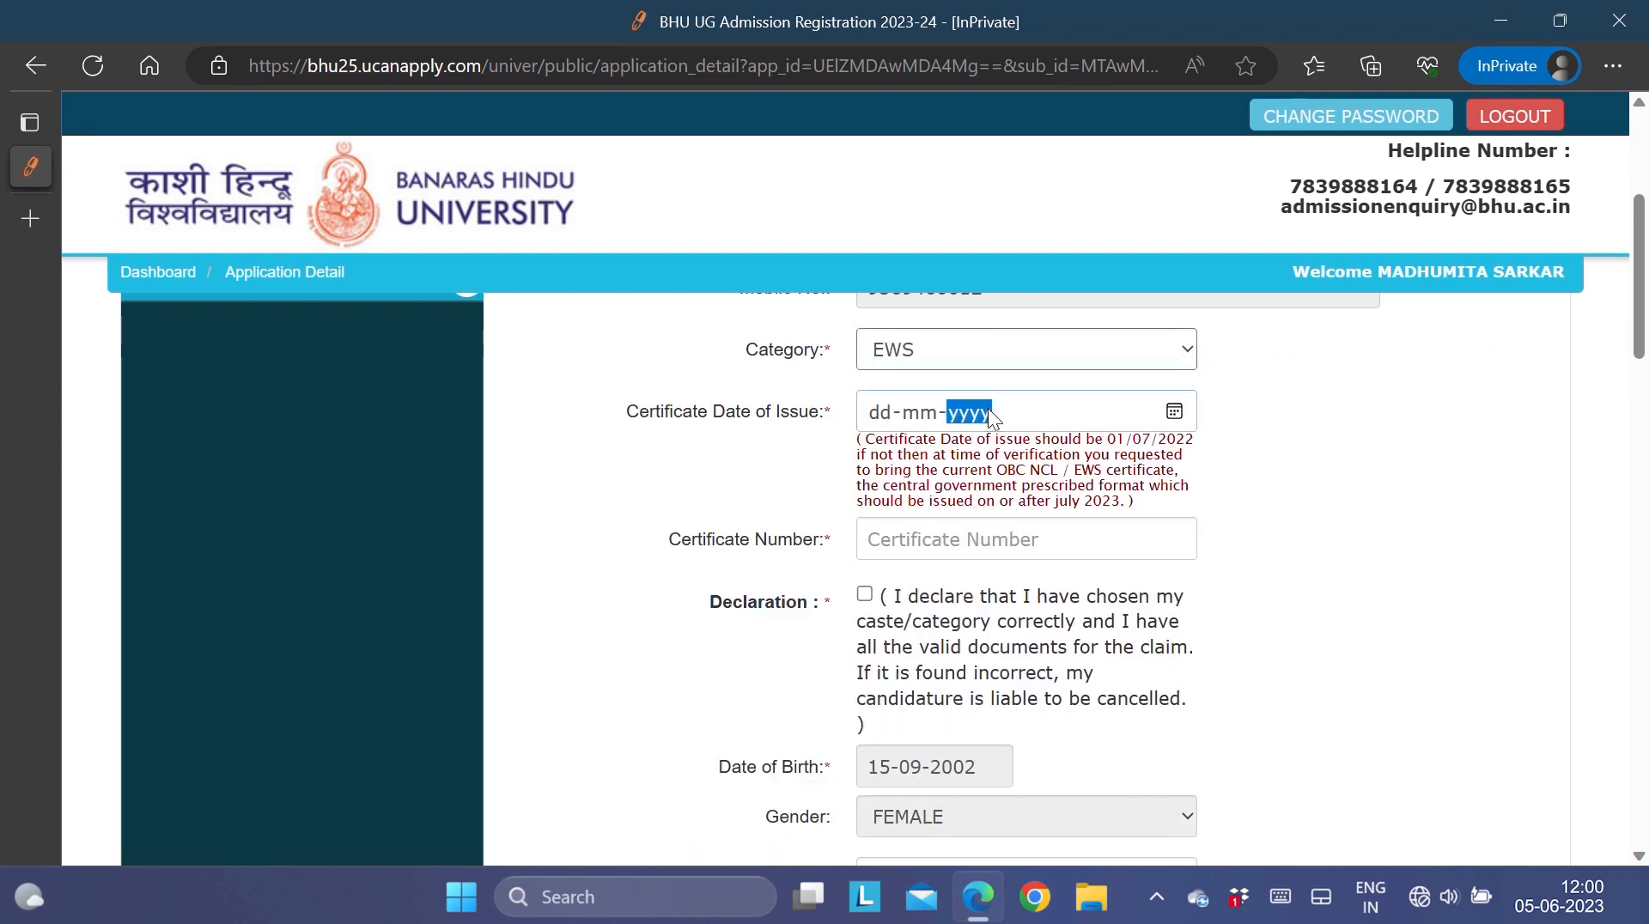
pyautogui.click(1173, 414)
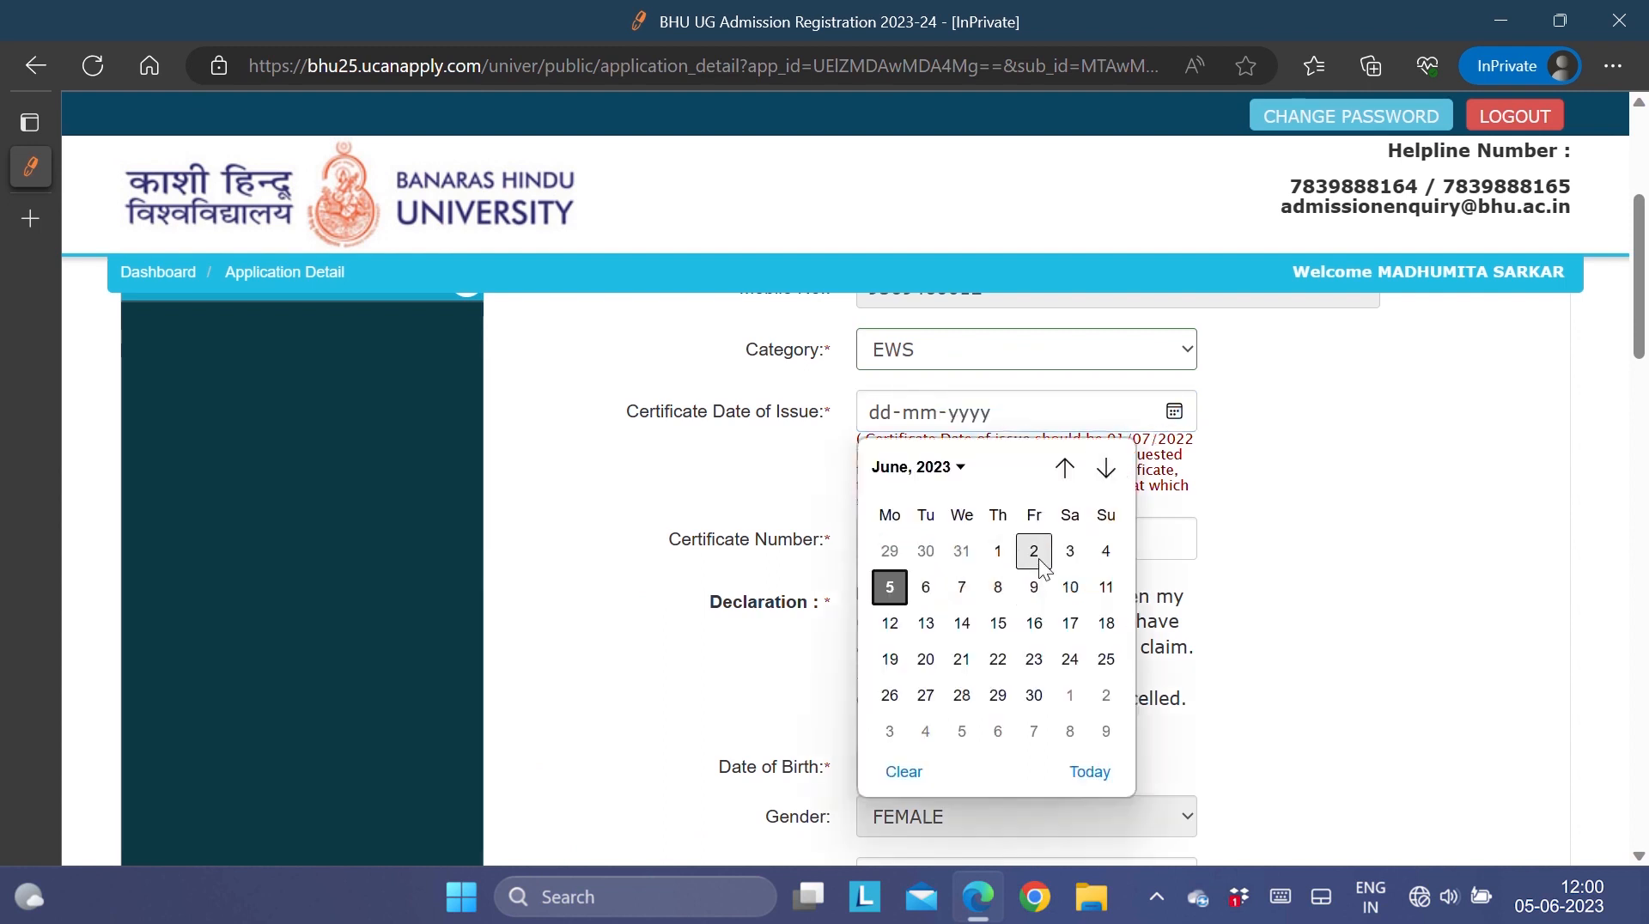
pyautogui.click(962, 471)
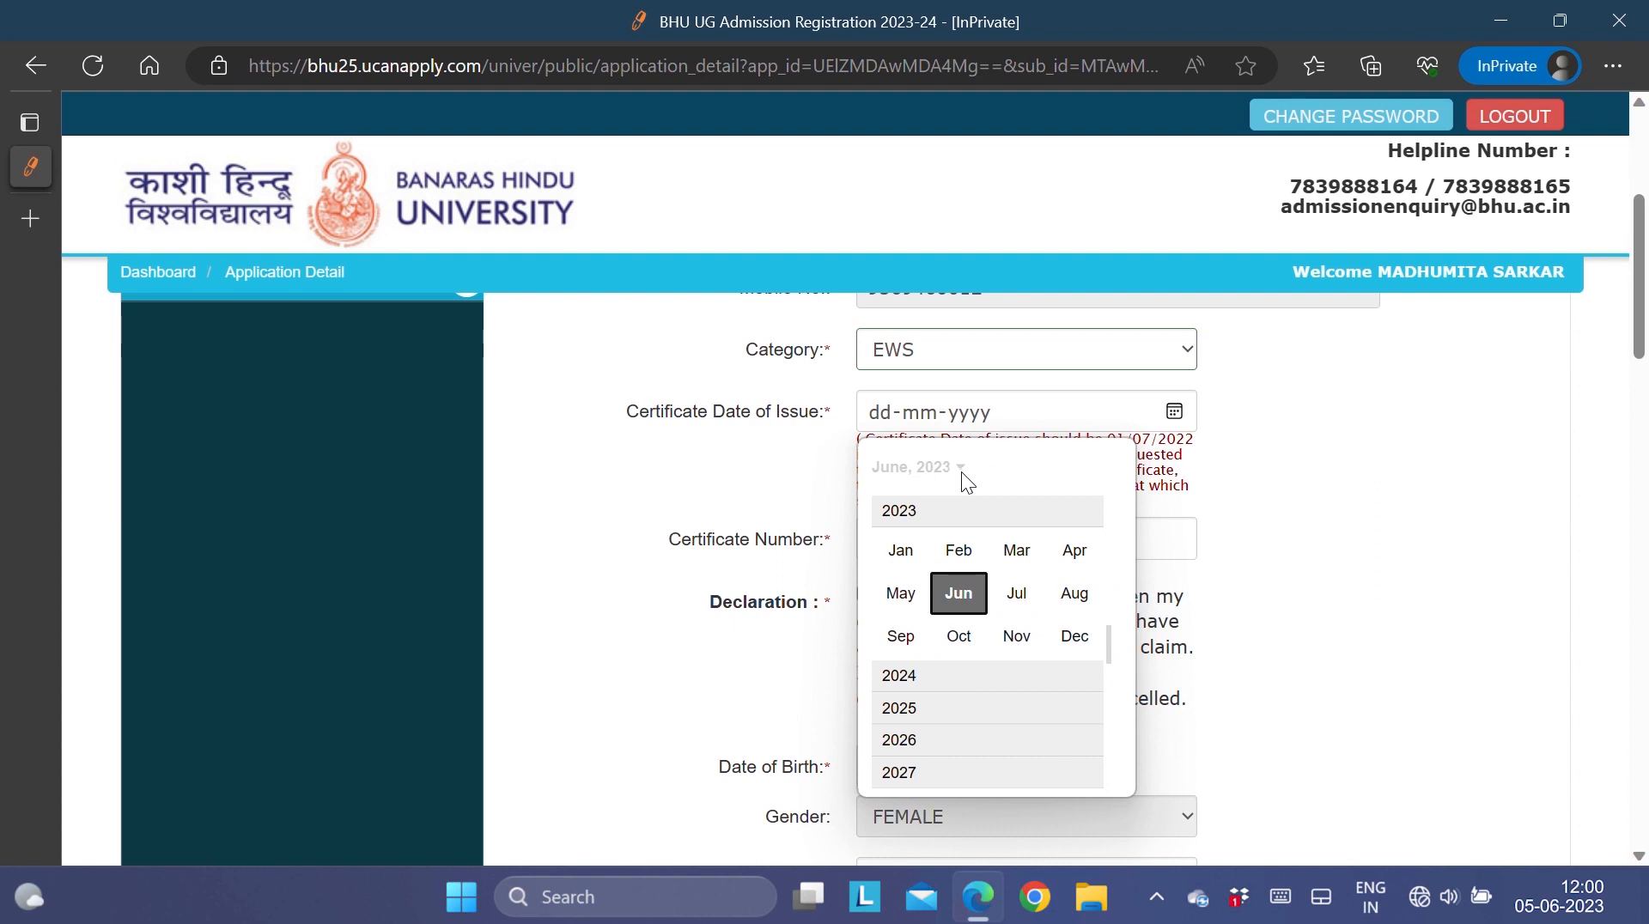
pyautogui.click(914, 550)
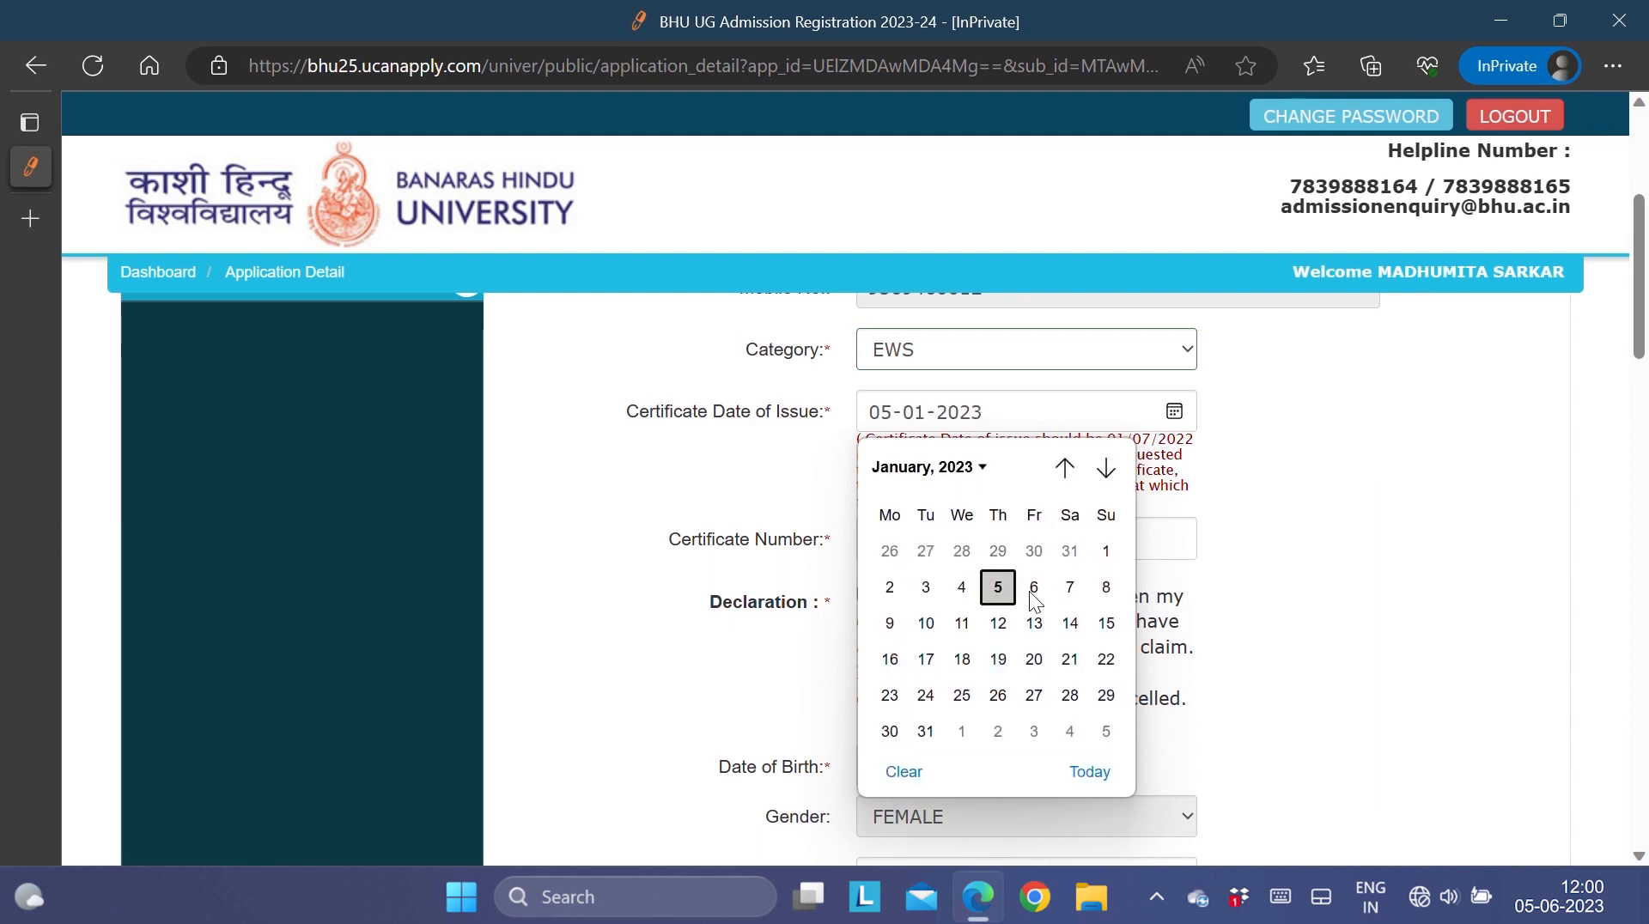
pyautogui.click(887, 541)
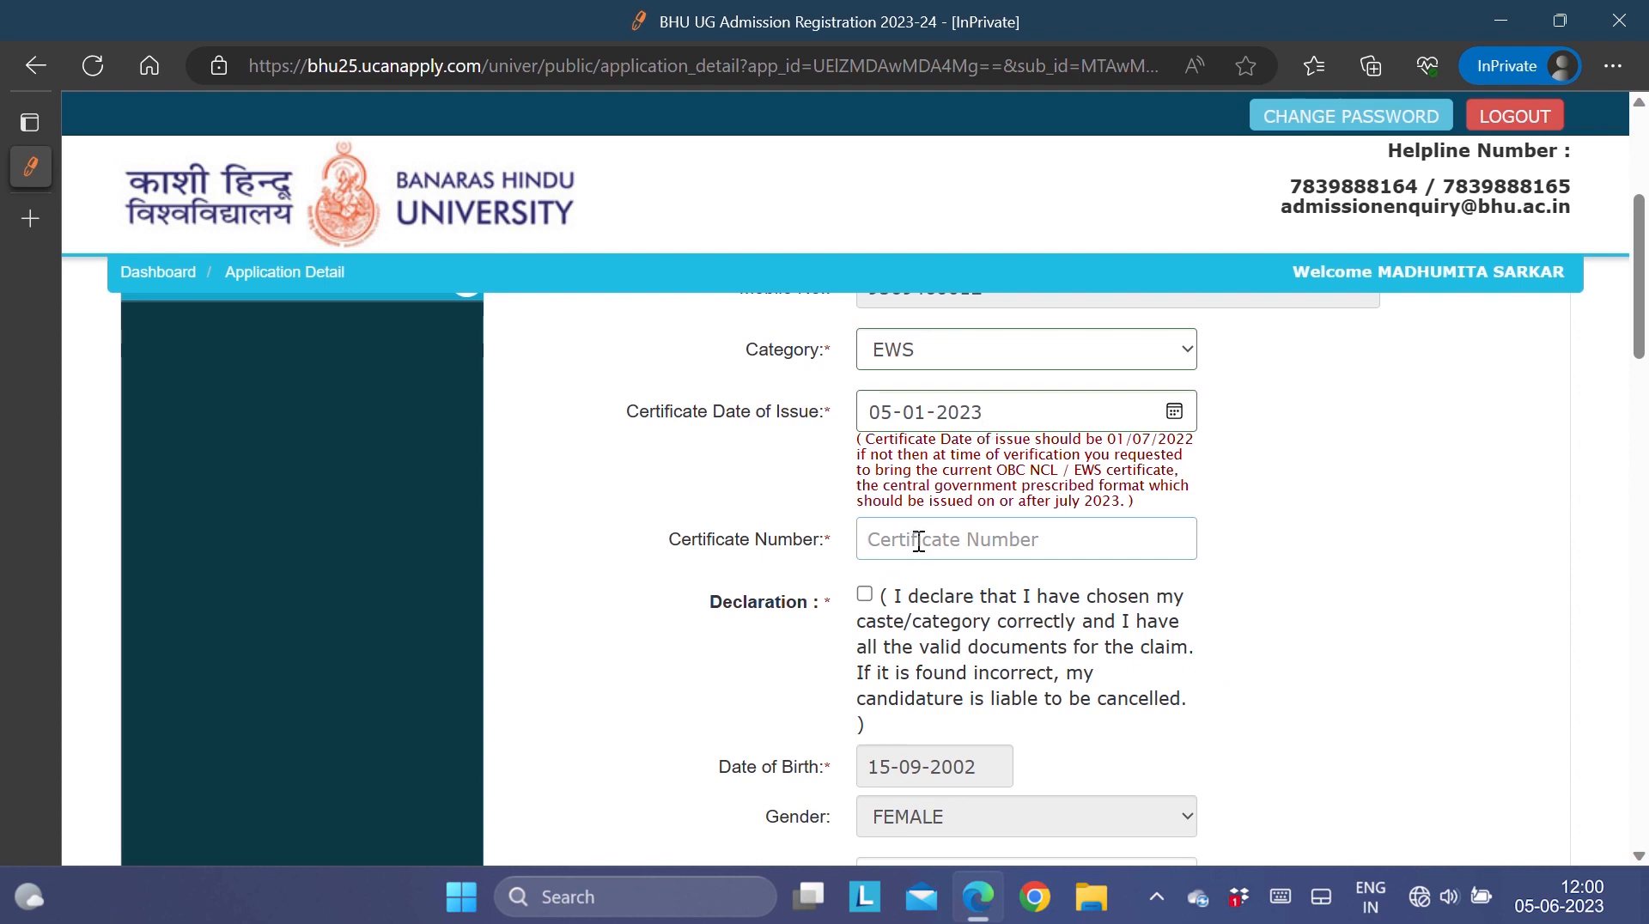
pyautogui.write('1231234')
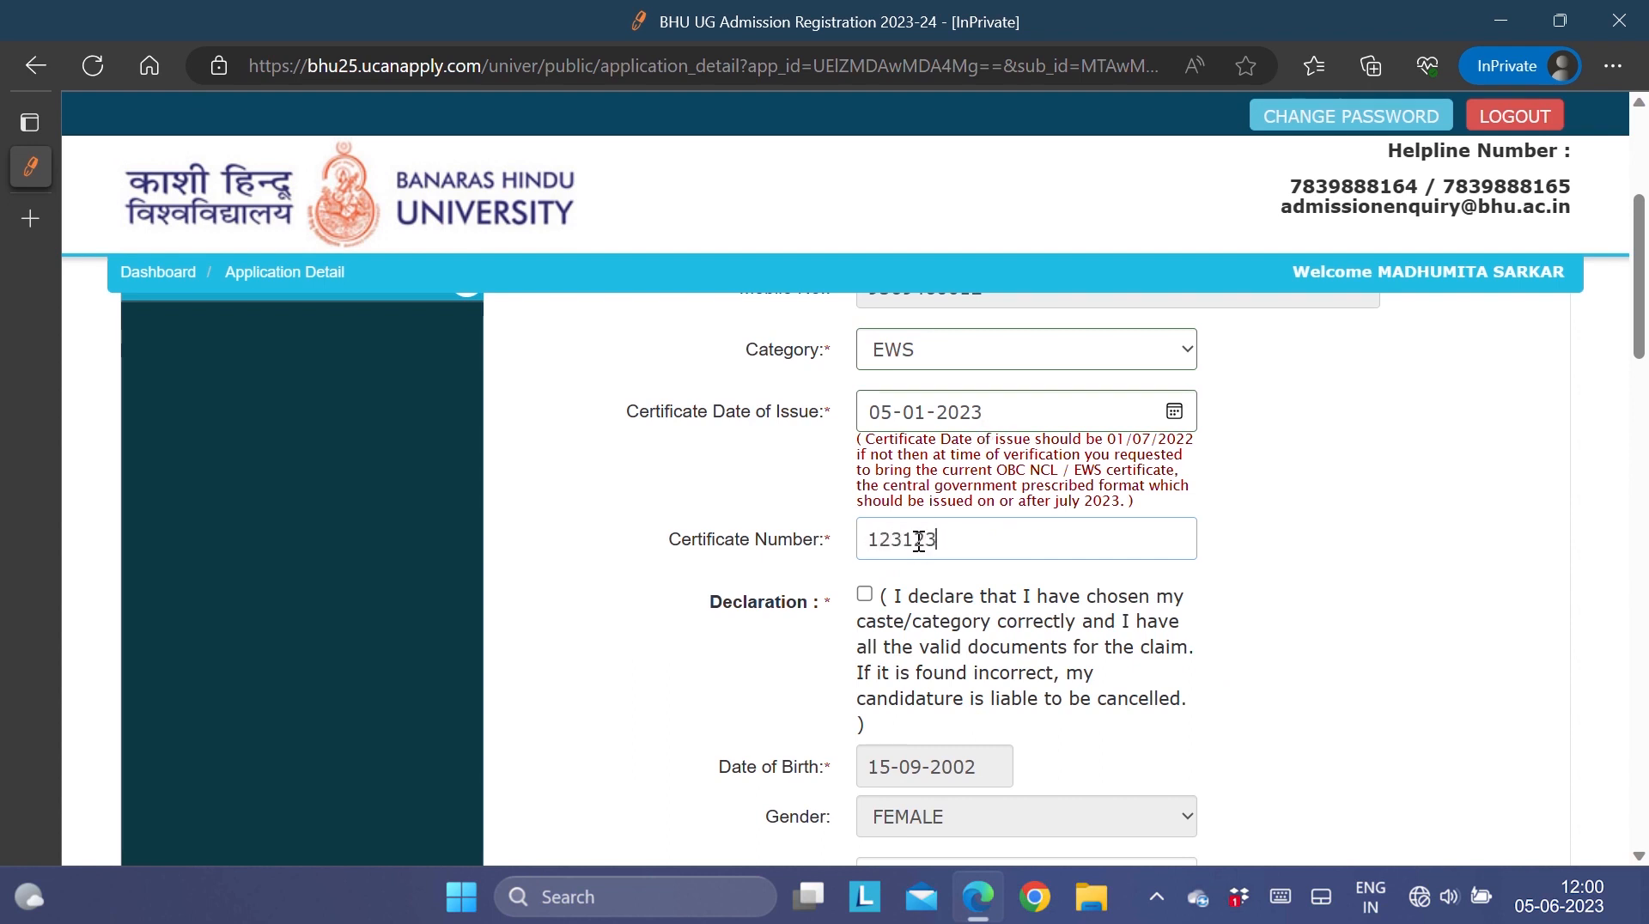
pyautogui.click(864, 594)
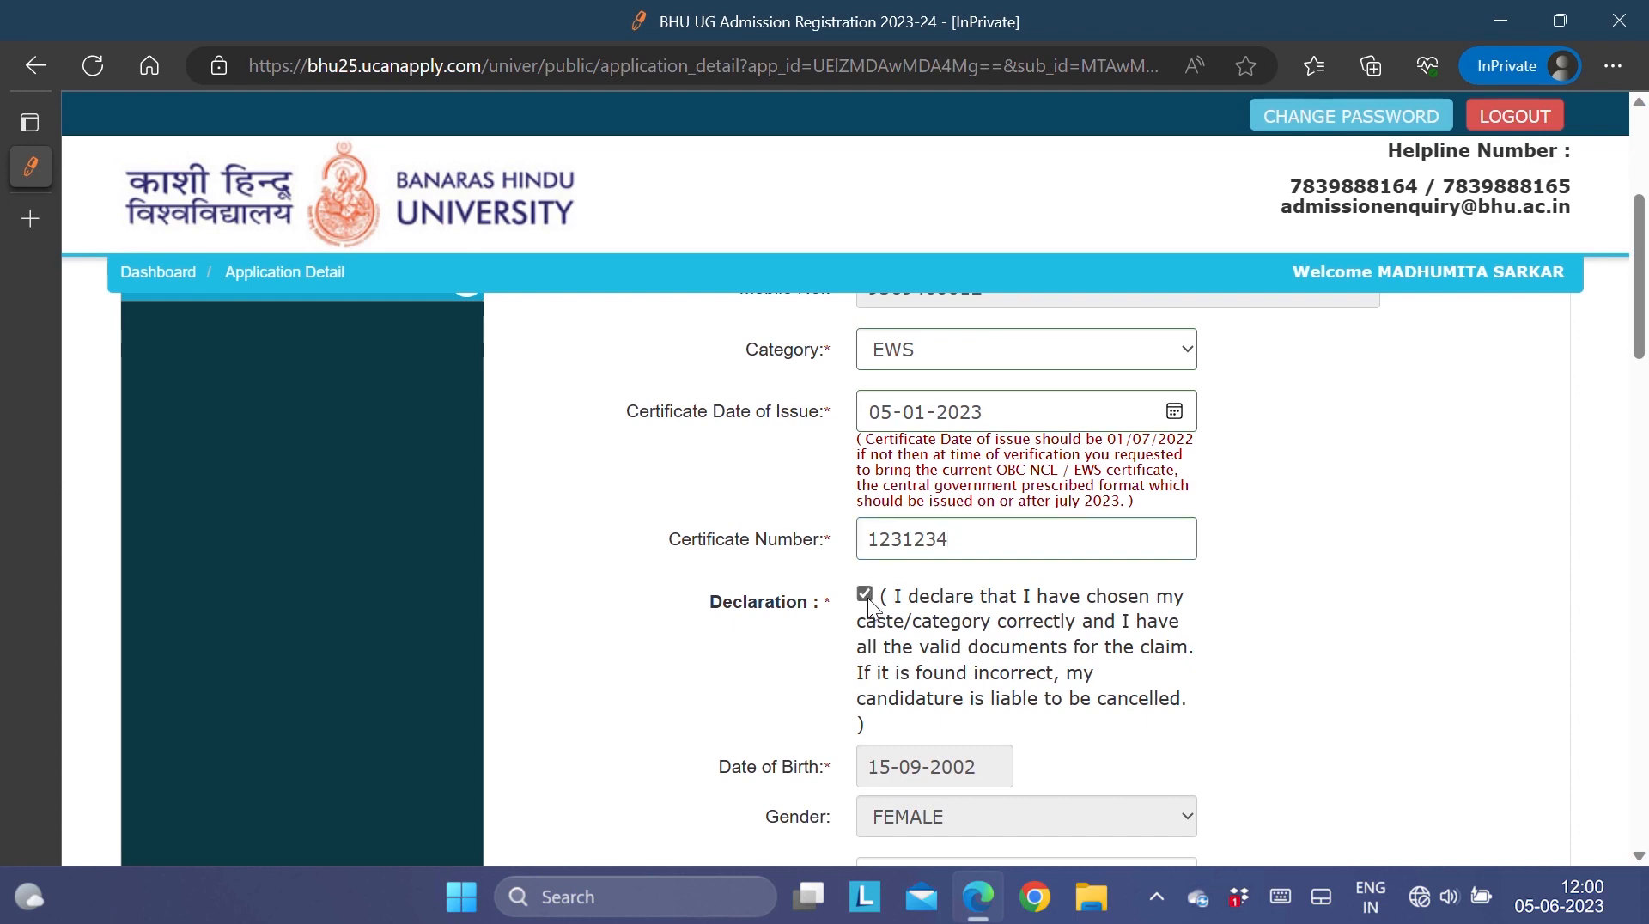
pyautogui.moveTo(1640, 343); pyautogui.dragTo(1615, 431)
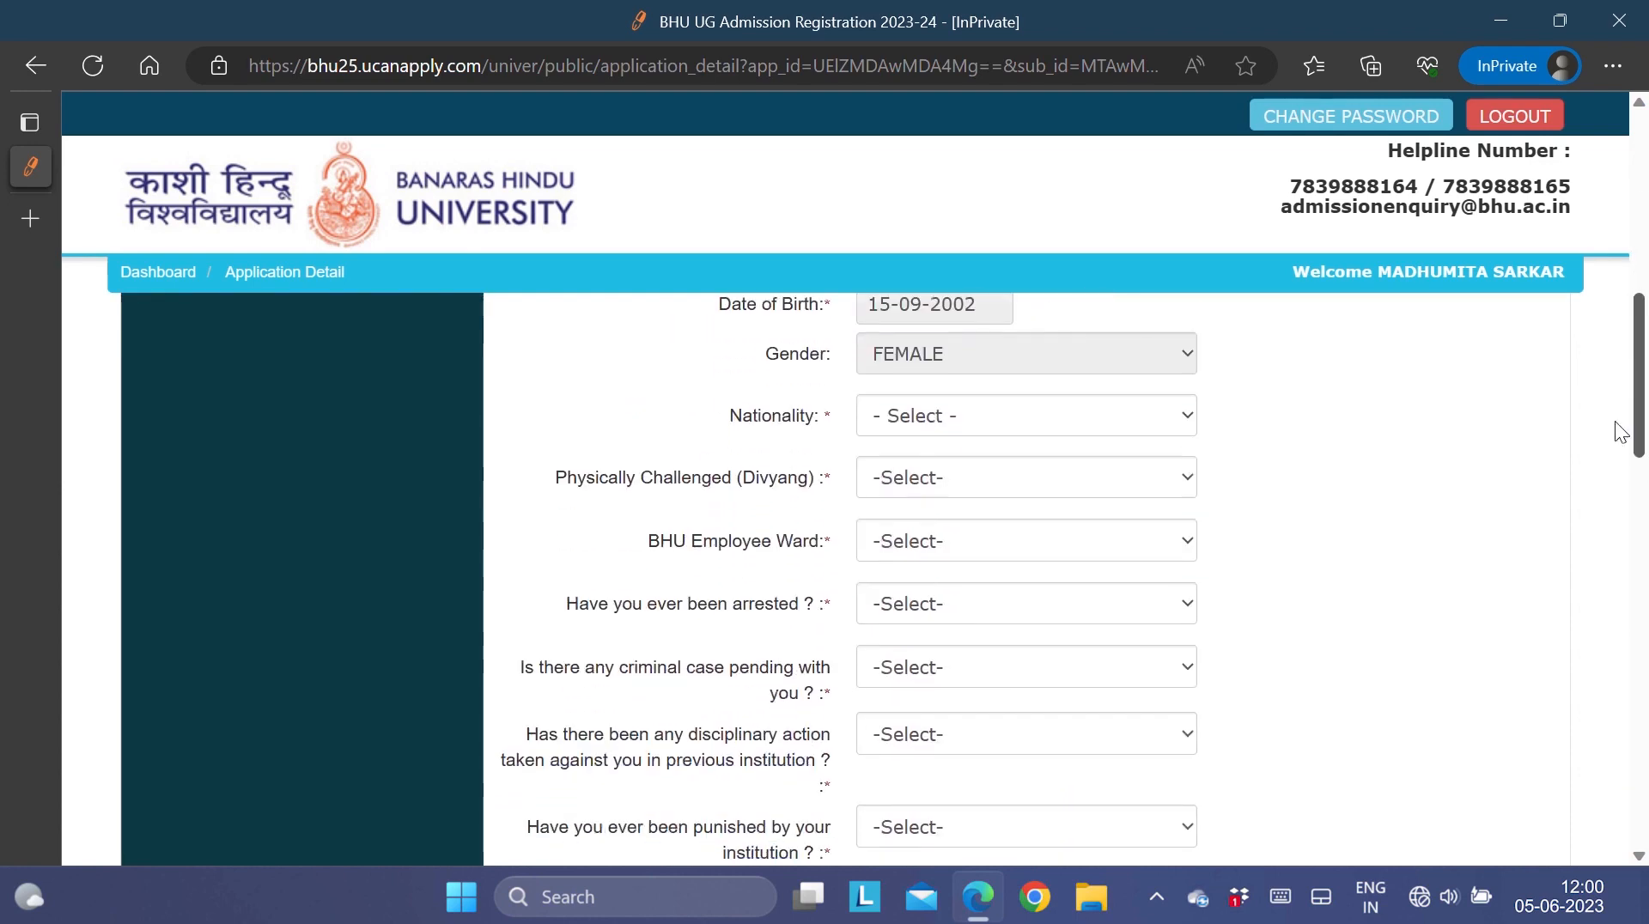
# Set nationality to Indian and answer No to physically challenged, BHU Employee Ward, arrested and criminal-case
pyautogui.click(1180, 418)
pyautogui.click(939, 477)
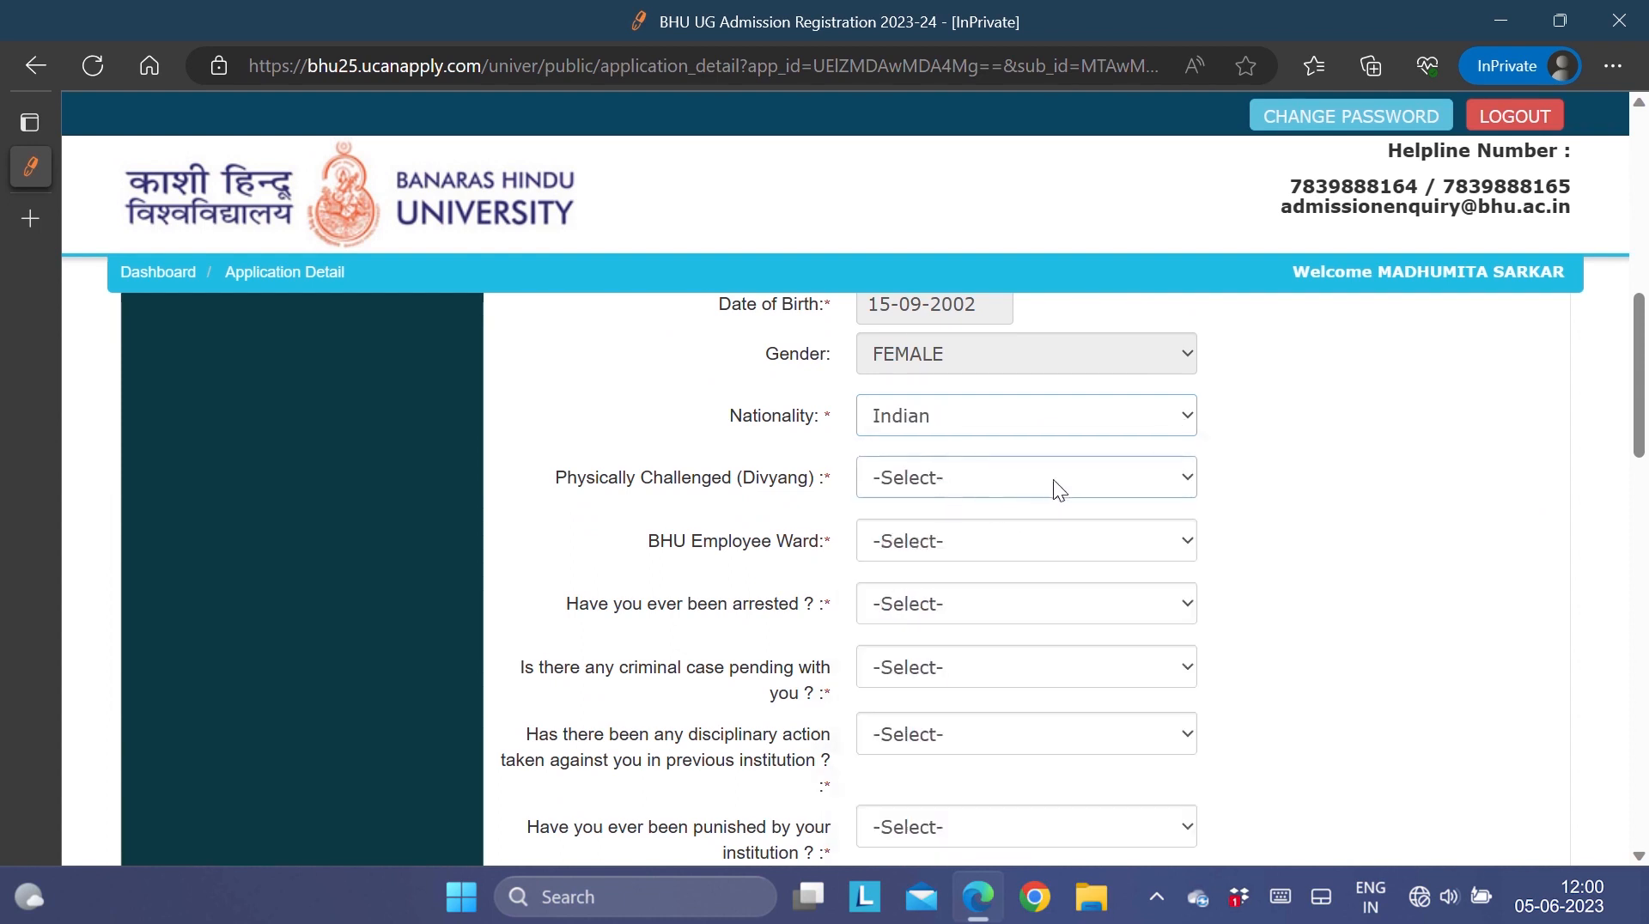
pyautogui.click(1180, 475)
pyautogui.click(1060, 561)
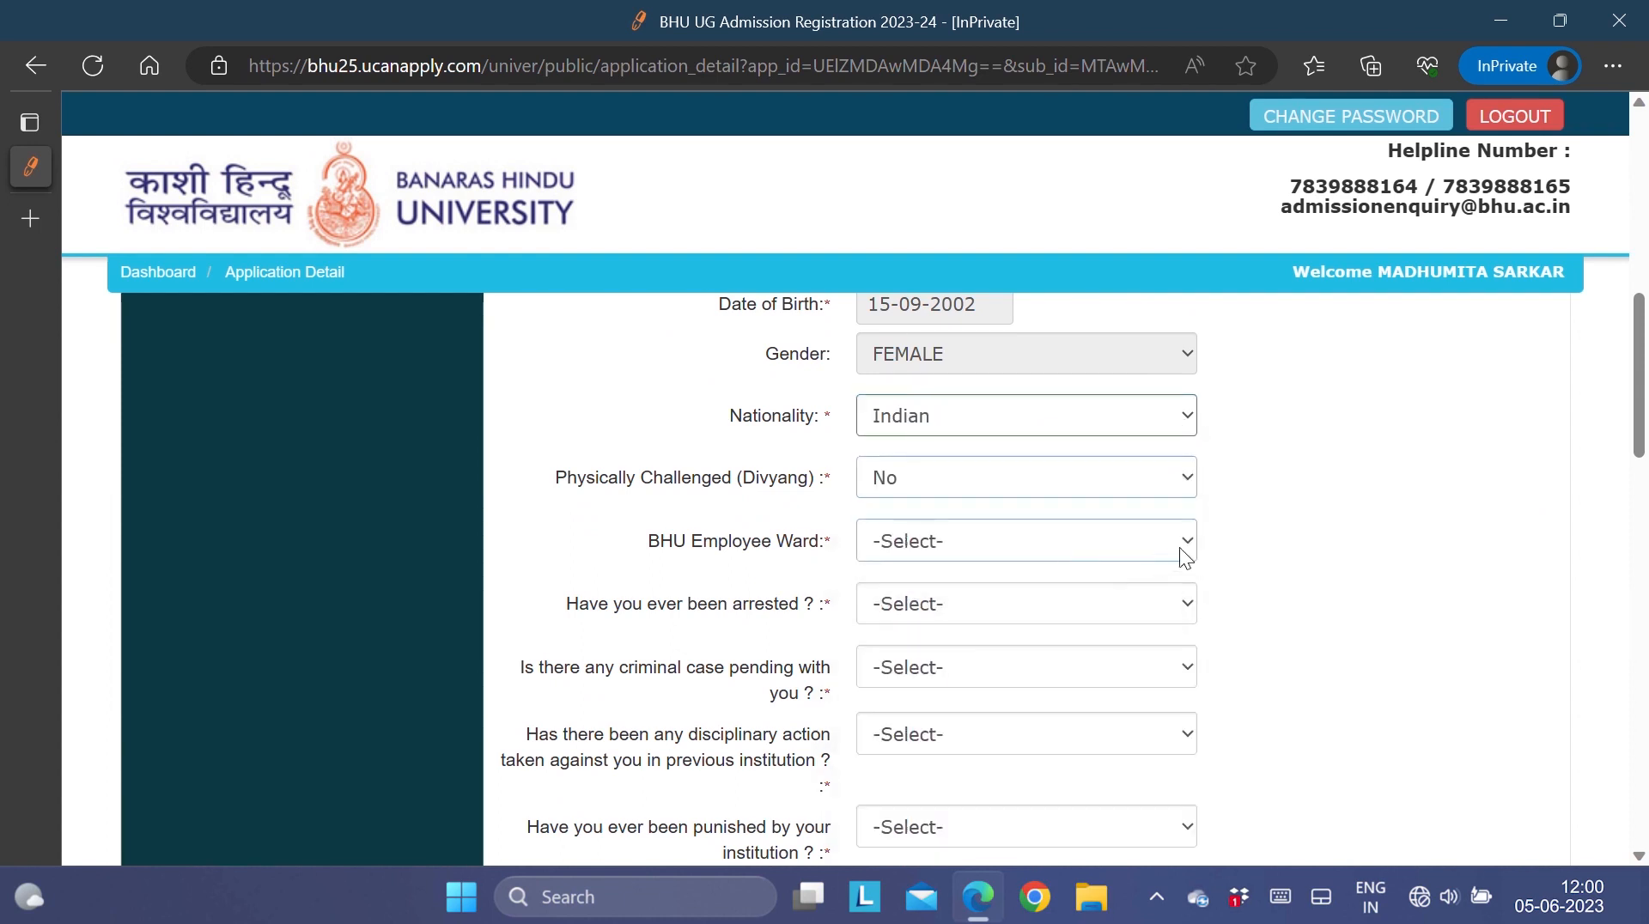
pyautogui.click(1179, 541)
pyautogui.click(1096, 623)
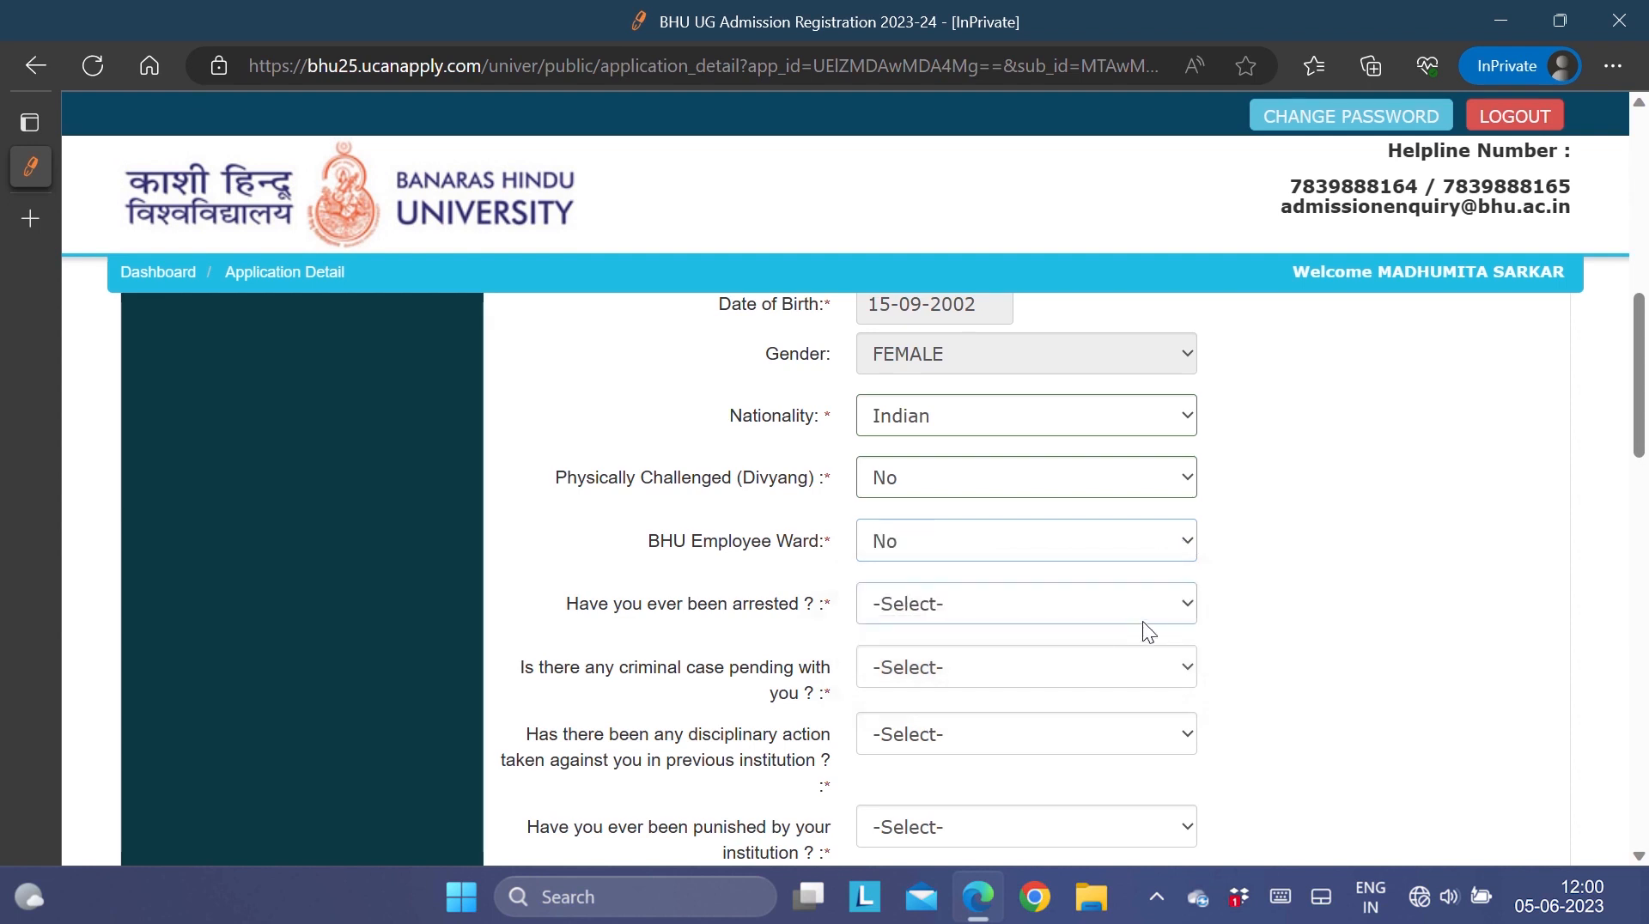
pyautogui.click(1187, 605)
pyautogui.click(1052, 690)
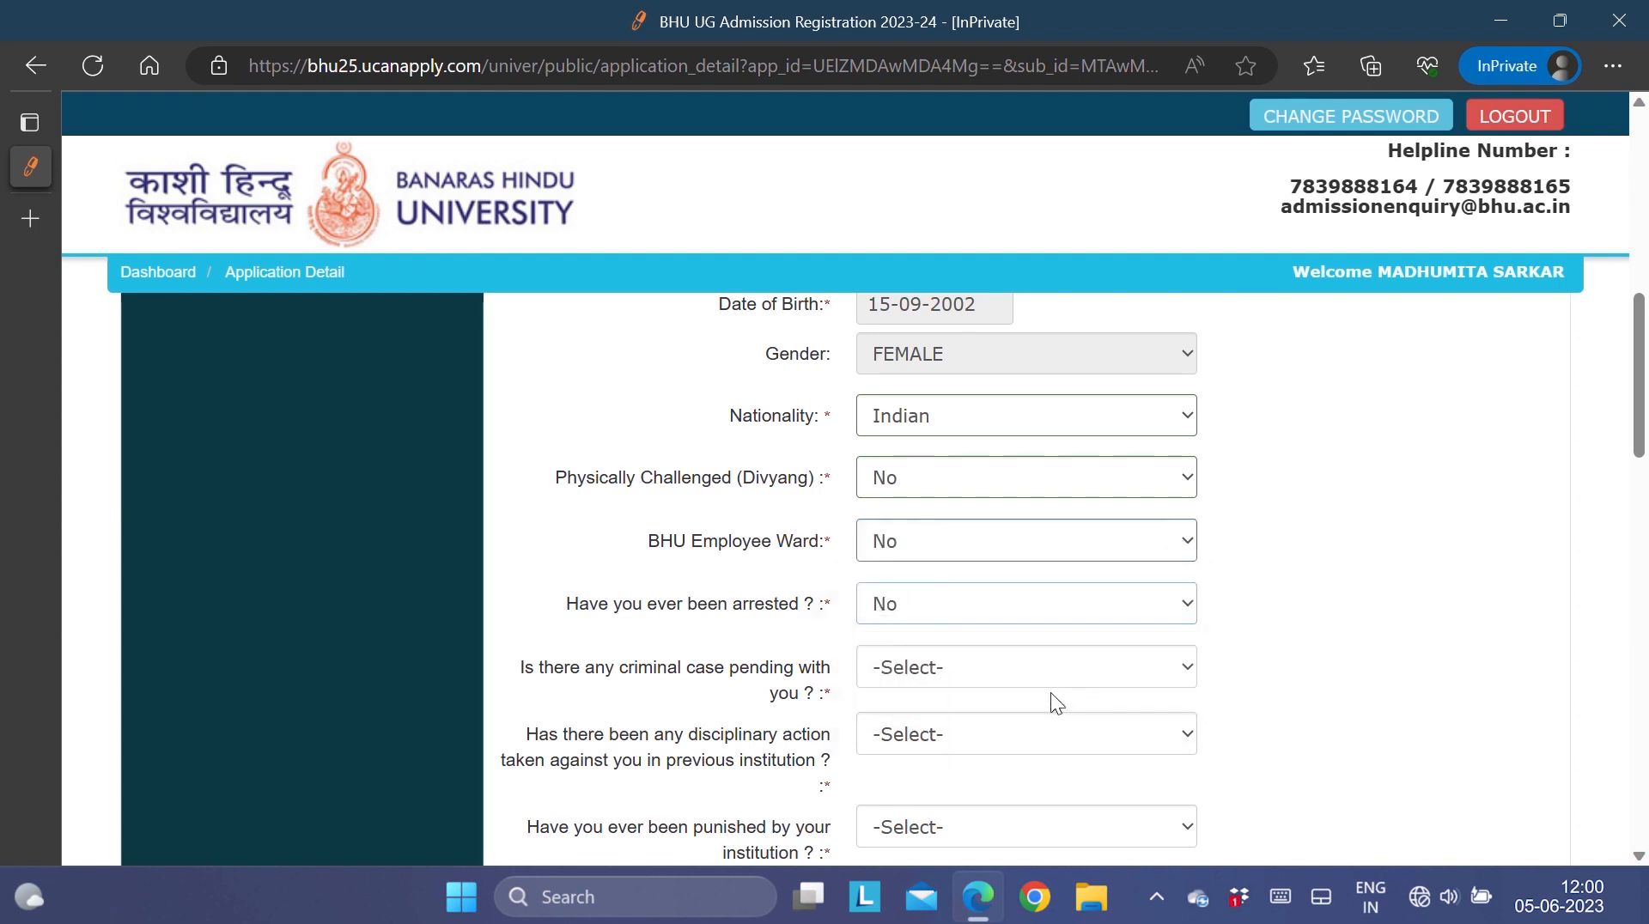
pyautogui.click(1172, 678)
pyautogui.click(1077, 744)
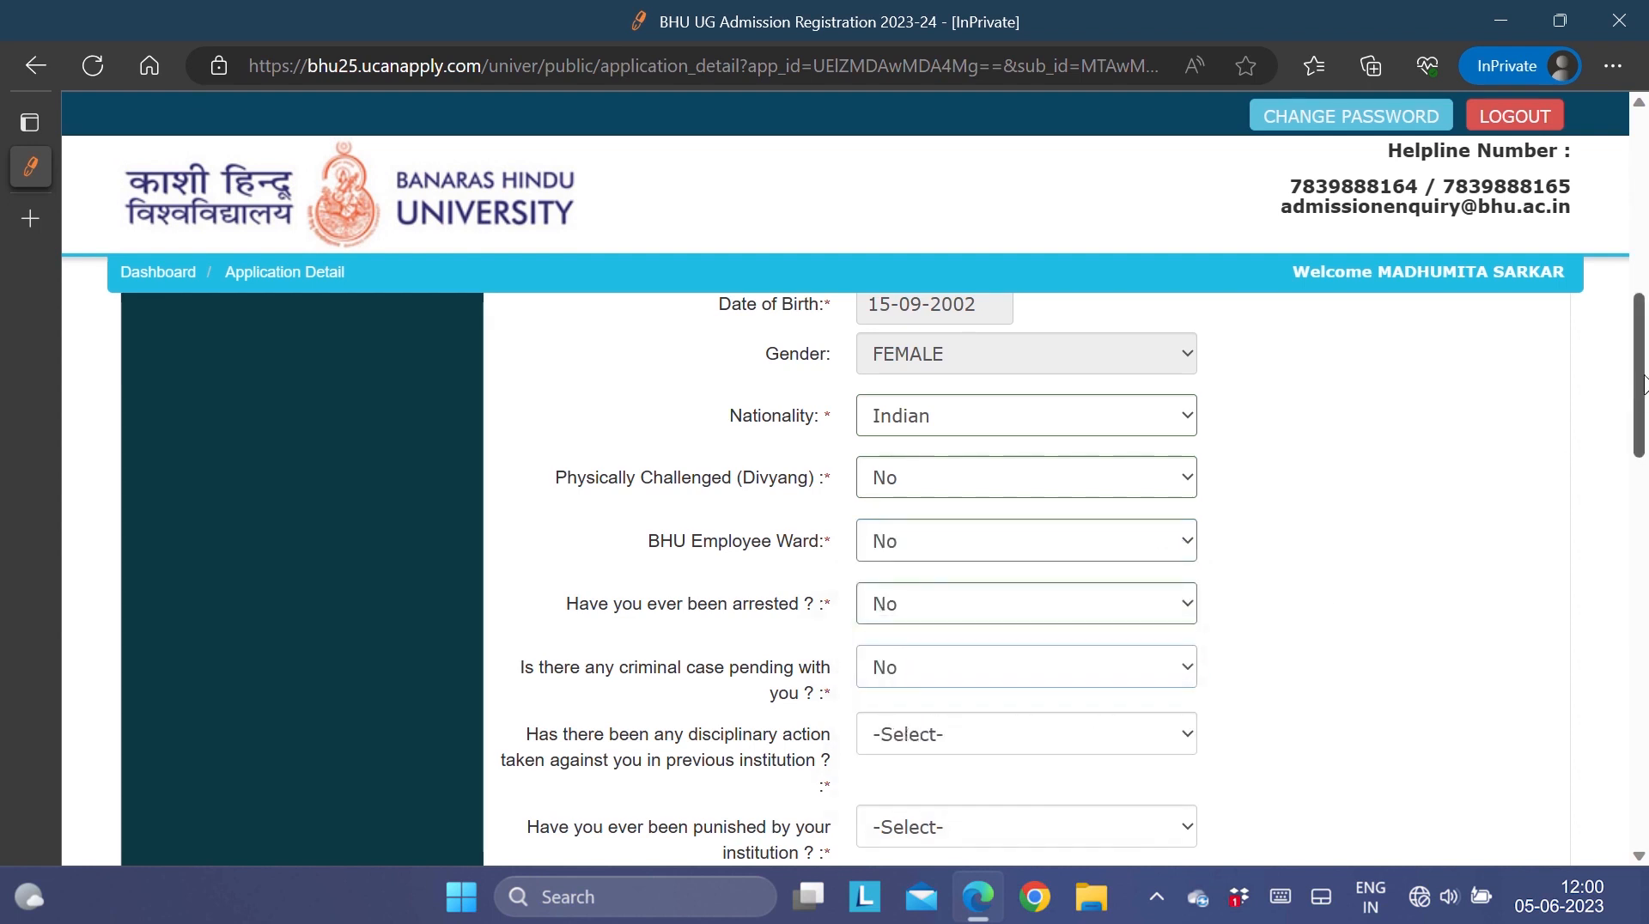
# Answer No to the disciplinary-action, punished-by-institution and Sports Quota questions
pyautogui.scroll(-5, 1641, 429)
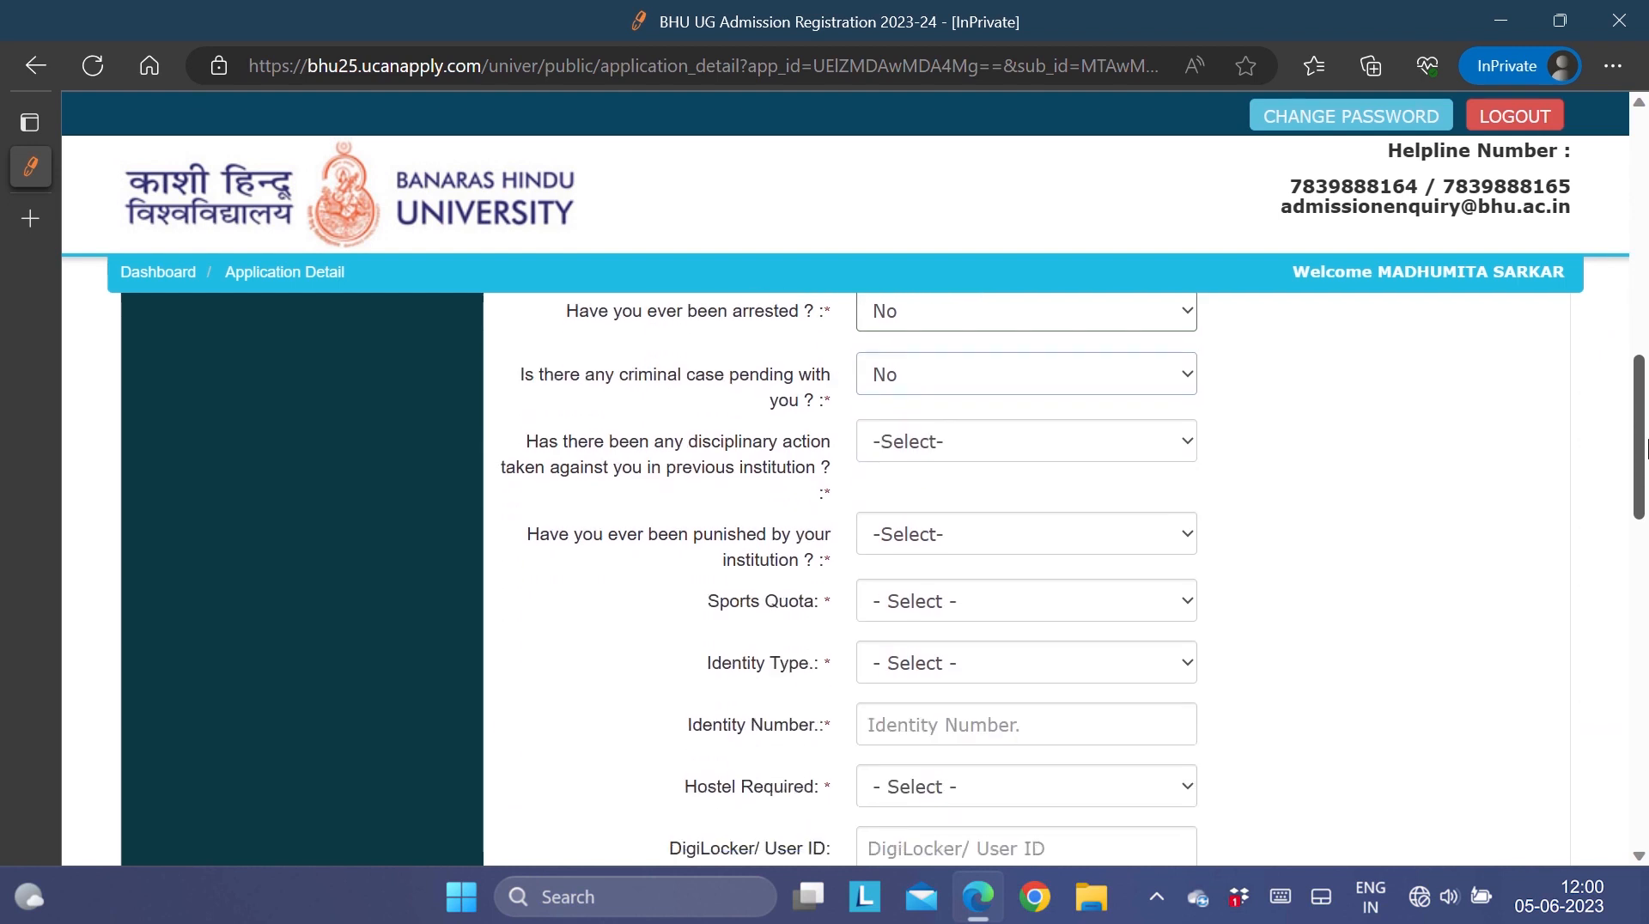
pyautogui.click(1182, 316)
pyautogui.click(1104, 393)
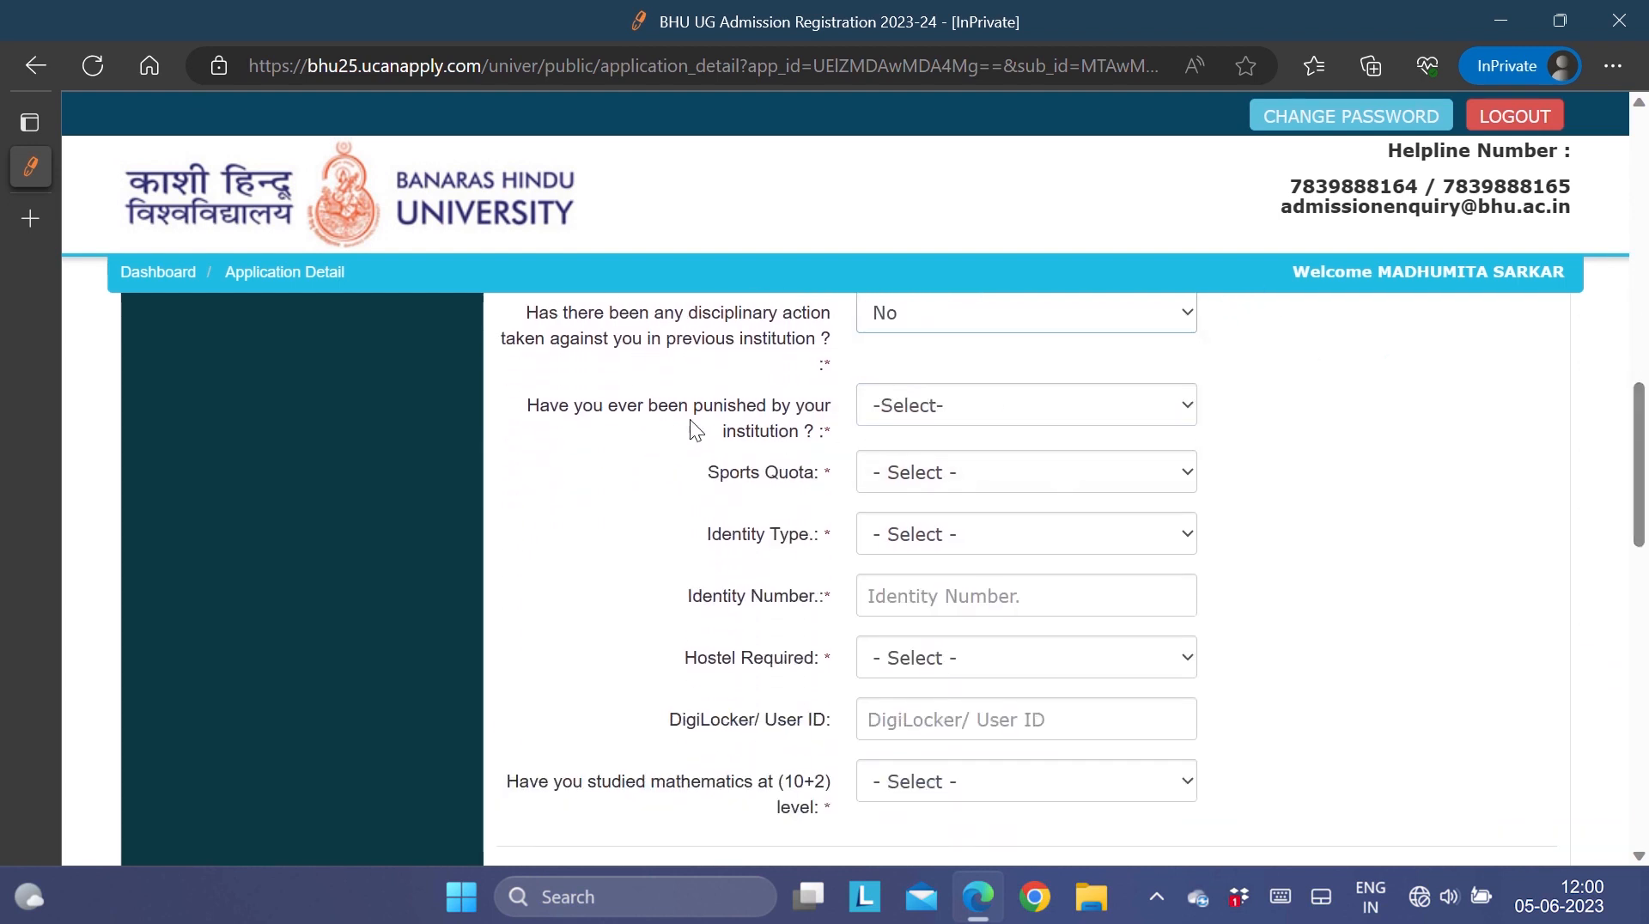
pyautogui.click(1188, 405)
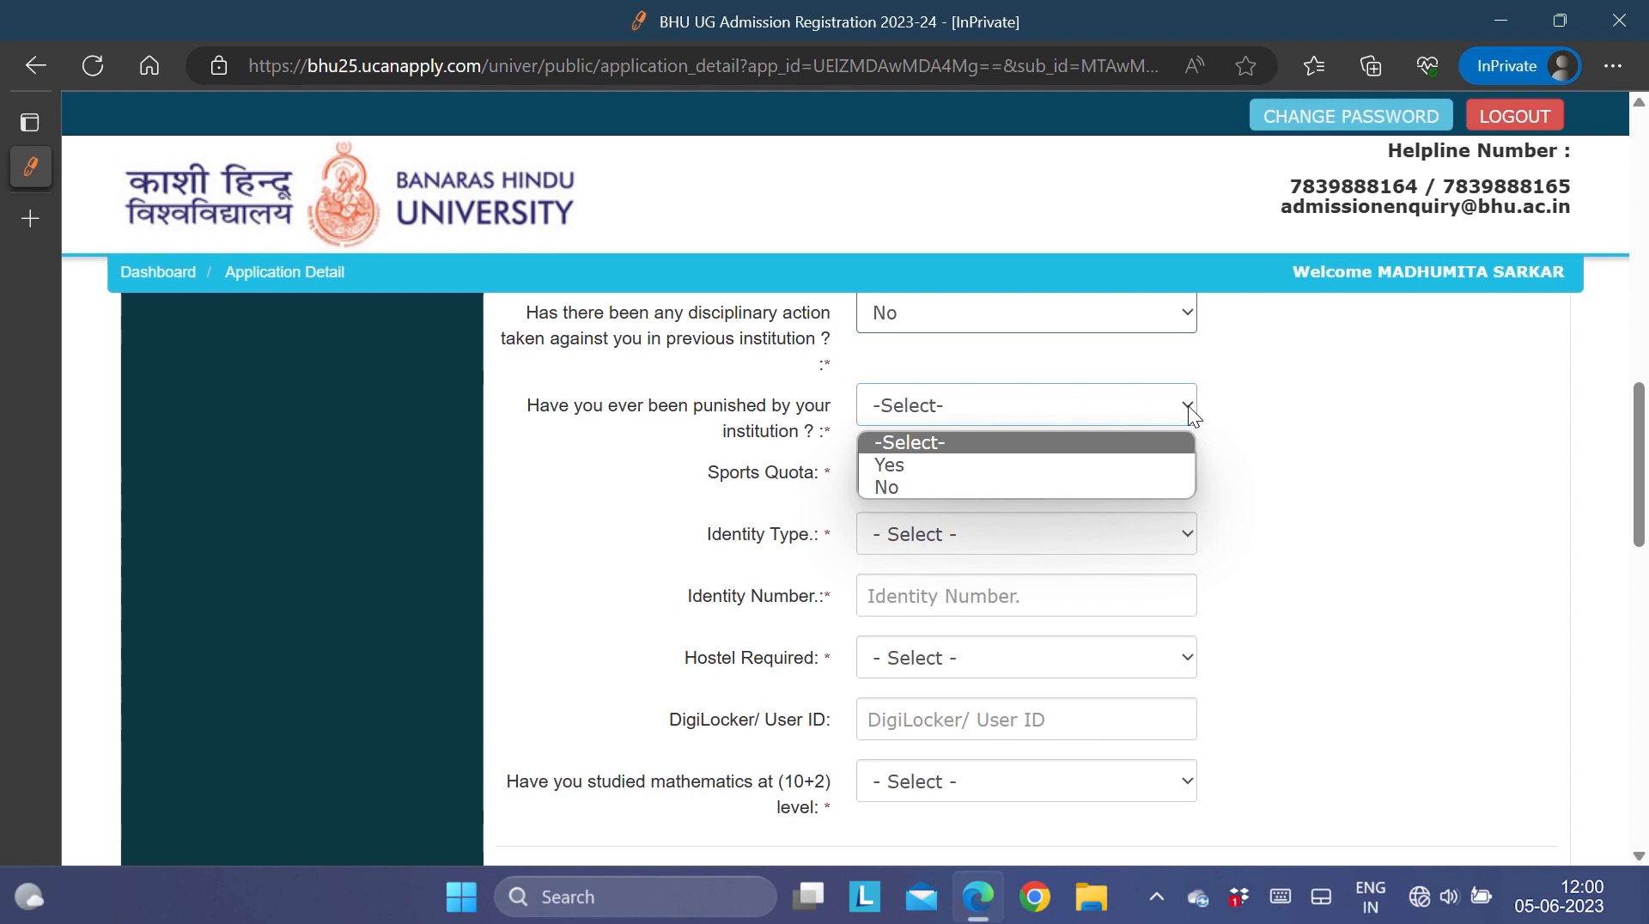
pyautogui.click(1104, 486)
pyautogui.click(1195, 475)
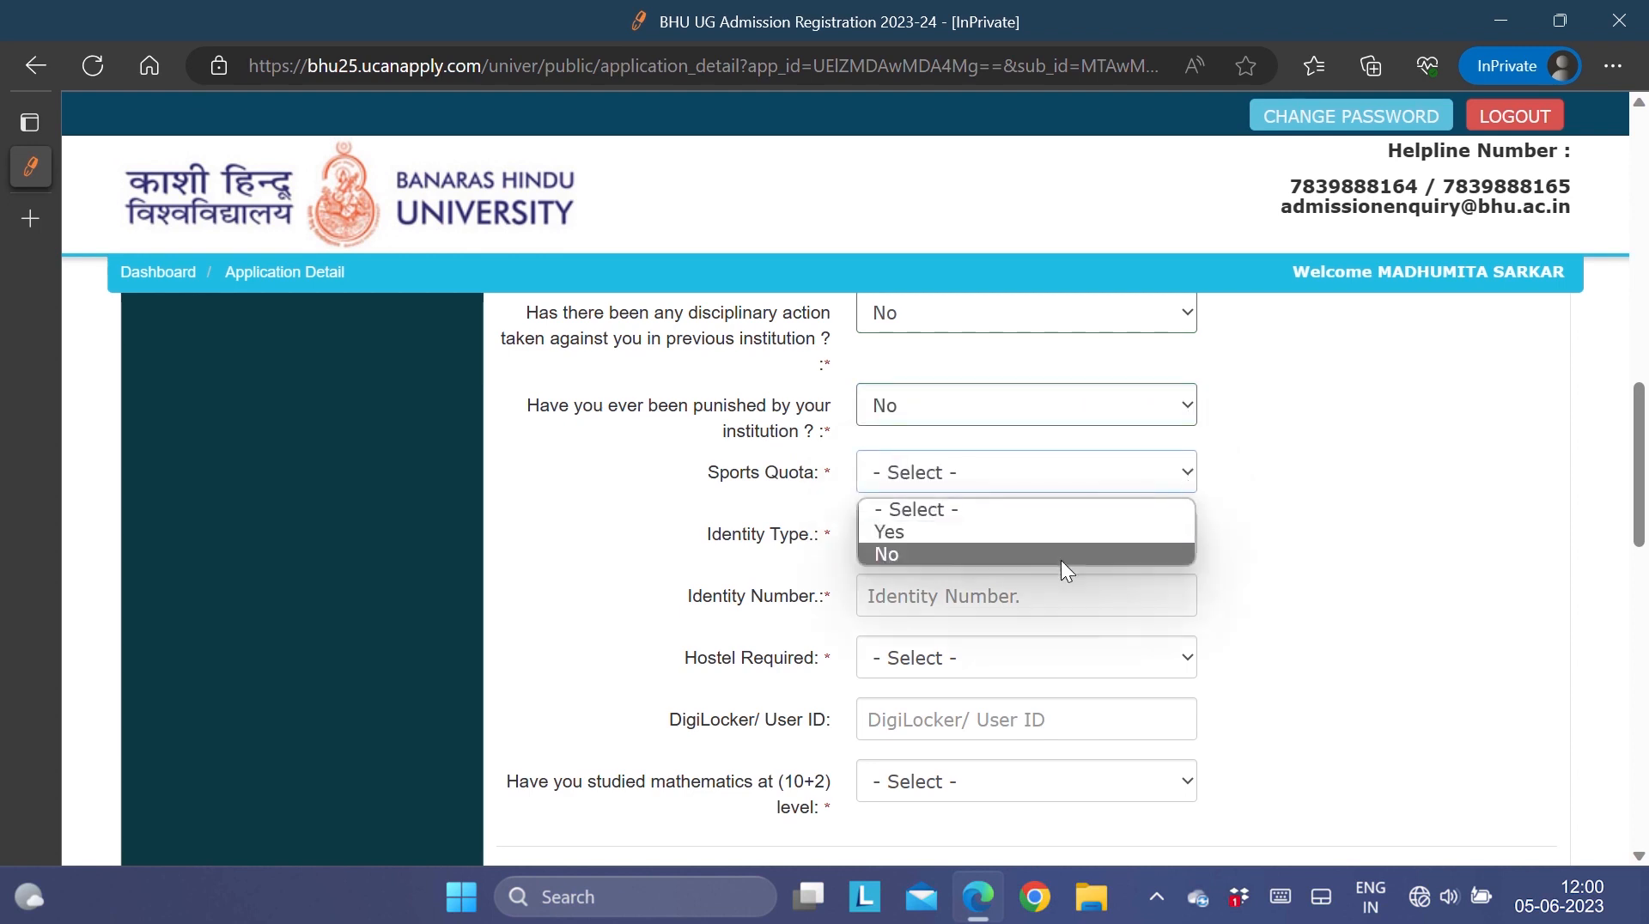
pyautogui.click(1056, 558)
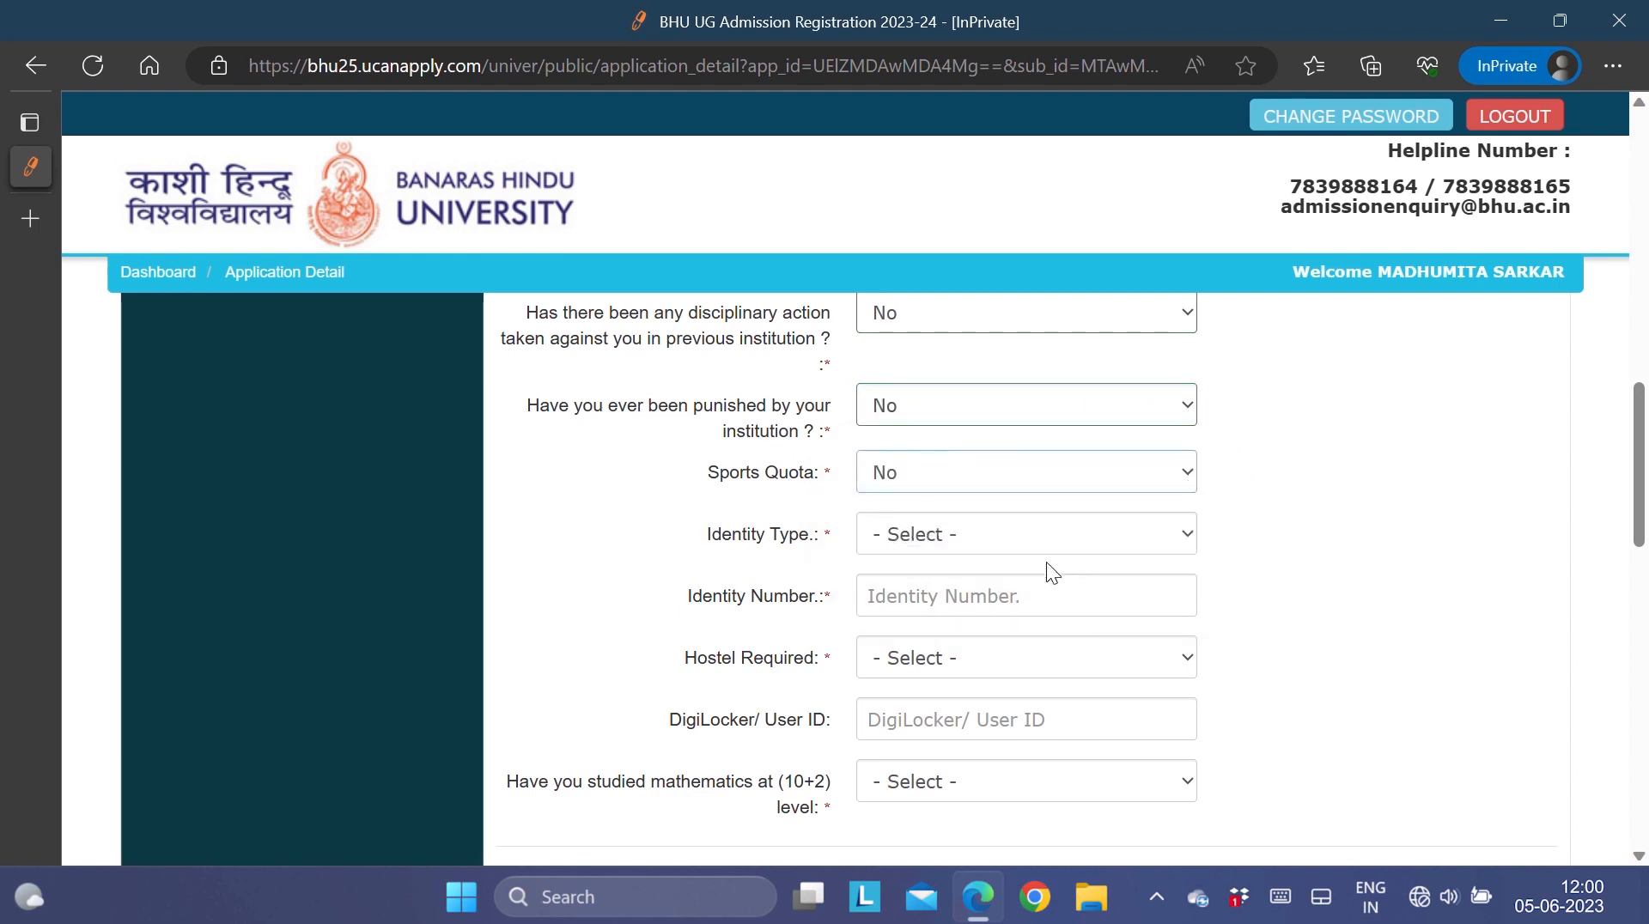
# Choose the other valid government identity type and enter its identity number
pyautogui.click(1168, 532)
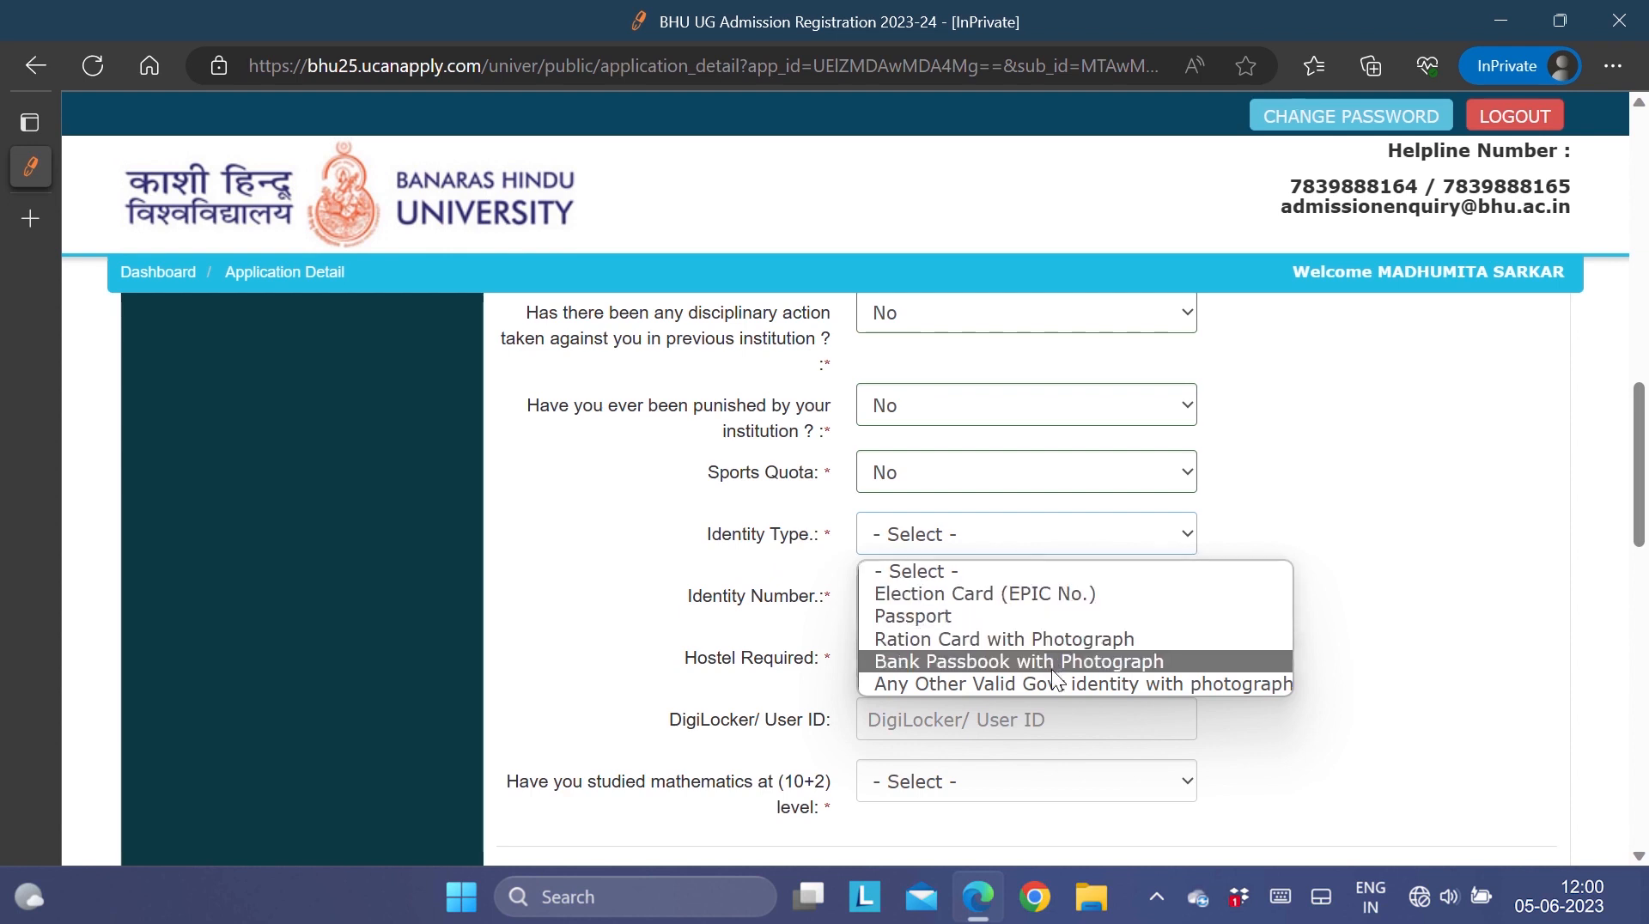
pyautogui.click(1053, 677)
pyautogui.click(938, 596)
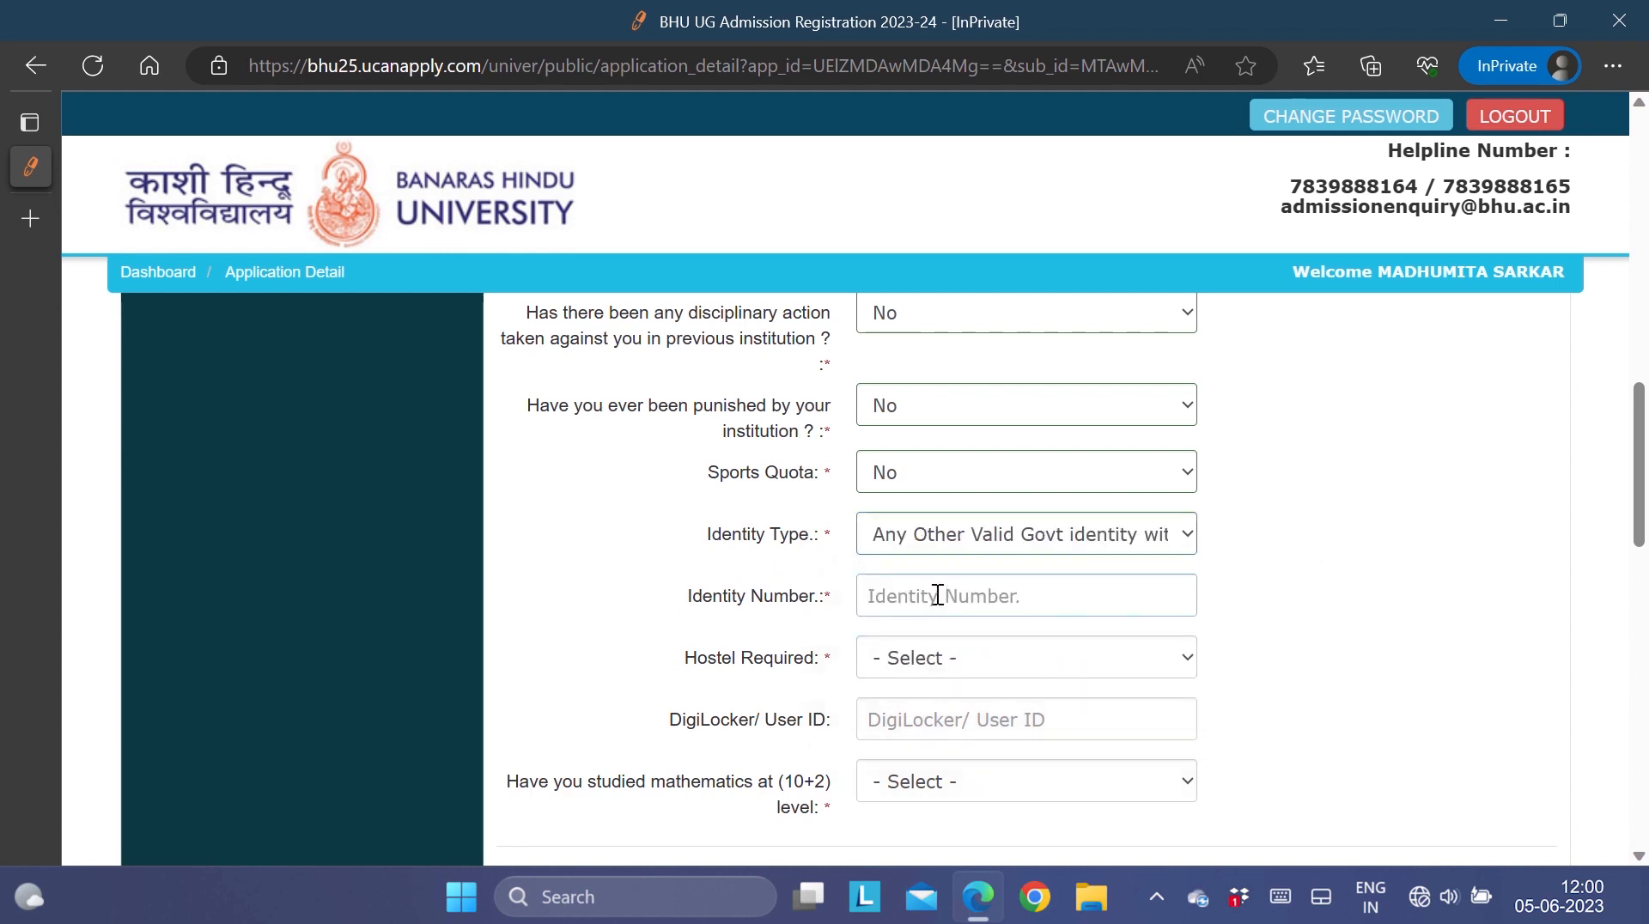
pyautogui.write('432143214321')
# Set Hostel Required and mathematics at 10+2 to Yes
pyautogui.click(985, 667)
pyautogui.click(929, 715)
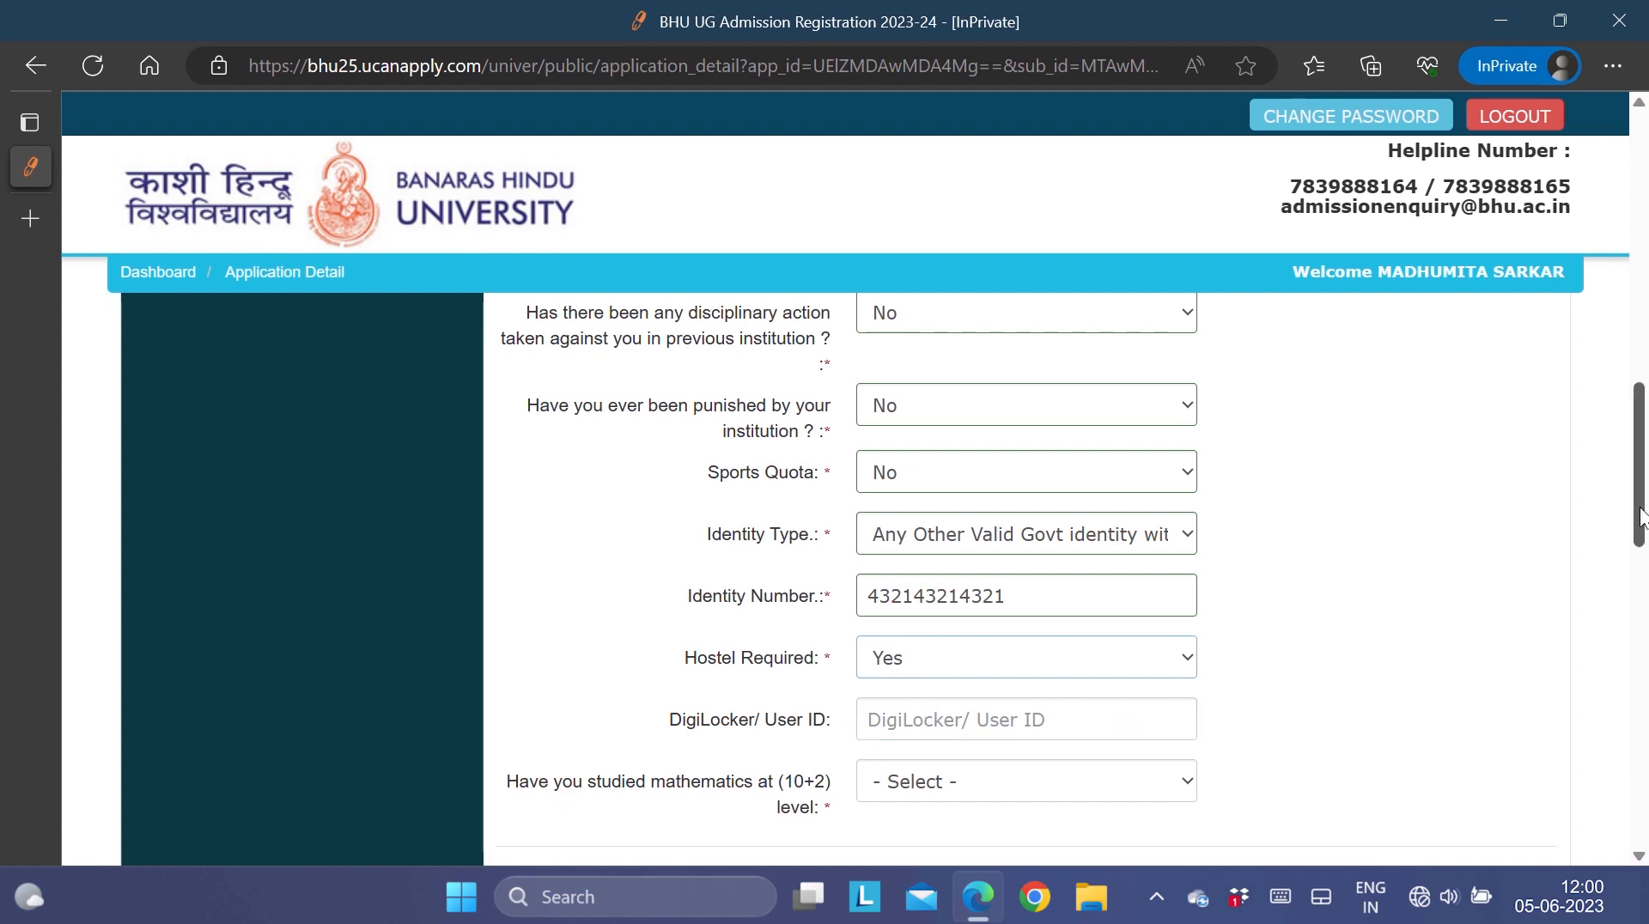
pyautogui.scroll(-3, 1136, 463)
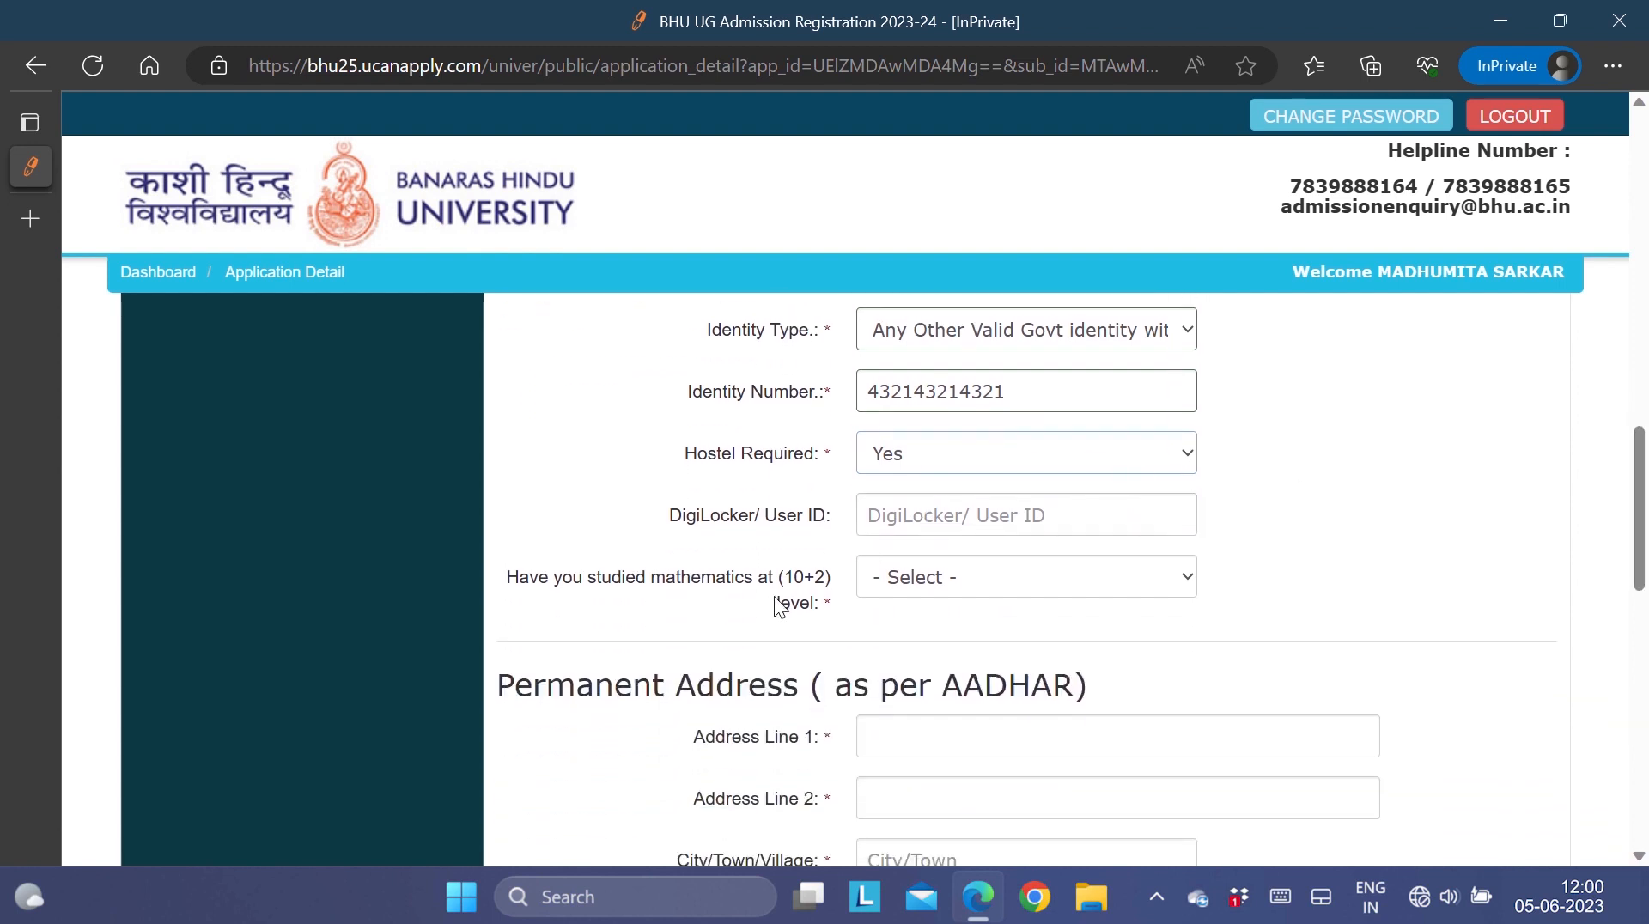
pyautogui.click(1075, 583)
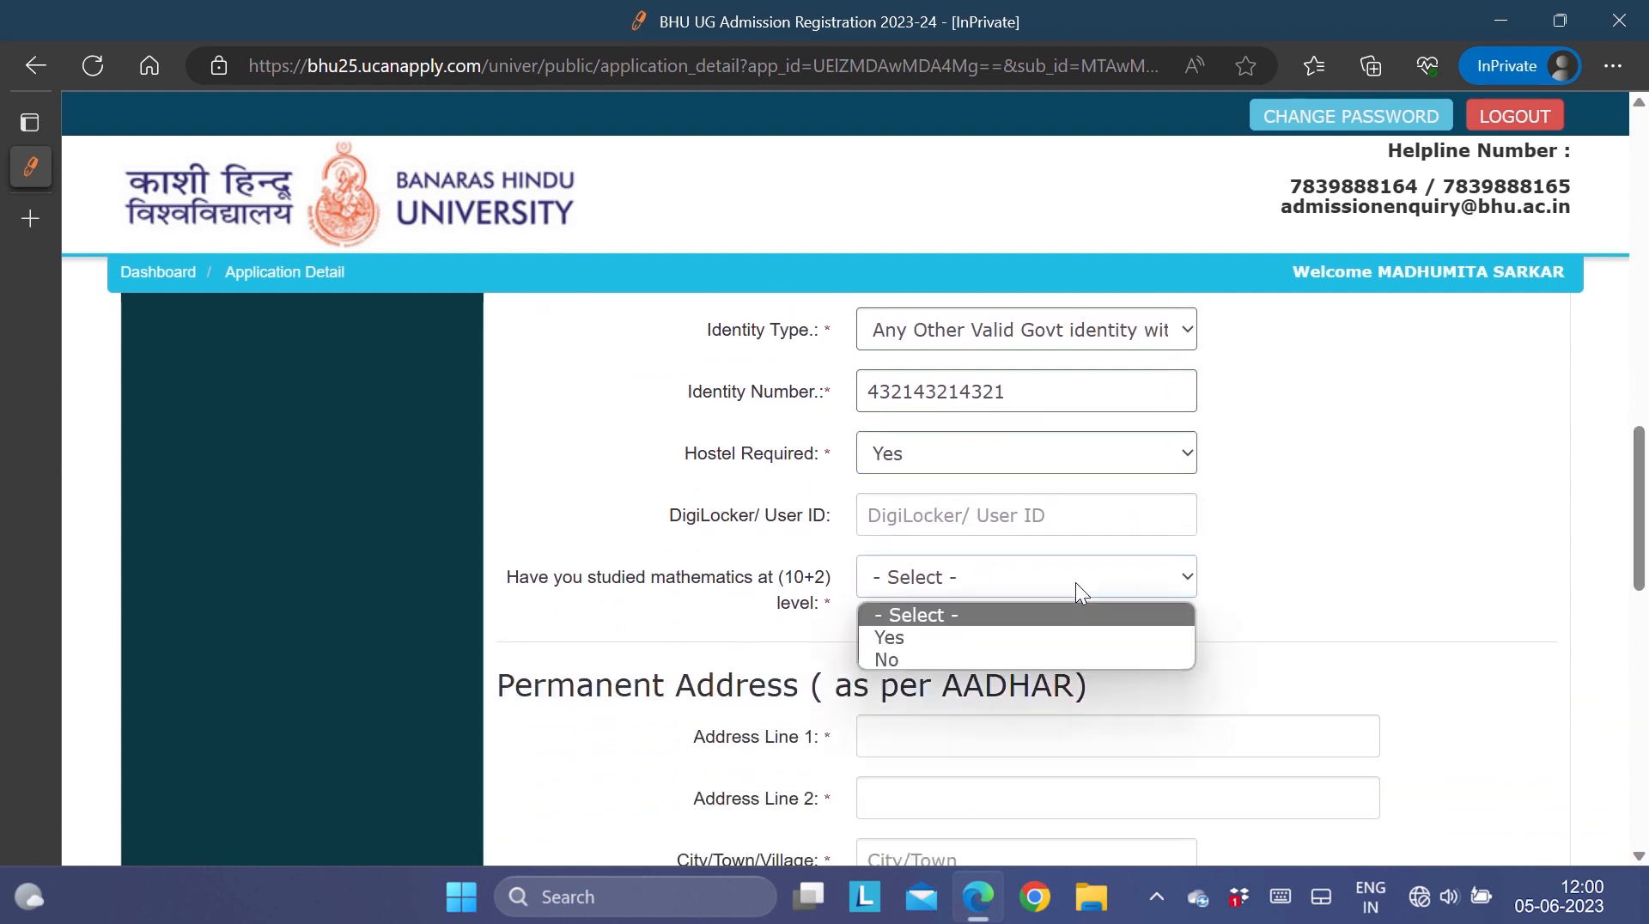
pyautogui.click(1030, 636)
# Enter the permanent address lines and city or town
pyautogui.scroll(-4, 936, 388)
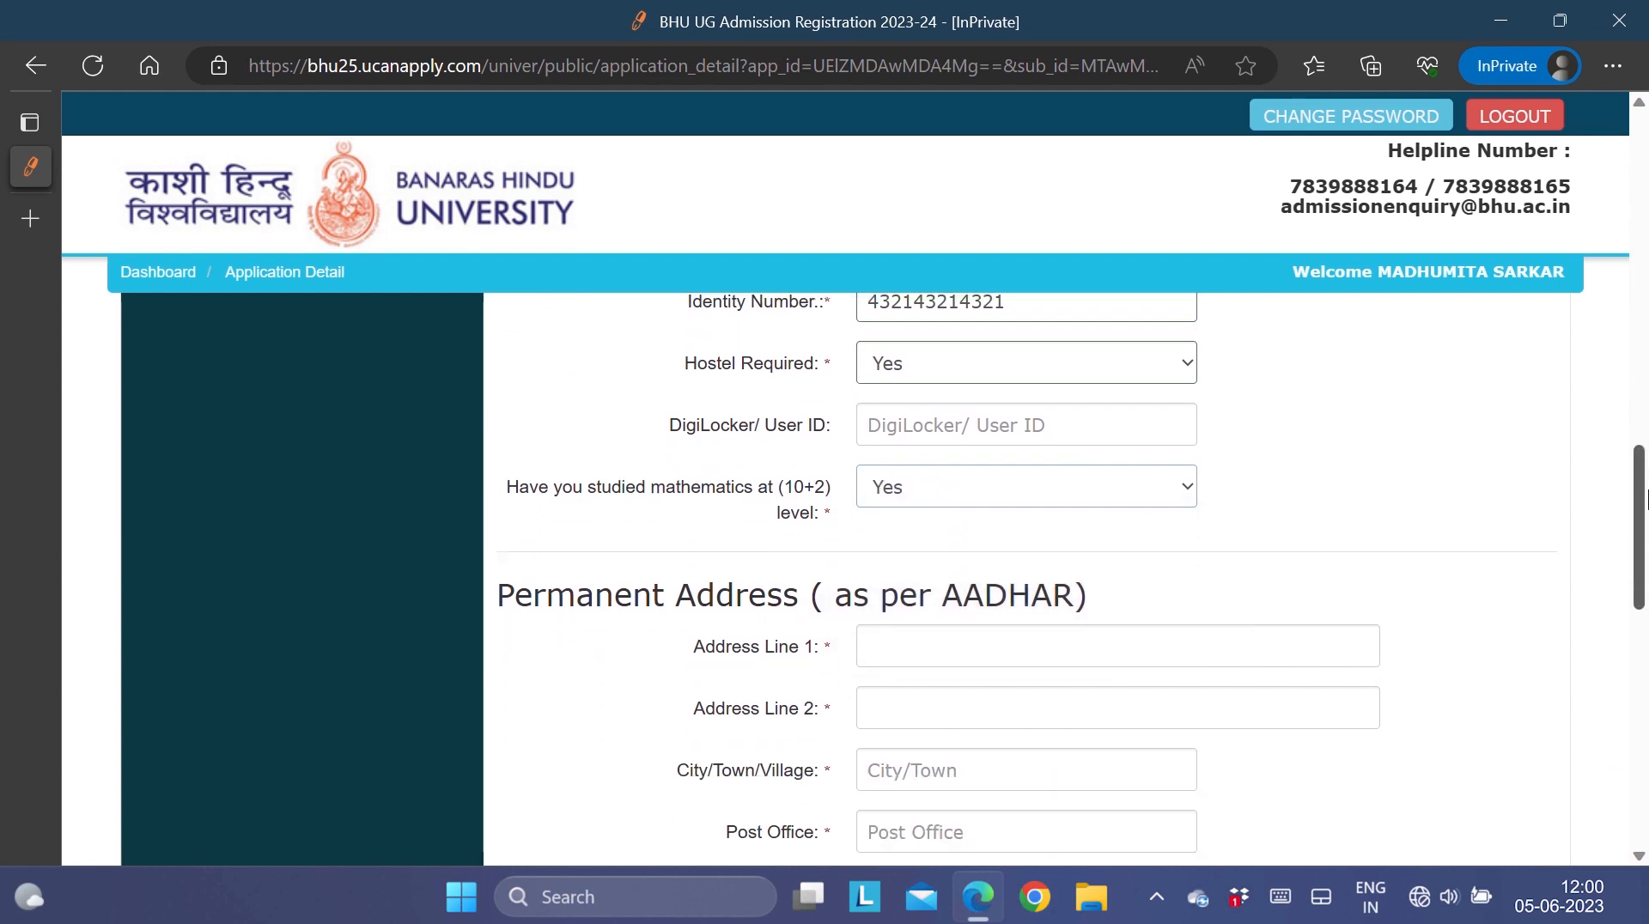
pyautogui.click(936, 388)
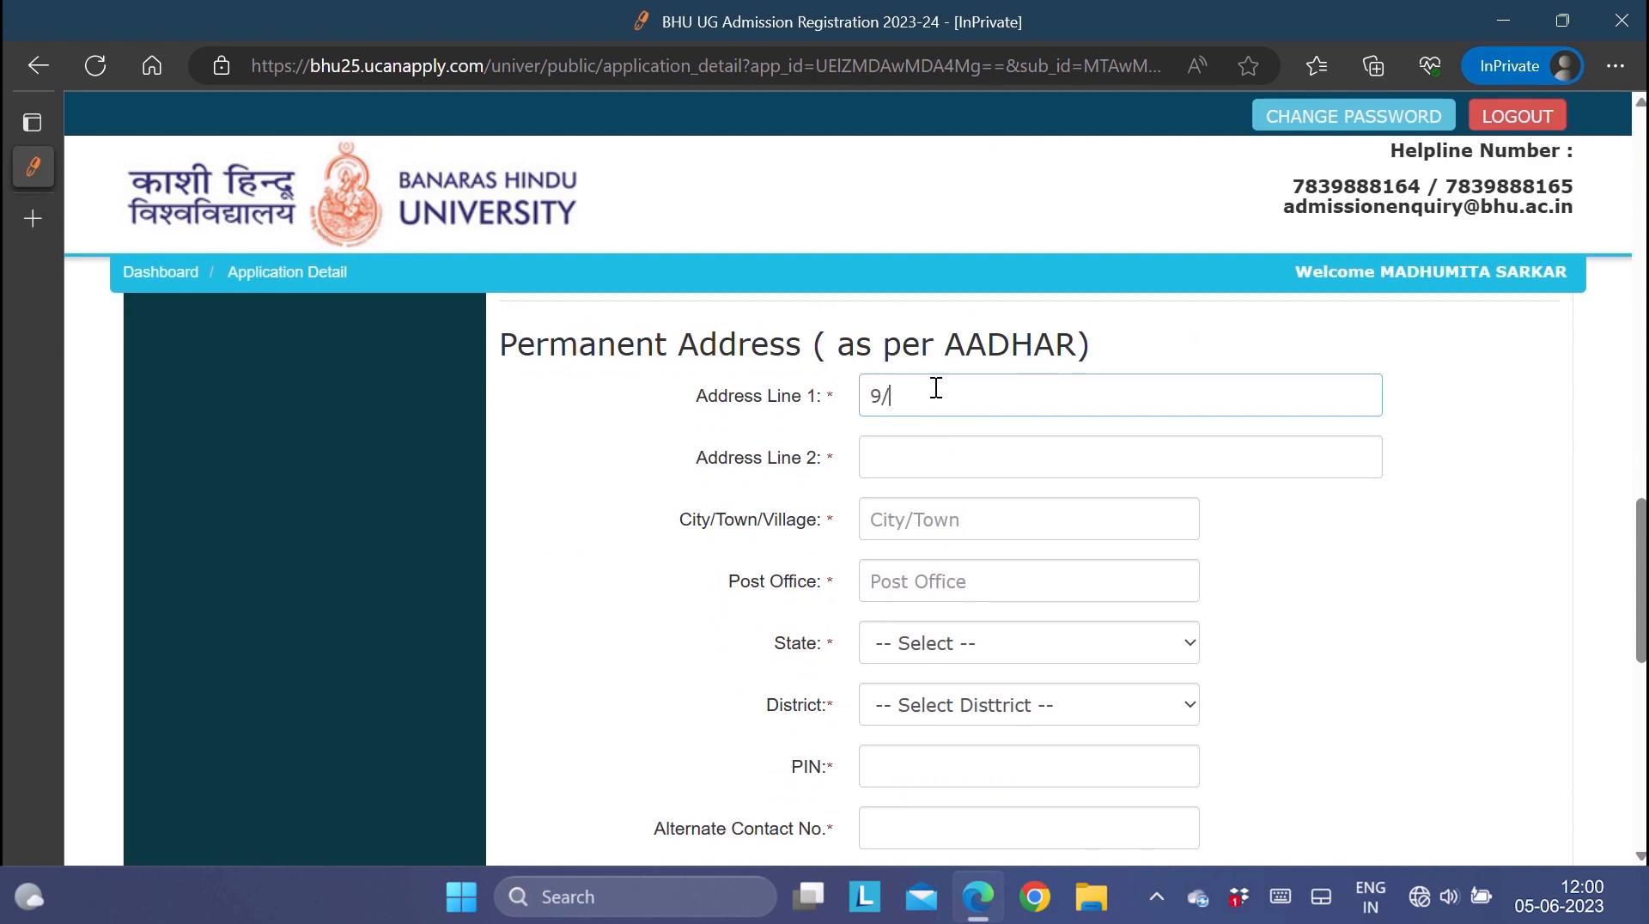
pyautogui.click(894, 464)
pyautogui.click(914, 526)
pyautogui.write('LUCK')
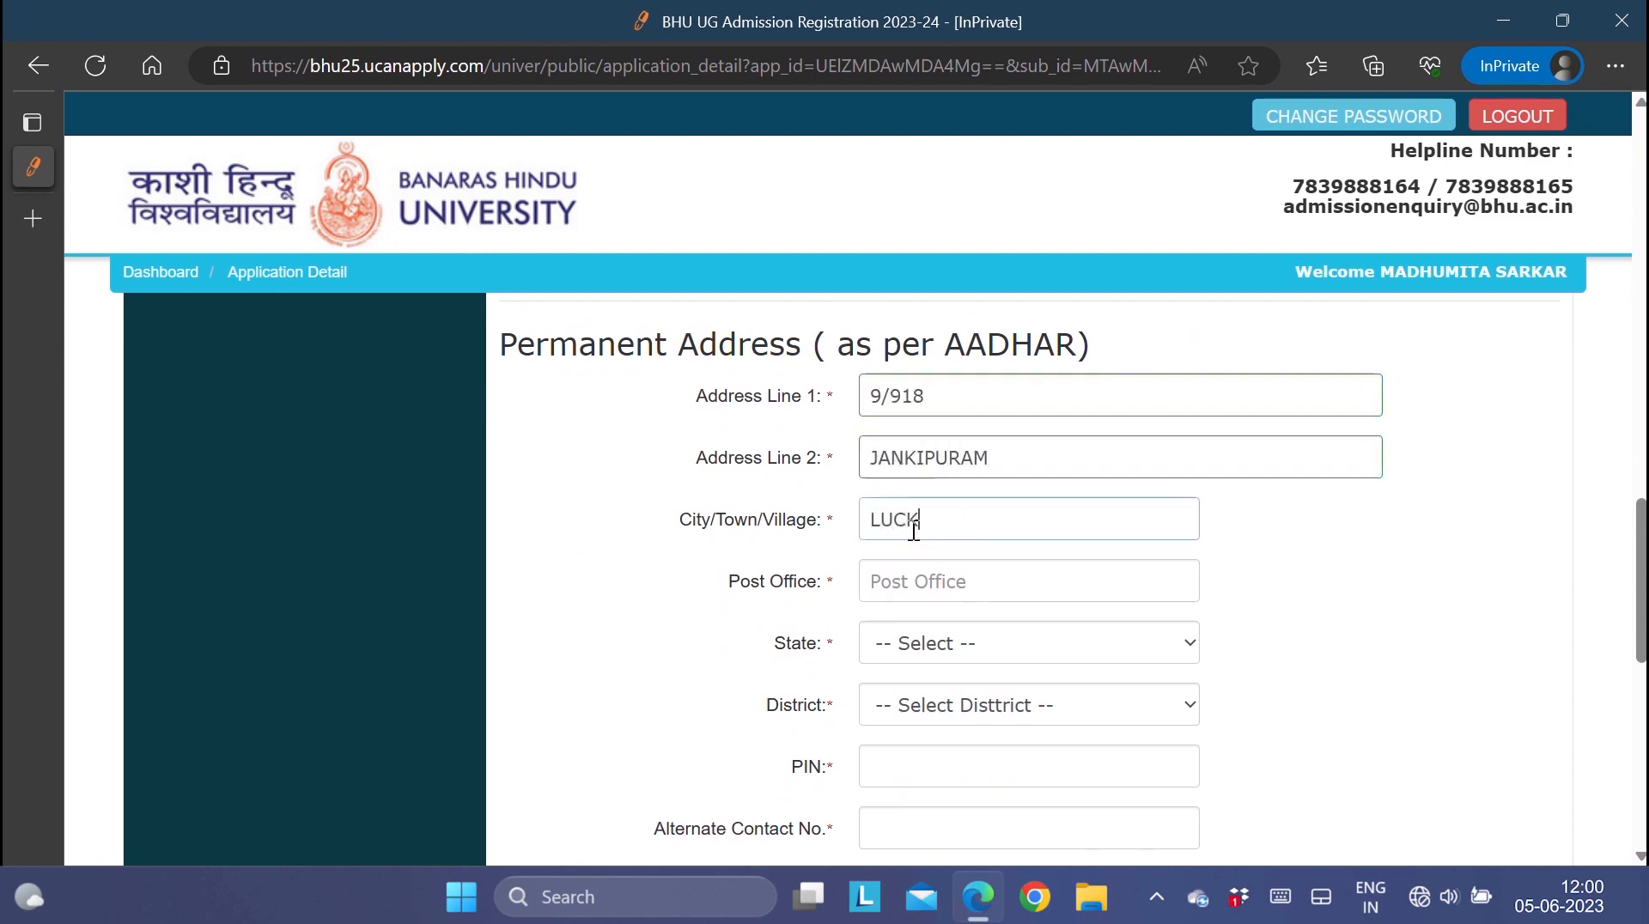
pyautogui.write('NOW')
pyautogui.click(889, 577)
pyautogui.write('LUCKNOW')
# Choose the home state and district, and enter the PIN code and alternate contact number
pyautogui.click(904, 644)
pyautogui.scroll(-3, 1117, 515)
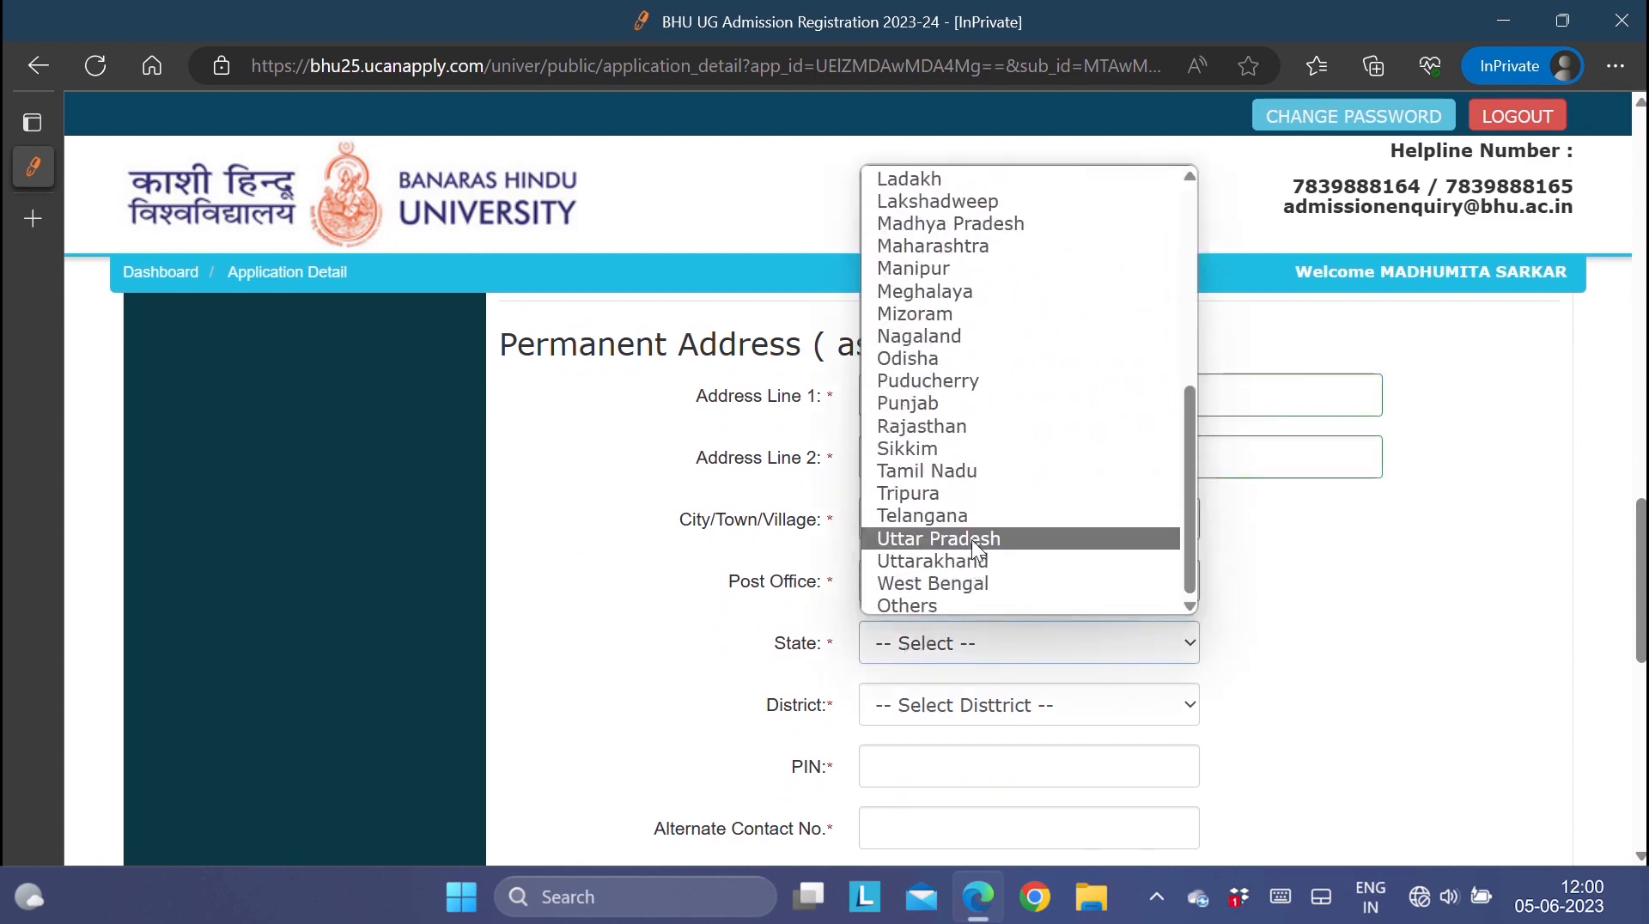
pyautogui.click(972, 539)
pyautogui.click(1029, 704)
pyautogui.scroll(-5, 1116, 515)
pyautogui.click(925, 431)
pyautogui.click(943, 766)
pyautogui.write('226021')
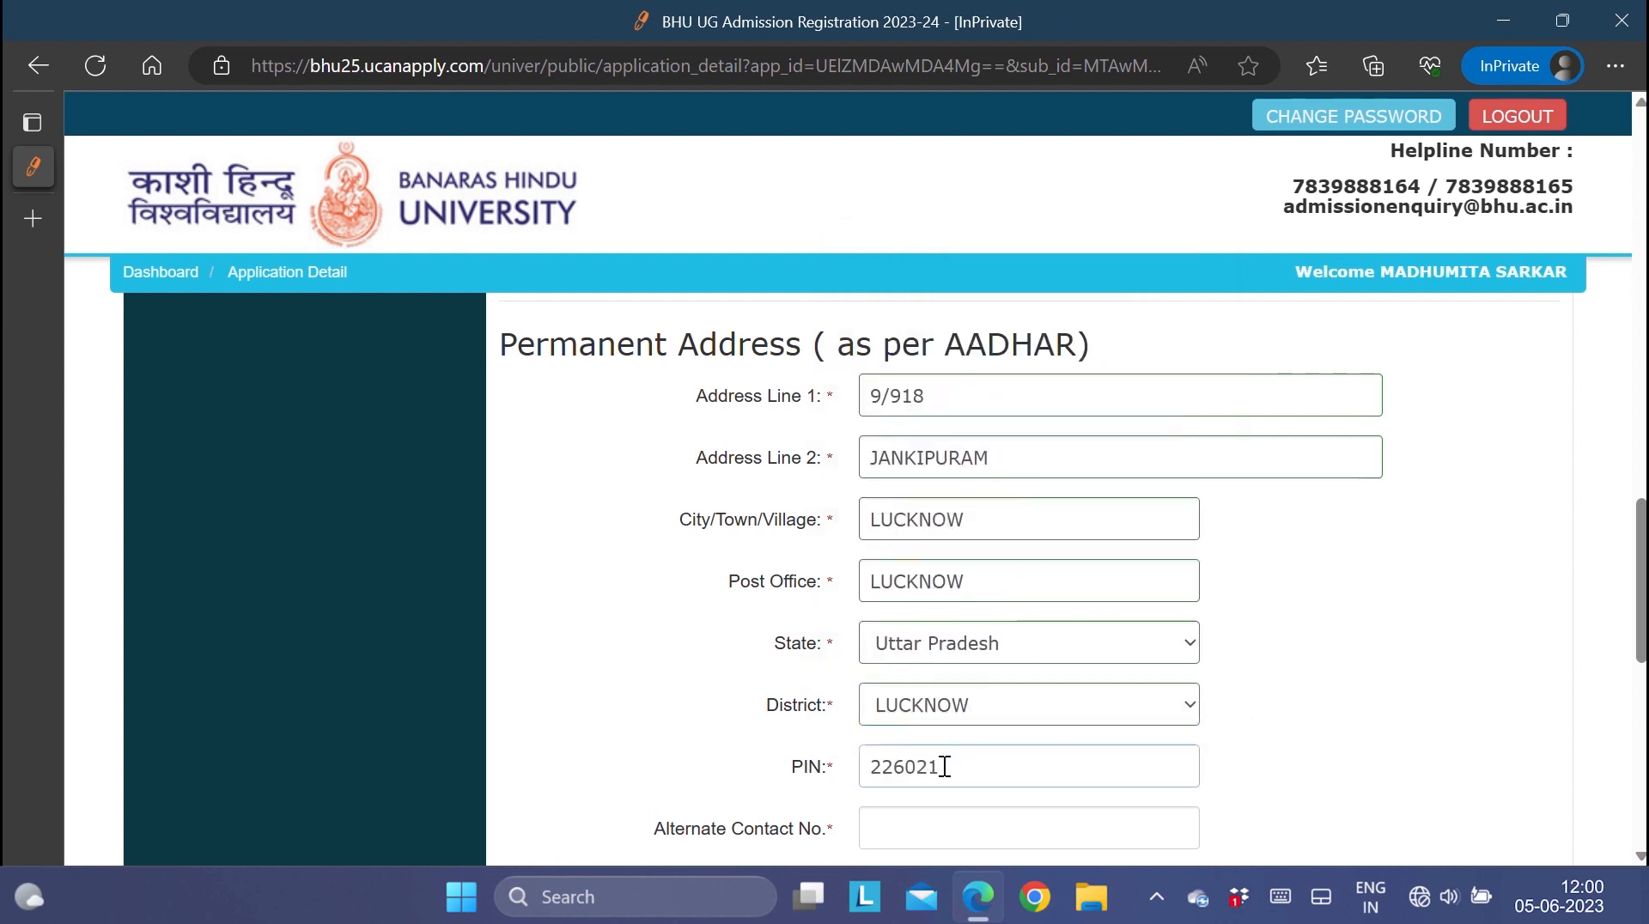
pyautogui.scroll(-5, 944, 766)
pyautogui.click(893, 442)
pyautogui.write('936')
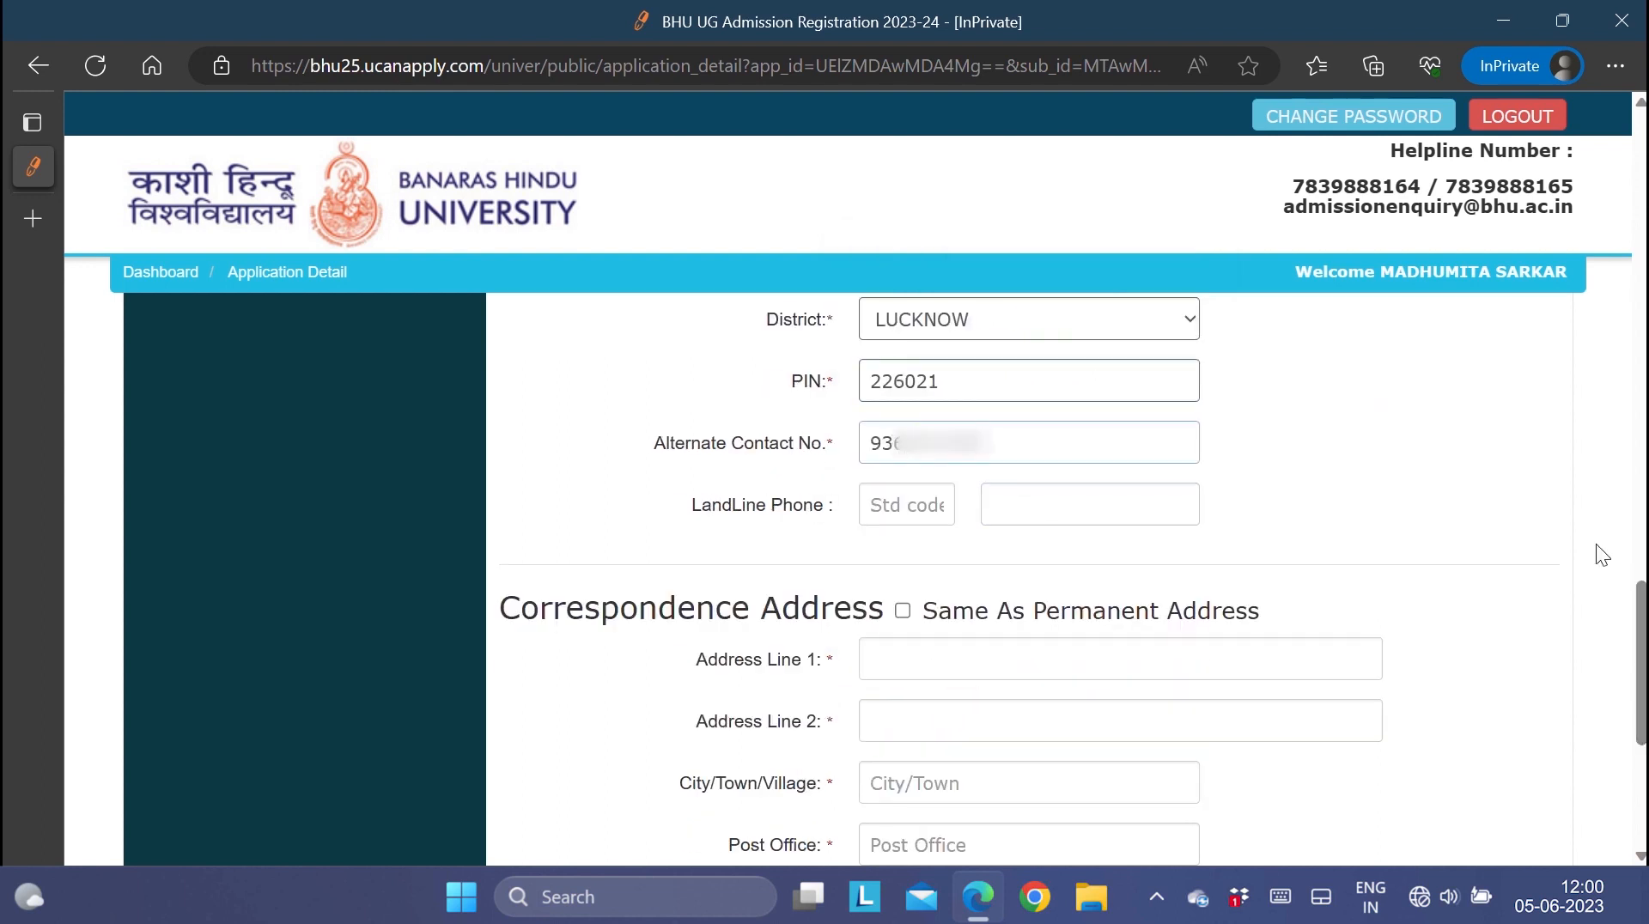
# Copy the permanent address into the correspondence address, then save and proceed
pyautogui.moveTo(1641, 607); pyautogui.dragTo(1640, 649)
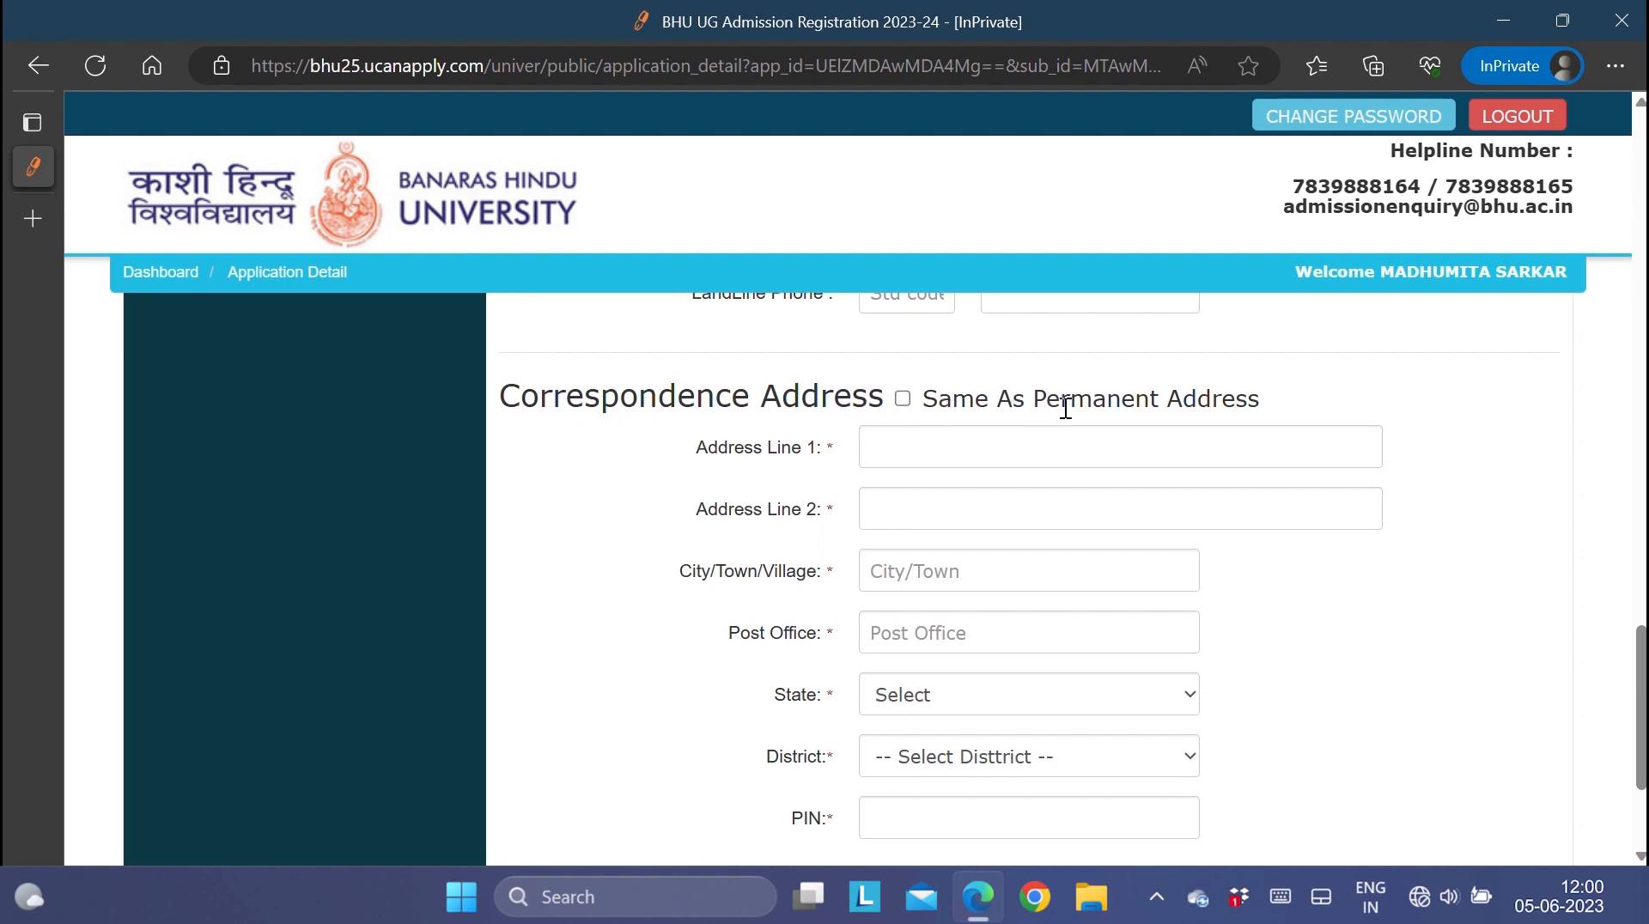
pyautogui.click(902, 400)
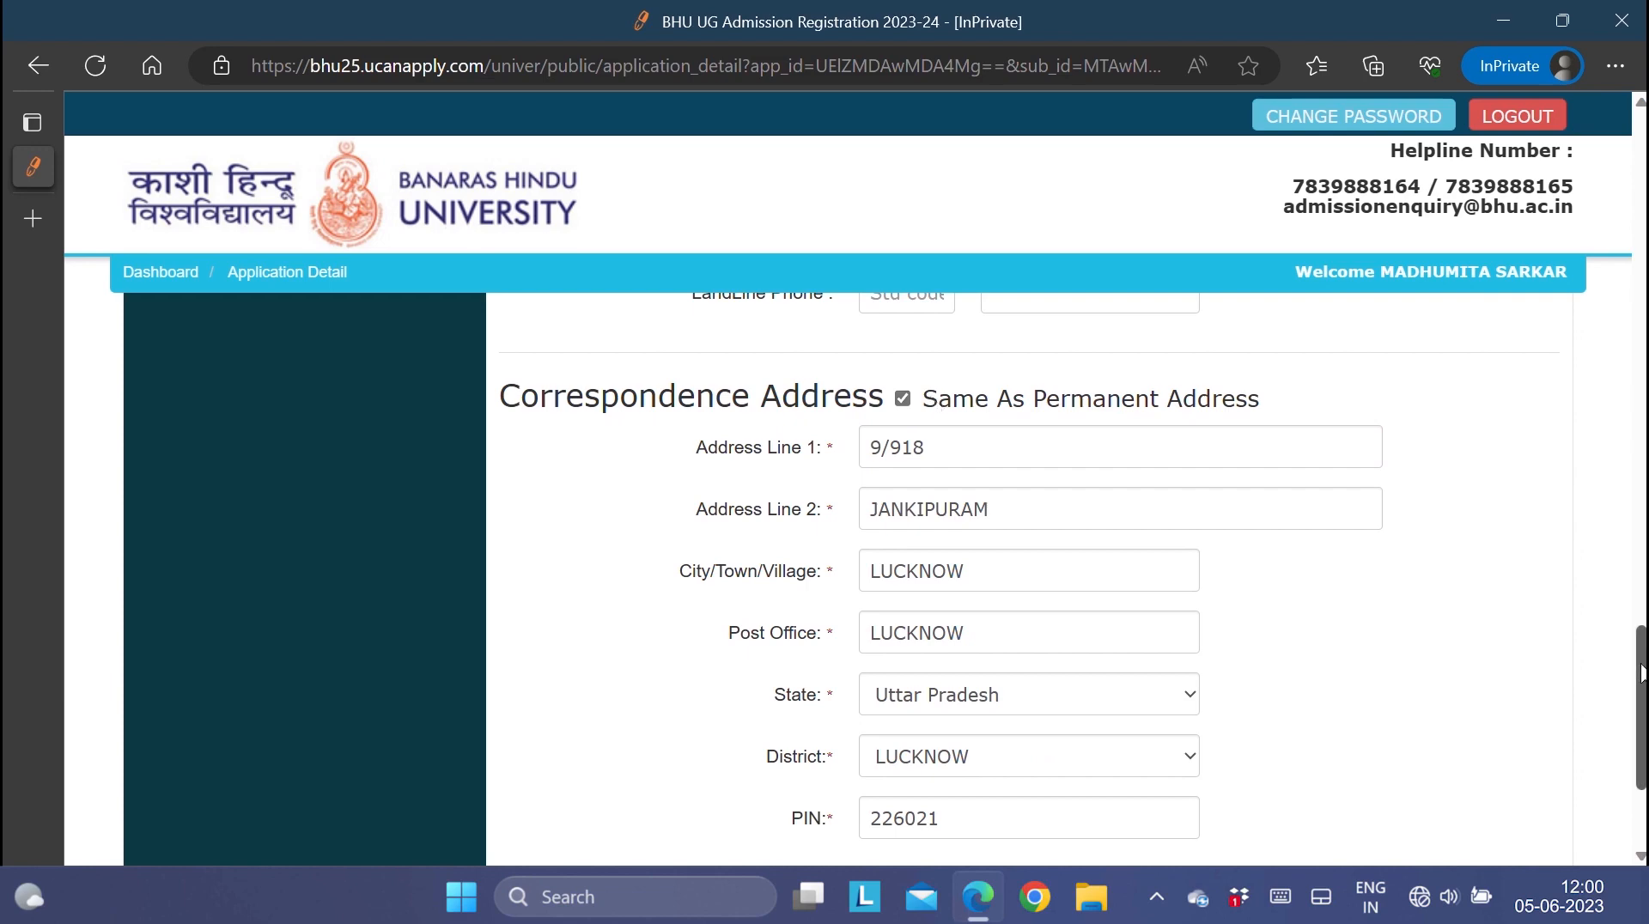
pyautogui.scroll(-3, 1641, 672)
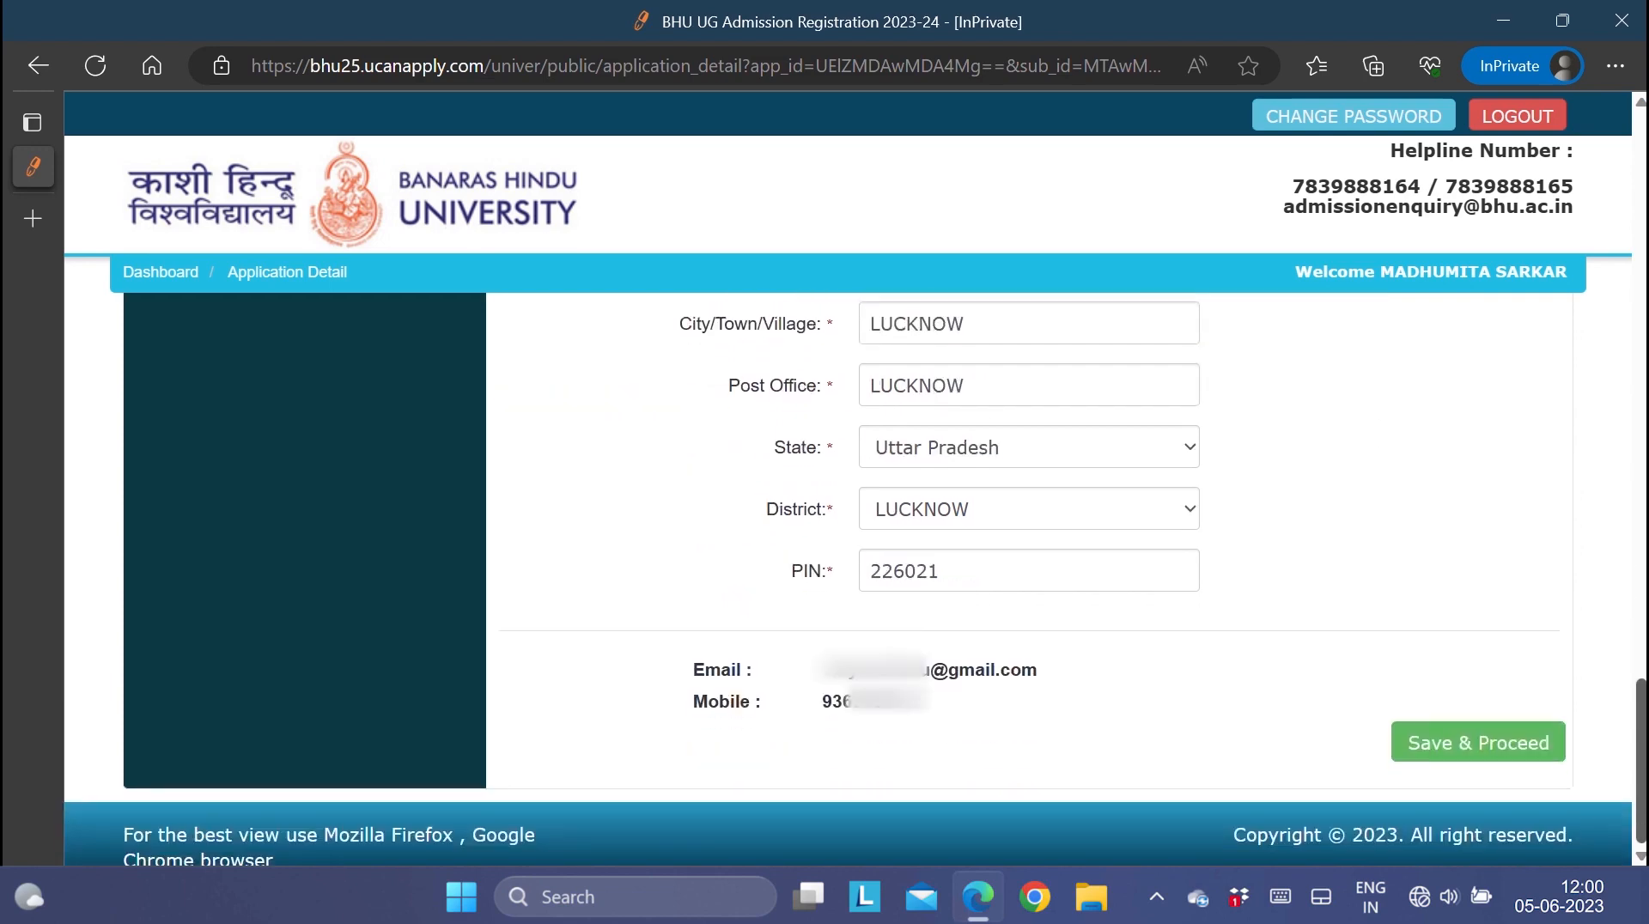
pyautogui.click(1467, 755)
# Enter 10th details: U.P. Board, 2021, C D GIRLS SCHOOL, Percentage, 500 of 800
pyautogui.scroll(-2, 1013, 414)
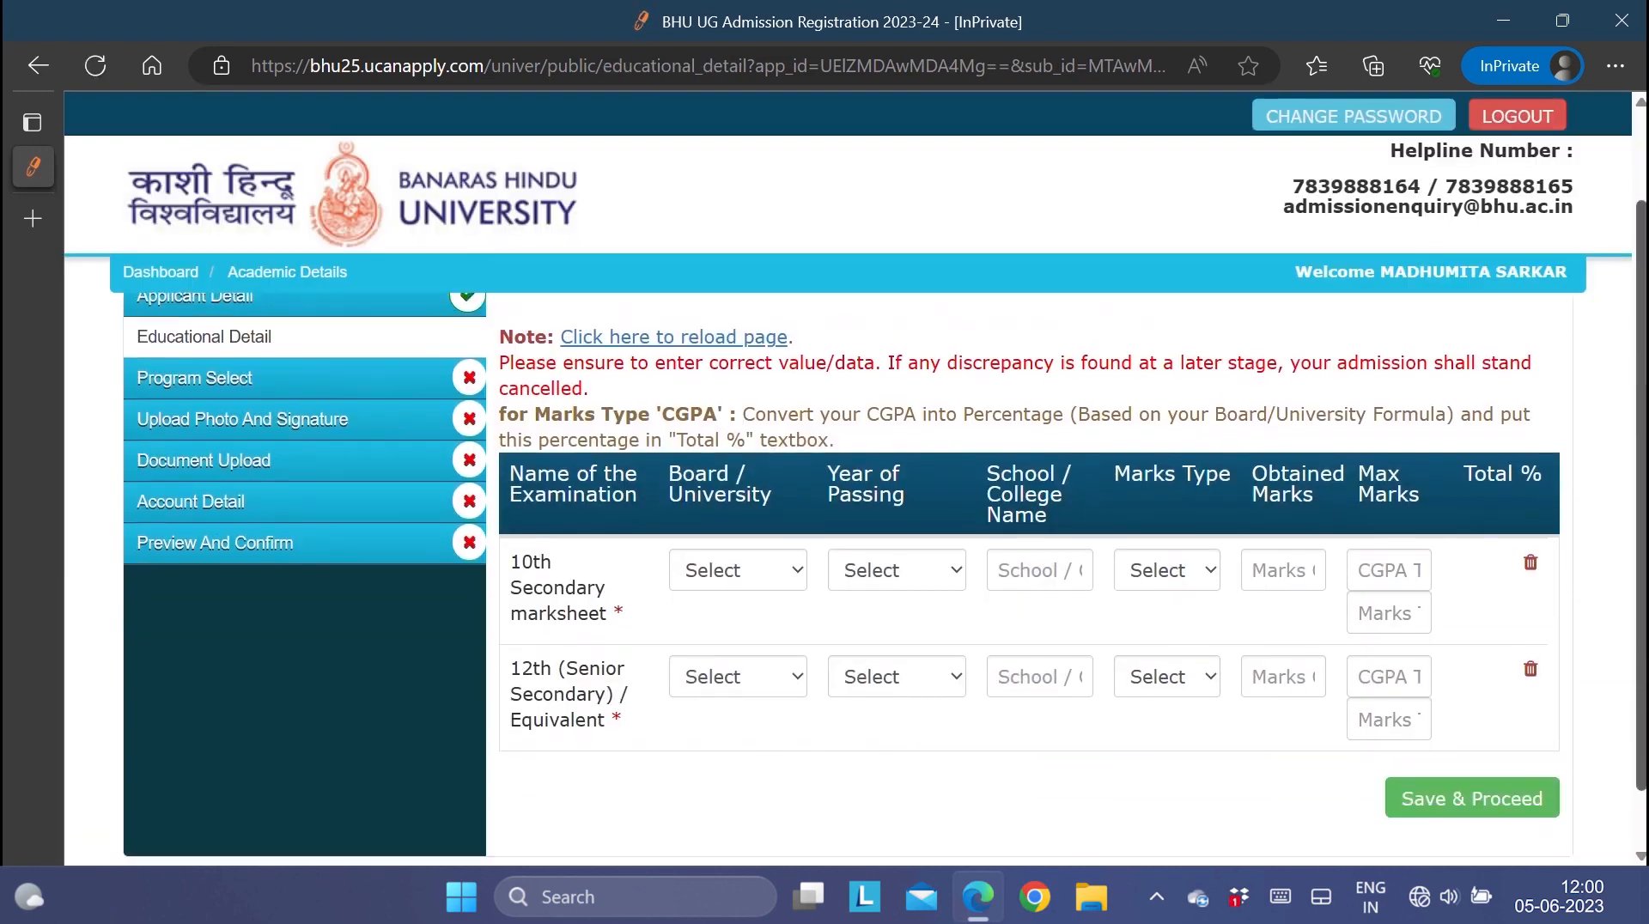
pyautogui.click(738, 547)
pyautogui.scroll(-7, 1303, 257)
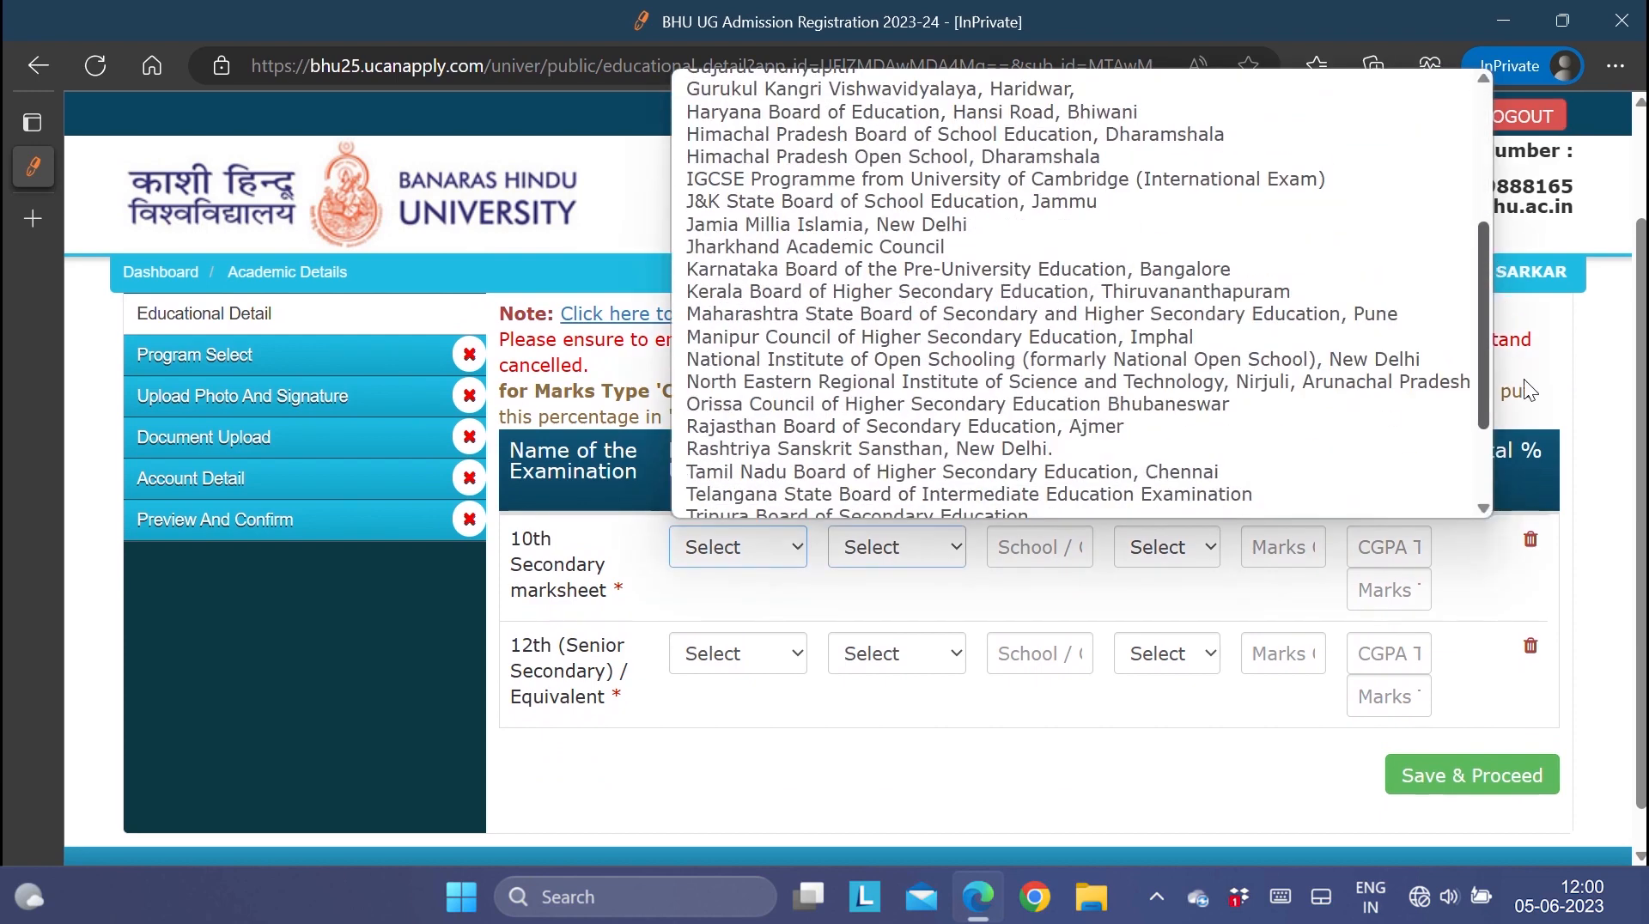
pyautogui.click(1269, 403)
pyautogui.click(896, 547)
pyautogui.scroll(-5, 894, 283)
pyautogui.scroll(-10, 893, 387)
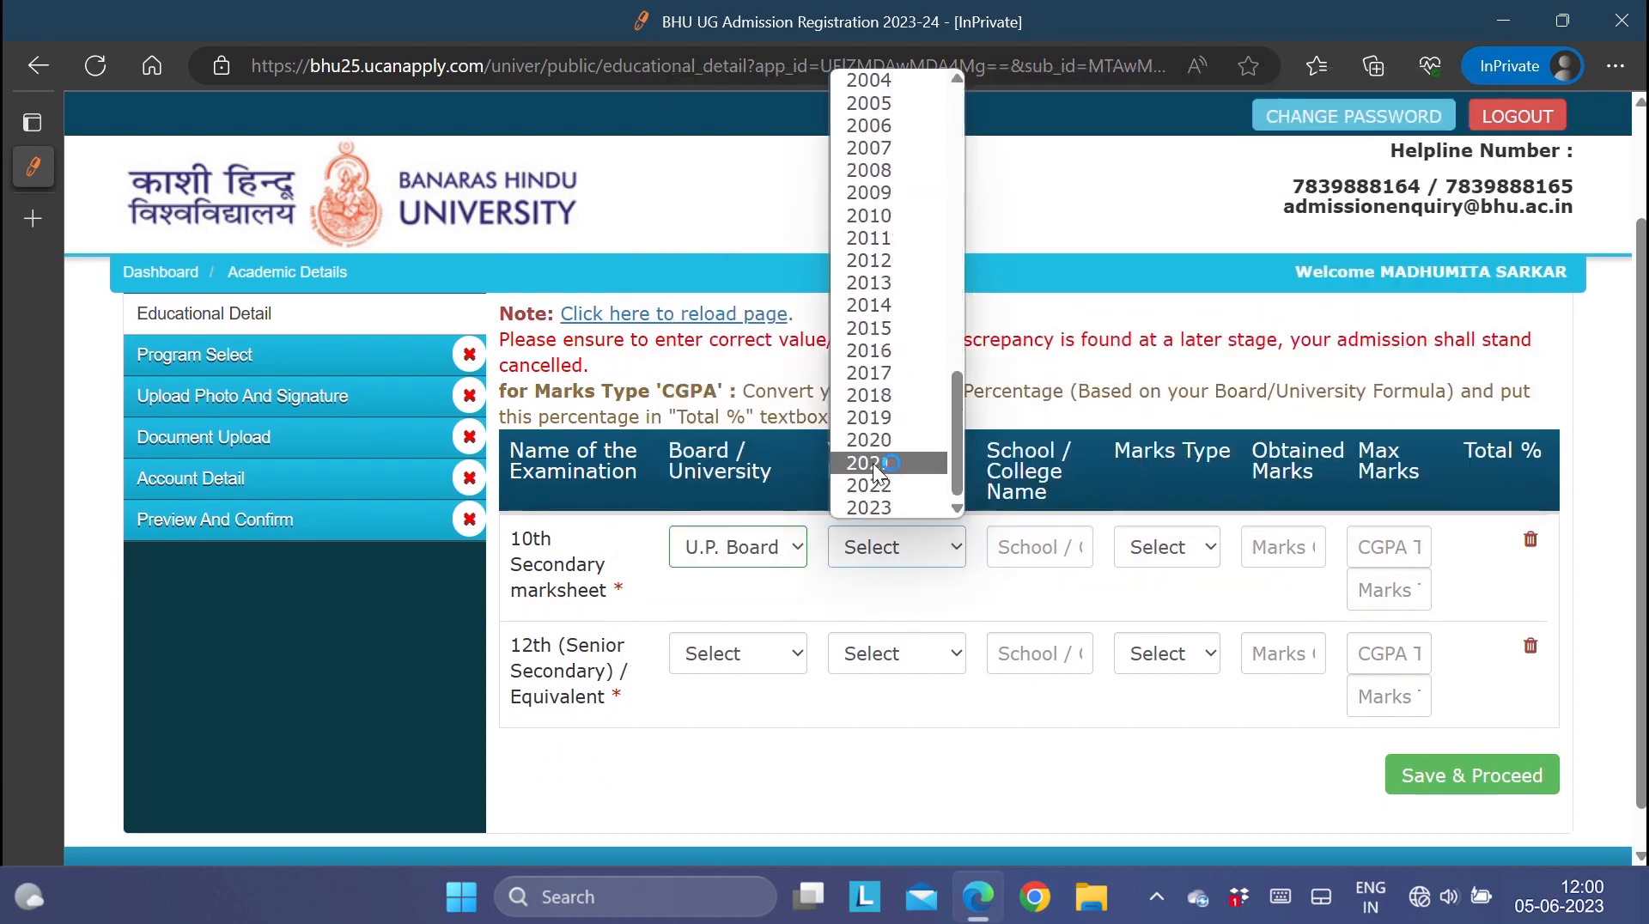
pyautogui.click(872, 462)
pyautogui.click(1079, 547)
pyautogui.write('C D GIRLS')
pyautogui.write(' SCHOOL')
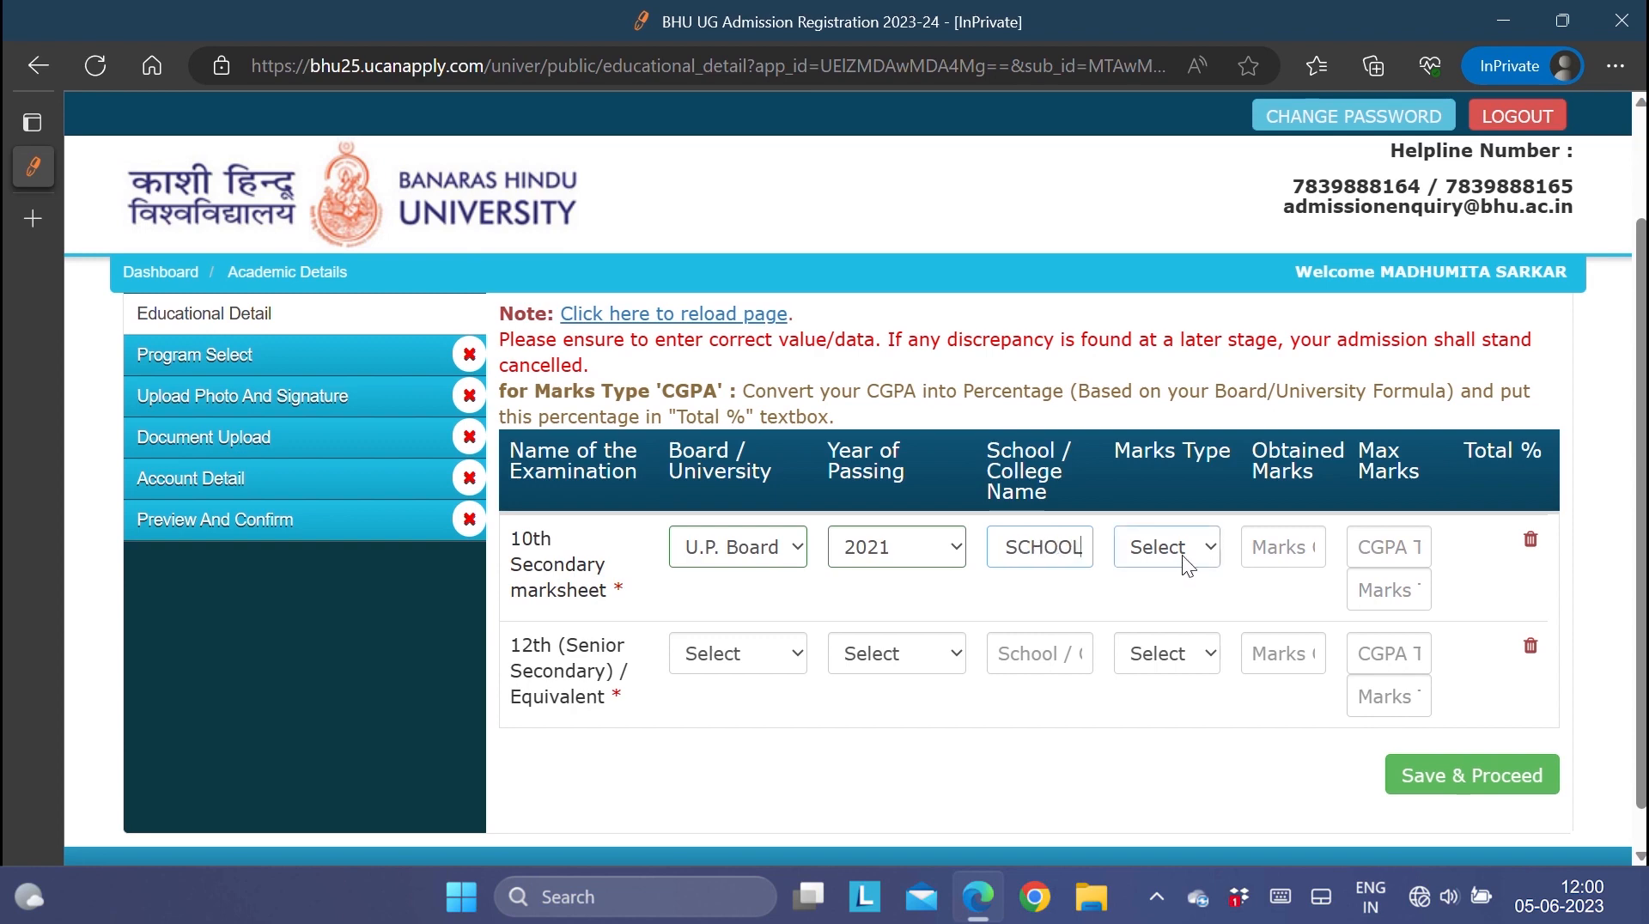
pyautogui.click(1182, 555)
pyautogui.click(1176, 623)
pyautogui.click(1282, 550)
pyautogui.write('500')
pyautogui.click(1385, 550)
pyautogui.write('800')
# Enter 12th details (U.P. Board, 2023, J J SCHOOL, Percentage, 535 of 800) and save them
pyautogui.click(756, 651)
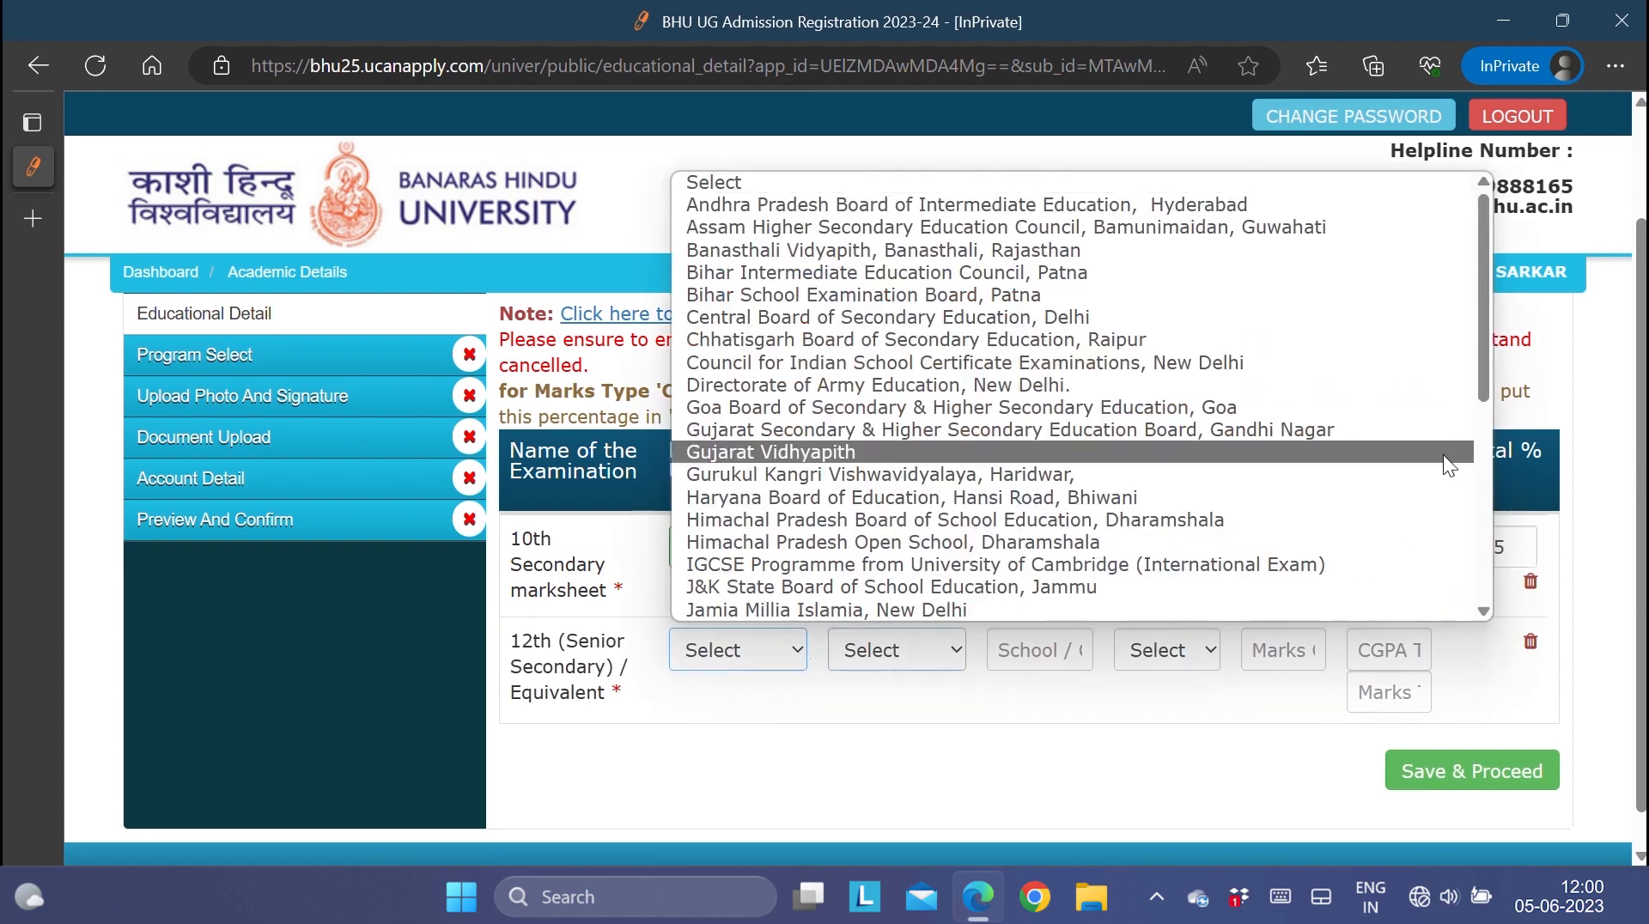
pyautogui.moveTo(1485, 368); pyautogui.dragTo(1487, 554)
pyautogui.click(1375, 544)
pyautogui.click(926, 655)
pyautogui.moveTo(959, 313); pyautogui.dragTo(959, 593)
pyautogui.click(872, 606)
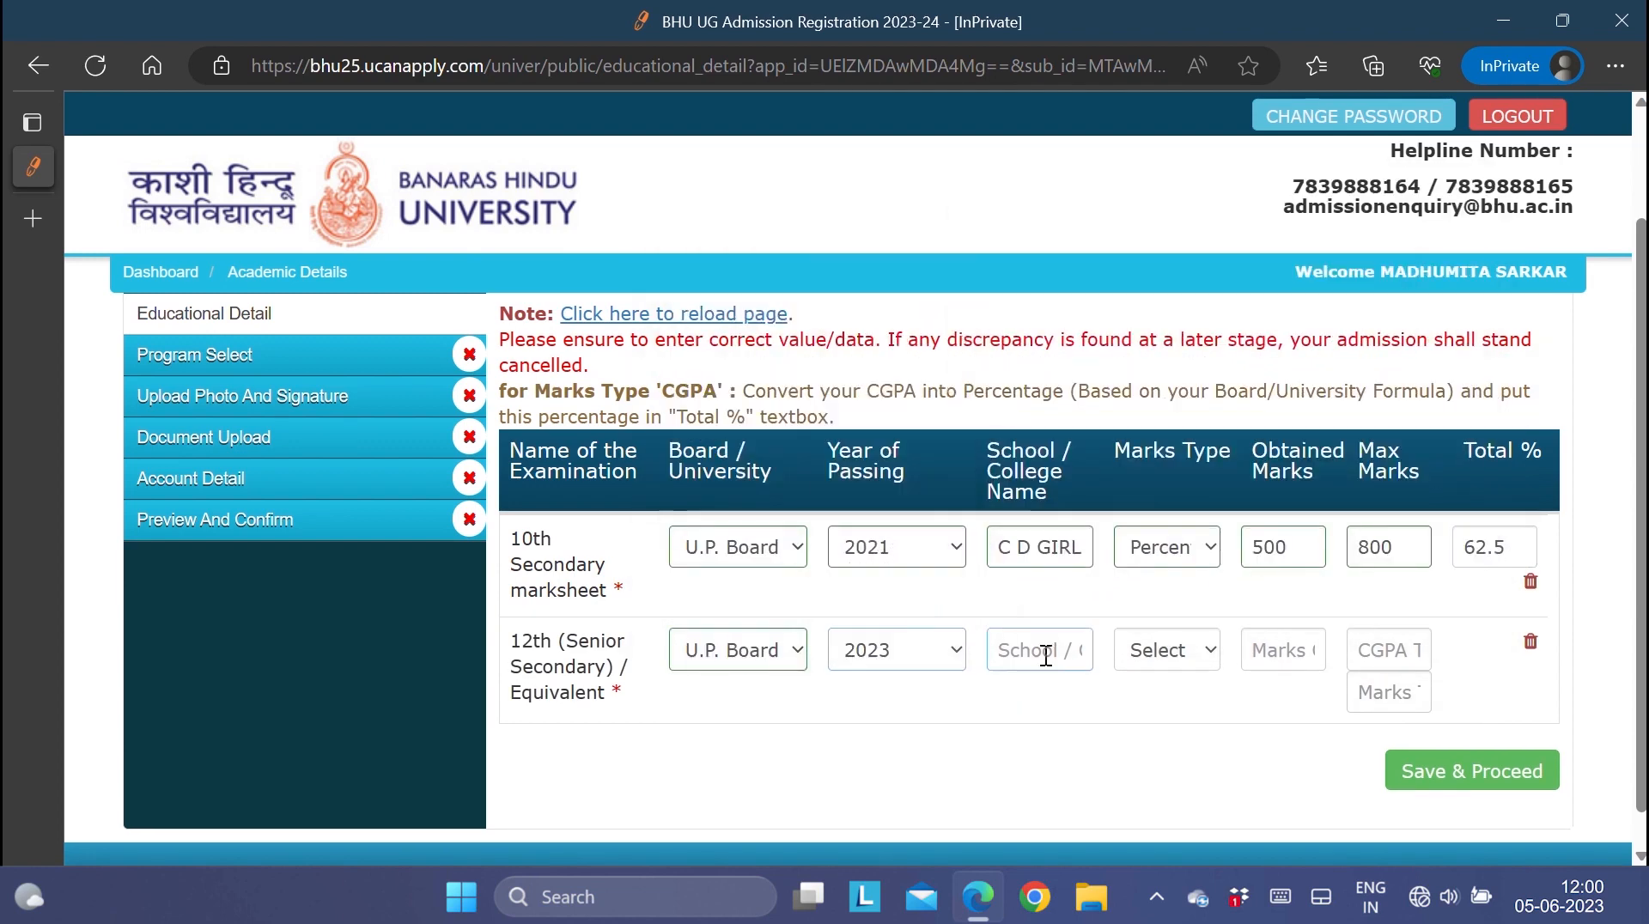
pyautogui.click(1042, 652)
pyautogui.write('J J SCHOOL')
pyautogui.click(1176, 651)
pyautogui.click(1188, 709)
pyautogui.click(1282, 650)
pyautogui.write('535')
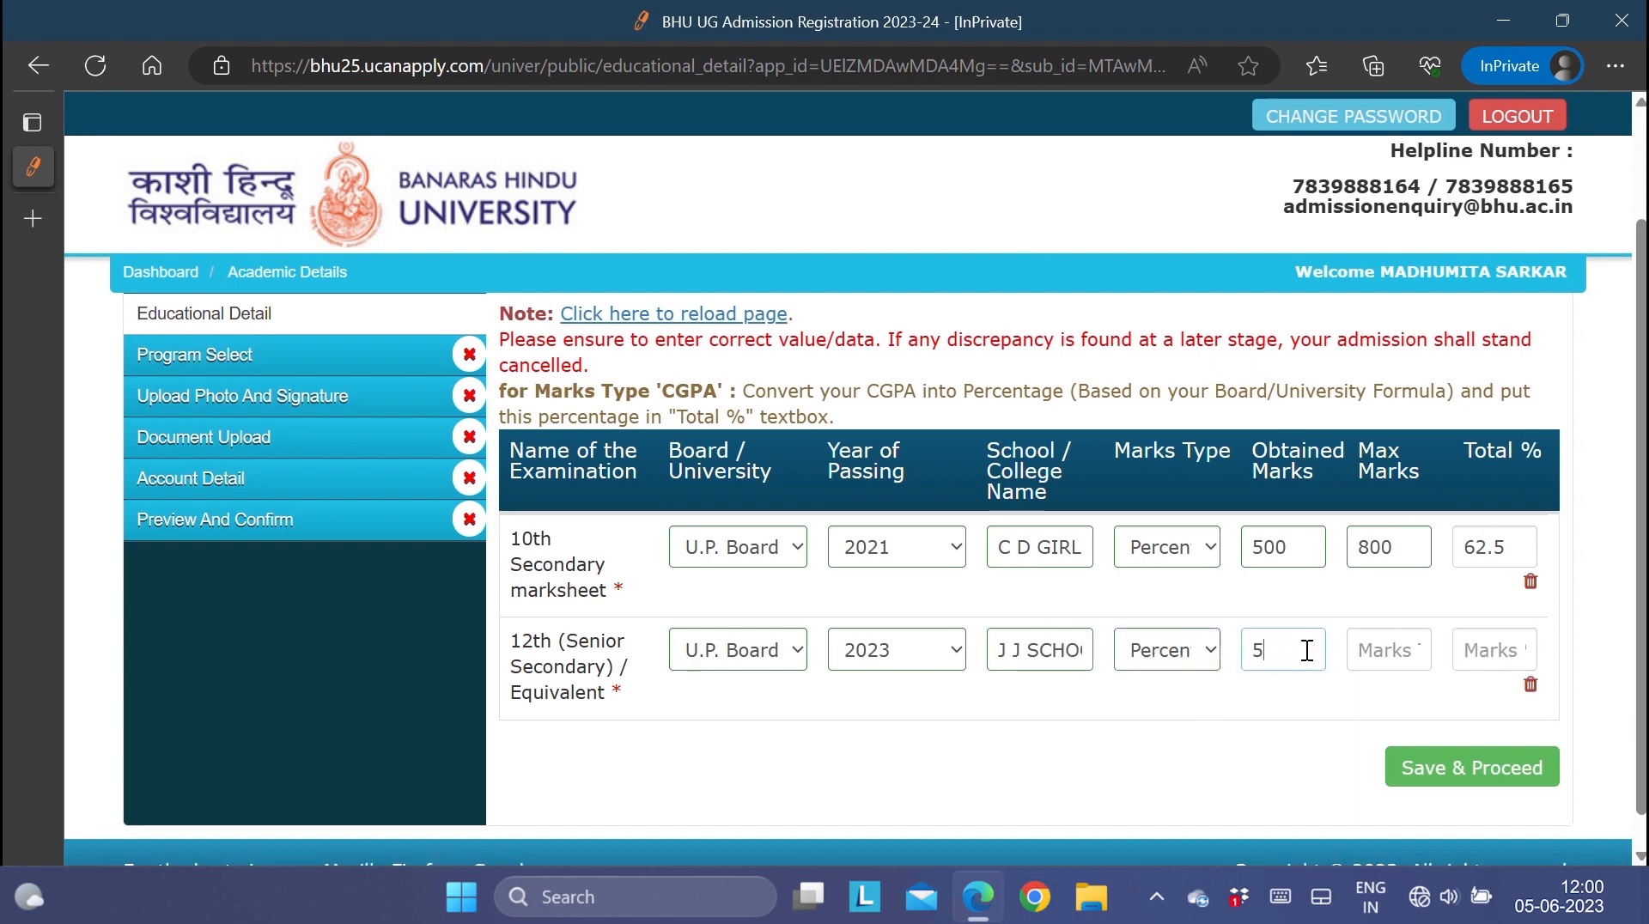
pyautogui.click(1389, 650)
pyautogui.write('800')
pyautogui.click(1464, 767)
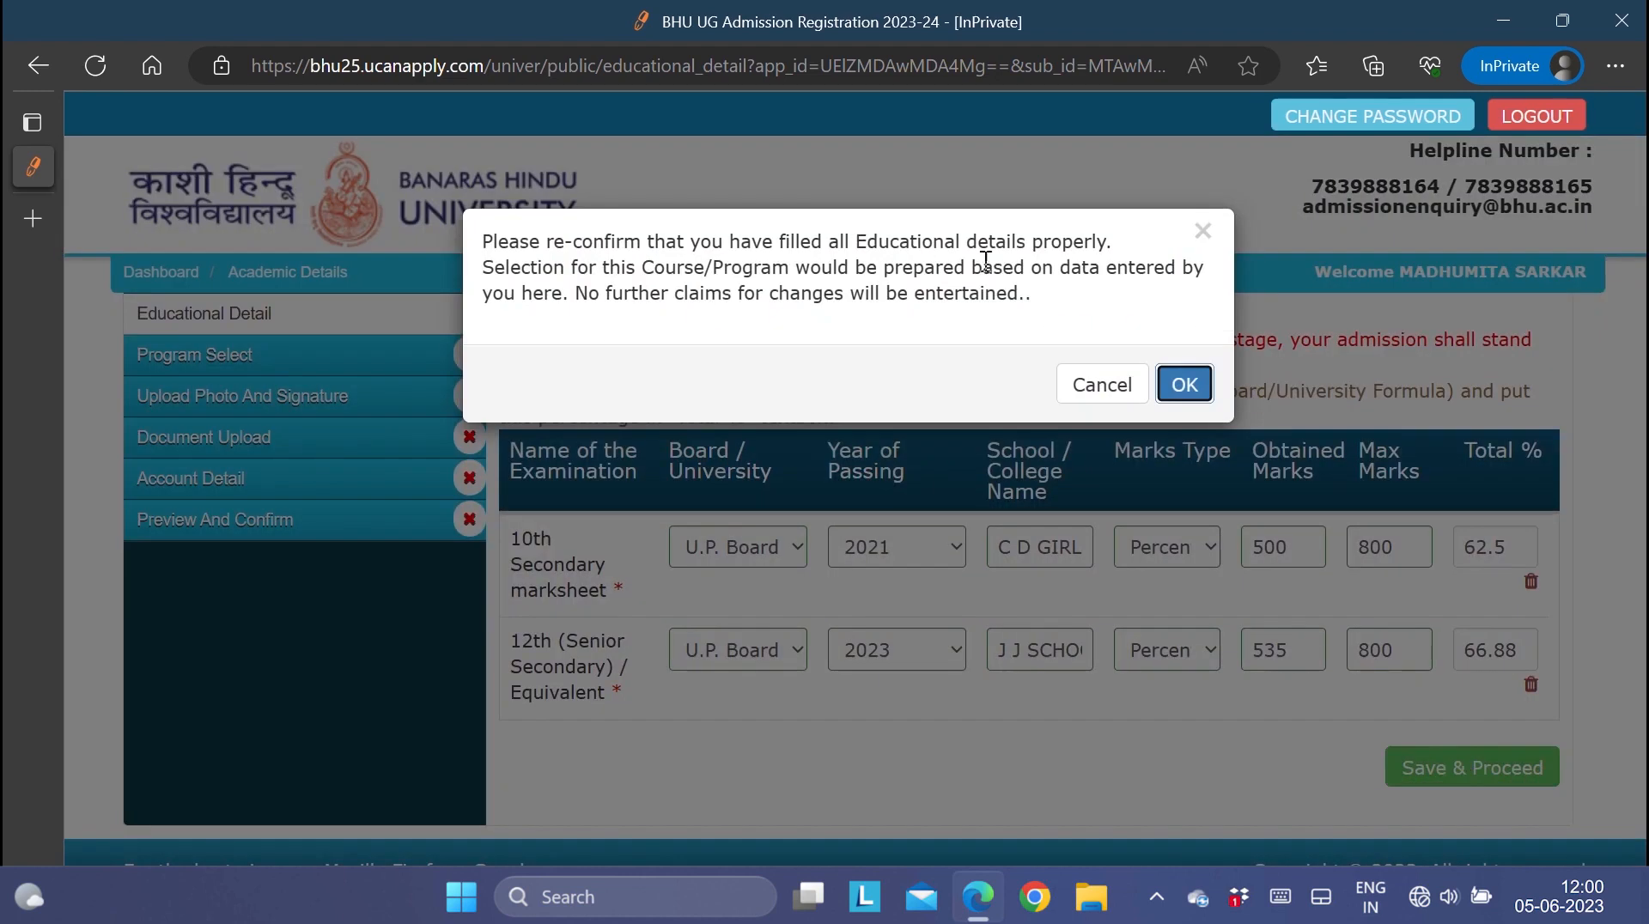
pyautogui.click(1175, 393)
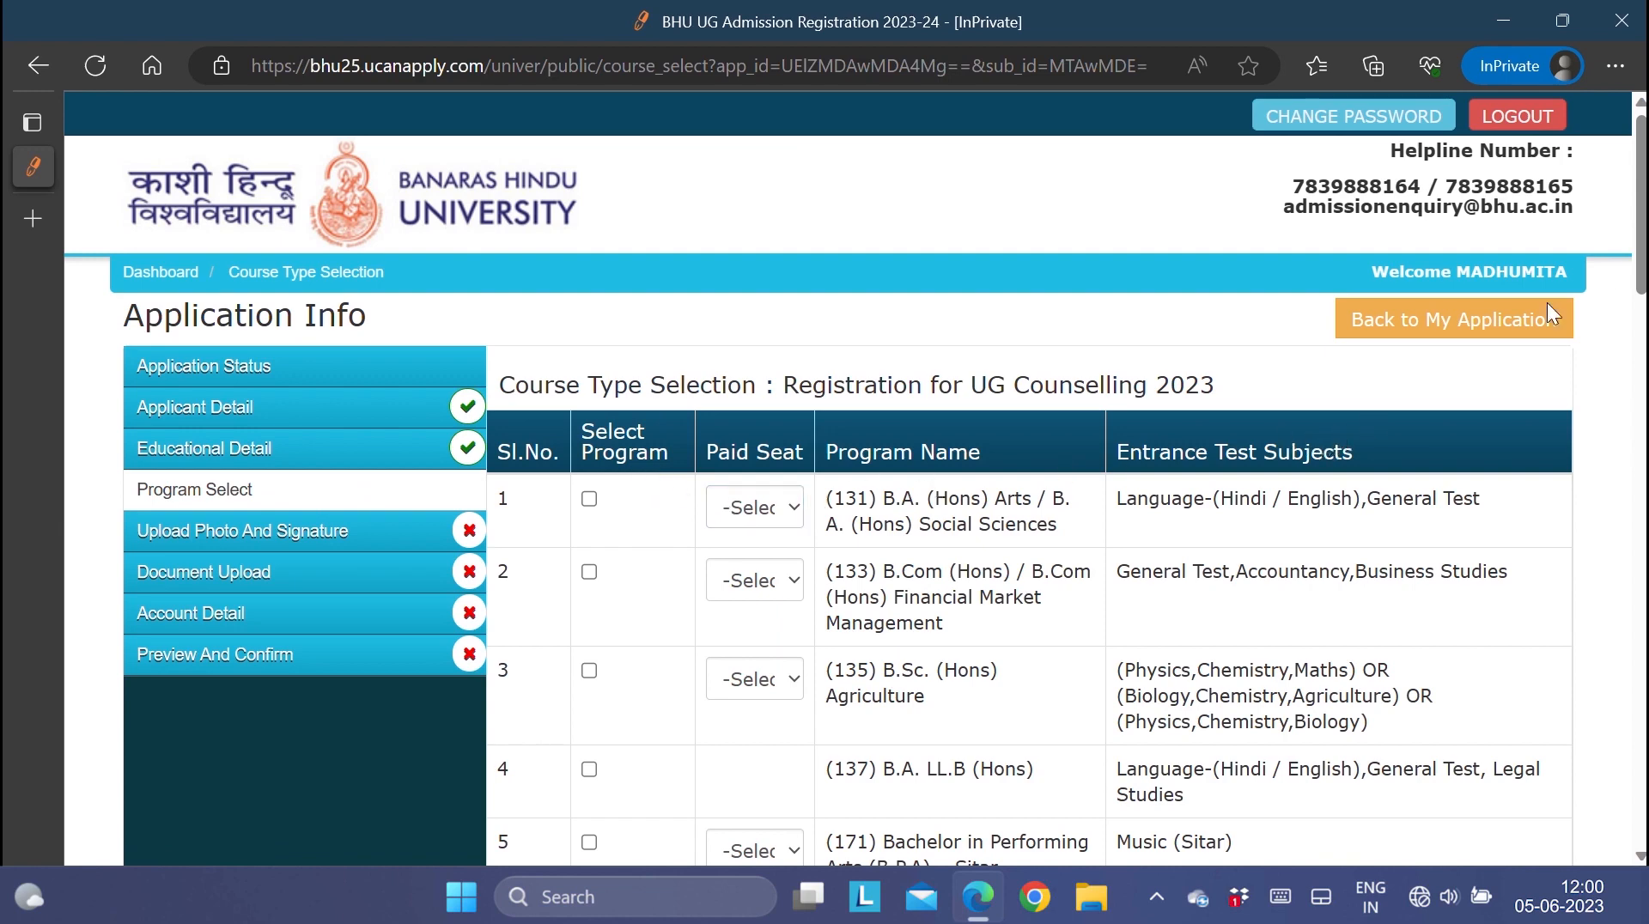
# Tick (131) B.A. (Hons) and (133) B.Com (Hons) with Paid Seat Yes, plus (137) B.A. LL.B (Hons)
pyautogui.moveTo(1642, 219); pyautogui.dragTo(1597, 230)
pyautogui.click(800, 508)
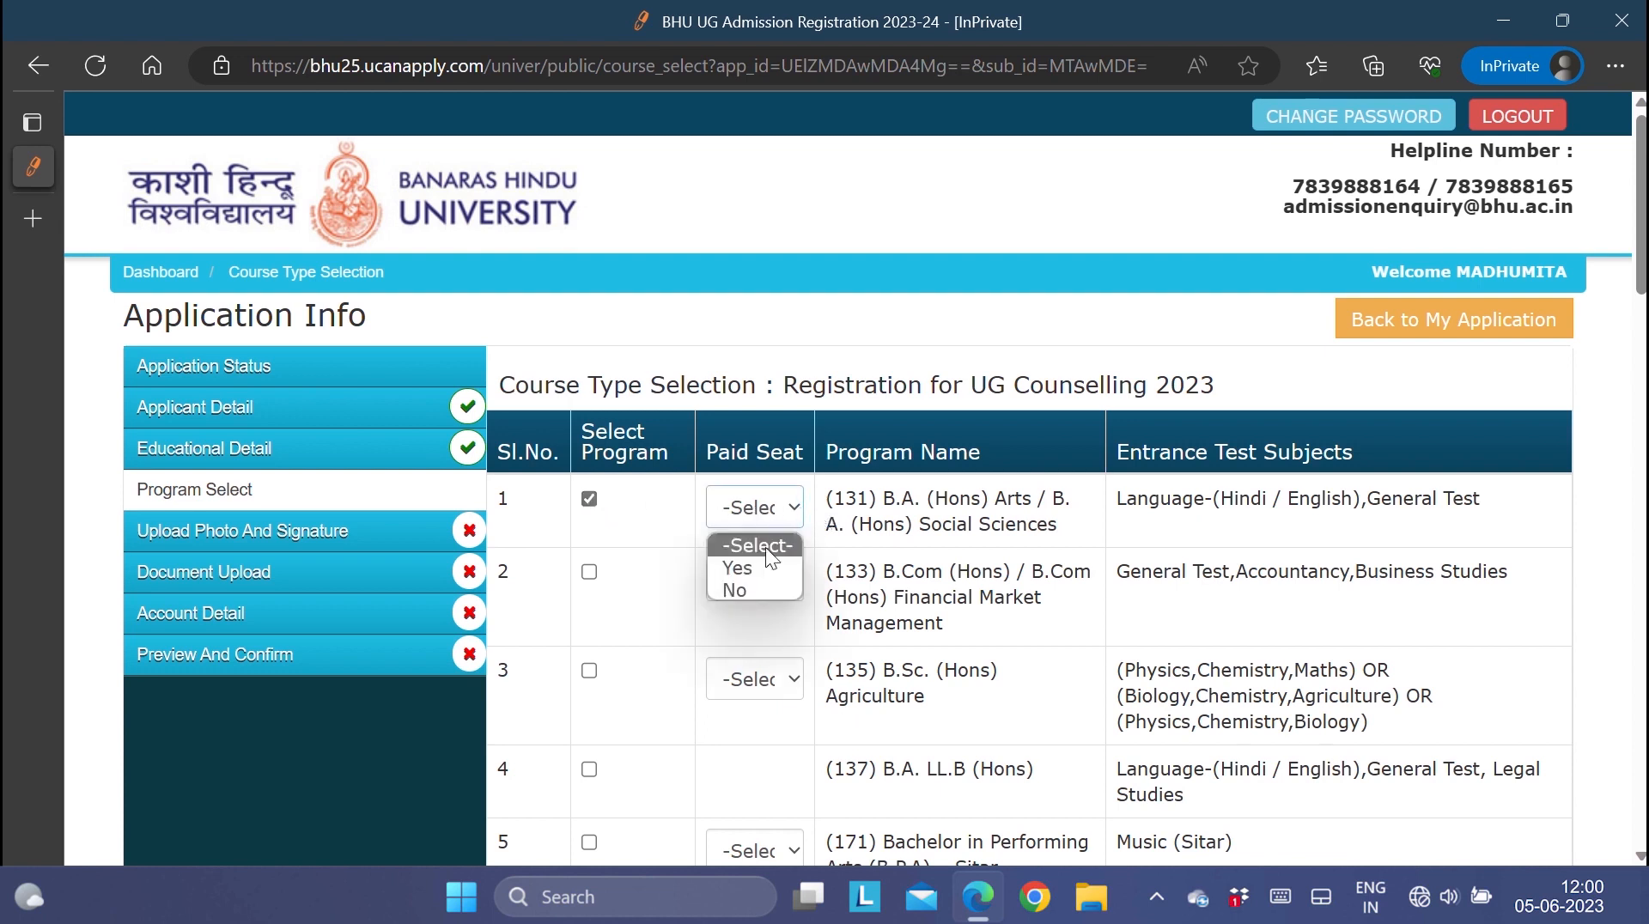
pyautogui.click(754, 569)
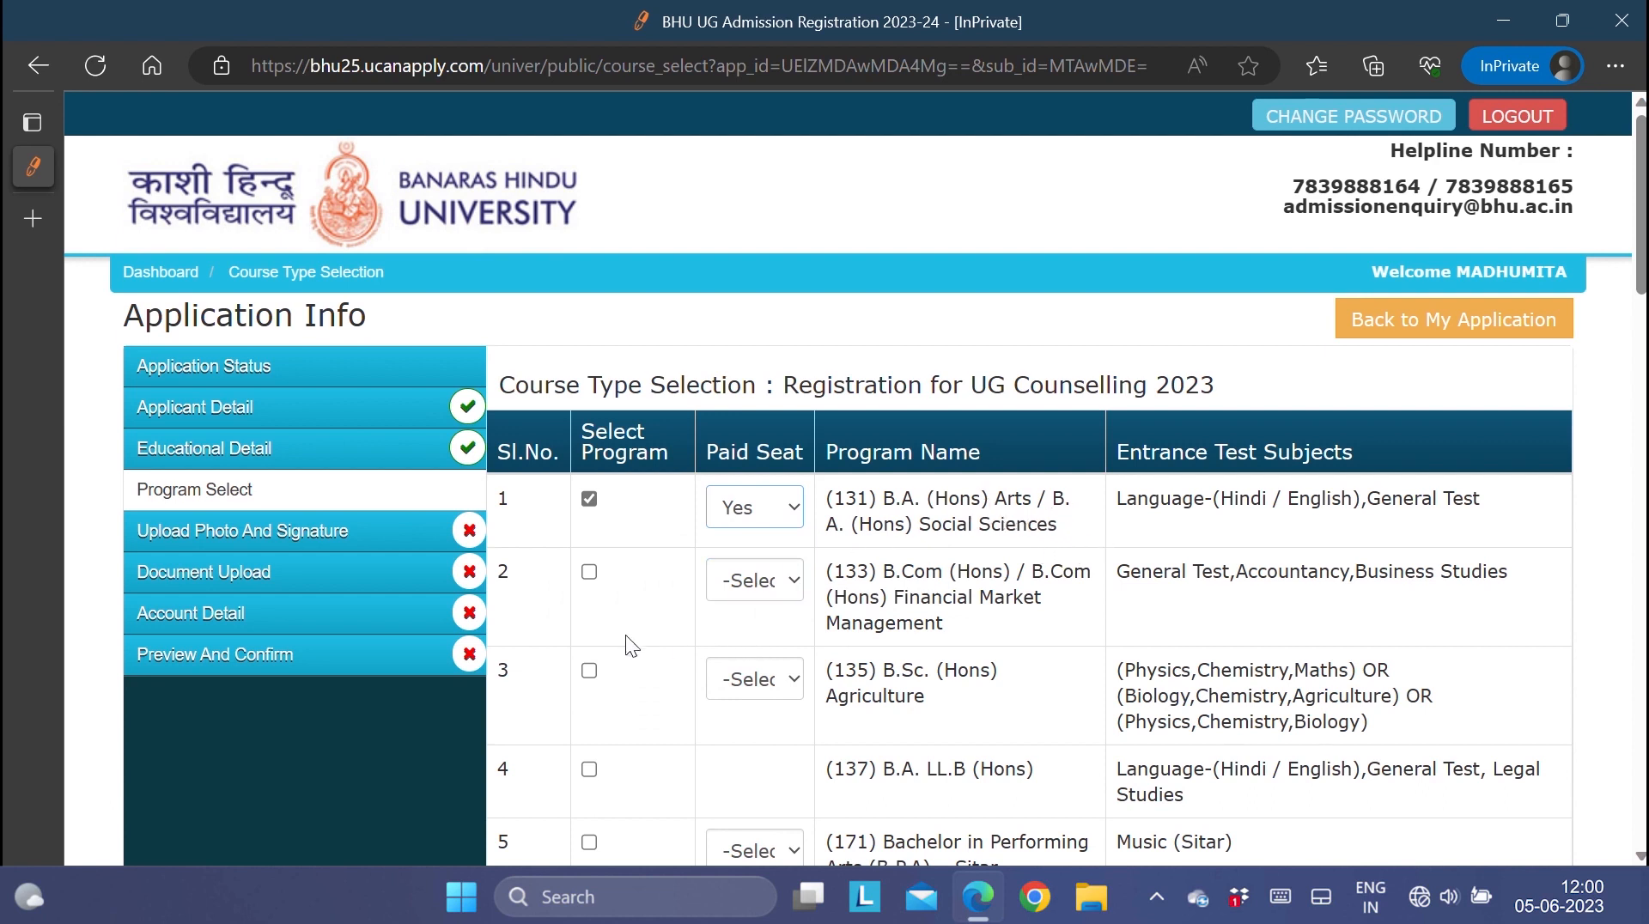
pyautogui.click(586, 580)
pyautogui.click(797, 574)
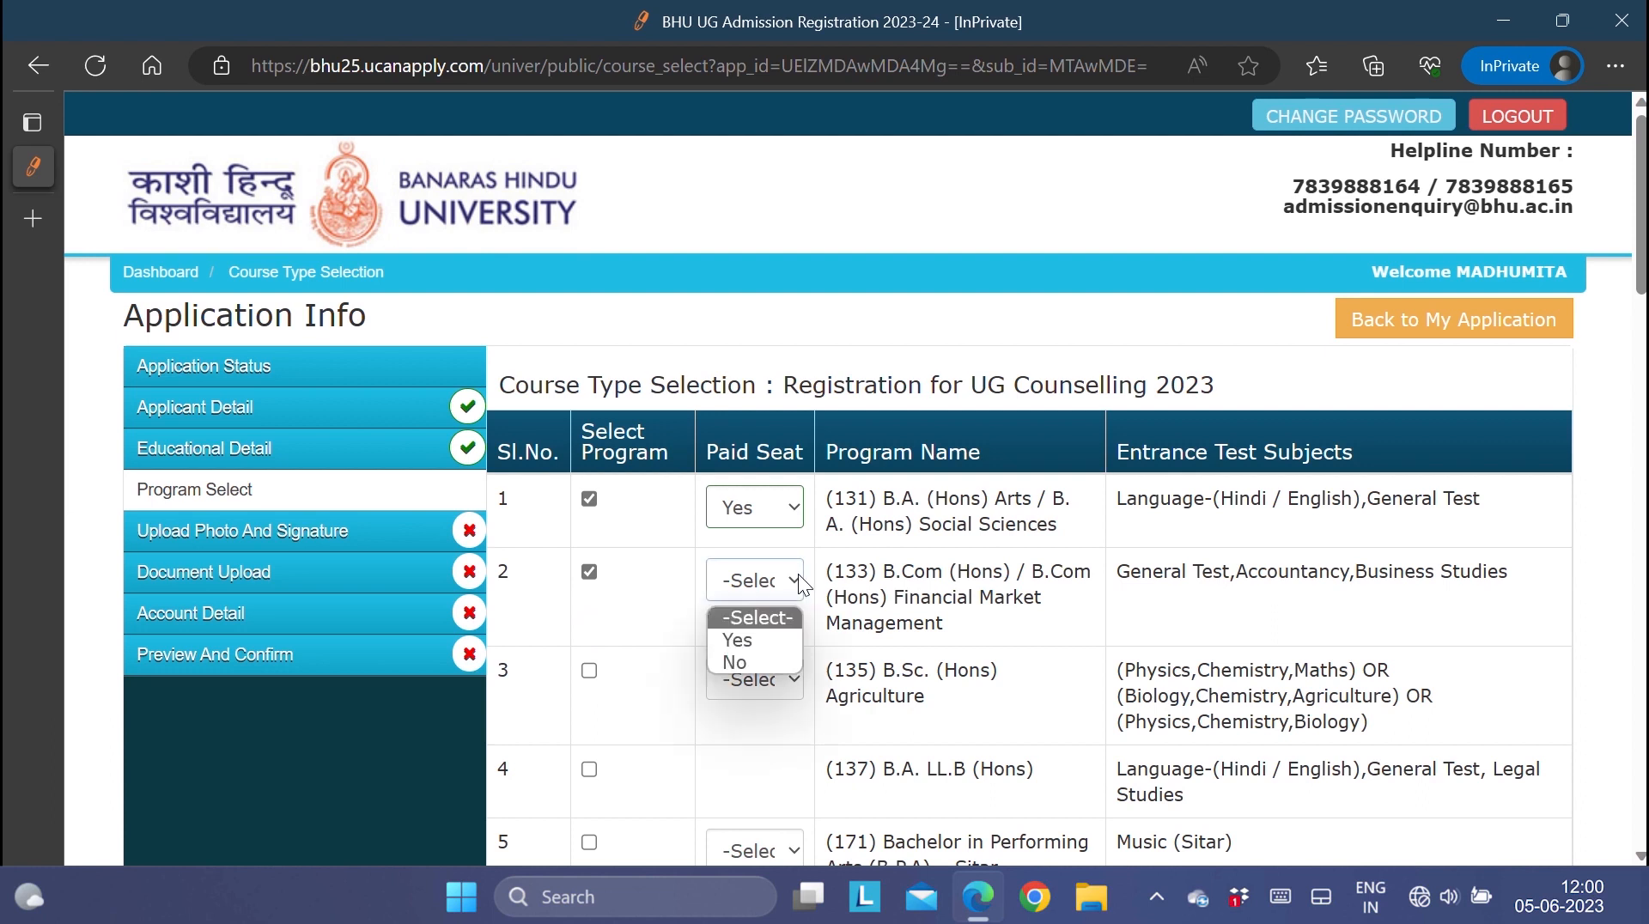
pyautogui.click(775, 641)
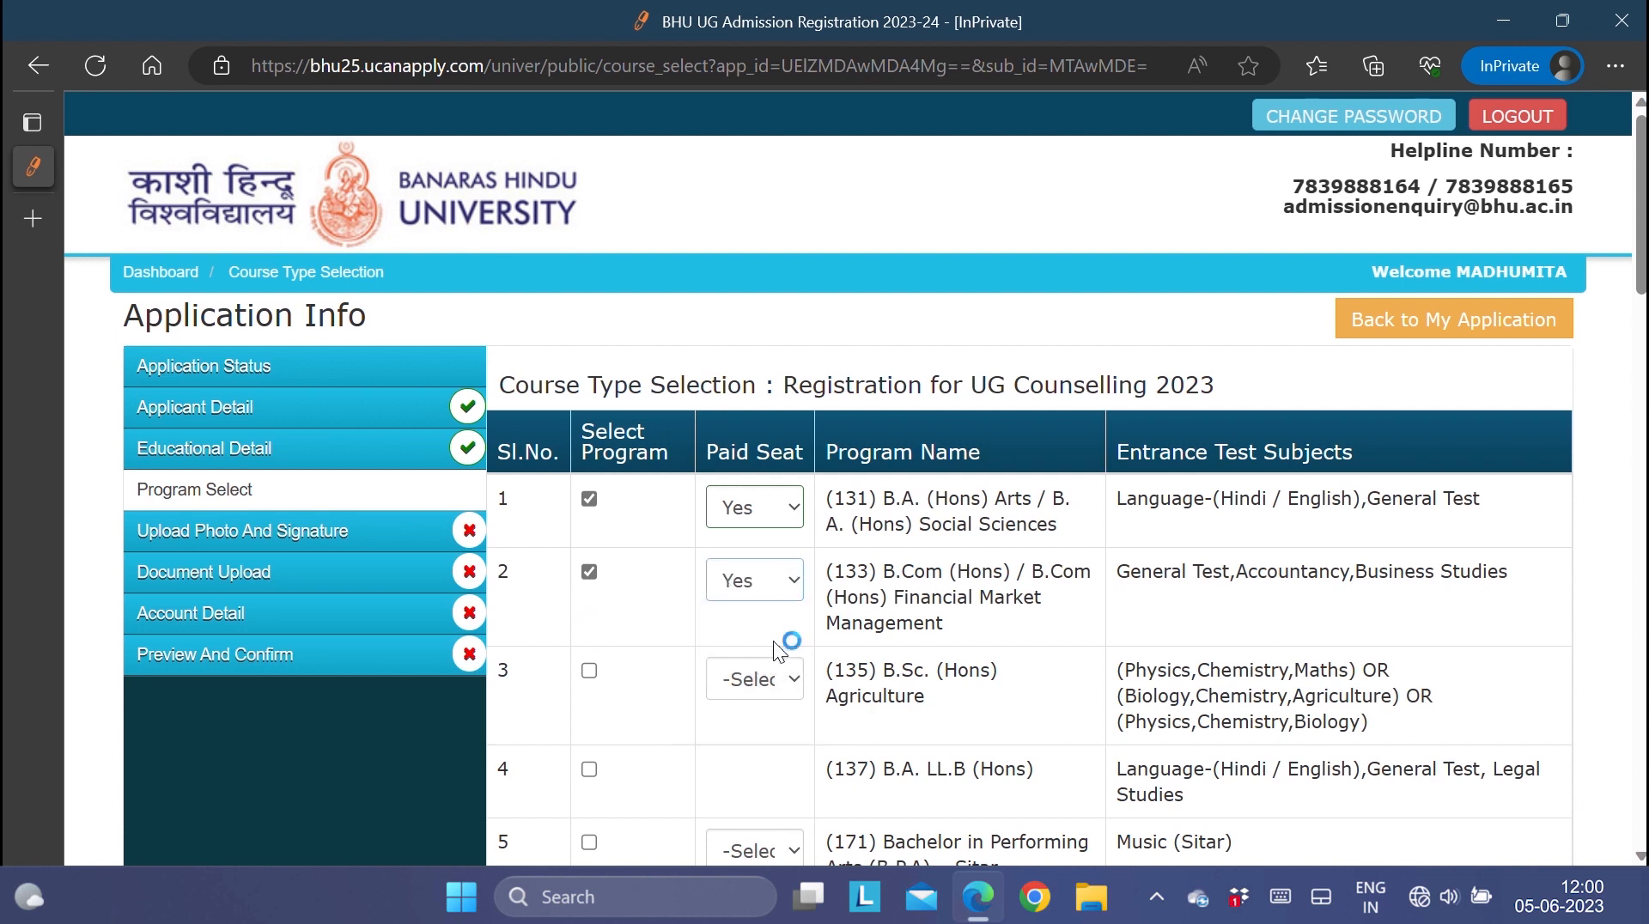
pyautogui.scroll(-3, 859, 559)
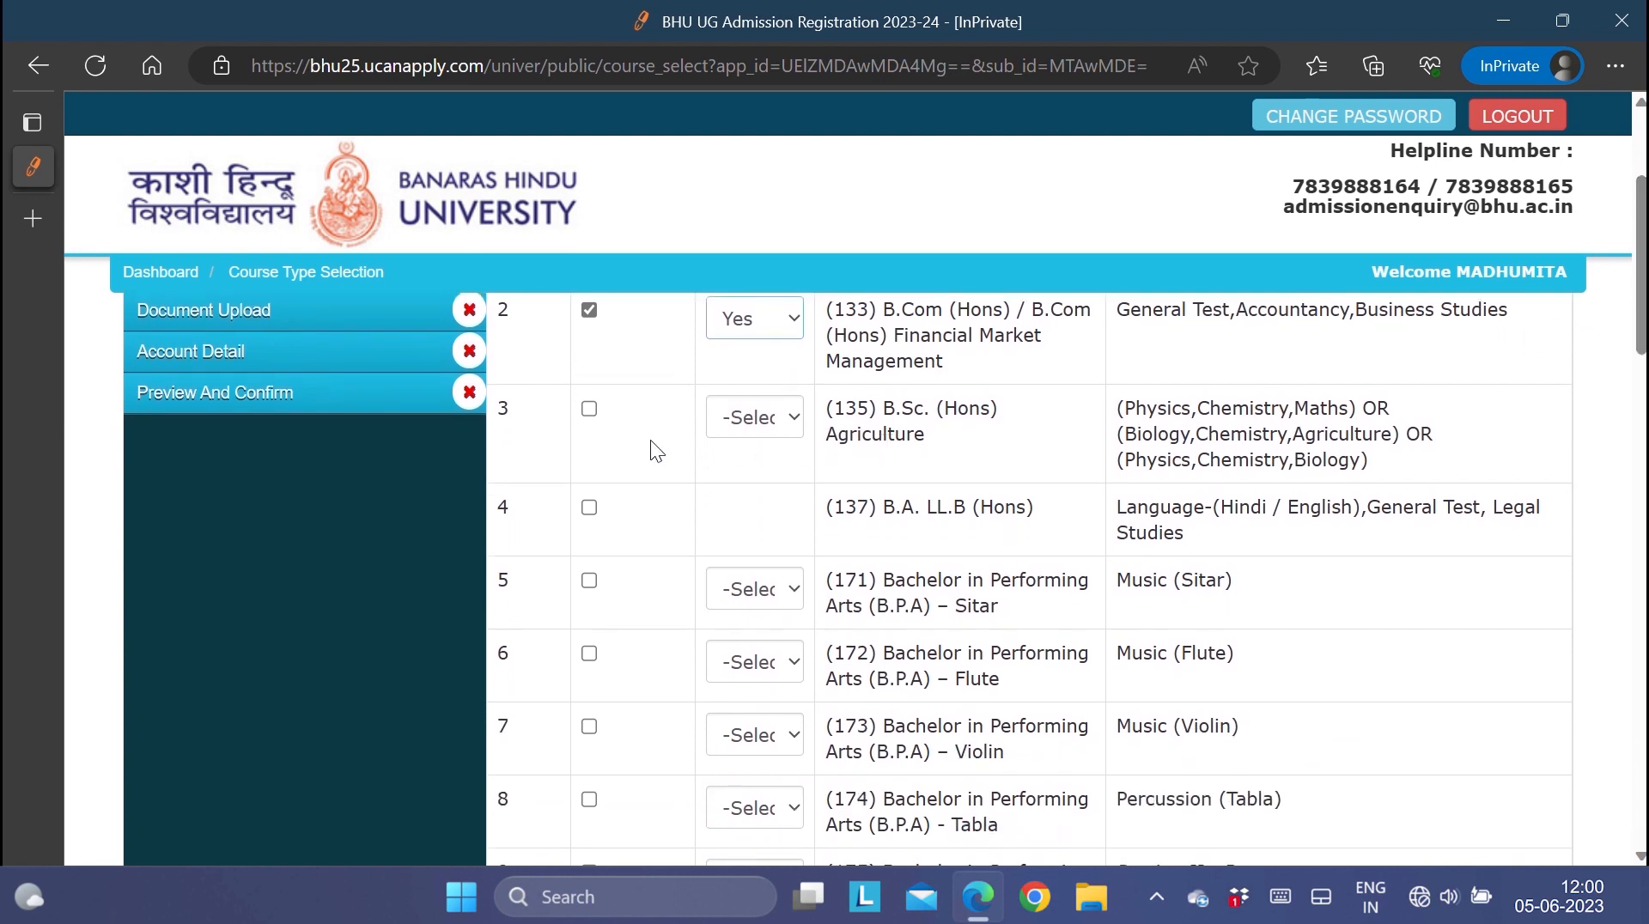
pyautogui.click(589, 508)
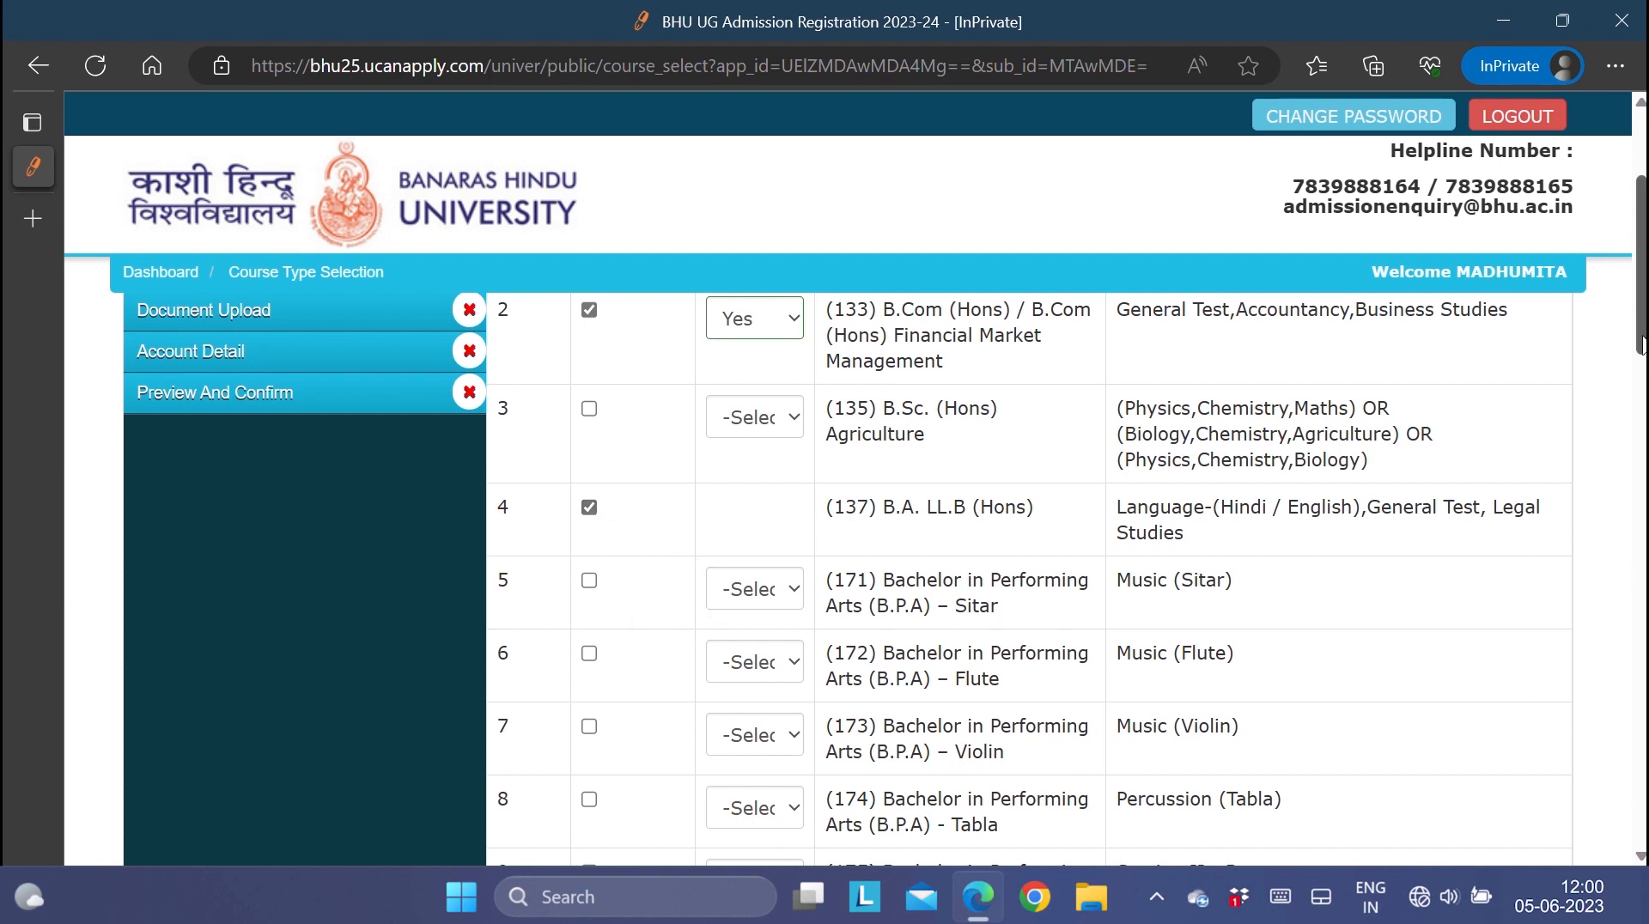
# Add B.Sc (Hons) Maths Group and Biology Group, each with Paid Seat set to Yes
pyautogui.scroll(-1, 1641, 275)
pyautogui.scroll(-1, 848, 578)
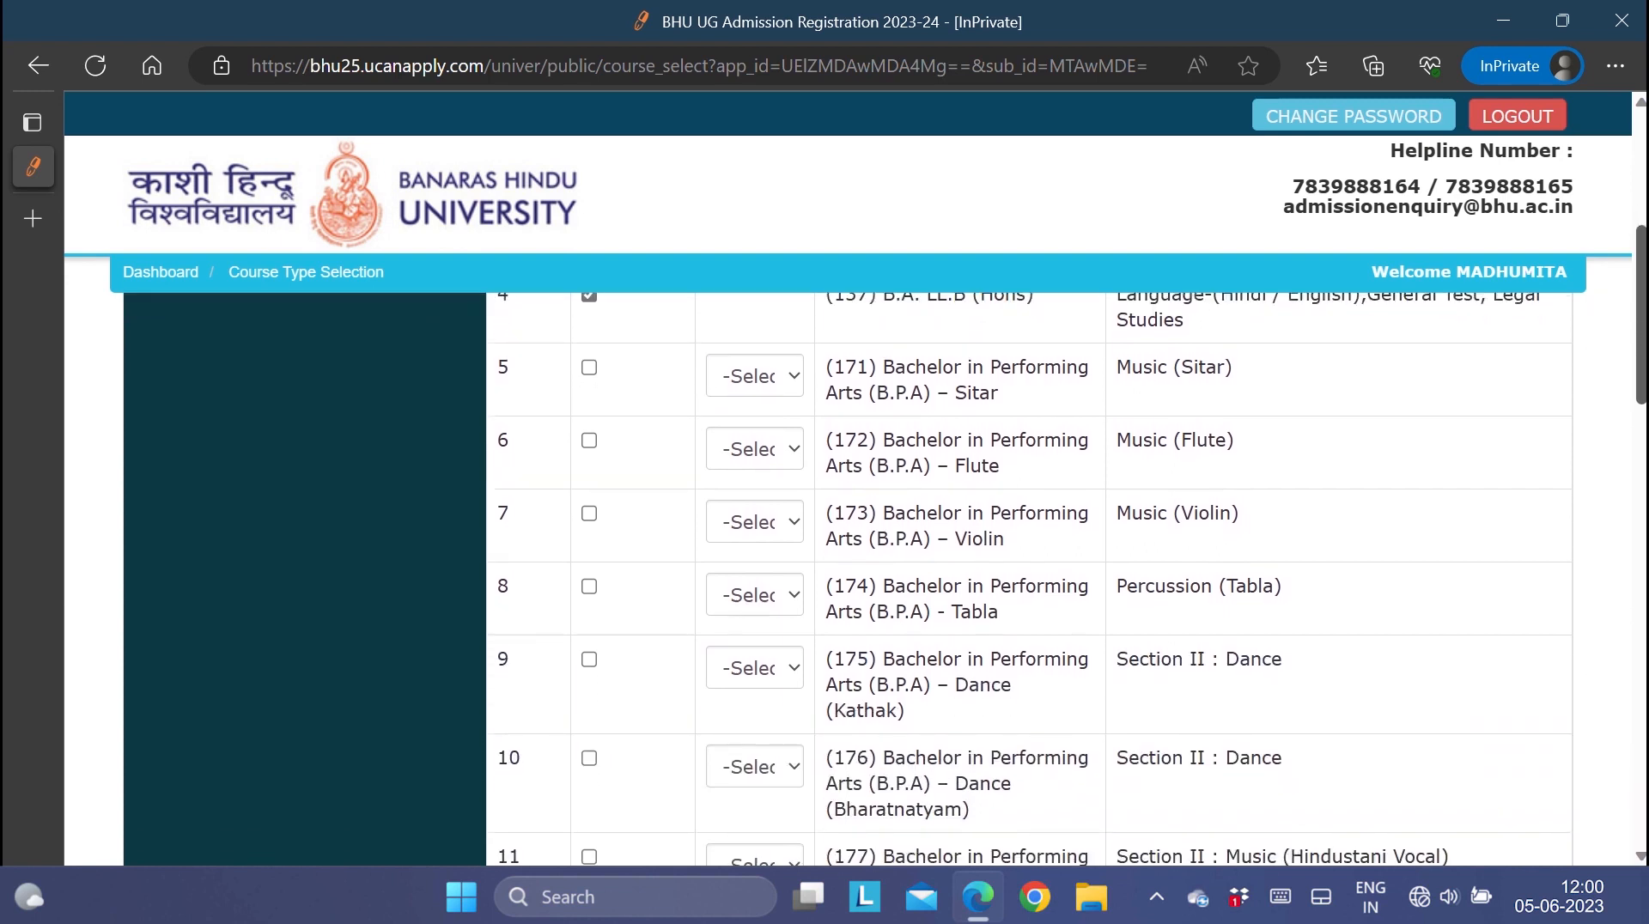
pyautogui.scroll(1, 848, 578)
pyautogui.scroll(-3, 1031, 579)
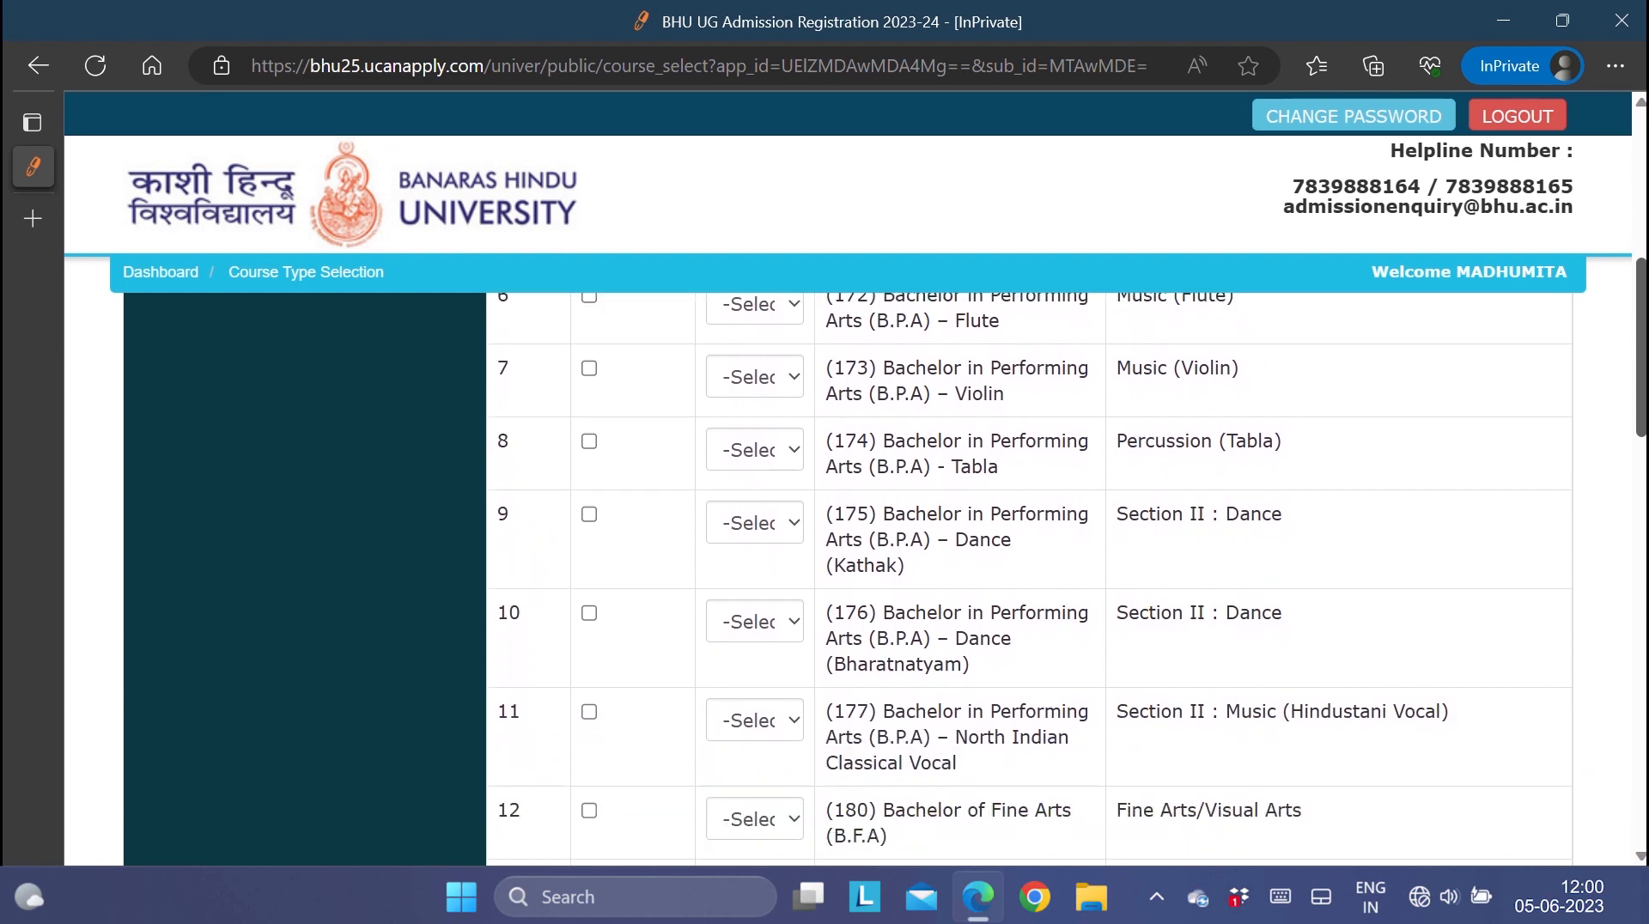
pyautogui.scroll(-4, 1030, 580)
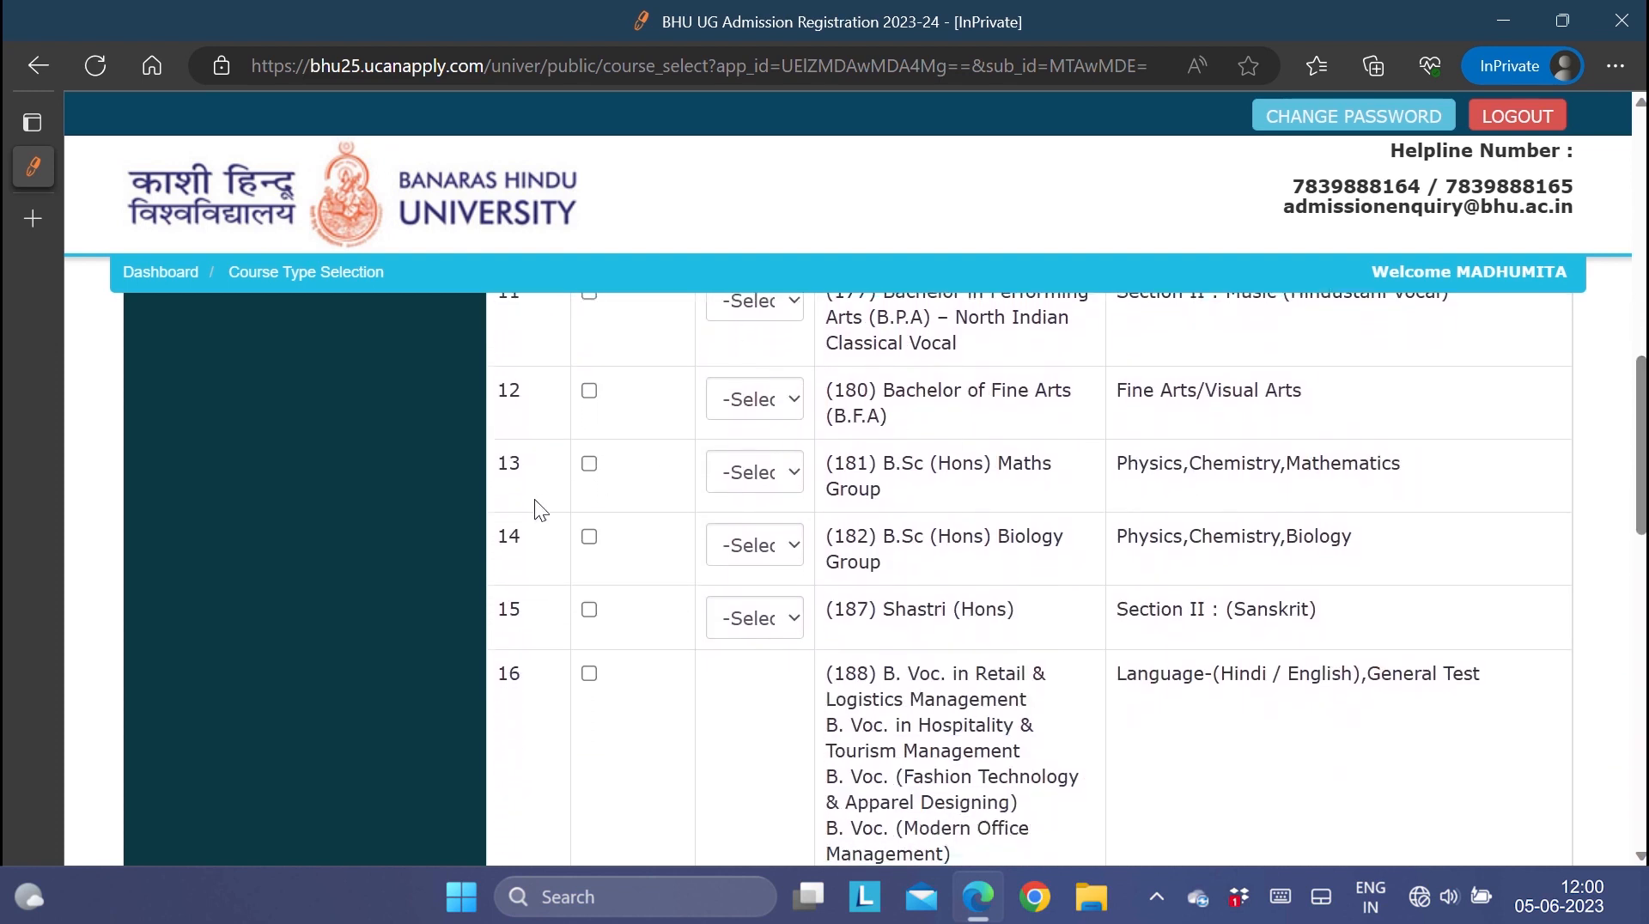
pyautogui.click(790, 481)
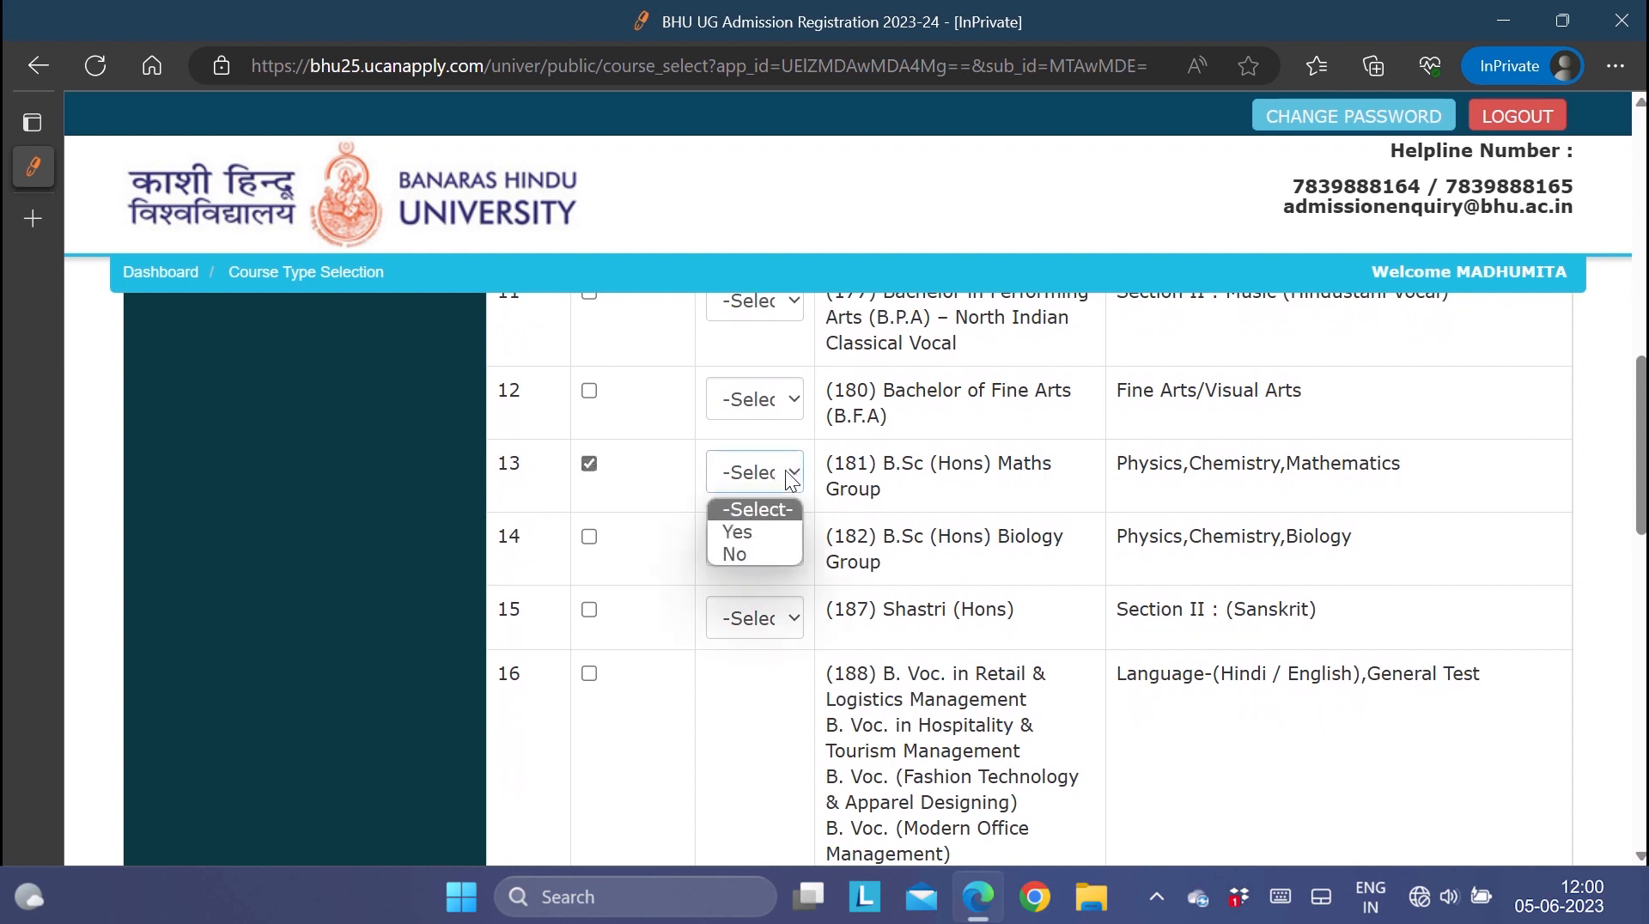
pyautogui.click(776, 536)
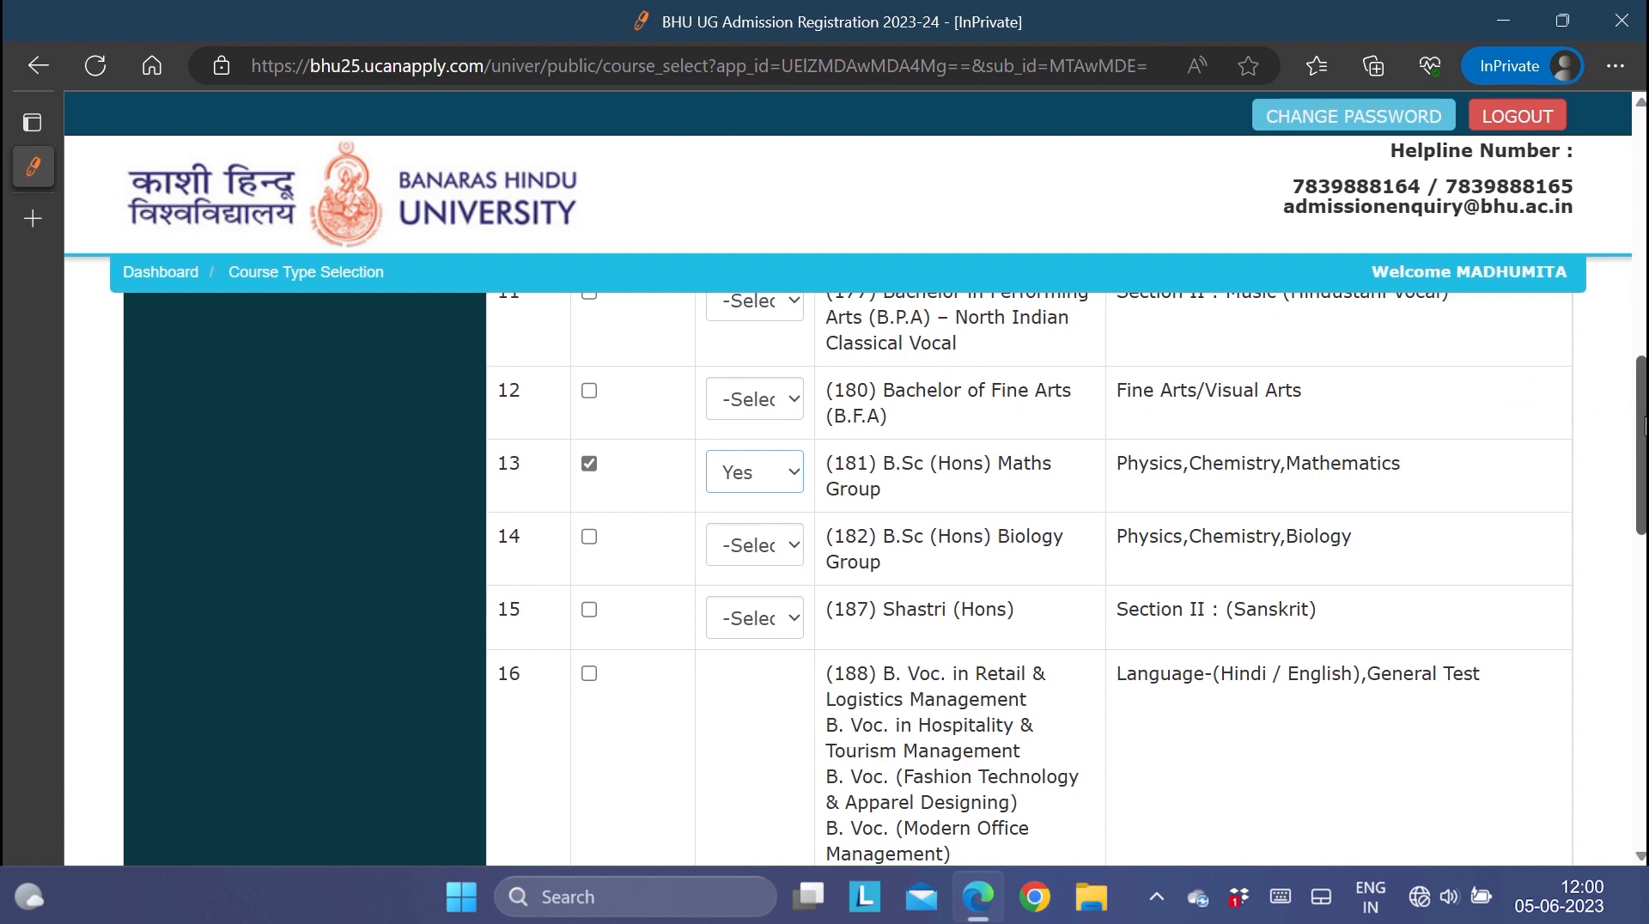
pyautogui.scroll(-1, 1116, 421)
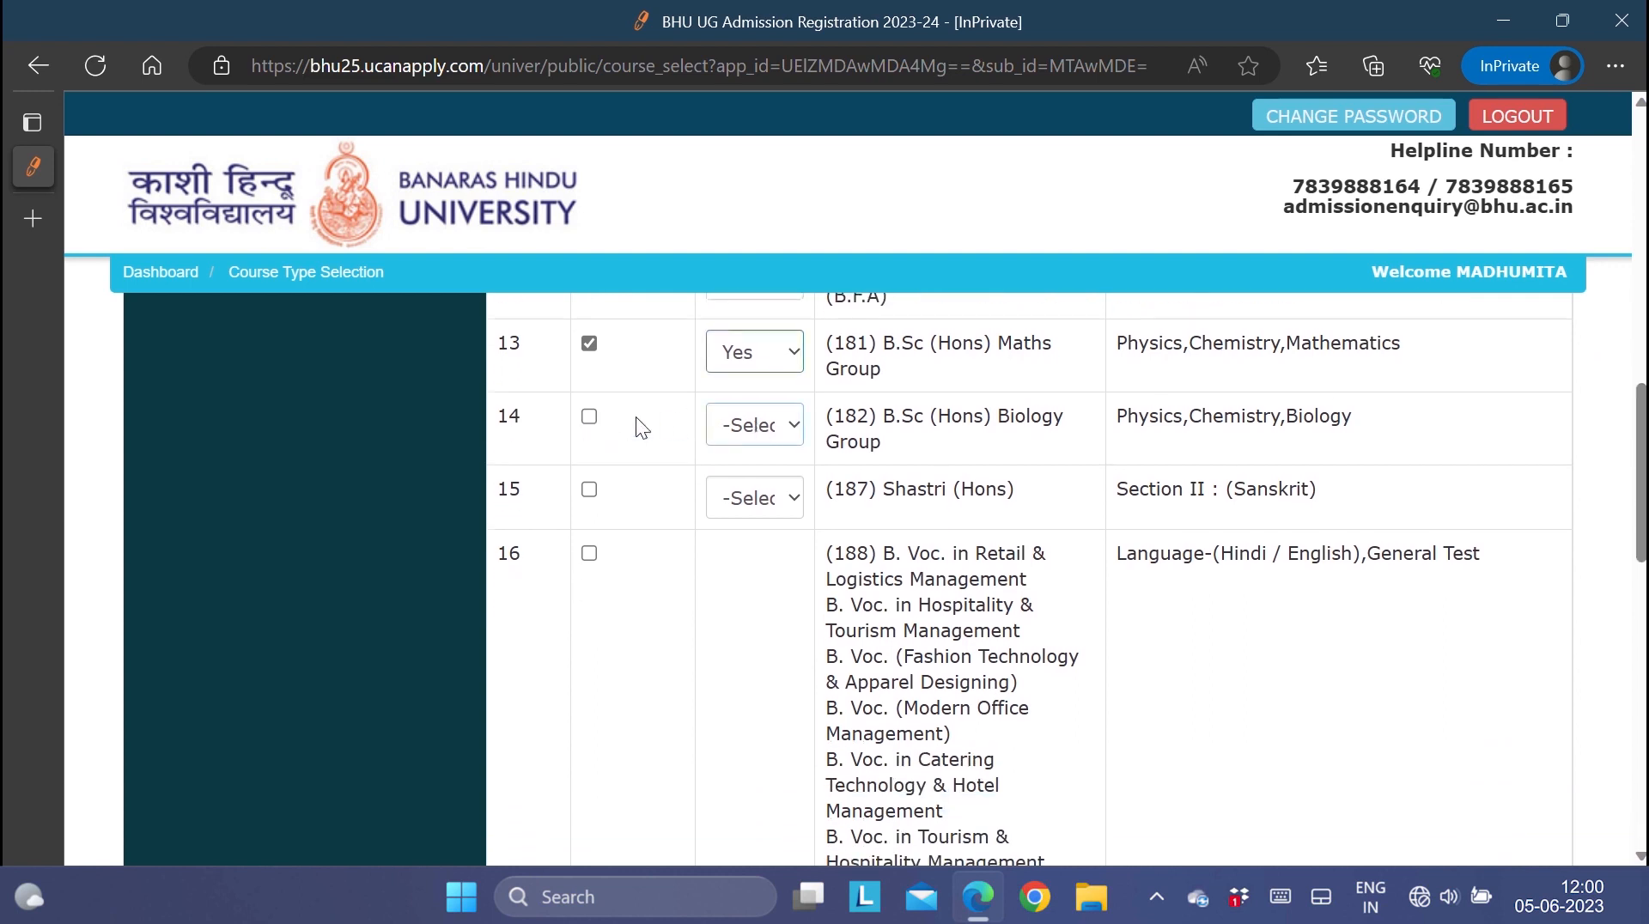
pyautogui.click(585, 420)
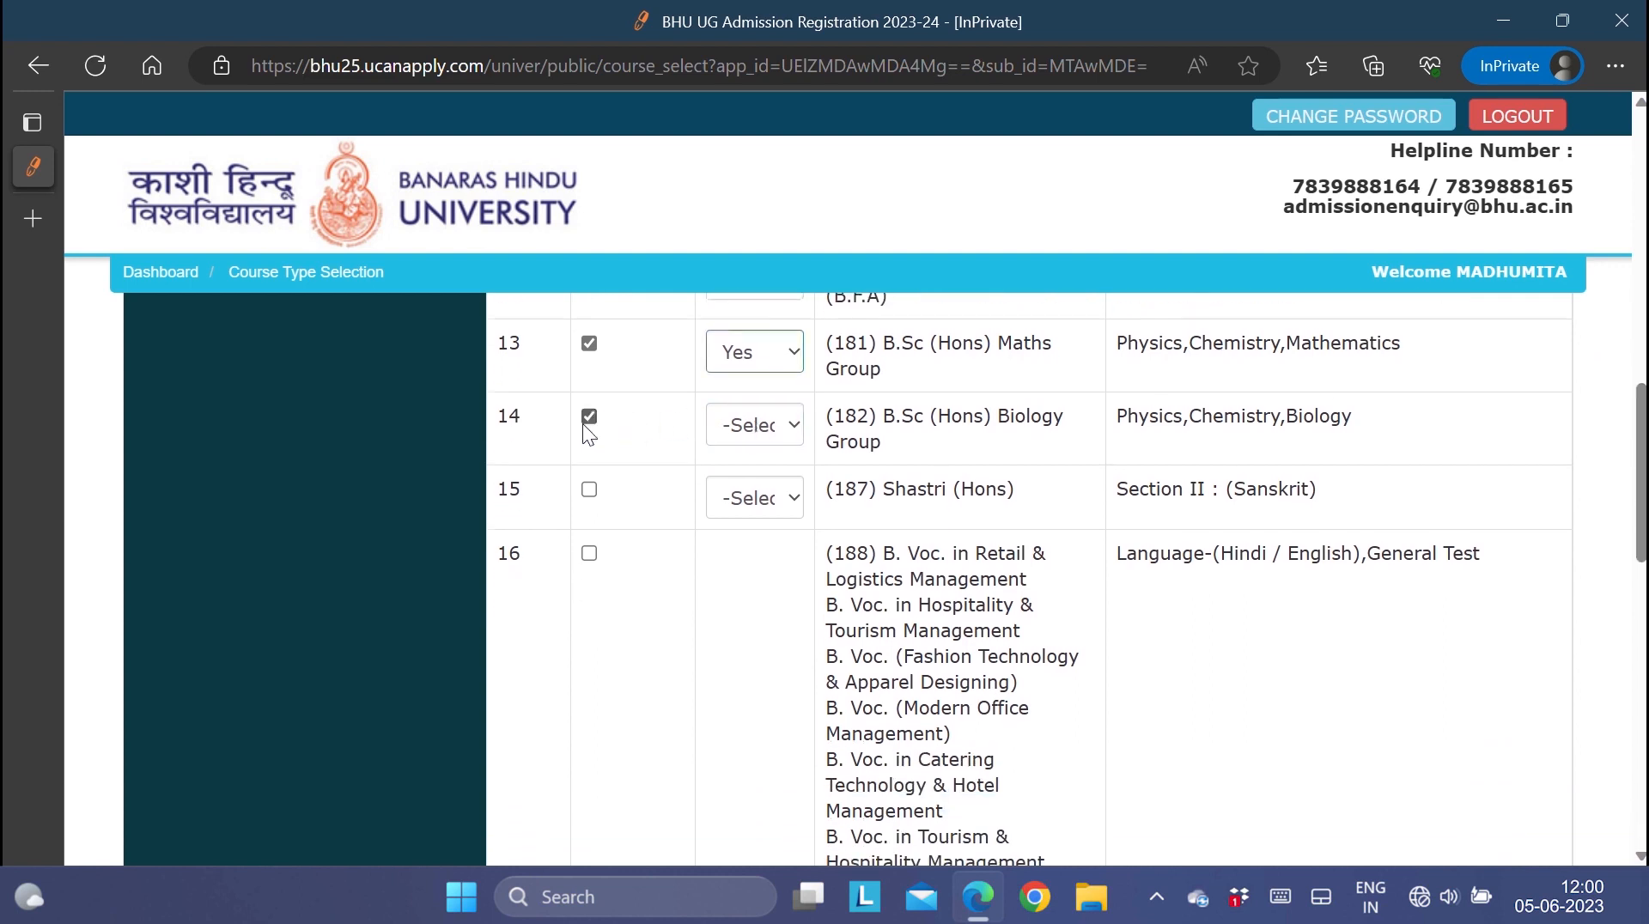
pyautogui.click(796, 424)
pyautogui.click(766, 484)
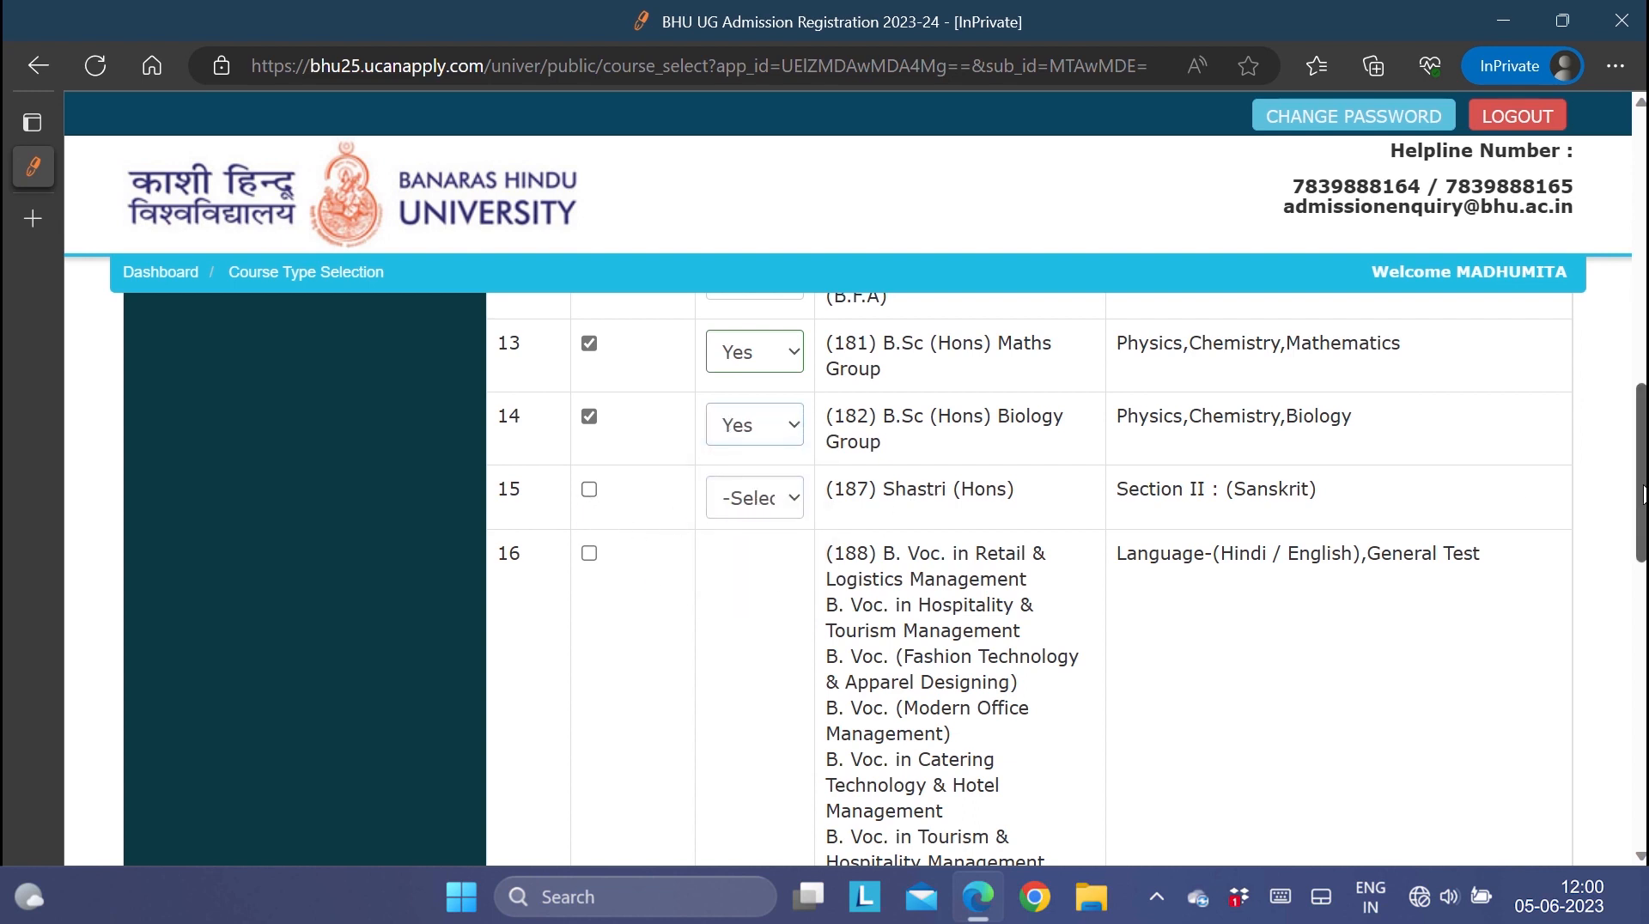
# Calculate the fees to a 1050 total and save the programme choices
pyautogui.moveTo(1644, 494); pyautogui.dragTo(1643, 727)
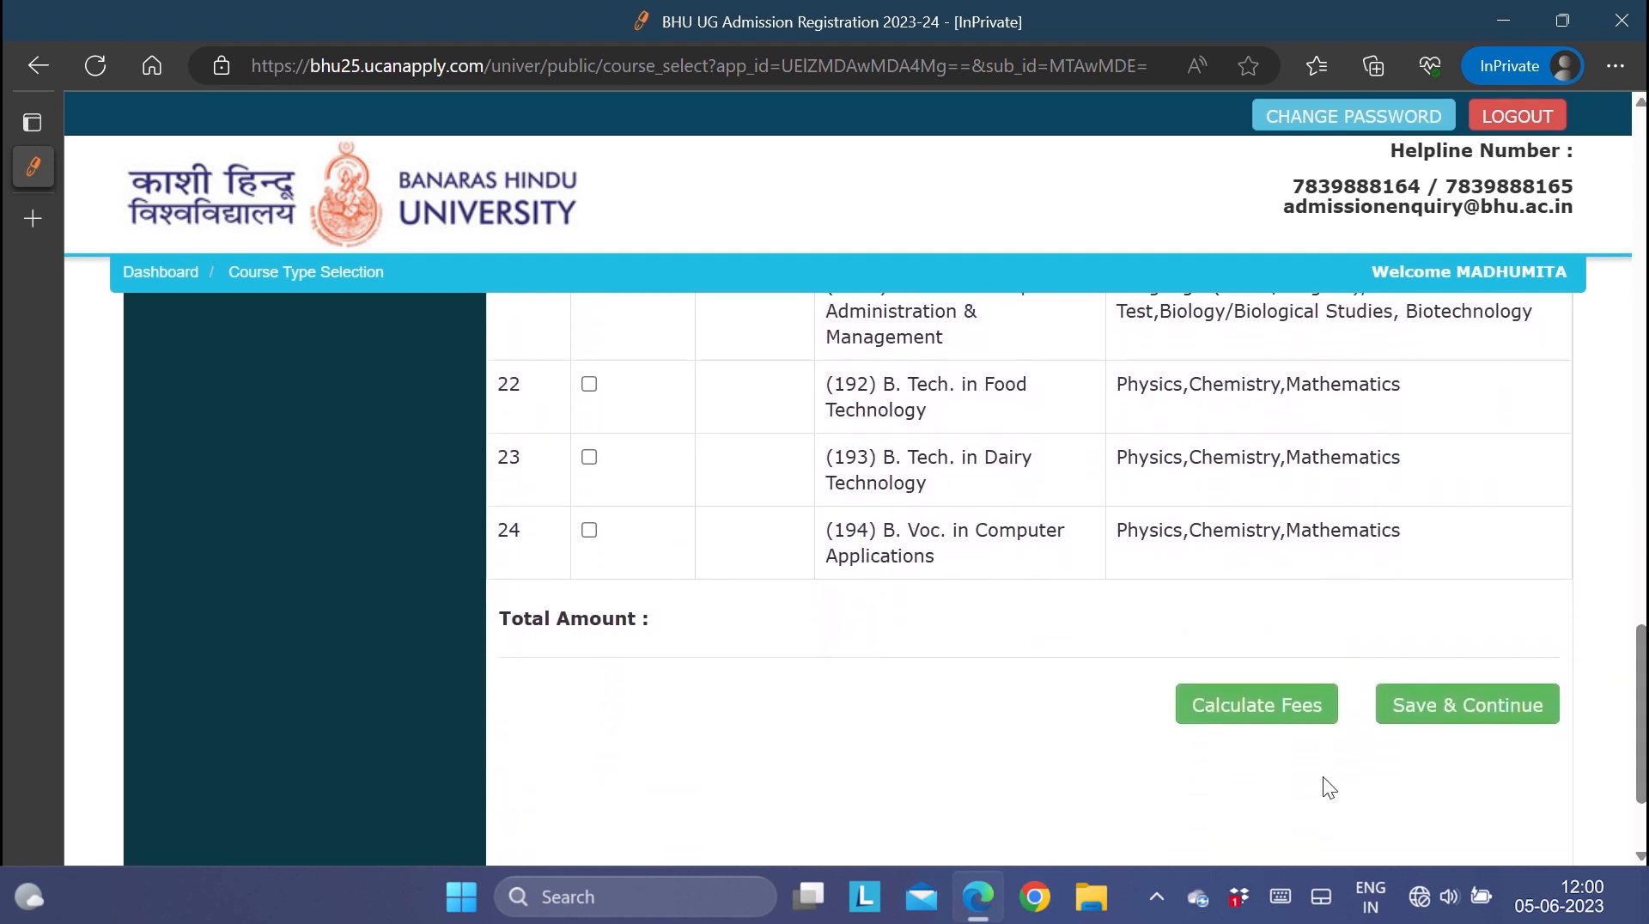
pyautogui.click(1273, 711)
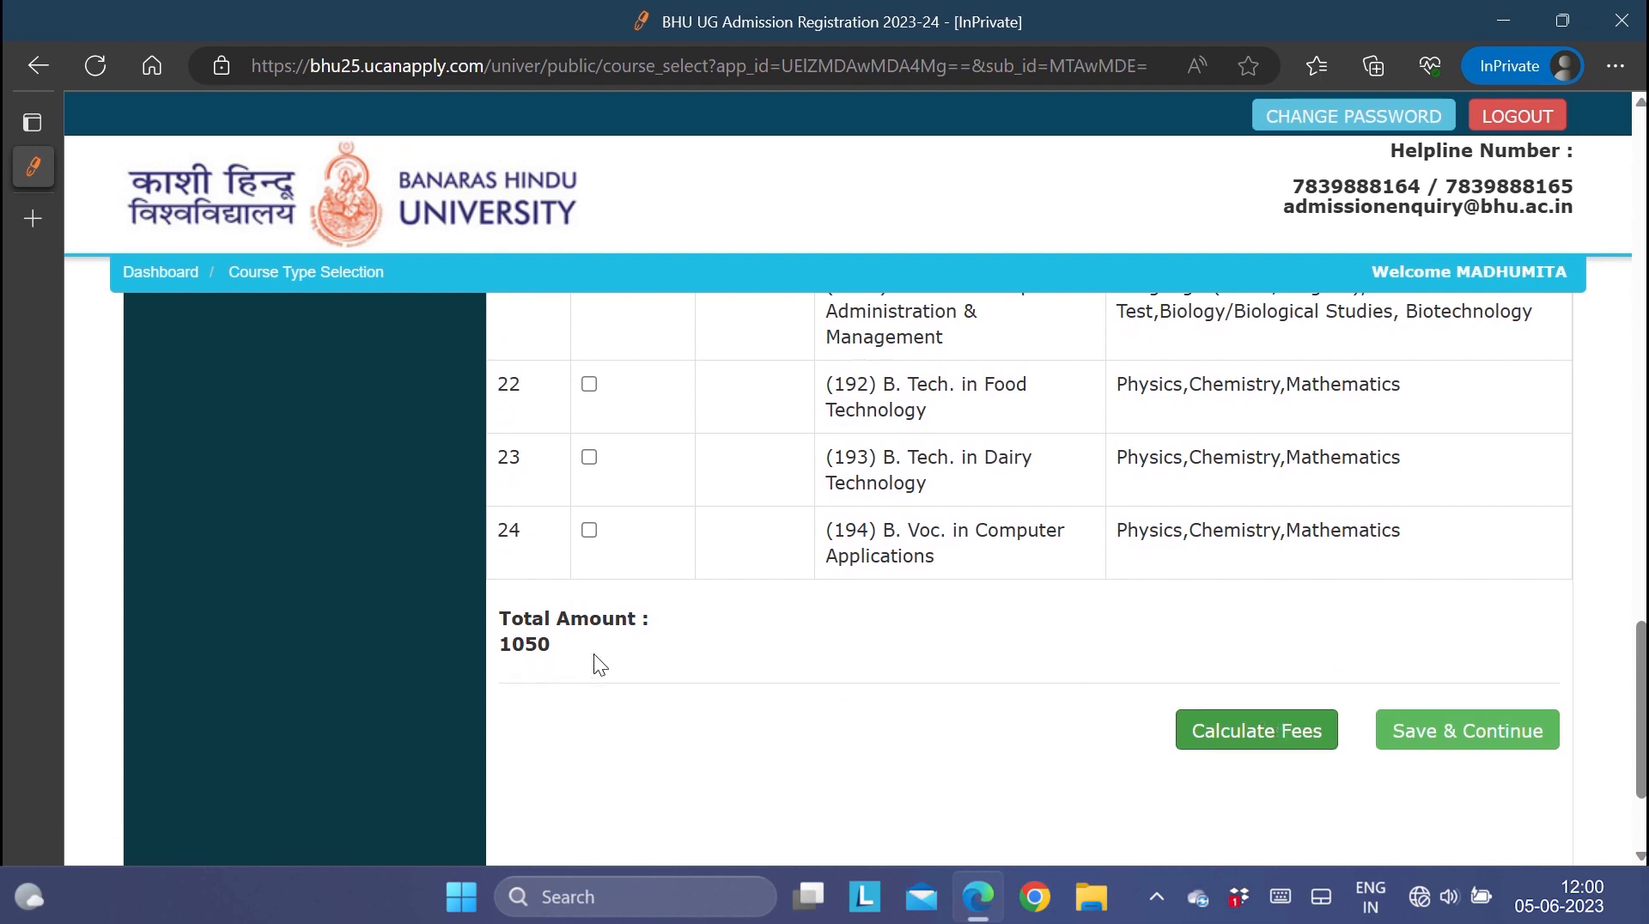
pyautogui.click(1503, 750)
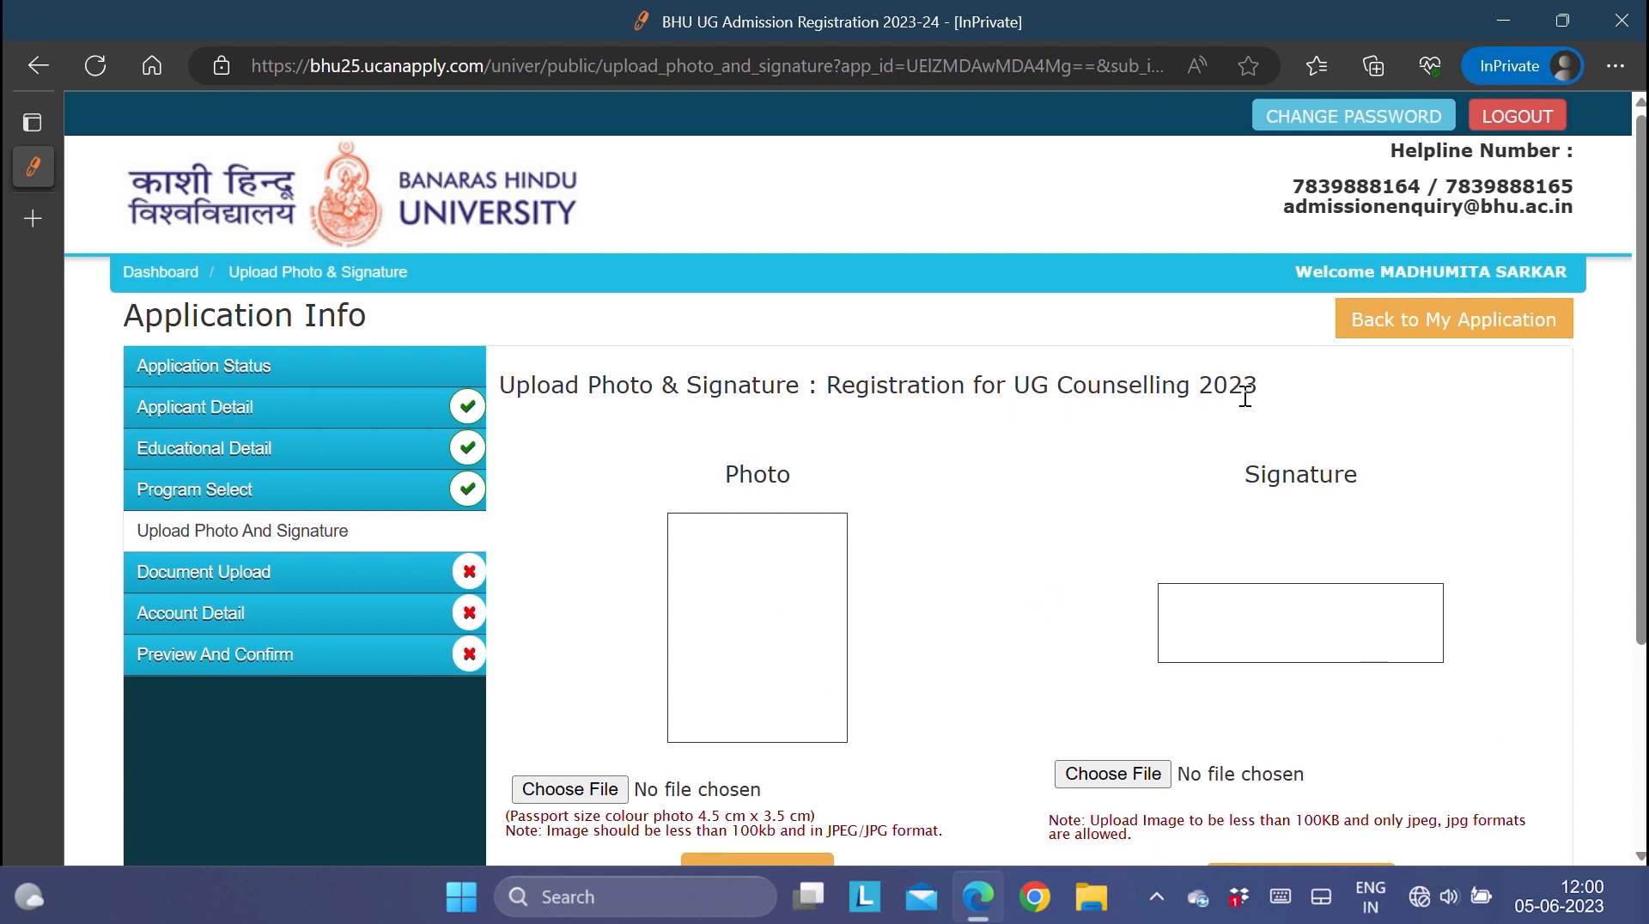
# Upload the PASSPORT SIZE PHOTO image as the applicant photo
pyautogui.click(579, 790)
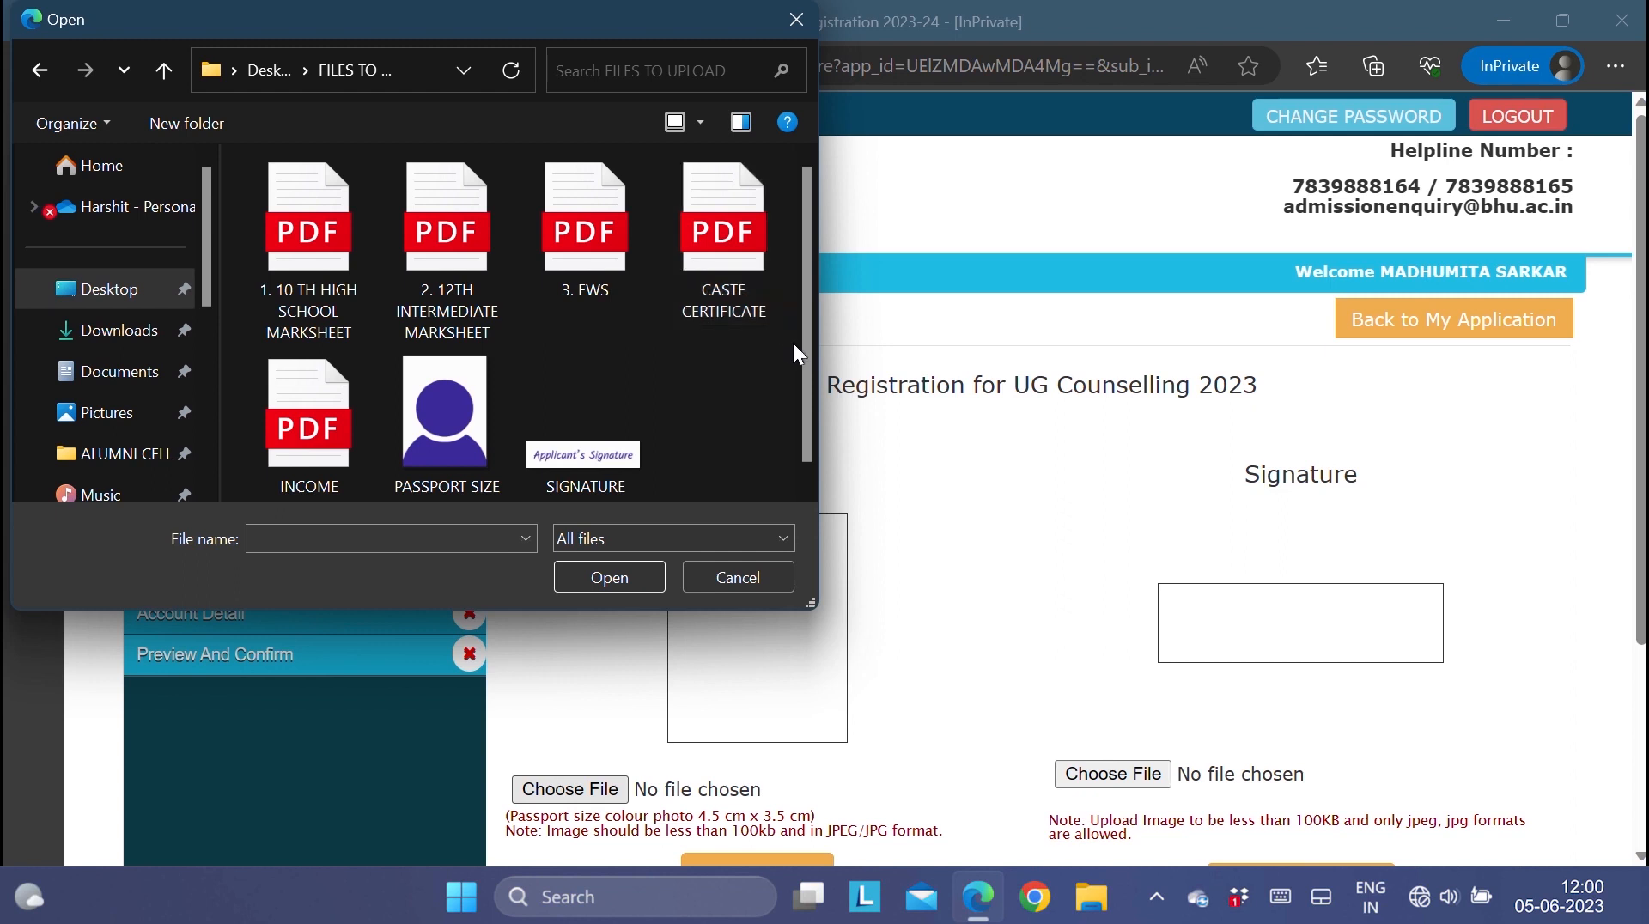
pyautogui.moveTo(804, 369); pyautogui.dragTo(816, 414)
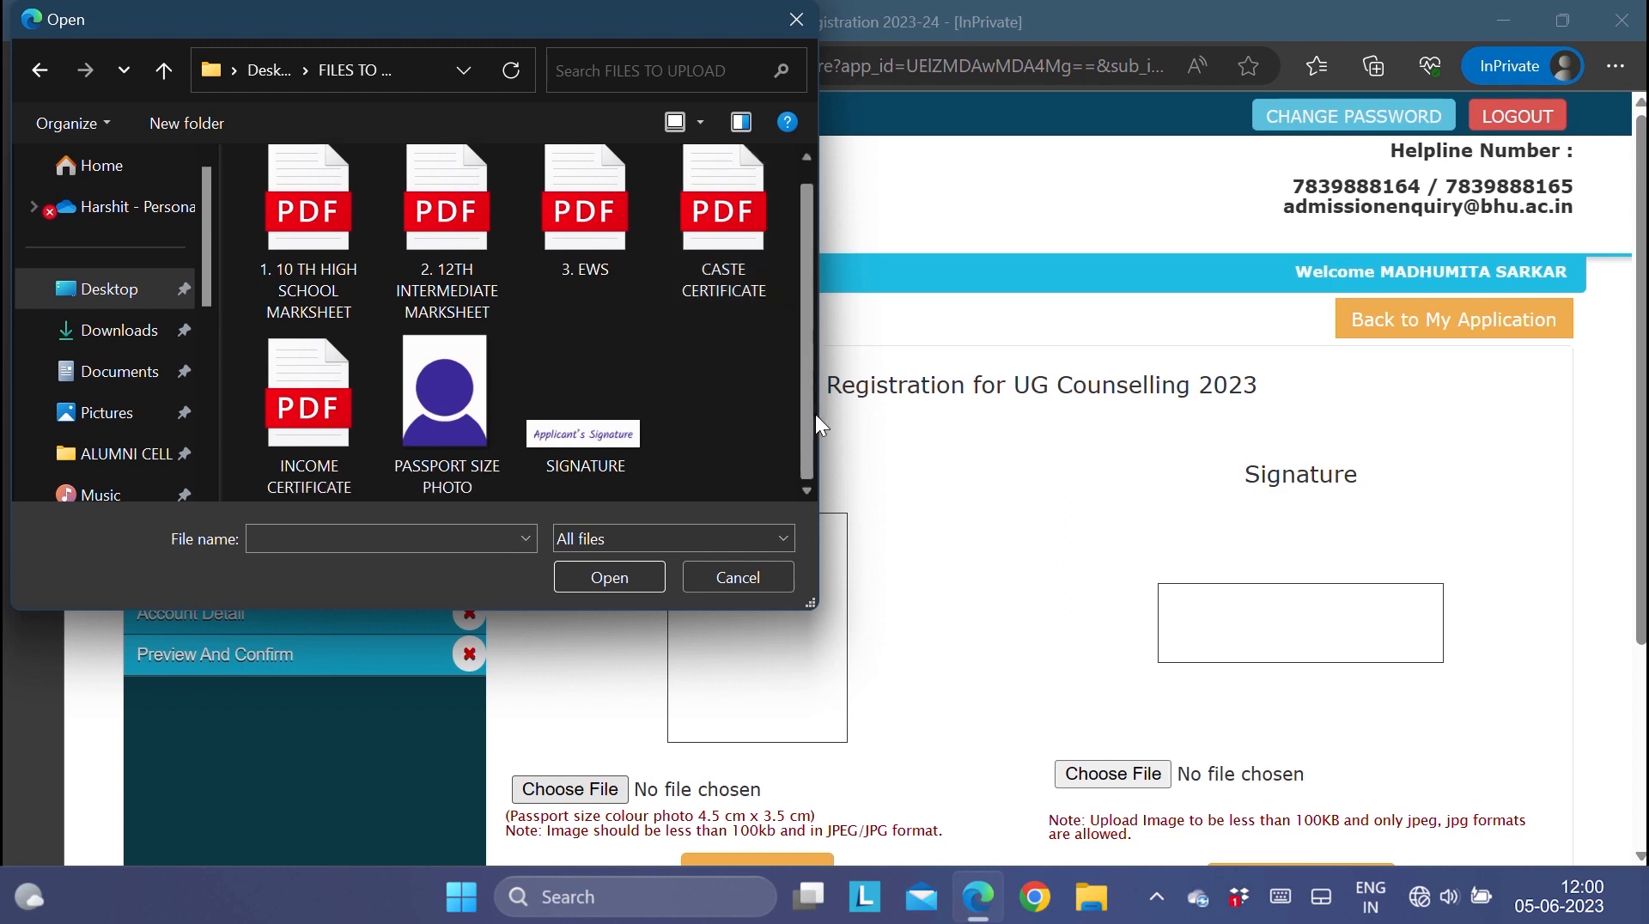
pyautogui.doubleClick(404, 414)
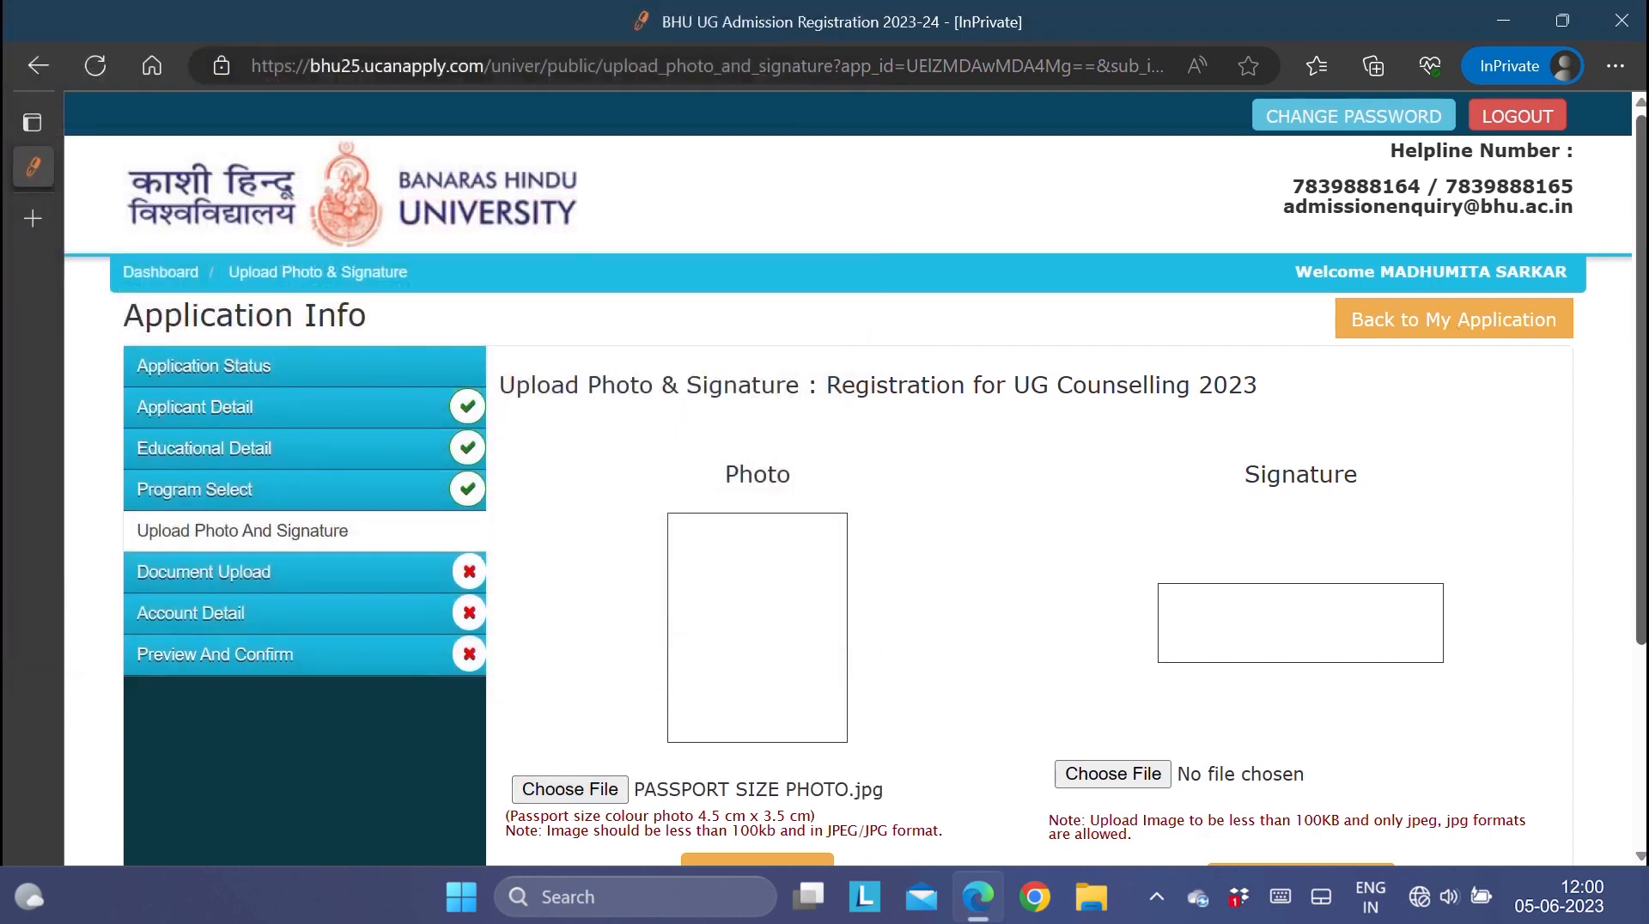
pyautogui.scroll(-2, 859, 516)
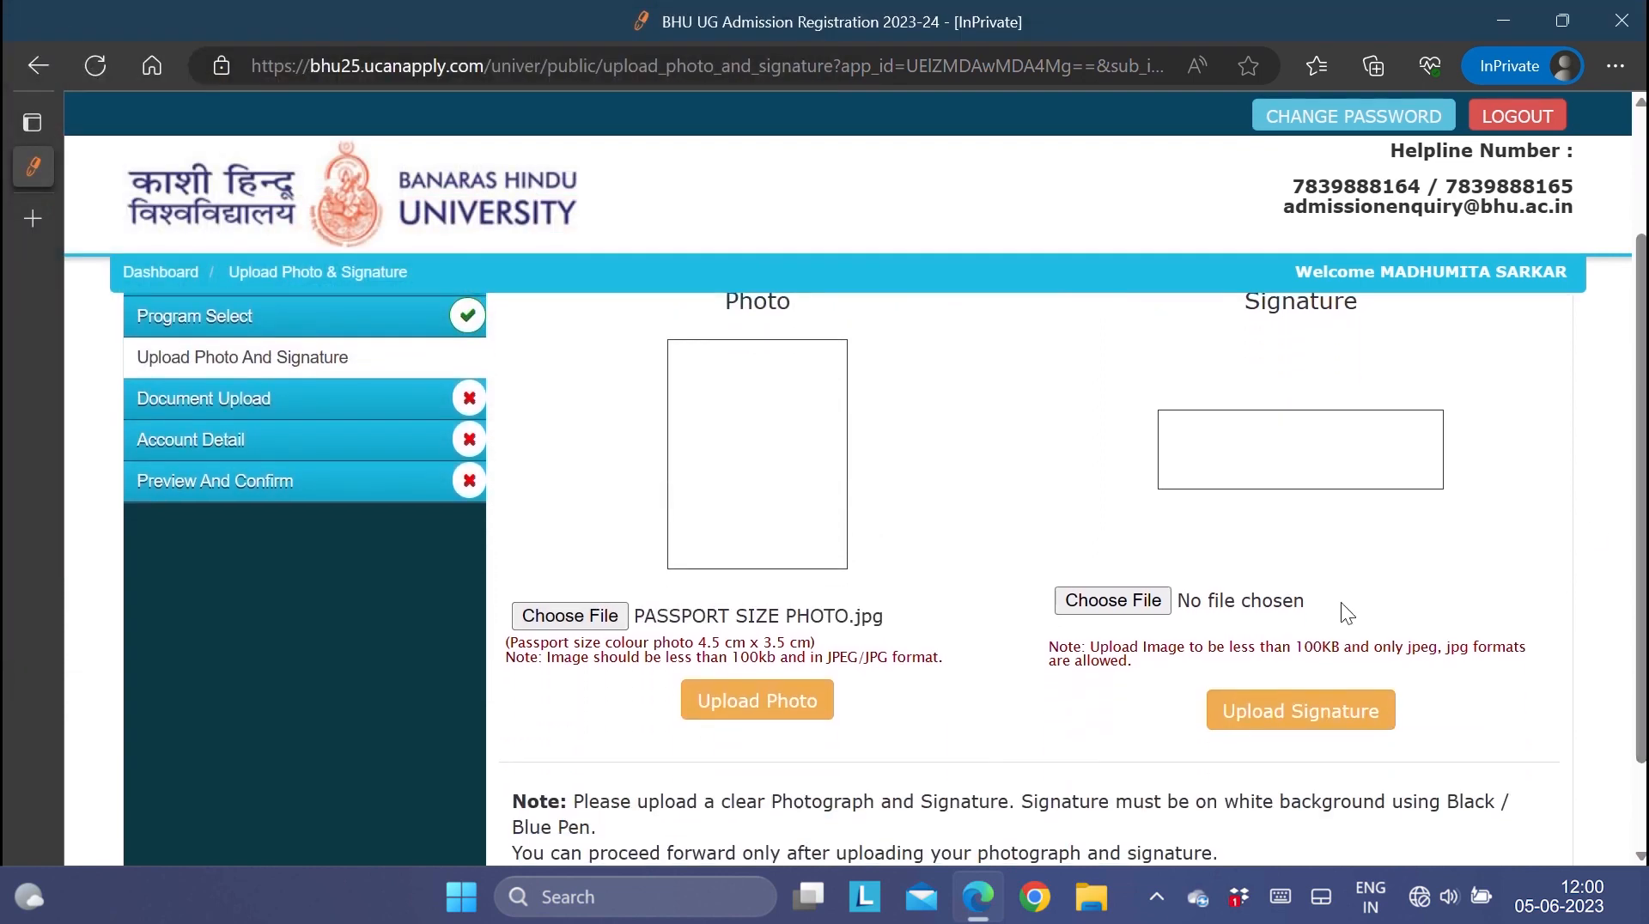
pyautogui.click(783, 718)
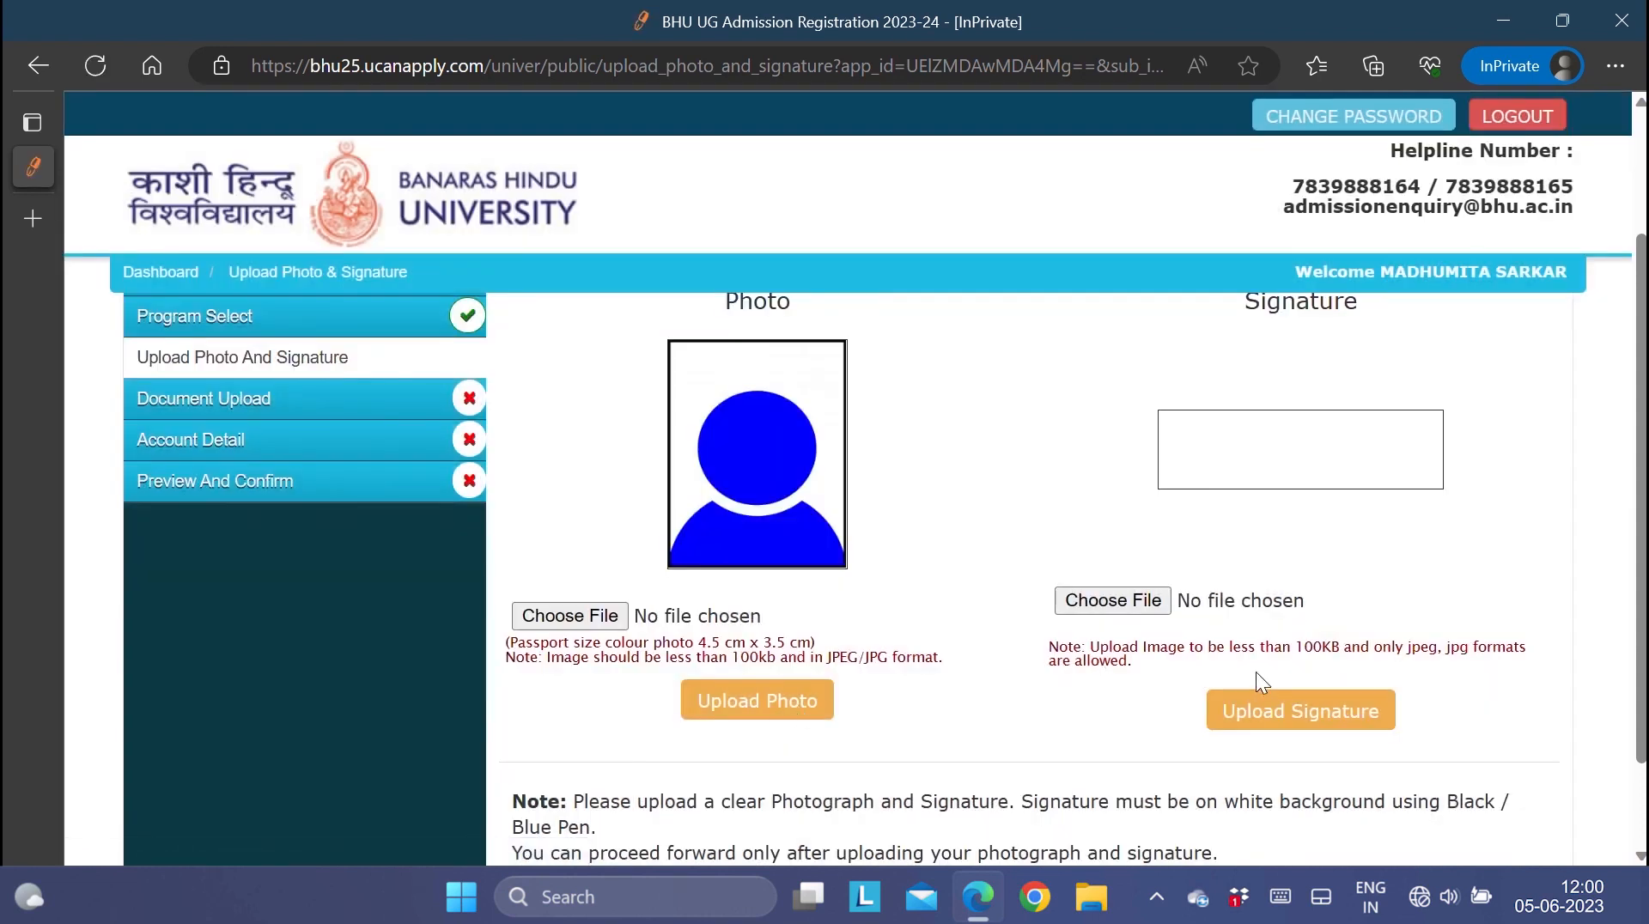
# Upload the SIGNATURE image, then save photo and signature
pyautogui.click(1145, 606)
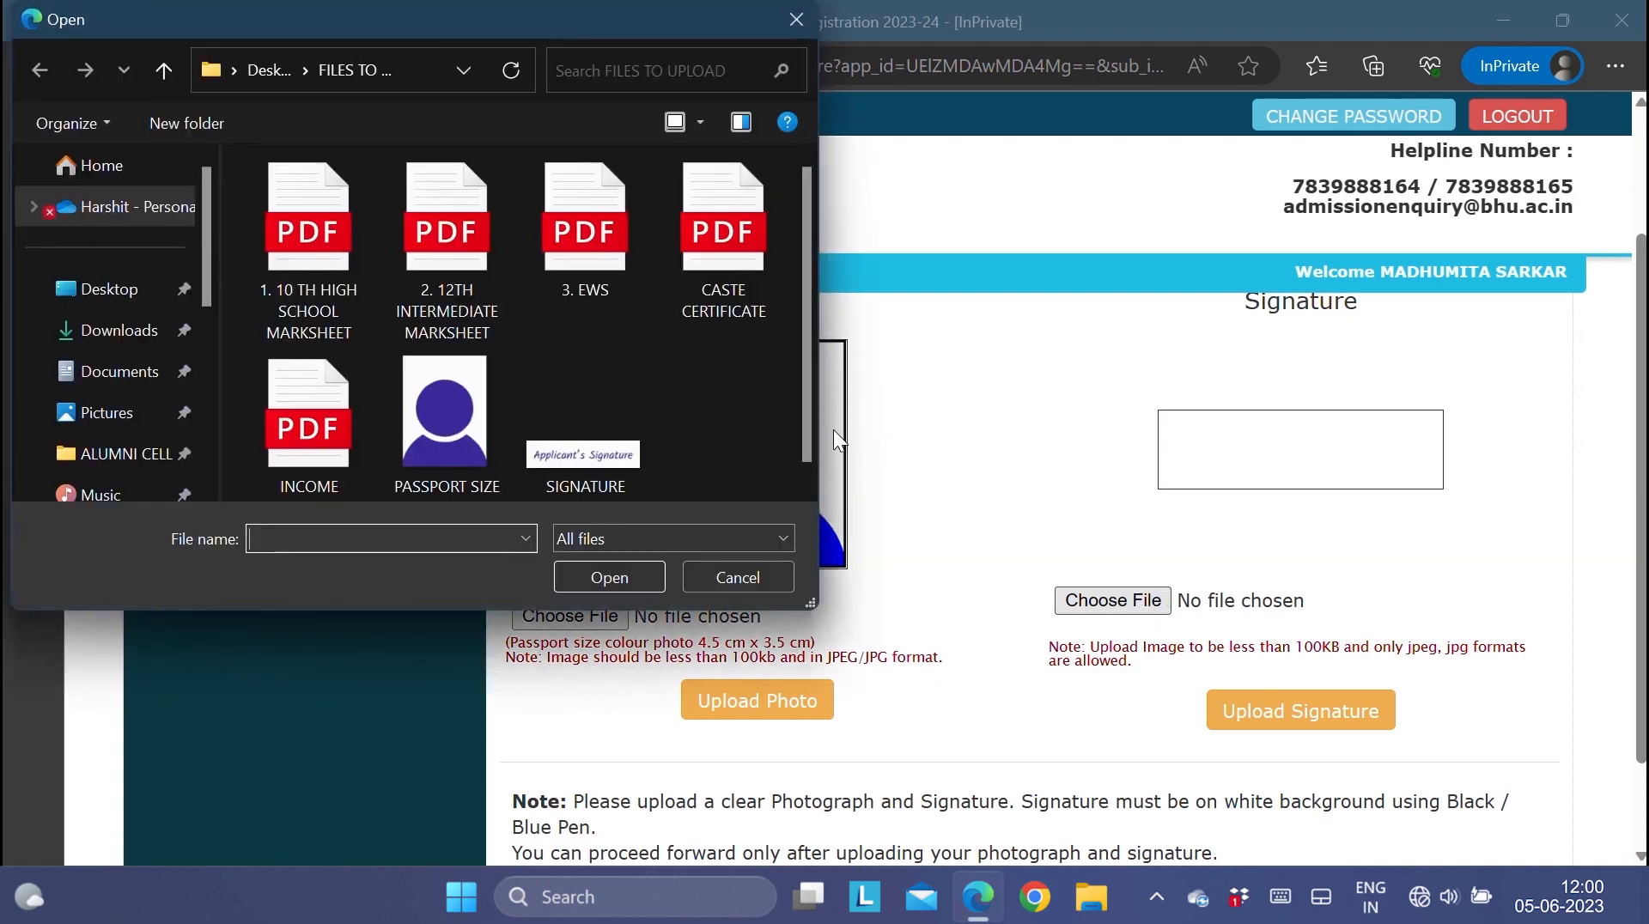
pyautogui.click(623, 458)
pyautogui.doubleClick(623, 458)
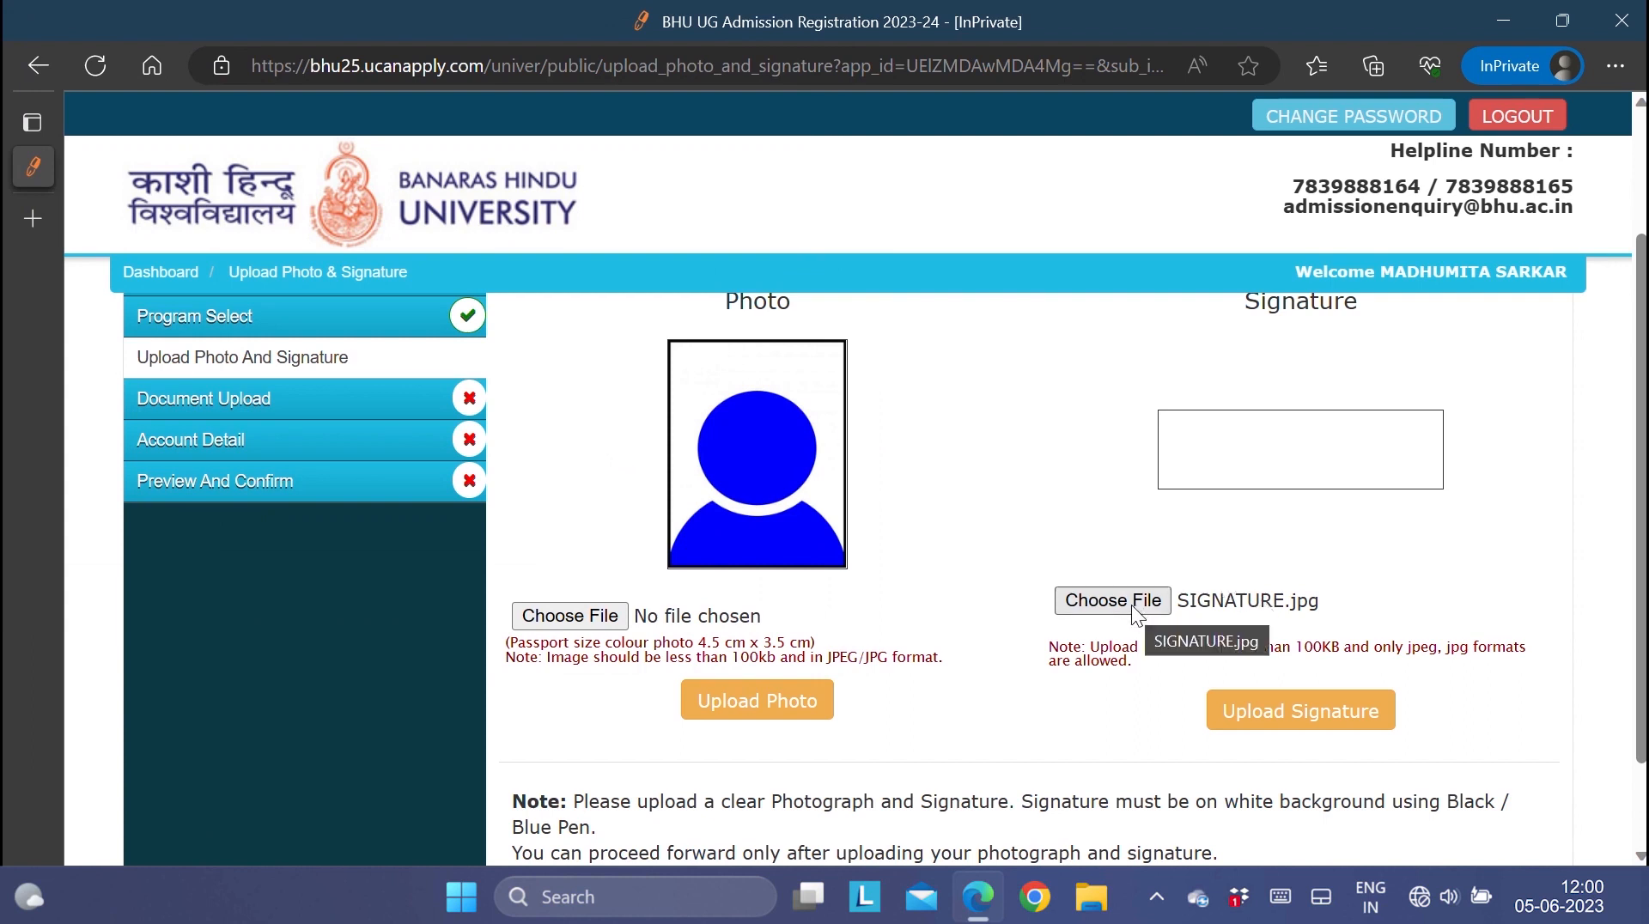
pyautogui.click(1293, 697)
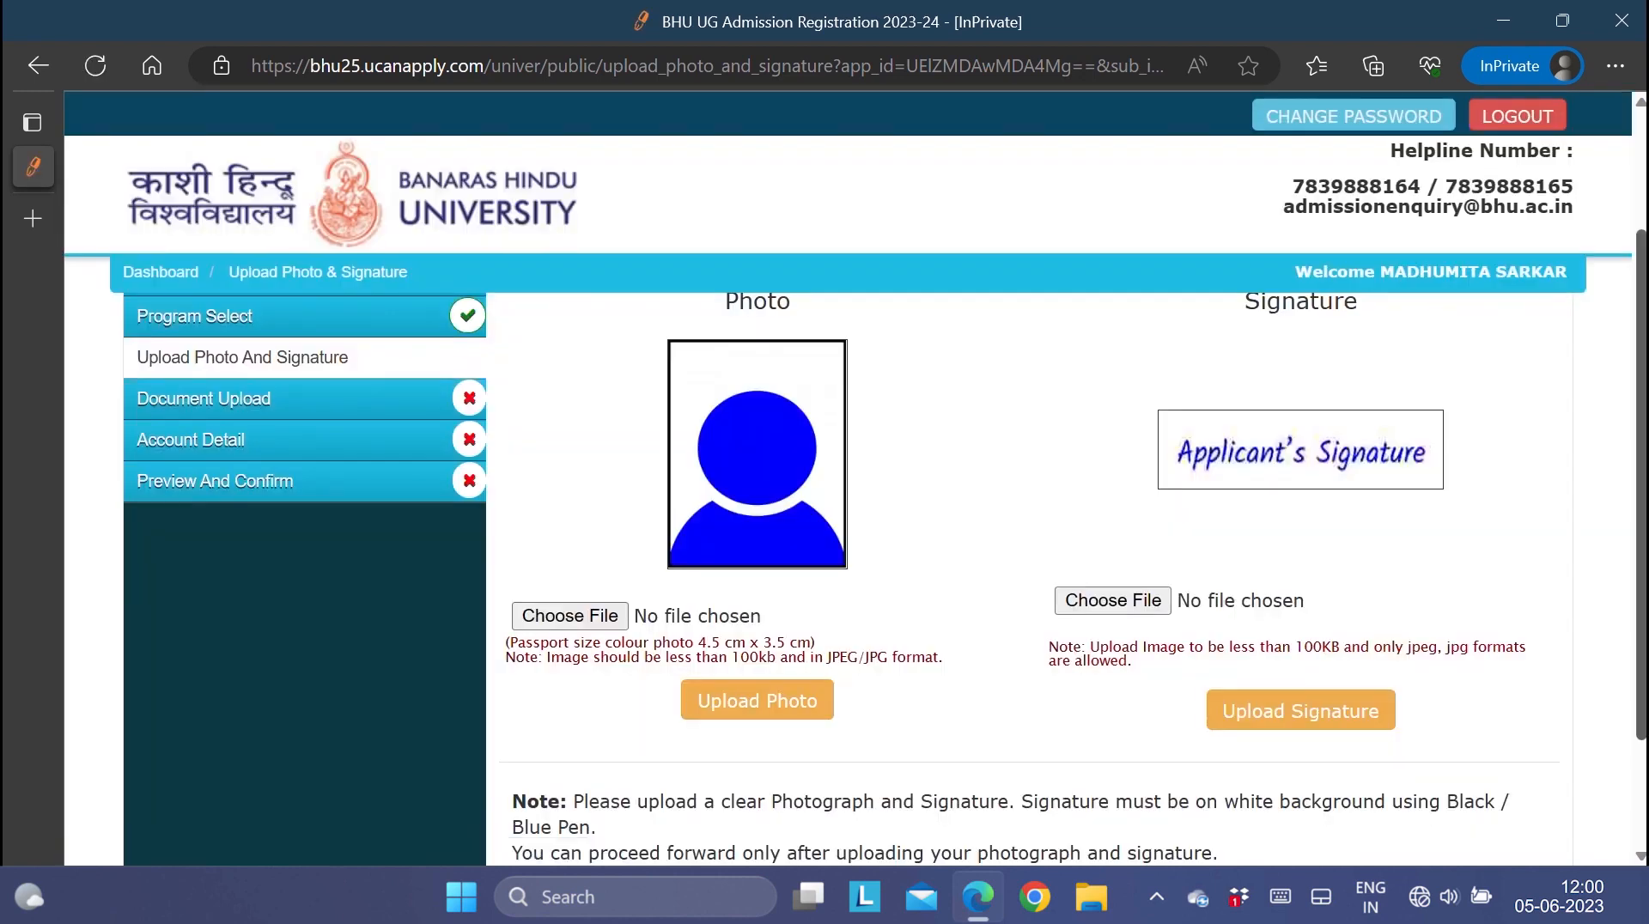
pyautogui.scroll(-2, 885, 550)
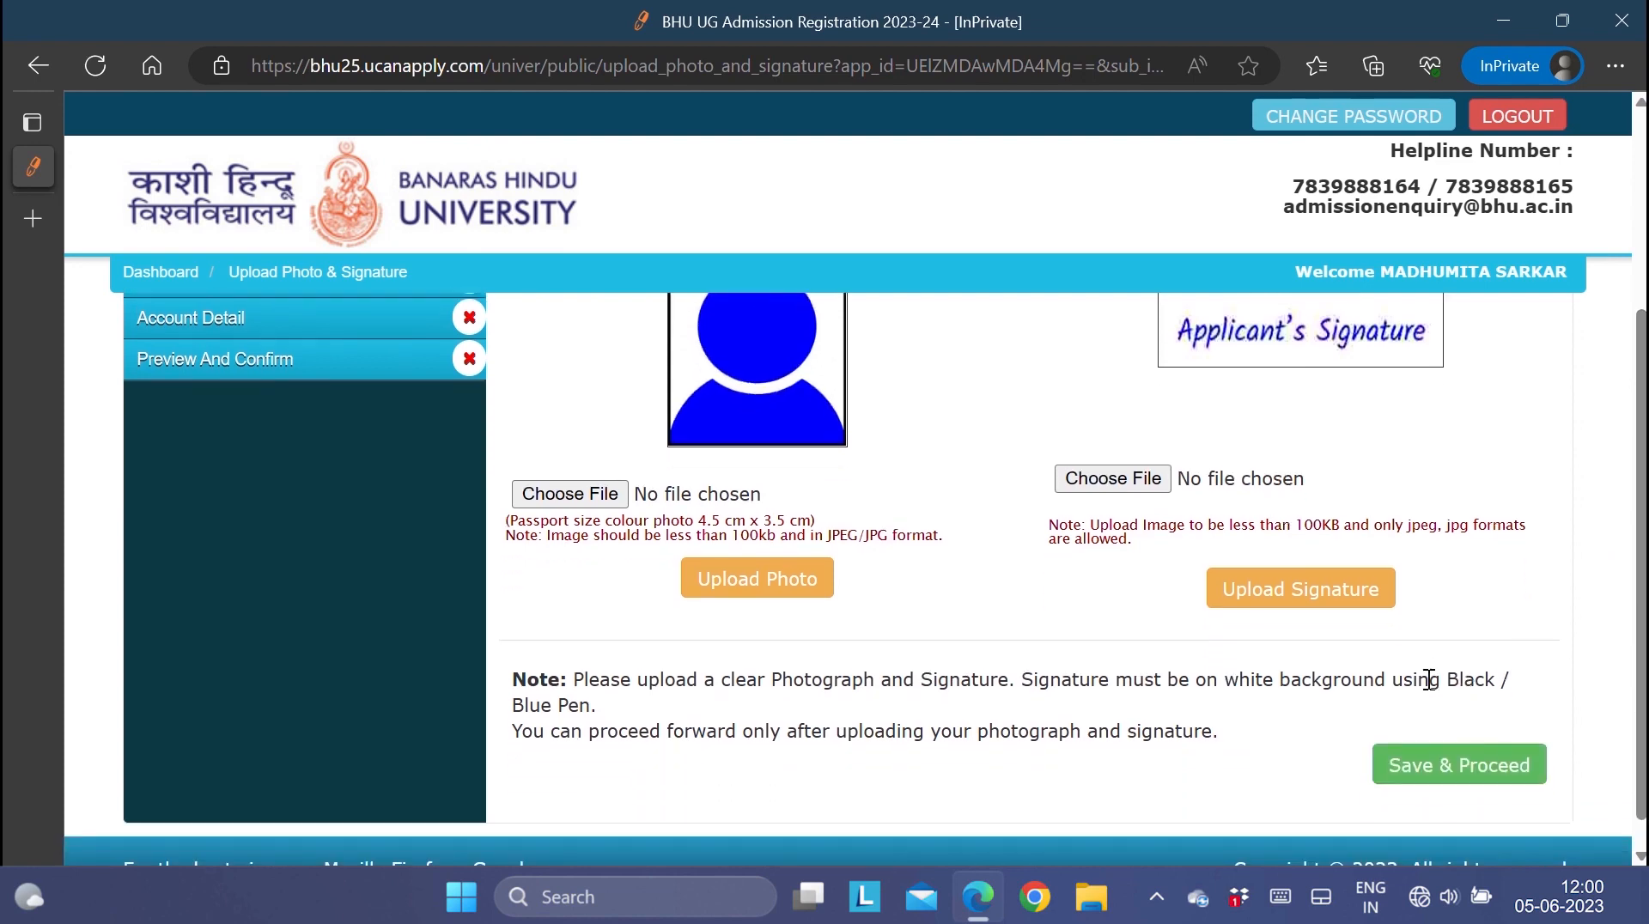
pyautogui.click(1408, 772)
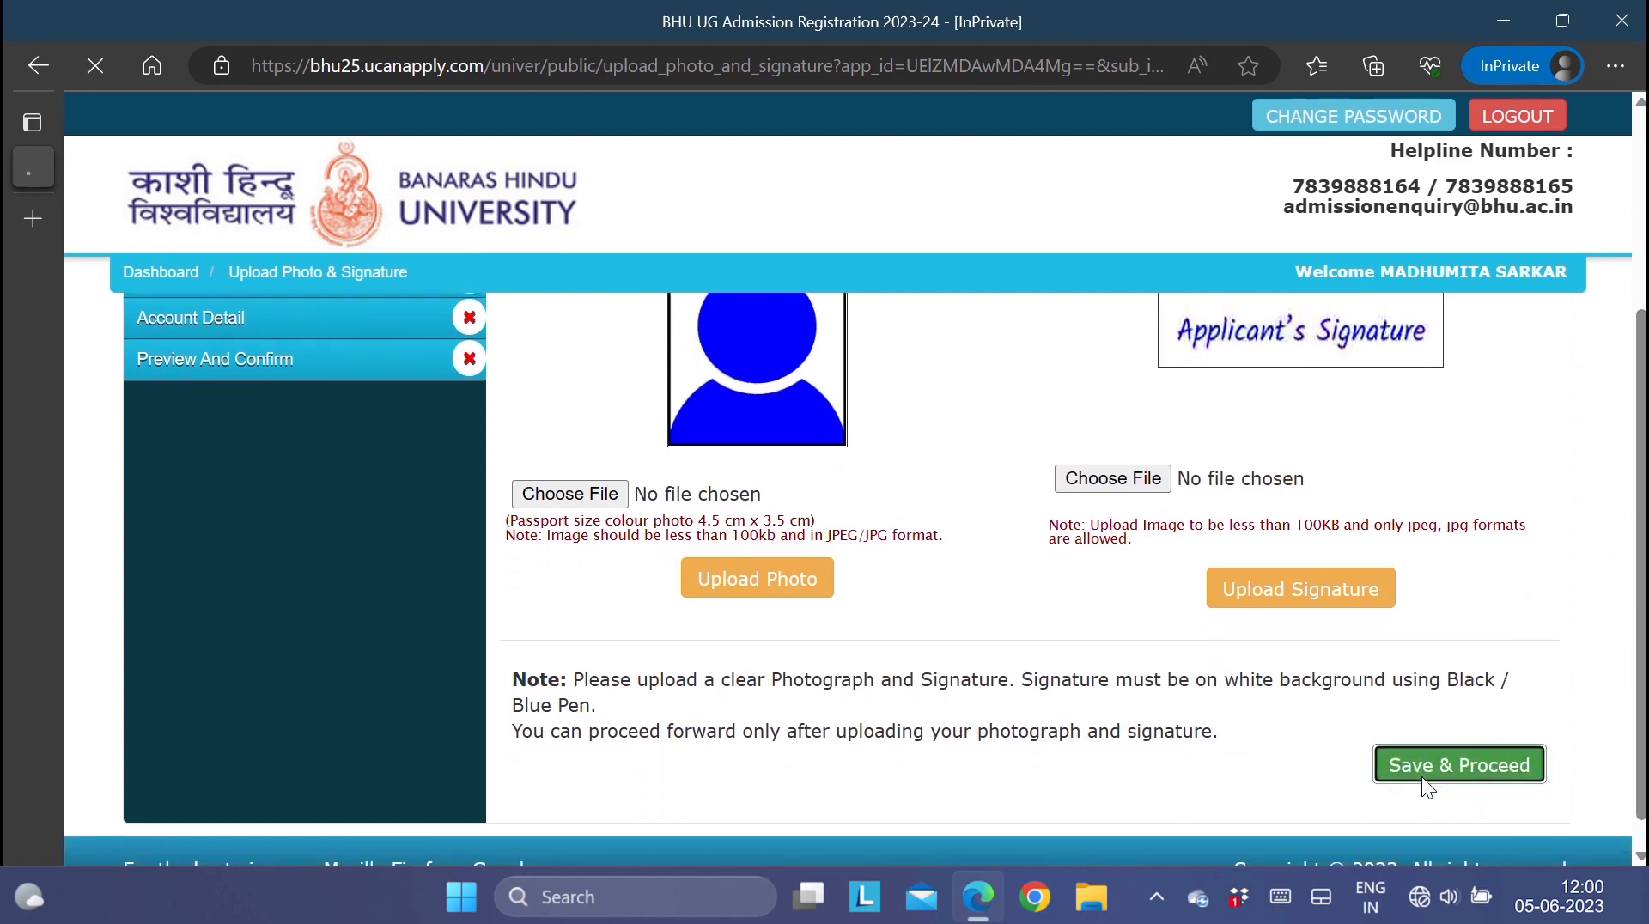
# Upload the 10th high school and 12th intermediate marksheet PDFs
pyautogui.scroll(-1, 1421, 777)
pyautogui.scroll(-2, 1271, 528)
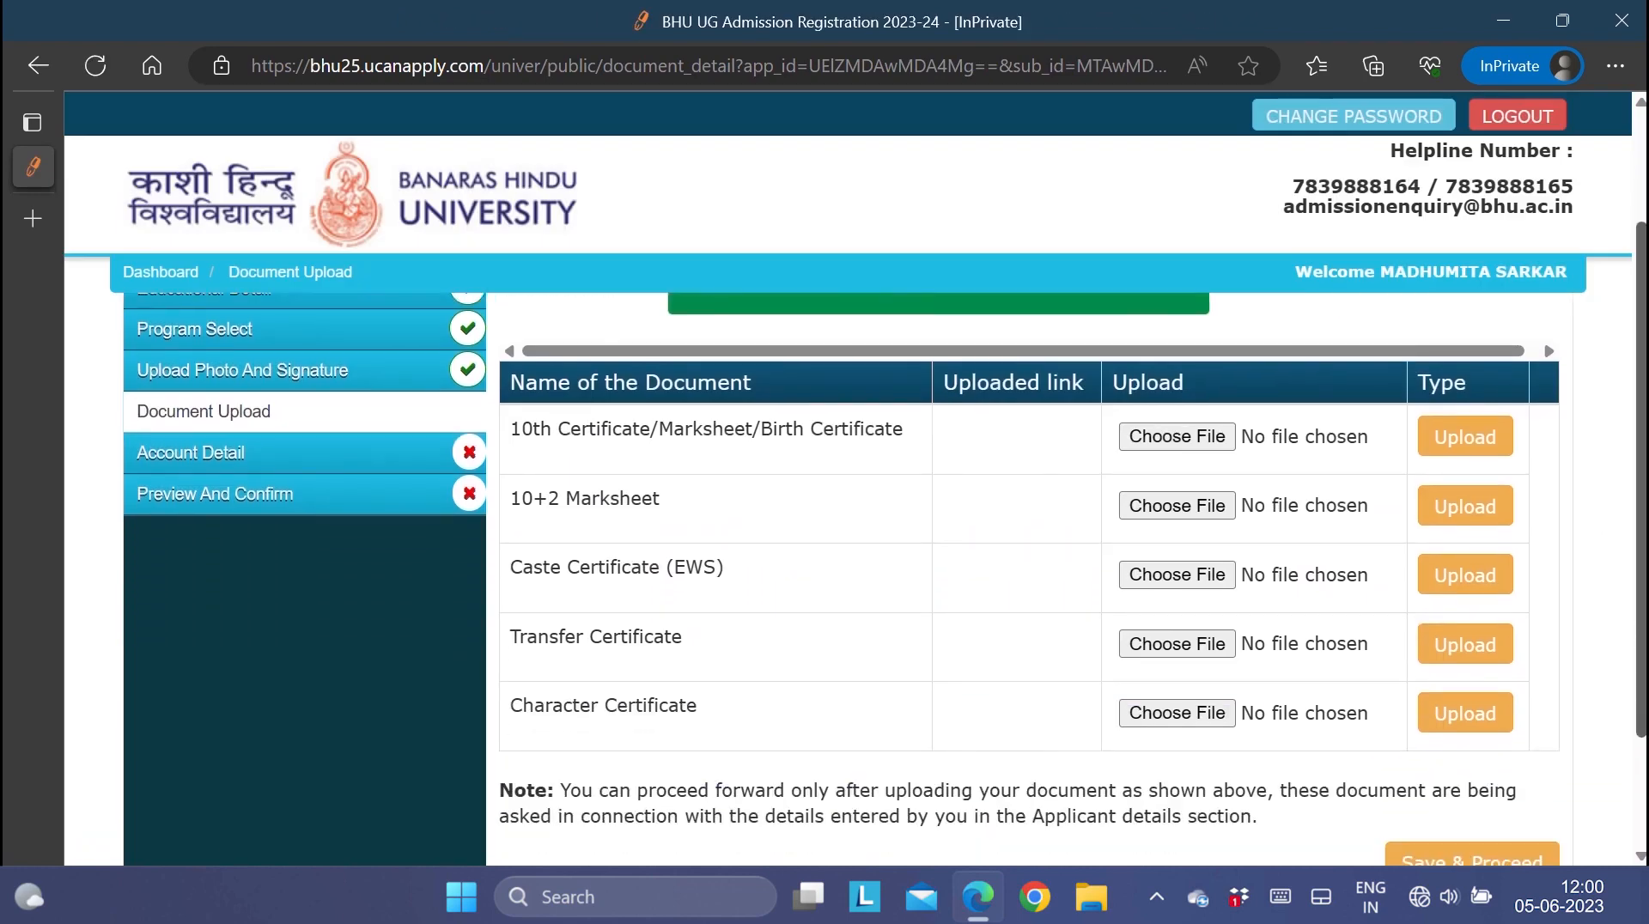
pyautogui.click(1187, 437)
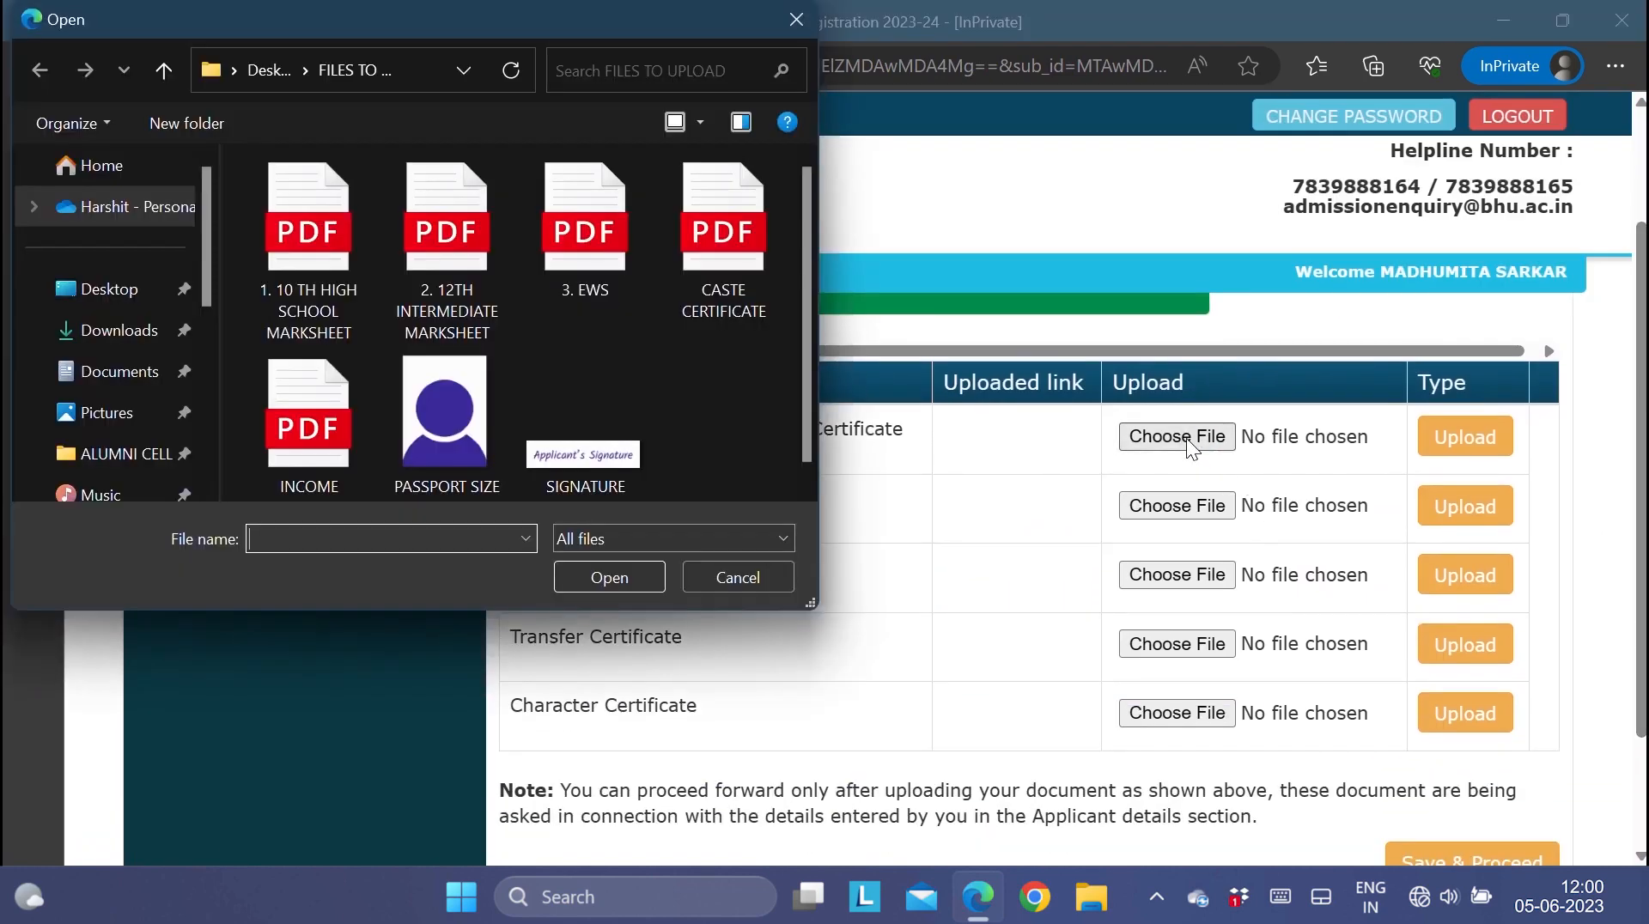
pyautogui.doubleClick(308, 249)
pyautogui.click(1483, 439)
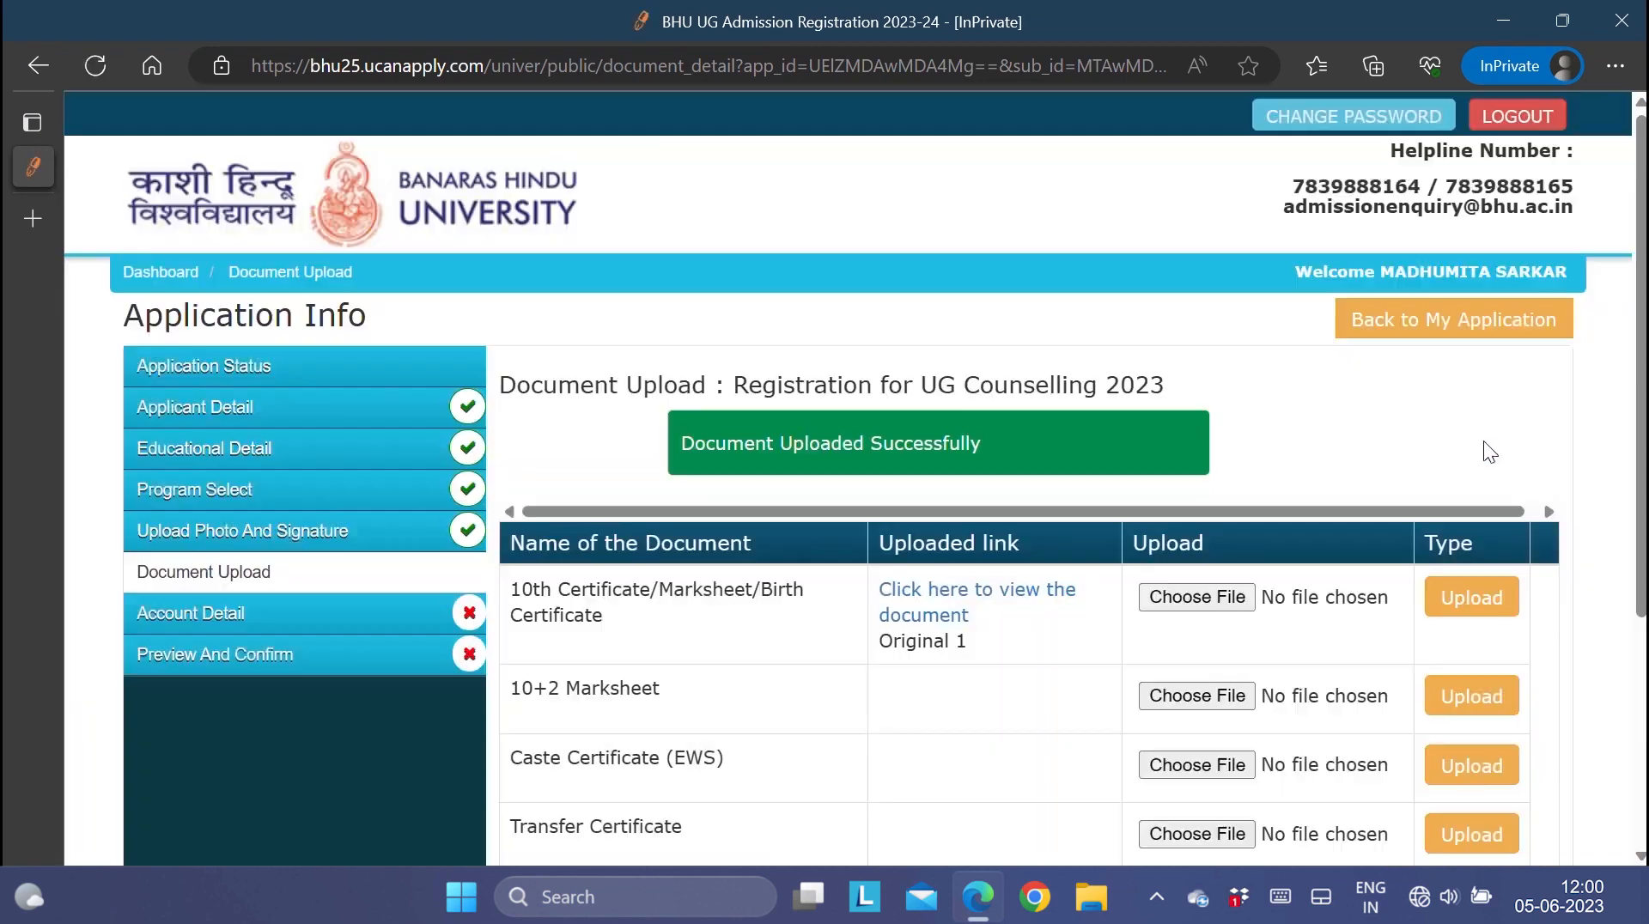
pyautogui.scroll(-3, 1289, 481)
pyautogui.click(1183, 495)
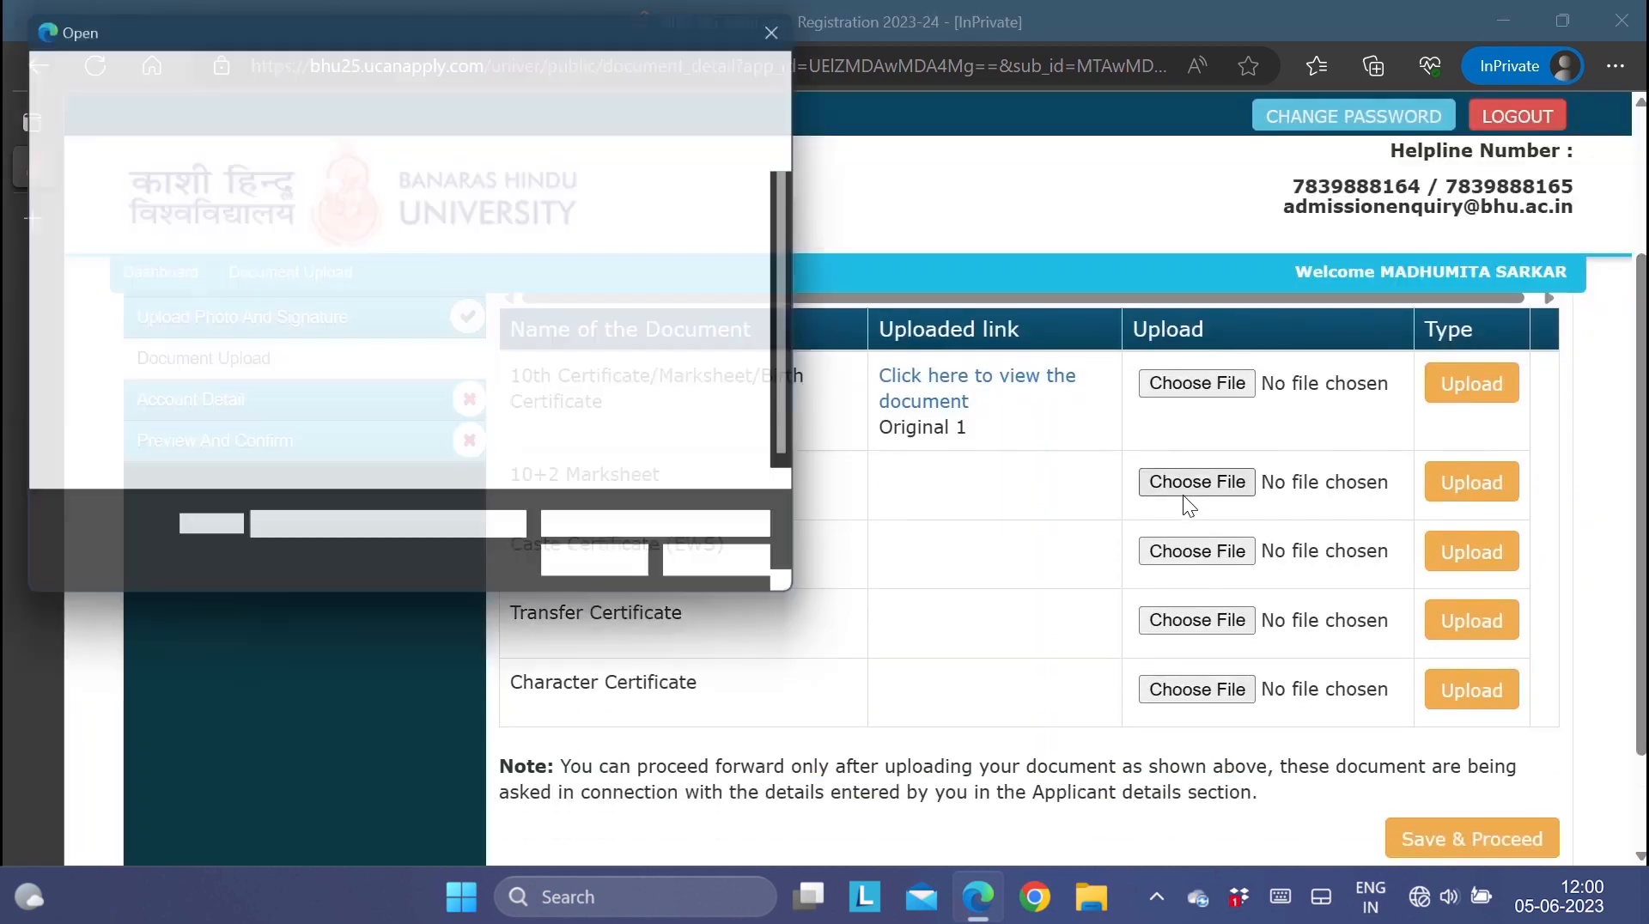
pyautogui.scroll(-1, 807, 373)
pyautogui.doubleClick(457, 163)
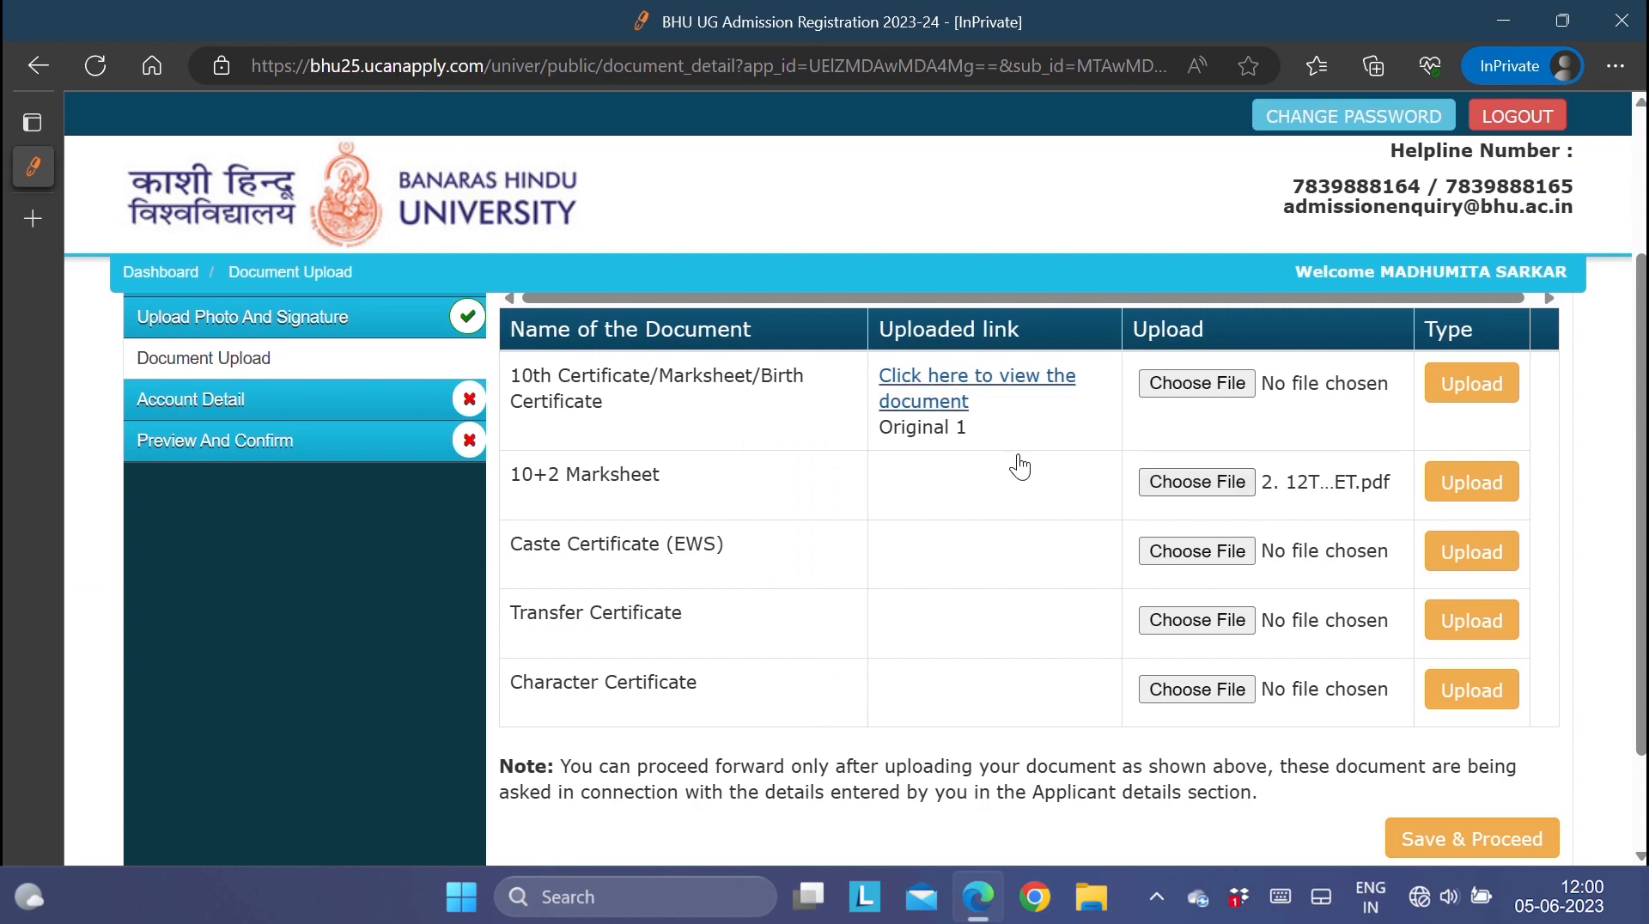
pyautogui.click(1463, 503)
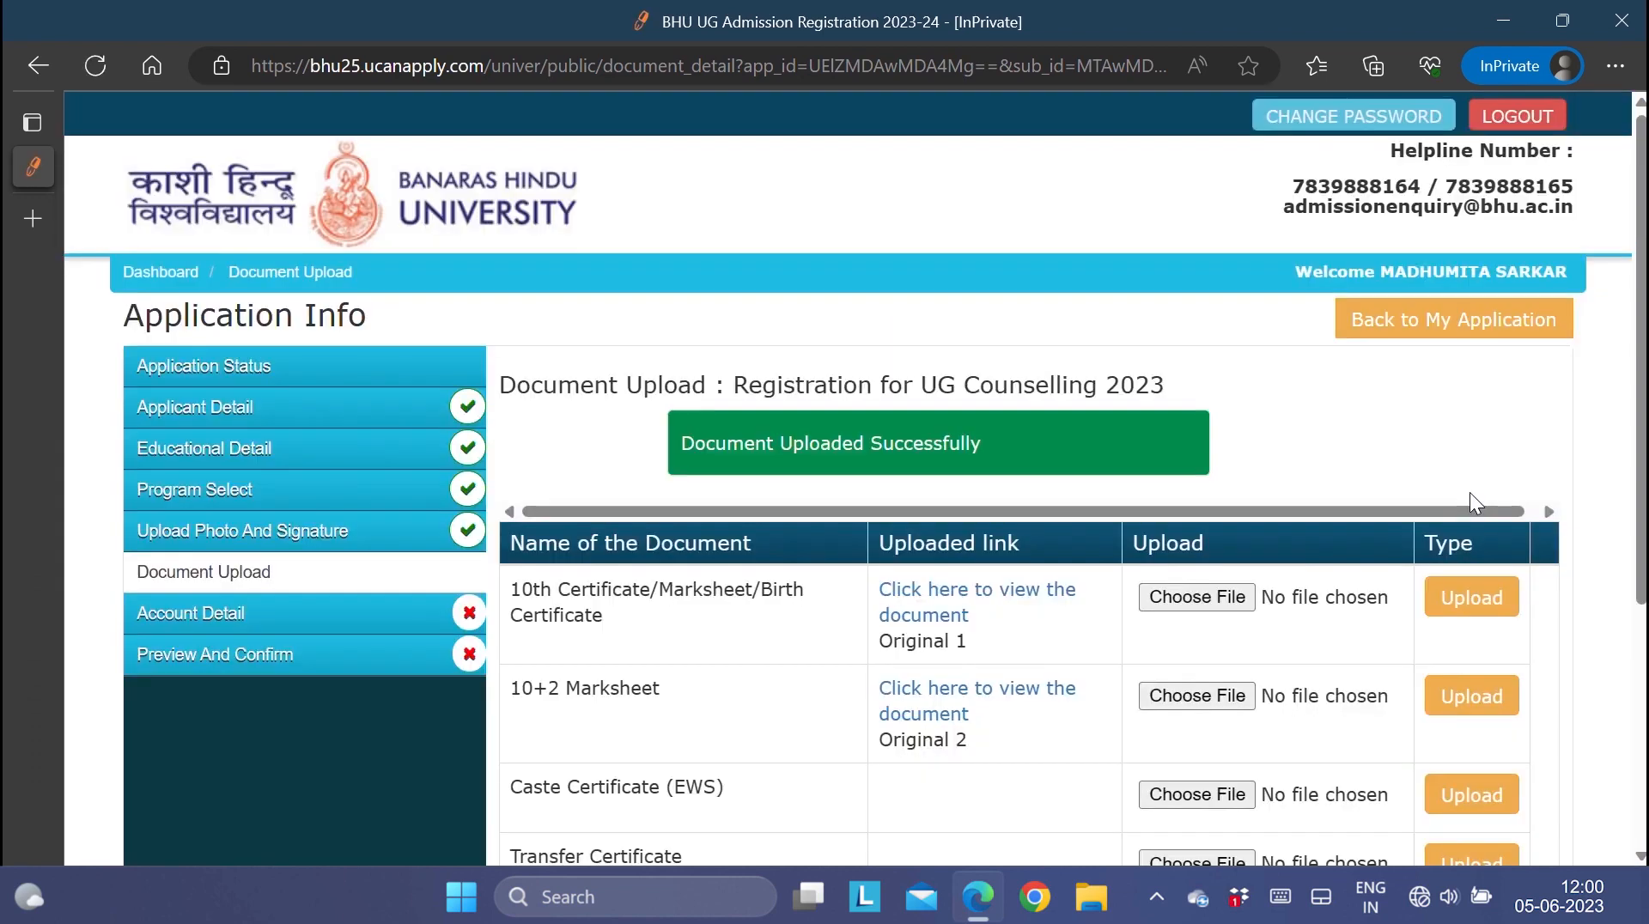
# Upload the Caste Certificate (EWS) PDF, skip the Transfer Certificate, and save the documents
pyautogui.scroll(-3, 1388, 538)
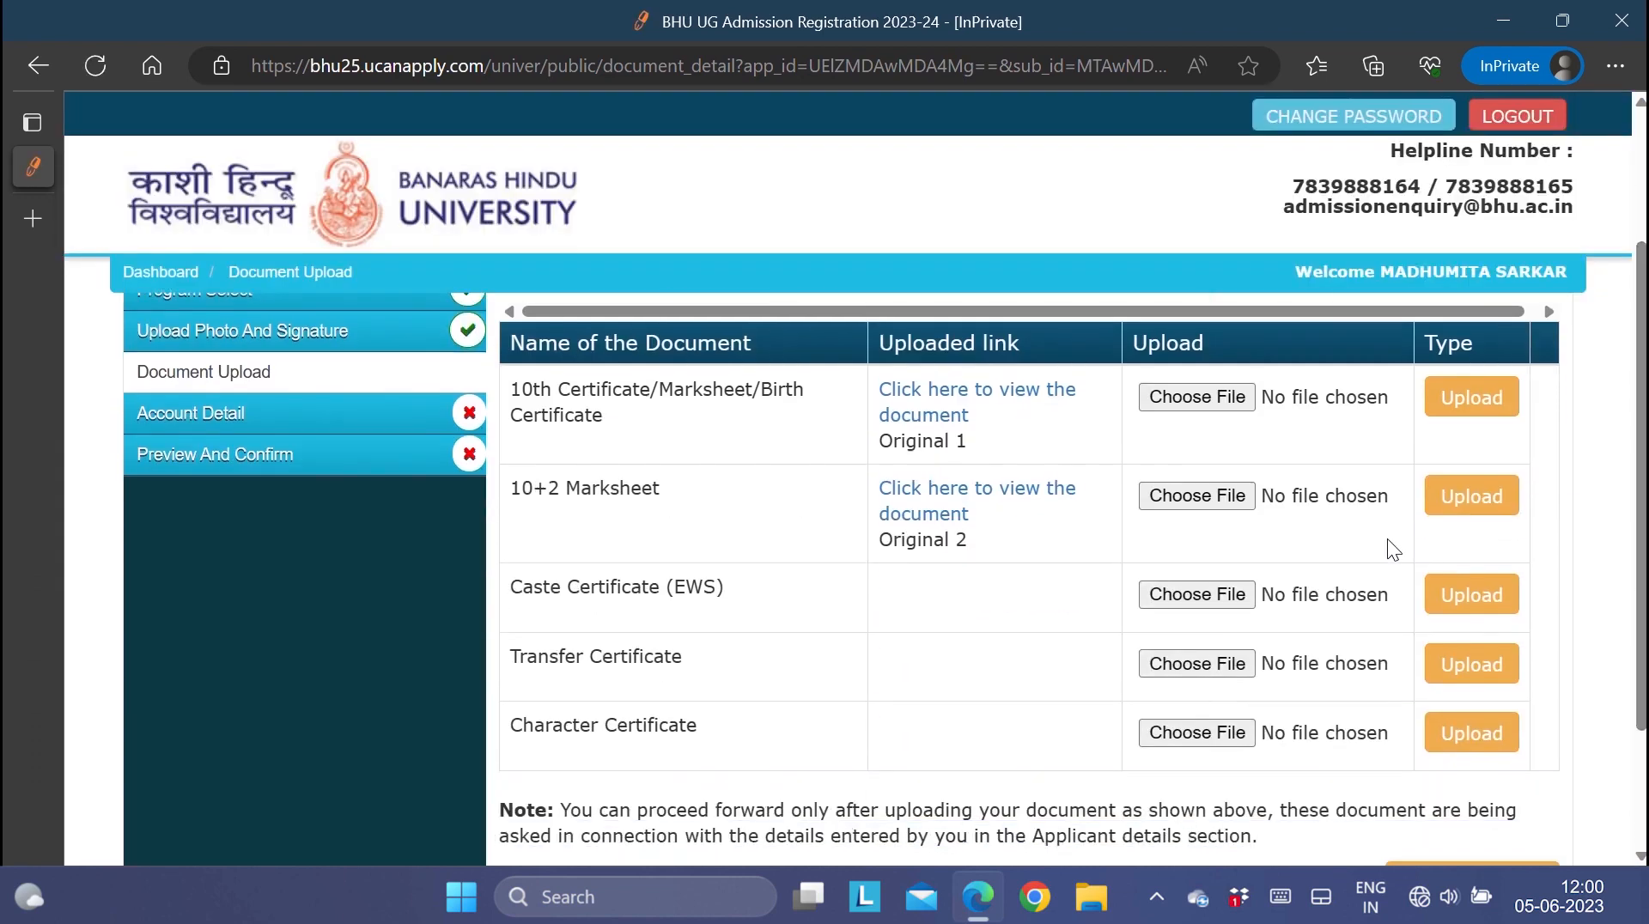
pyautogui.click(1191, 605)
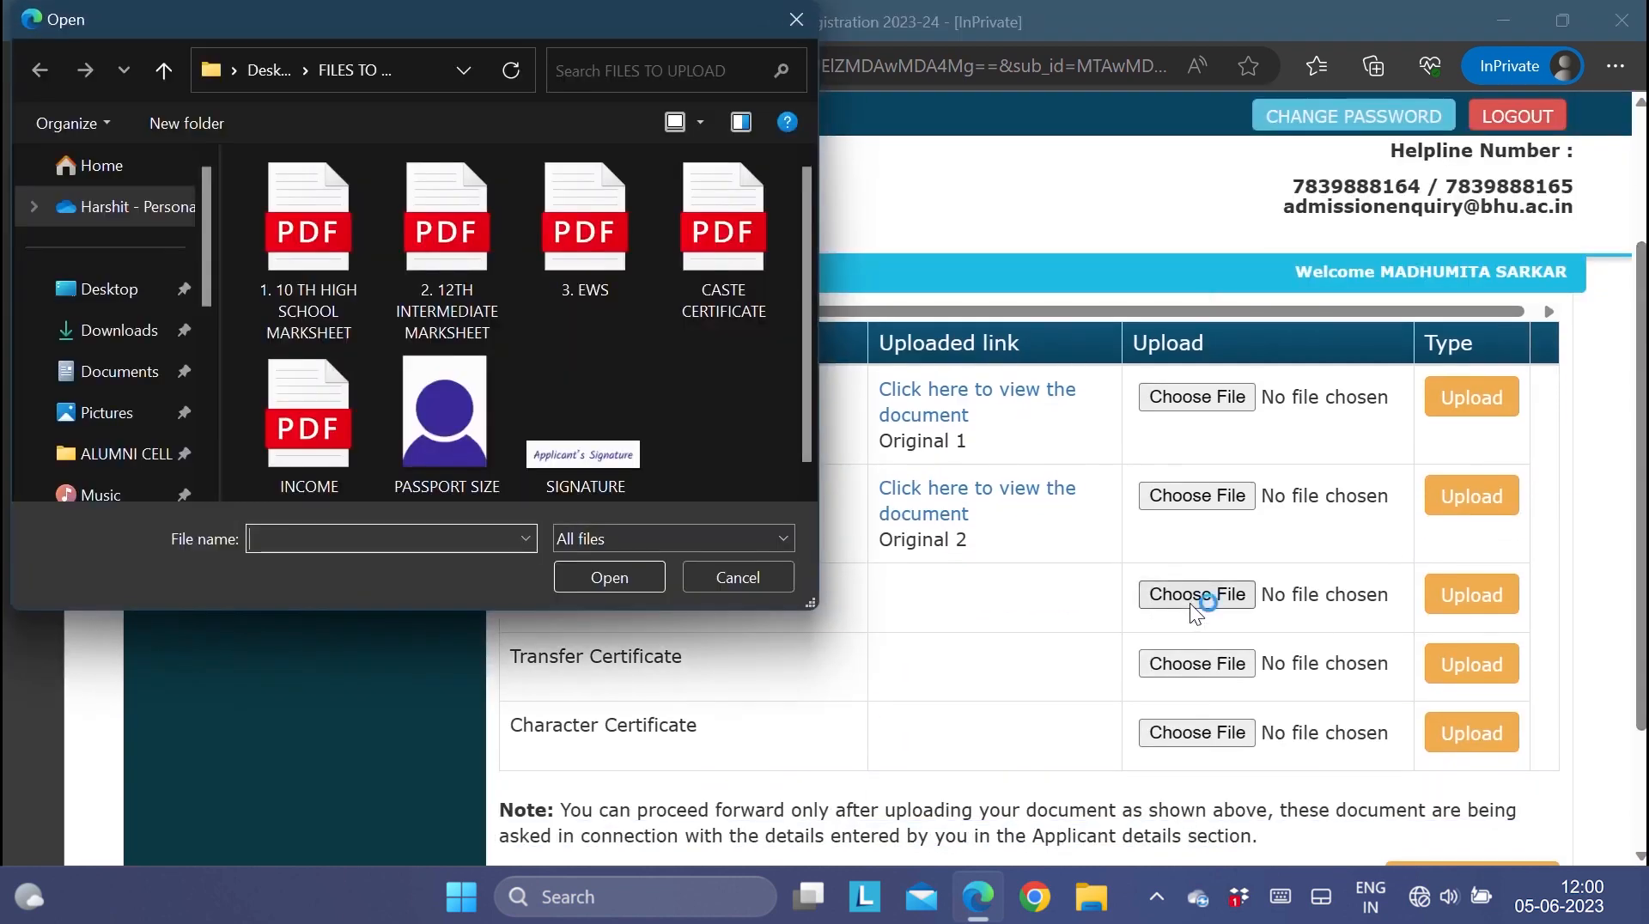
pyautogui.doubleClick(736, 275)
pyautogui.click(1466, 598)
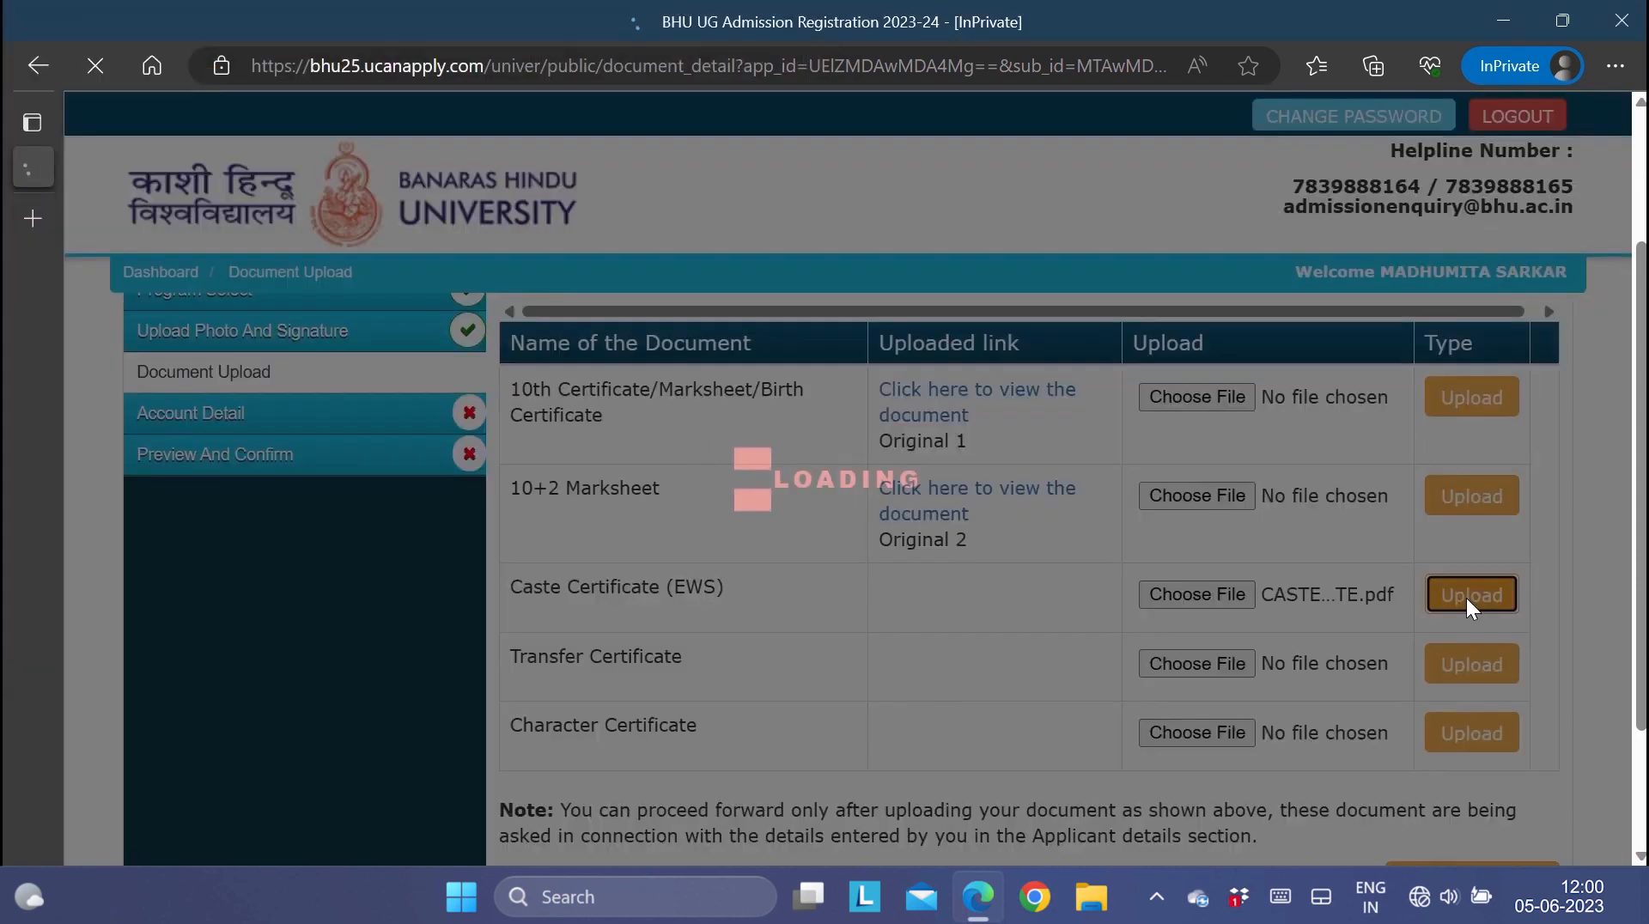
pyautogui.scroll(-4, 1477, 594)
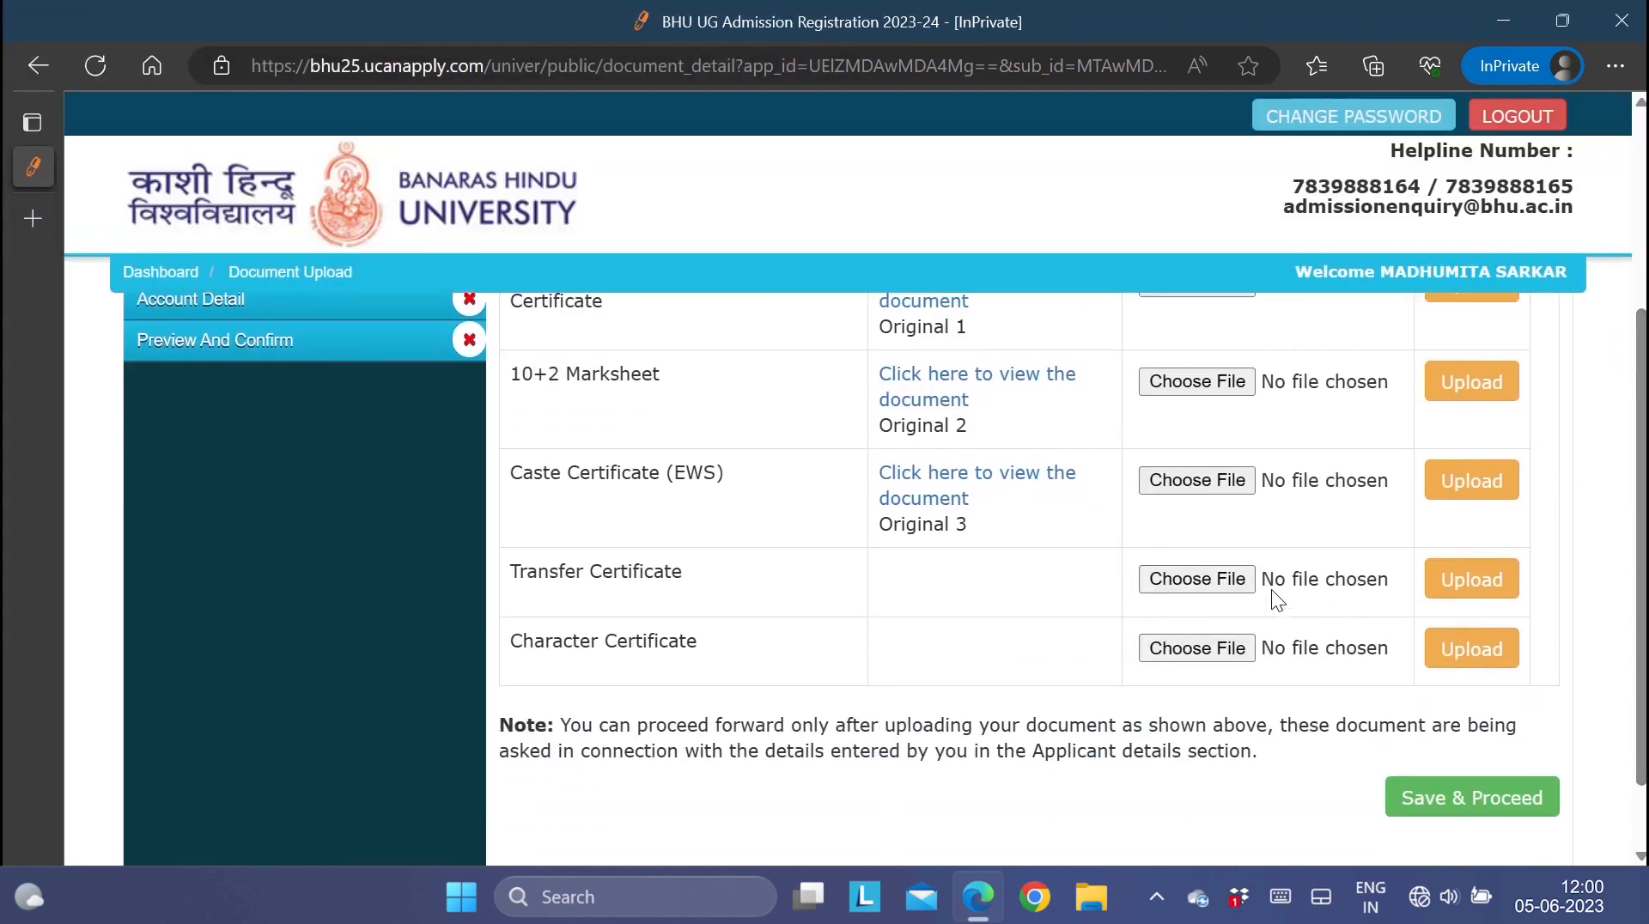
pyautogui.click(1198, 580)
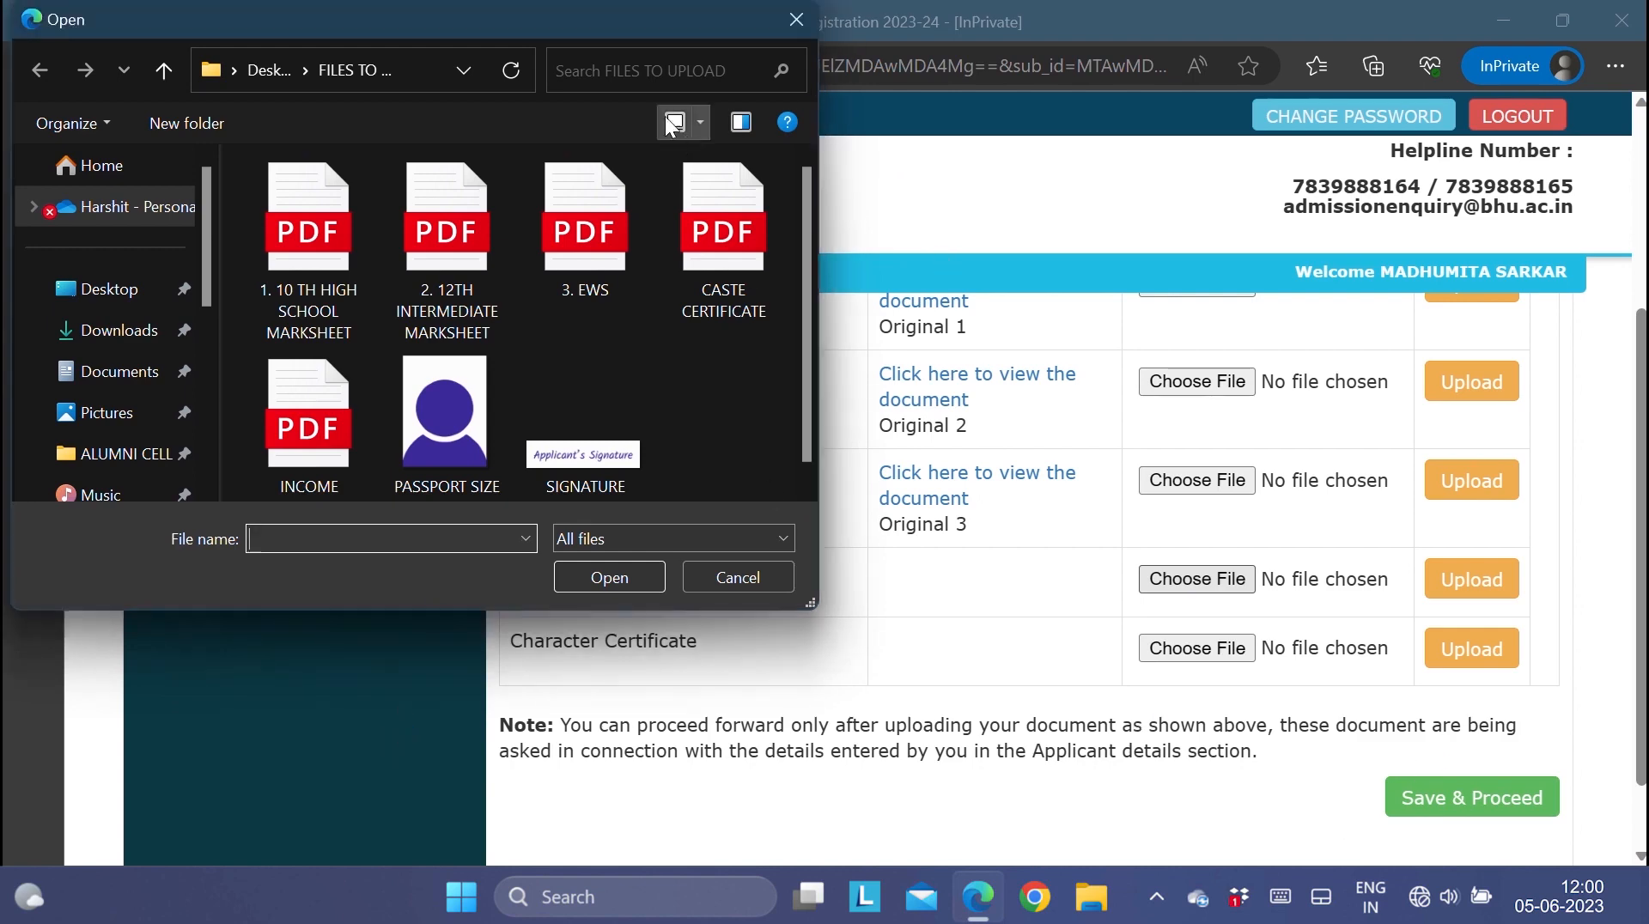
pyautogui.moveTo(554, 14); pyautogui.dragTo(478, 254)
pyautogui.click(718, 257)
pyautogui.click(1409, 798)
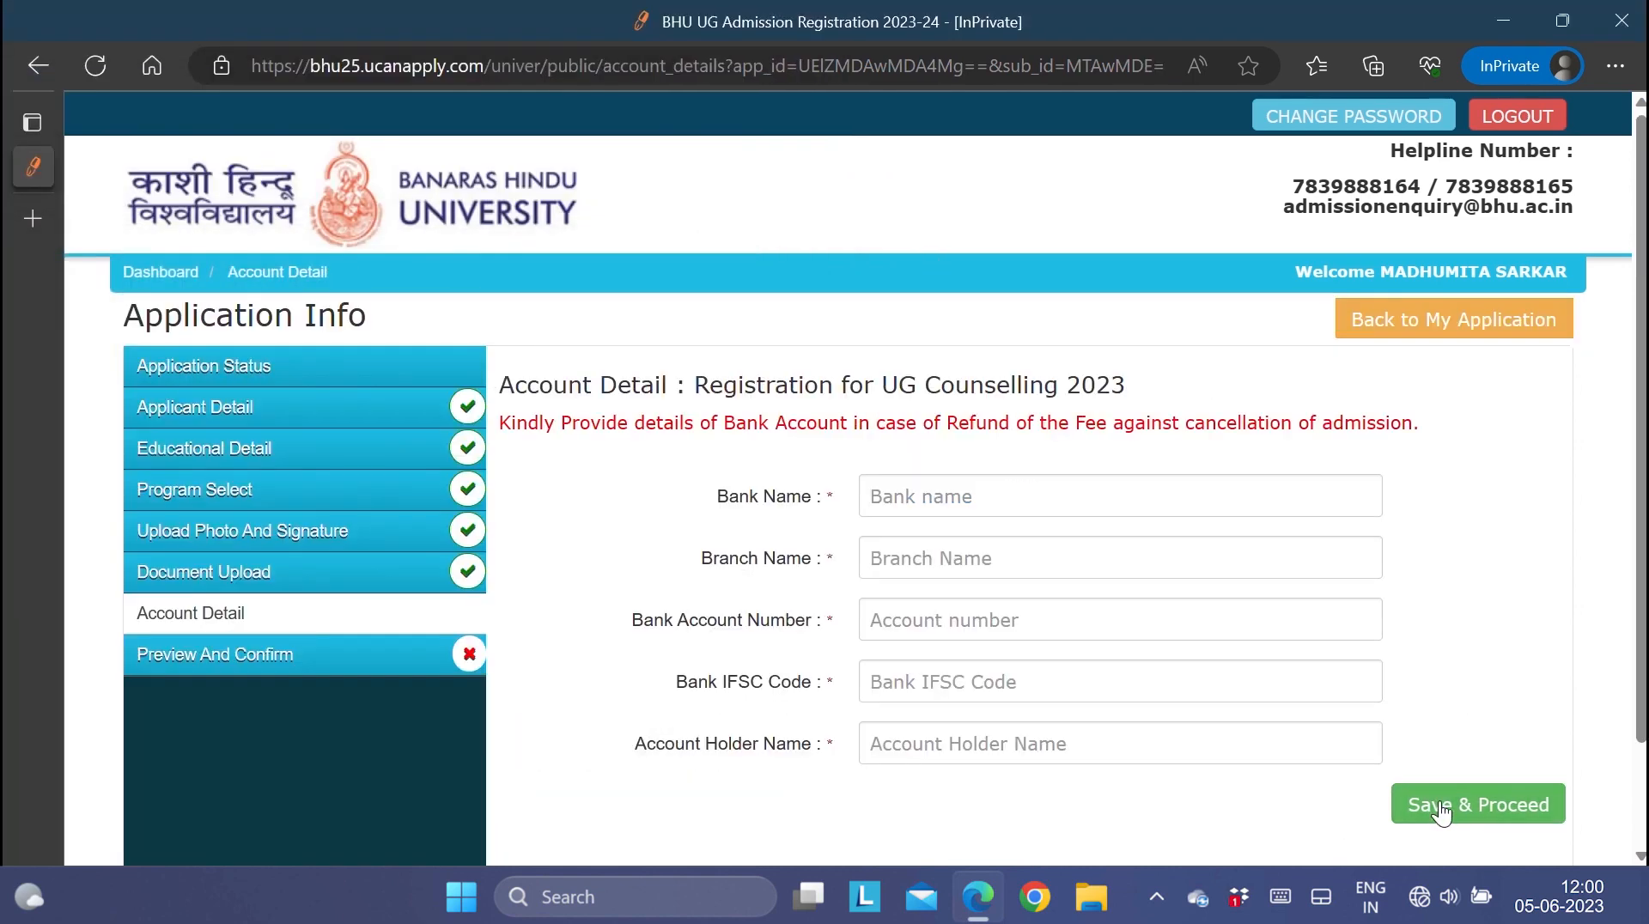
# Enter CANARA BANK as the bank name and UNIVERSITY BRANCH as the branch
pyautogui.click(945, 491)
pyautogui.write('C')
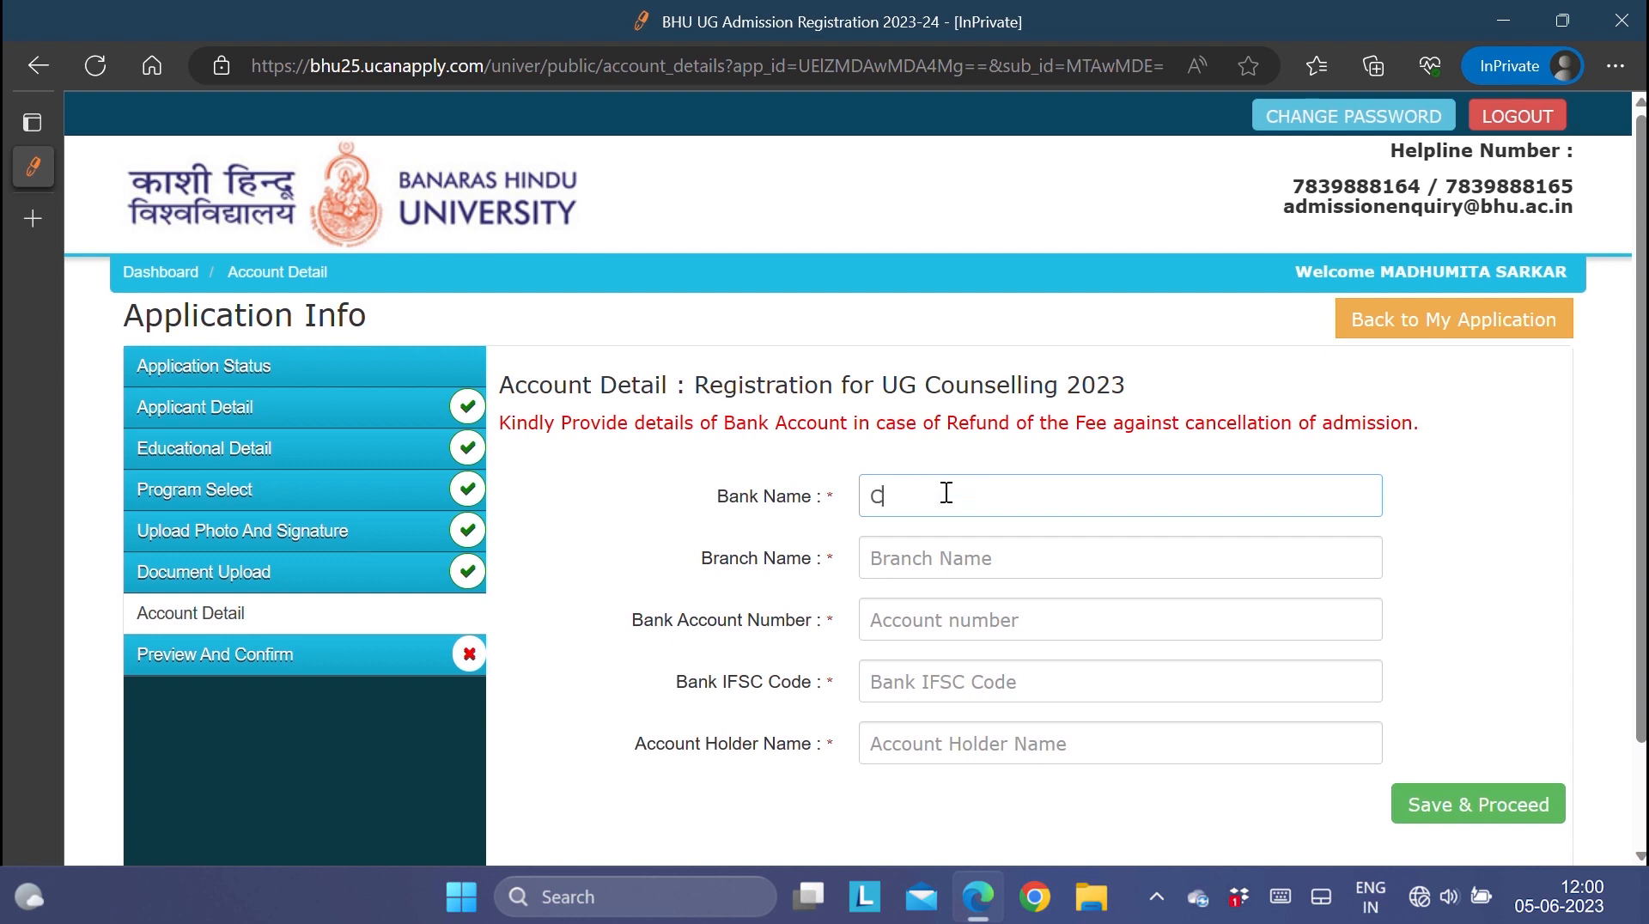
pyautogui.write('ANARA BANK')
pyautogui.click(913, 553)
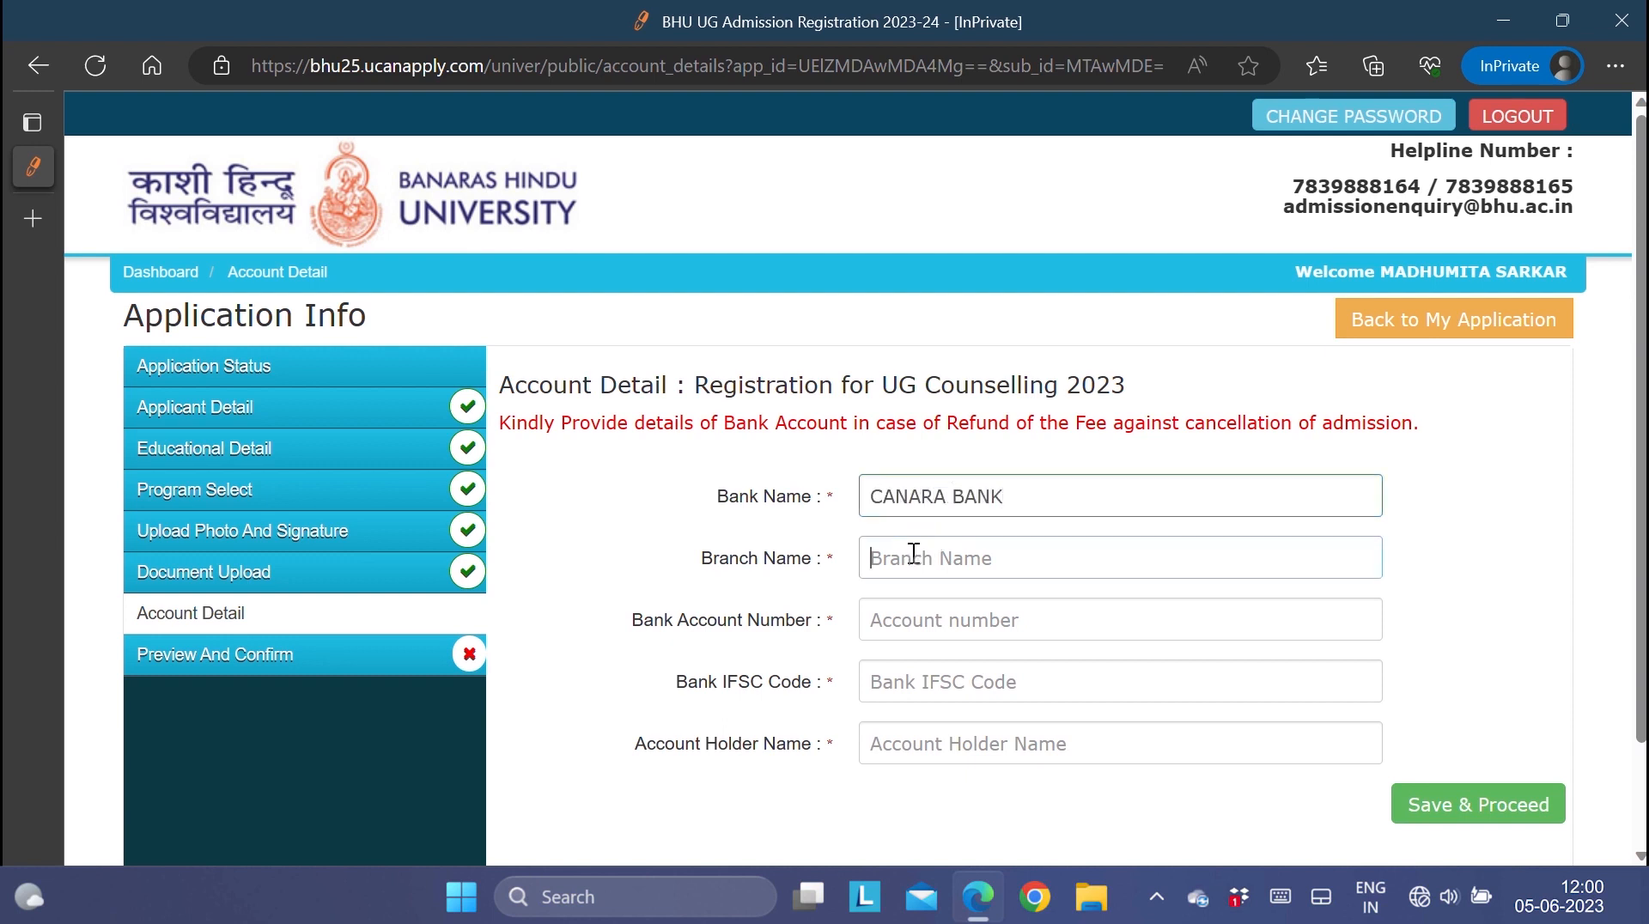
pyautogui.write('UNIVERSITY BRANCH')
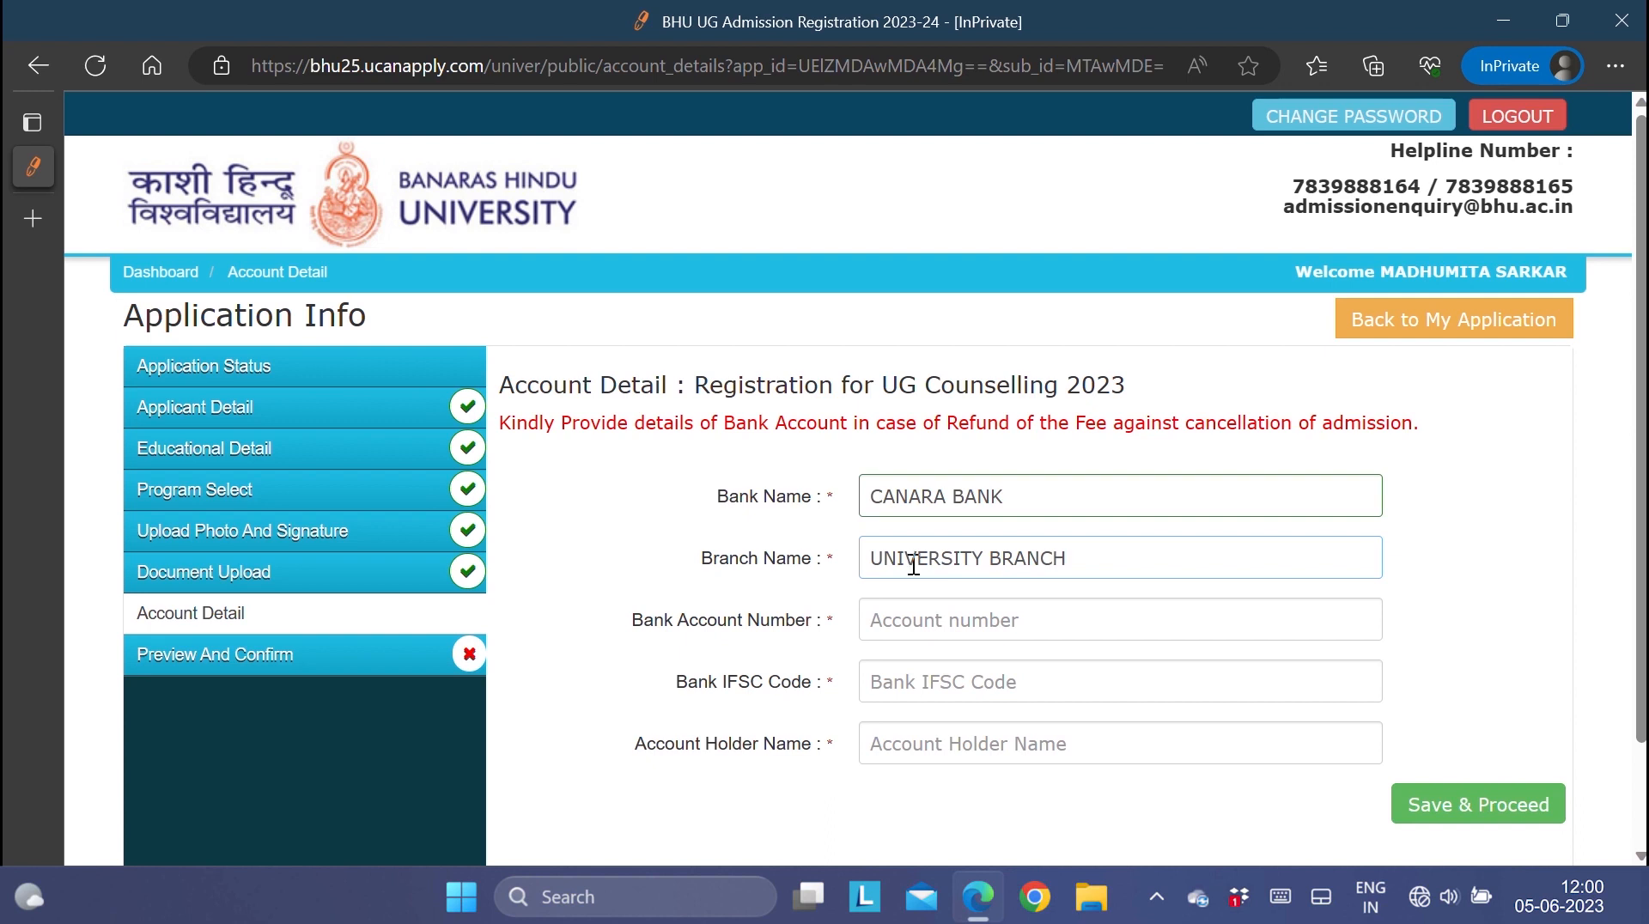
# Fill in the account number, IFSC CNRB0005319 and the account holder's name
pyautogui.click(919, 615)
pyautogui.write('5')
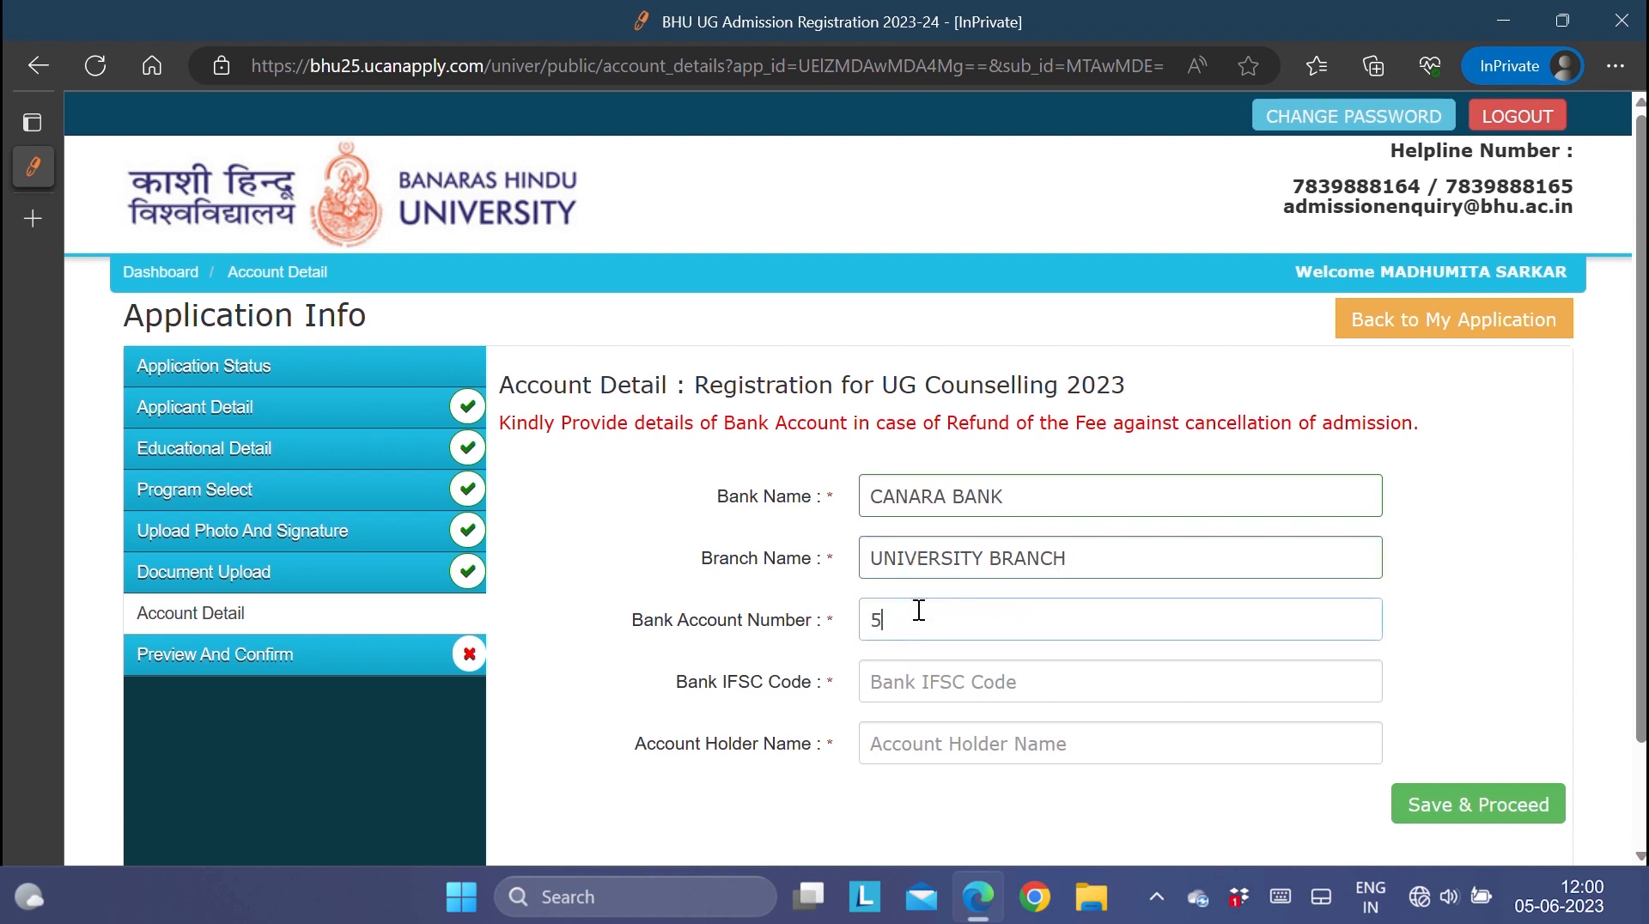
pyautogui.write('31***35')
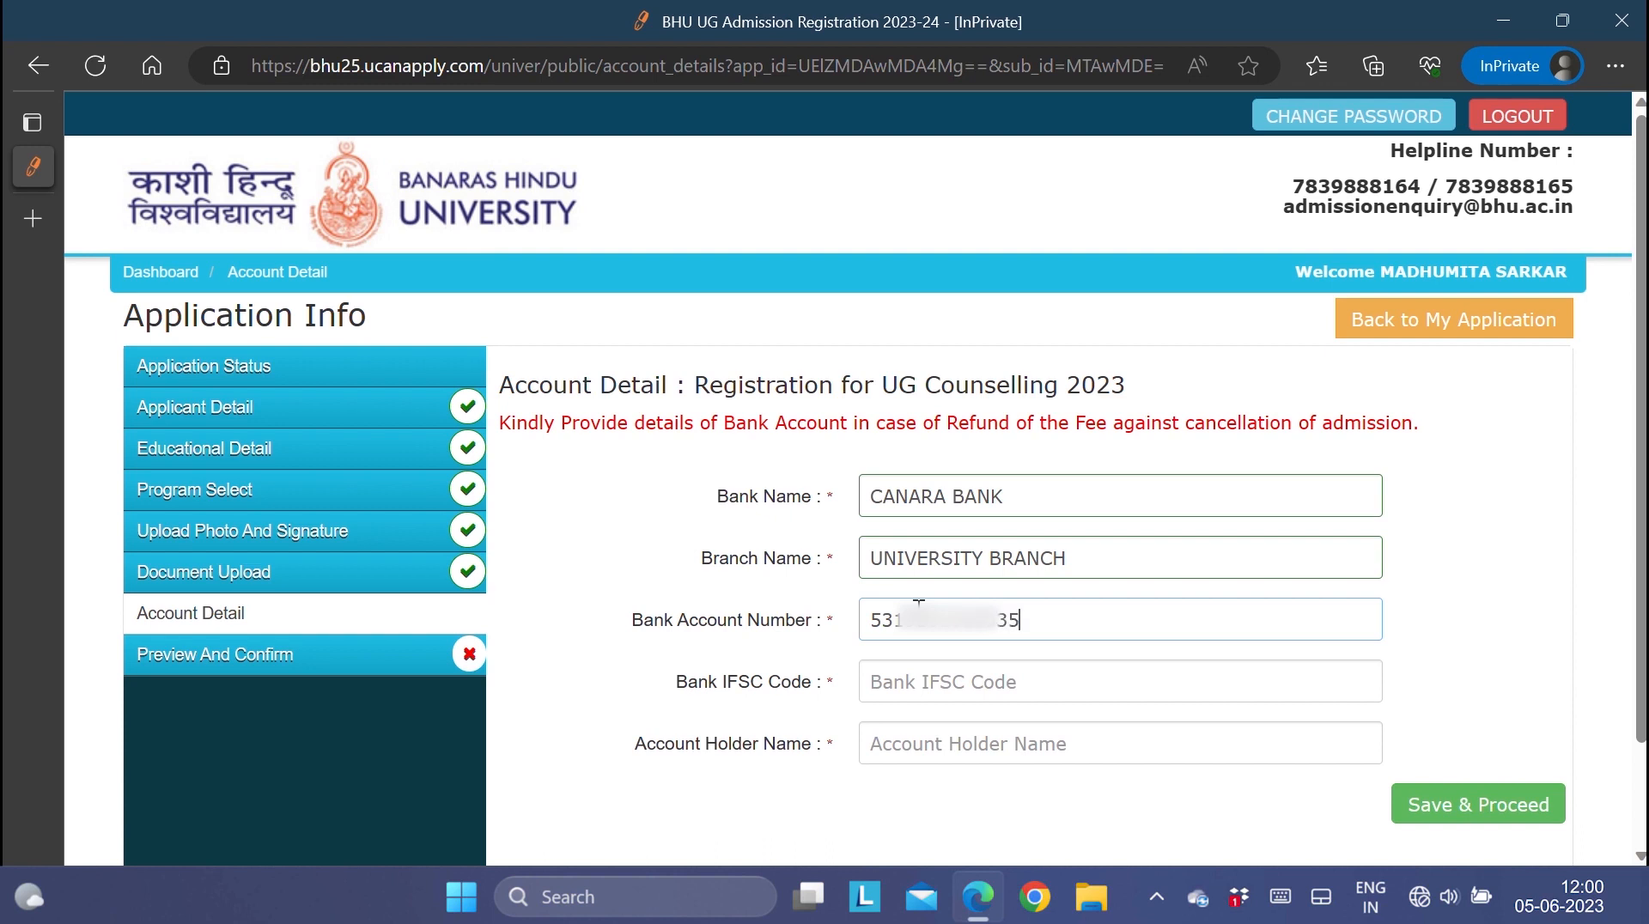
pyautogui.click(916, 682)
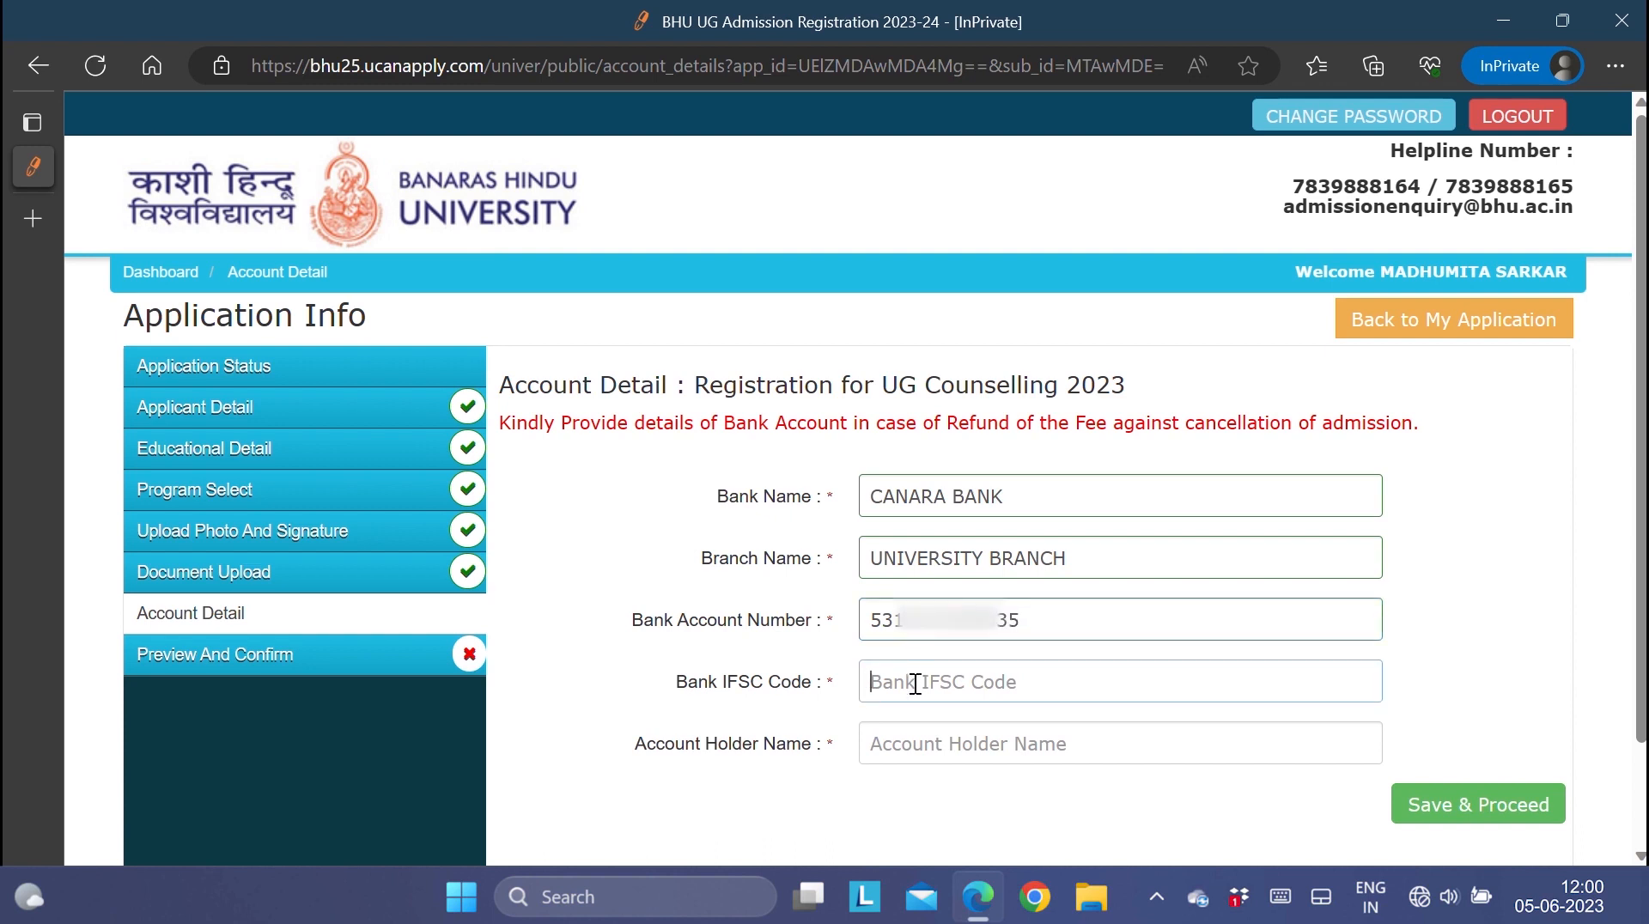
pyautogui.write('CNRB0005319')
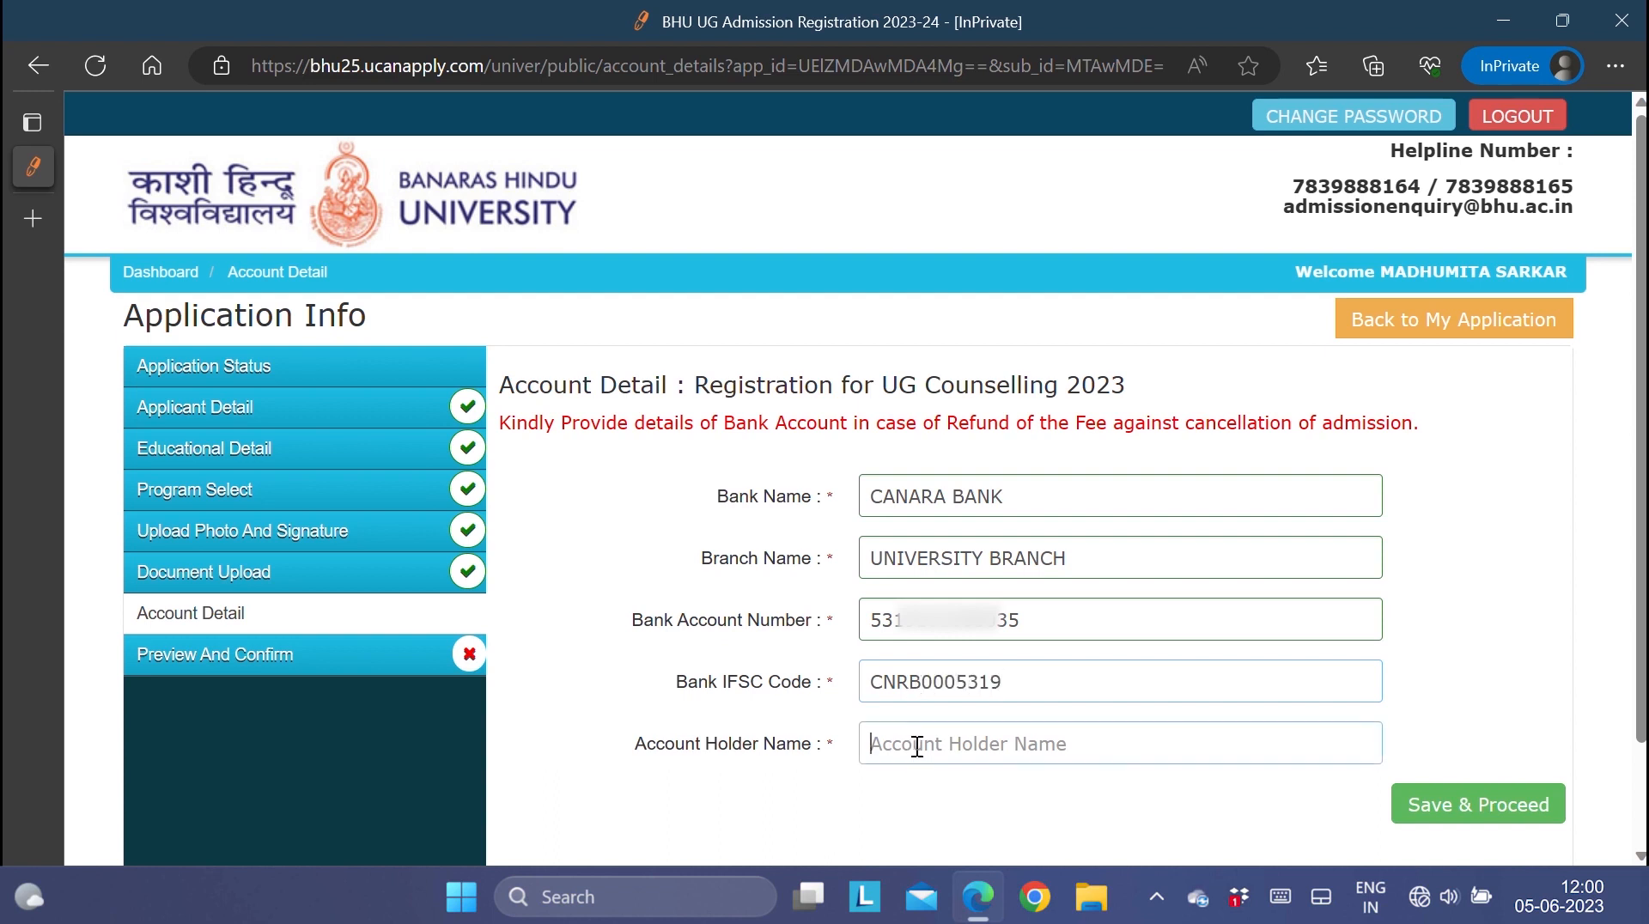
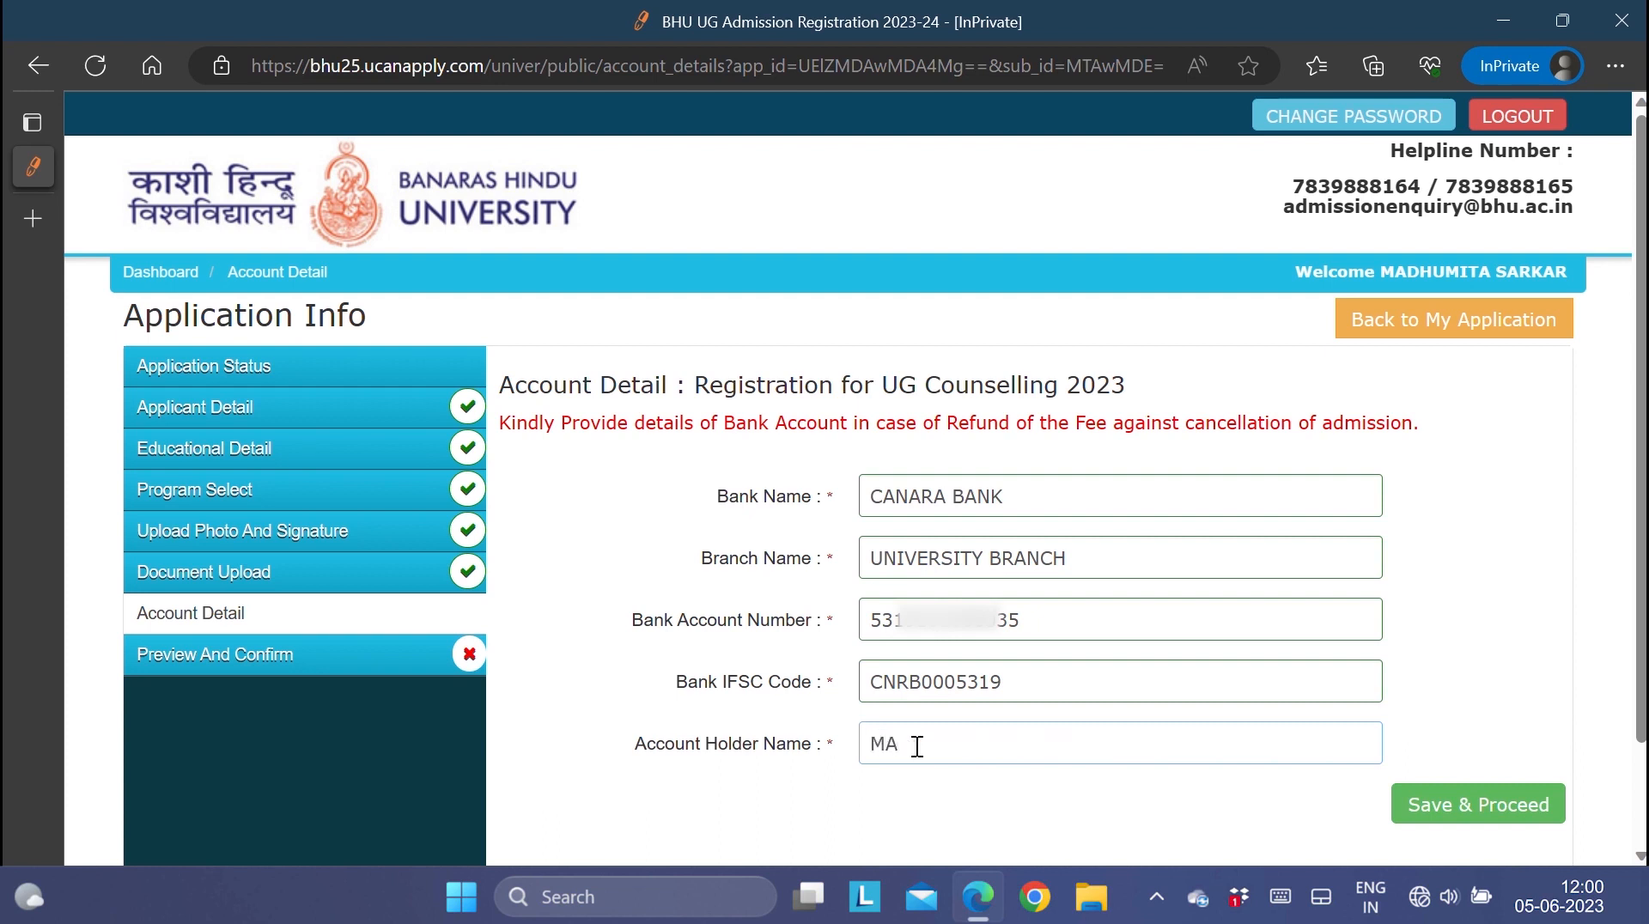
# Save the bank details, accept the declaration on the preview, and submit the registration form
pyautogui.click(1522, 811)
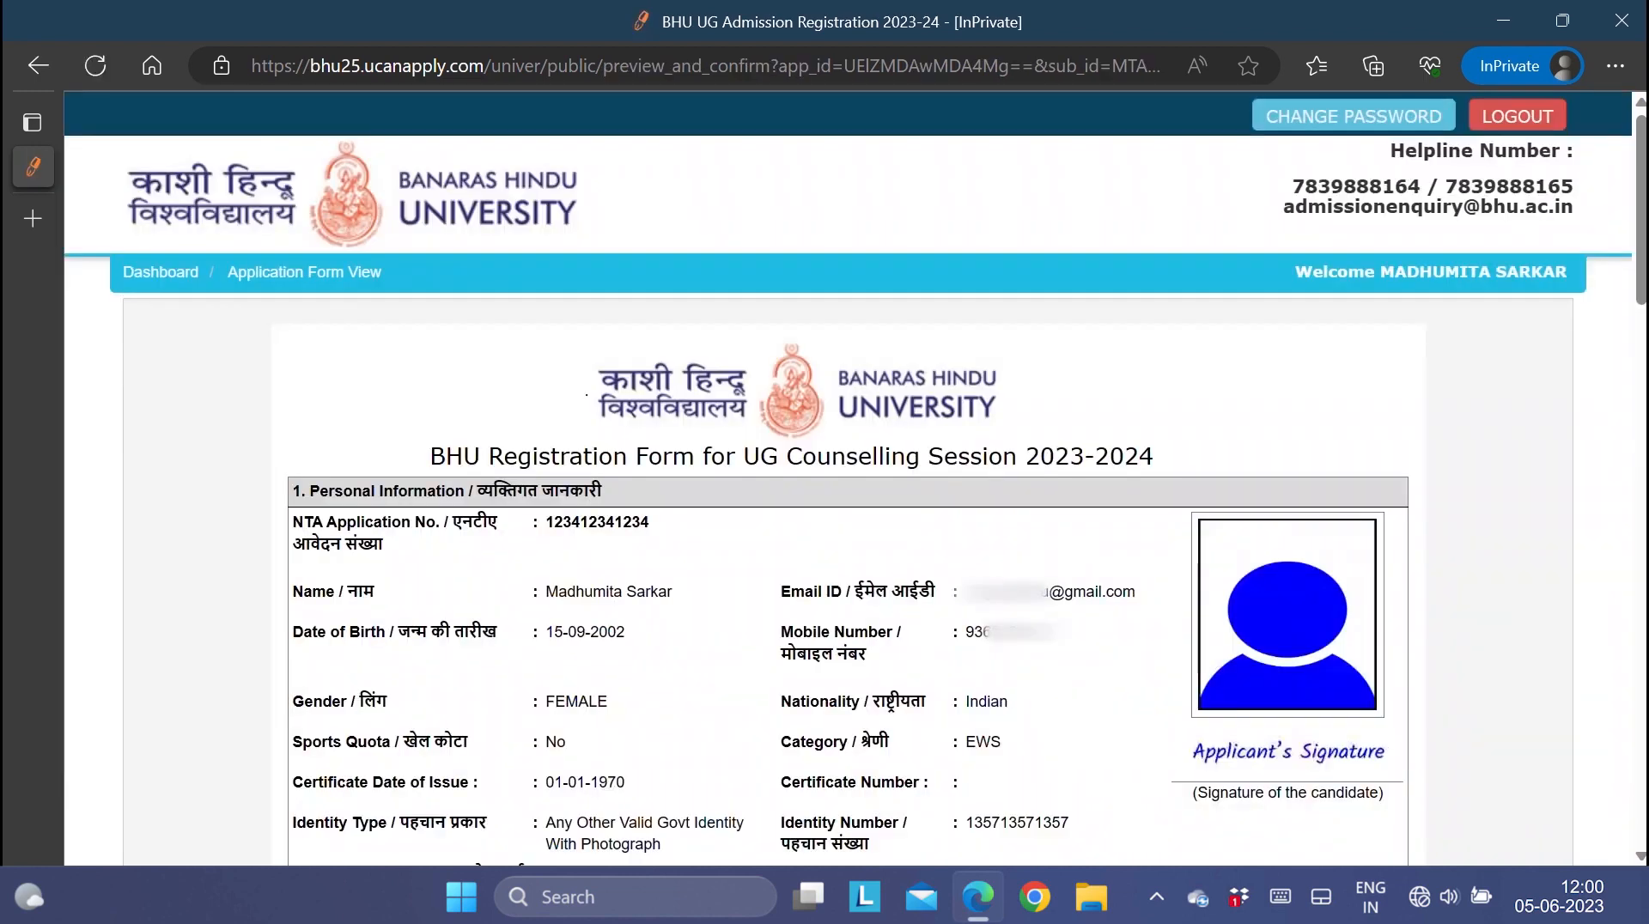
pyautogui.scroll(-20, 850, 580)
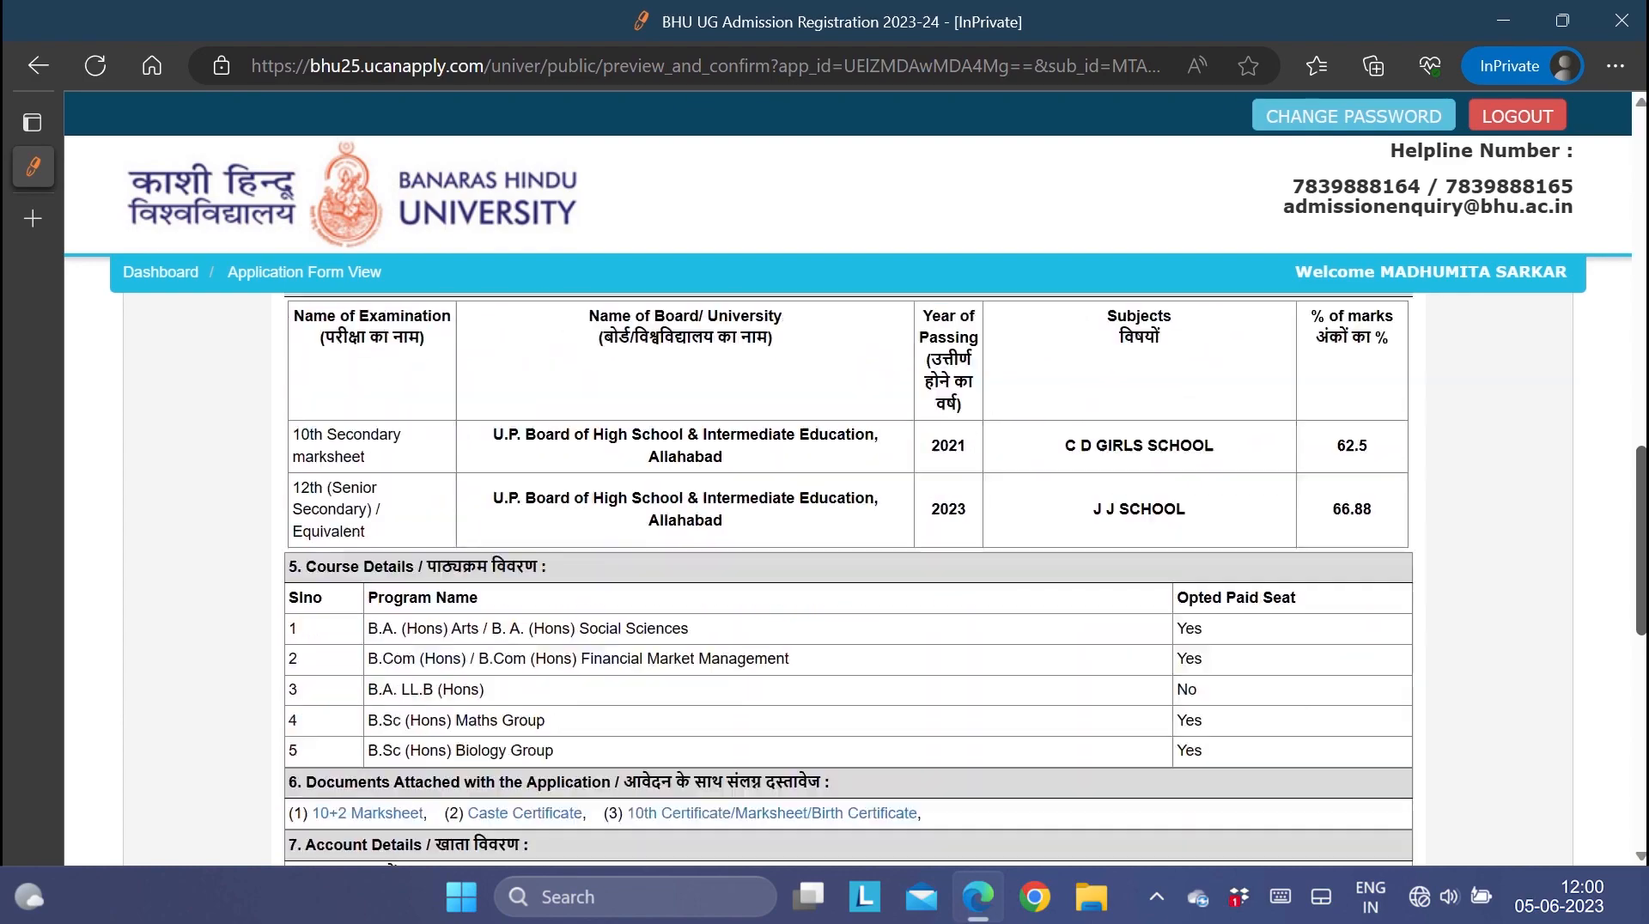
pyautogui.scroll(-5, 1644, 397)
pyautogui.scroll(15, 1644, 397)
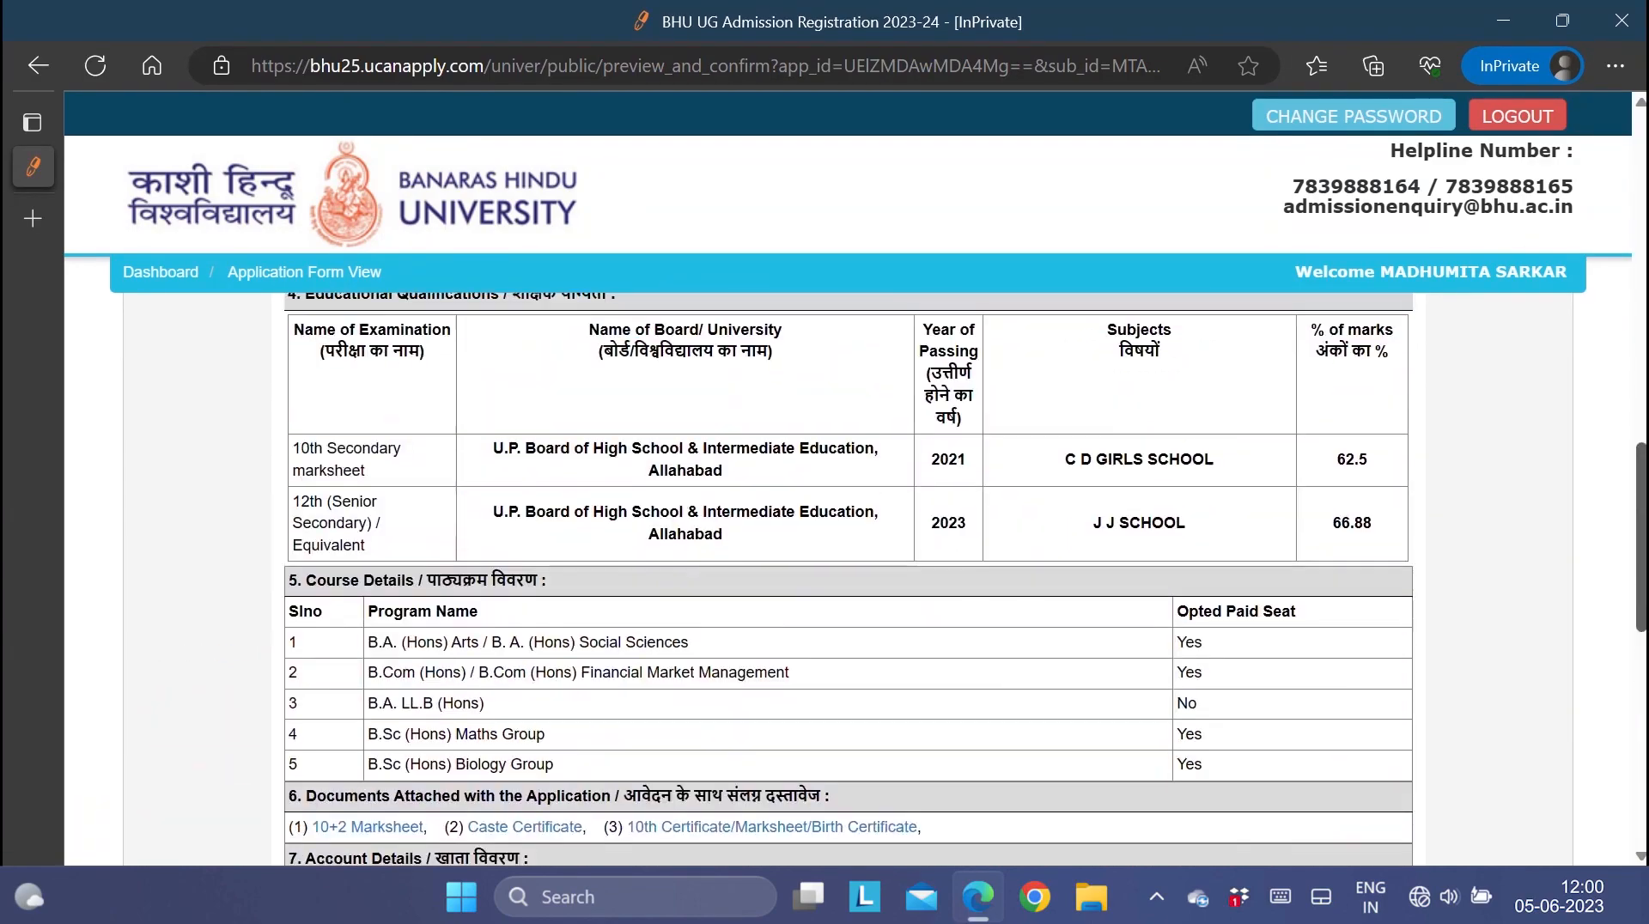
pyautogui.scroll(-15, 1645, 397)
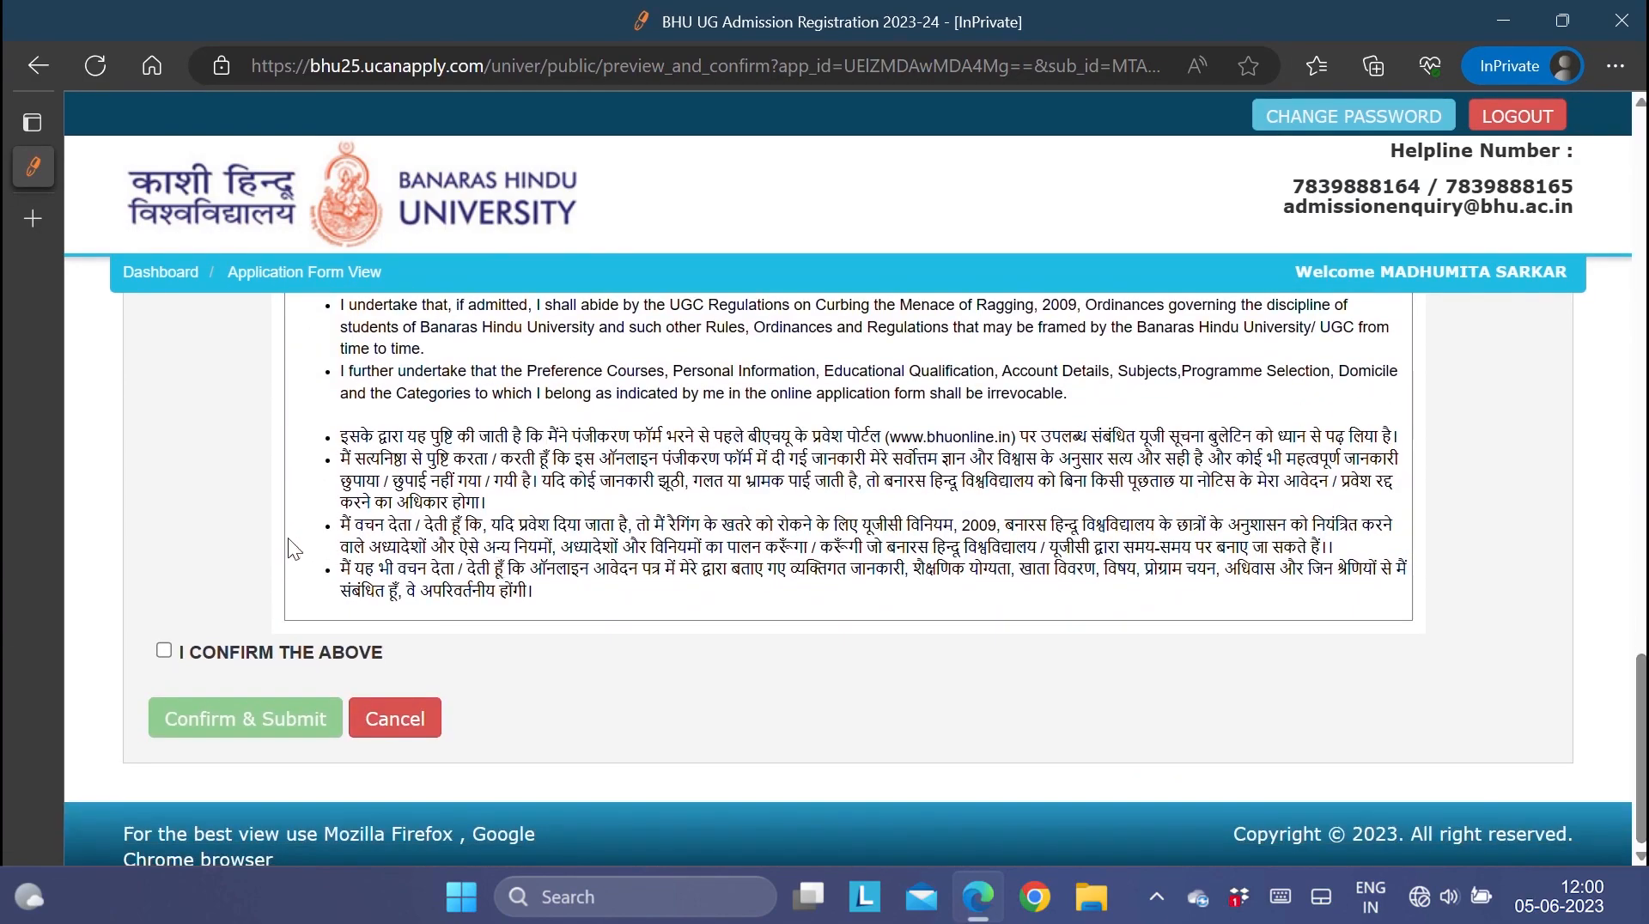
pyautogui.click(164, 652)
pyautogui.click(235, 713)
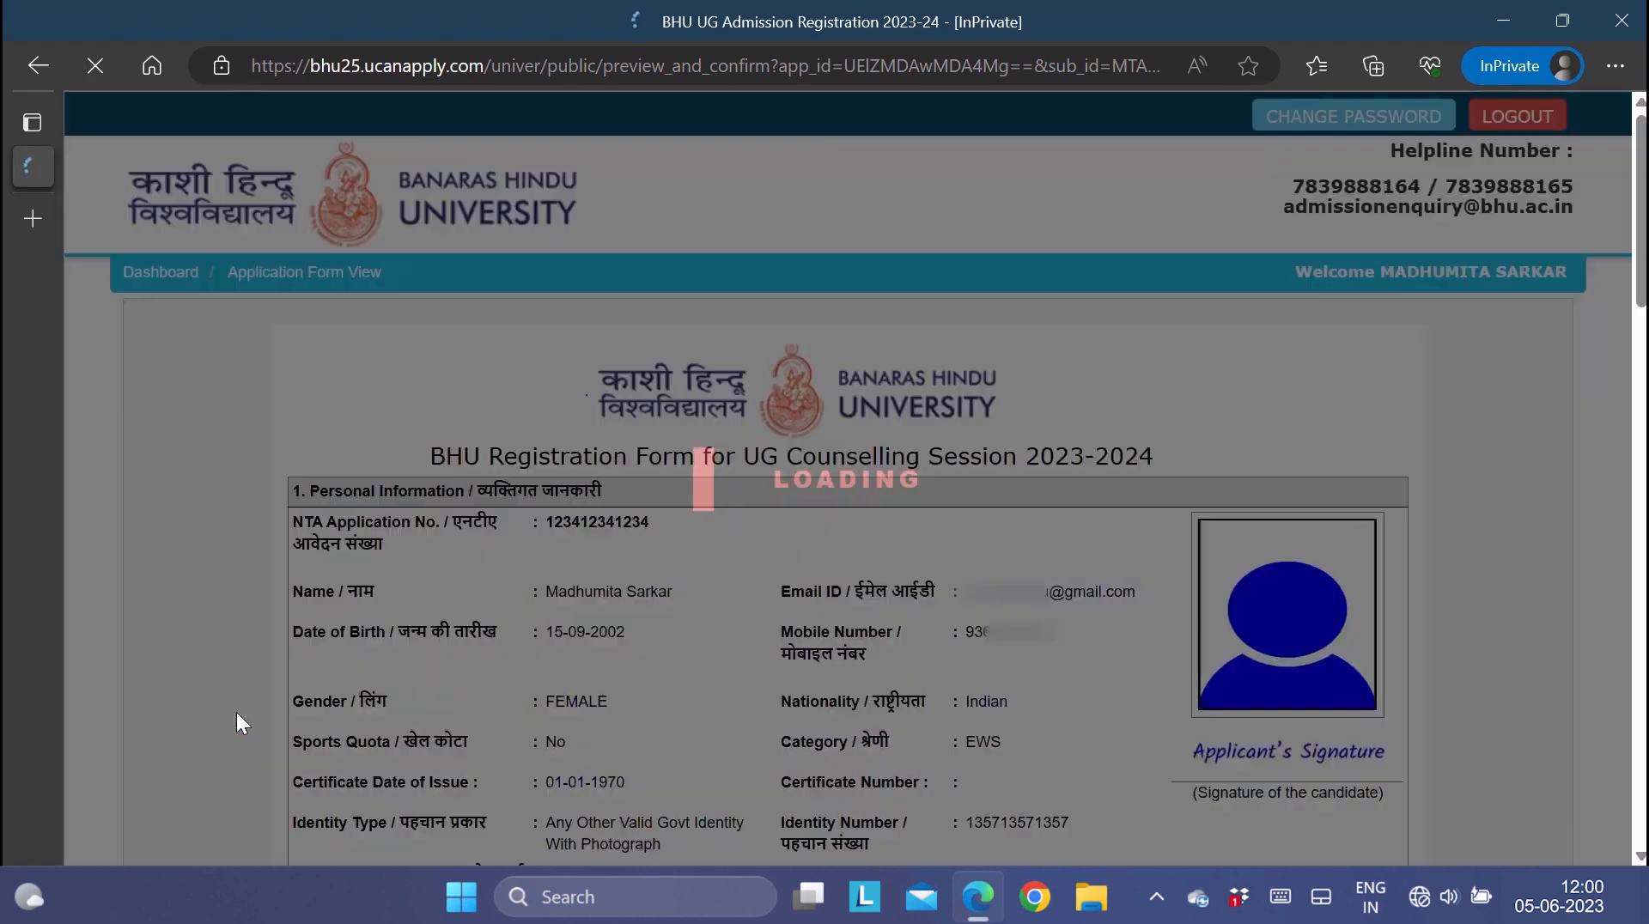
# Go to Make Payment for the Rs 1050 UG Registration Fee
pyautogui.scroll(-5, 848, 576)
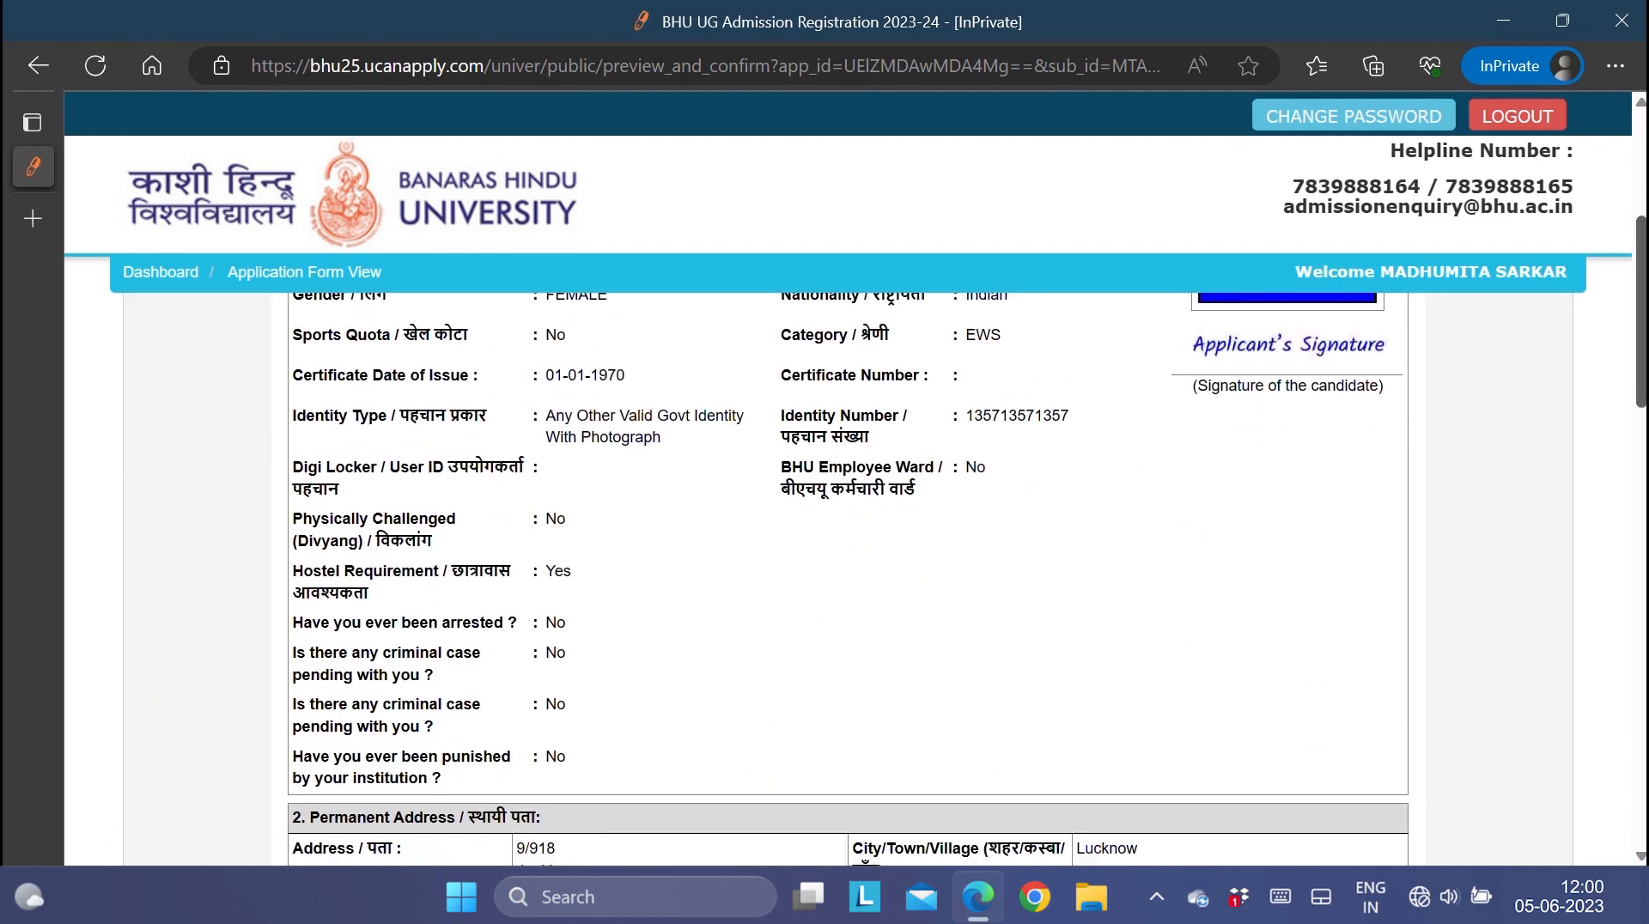
pyautogui.scroll(-11, 848, 575)
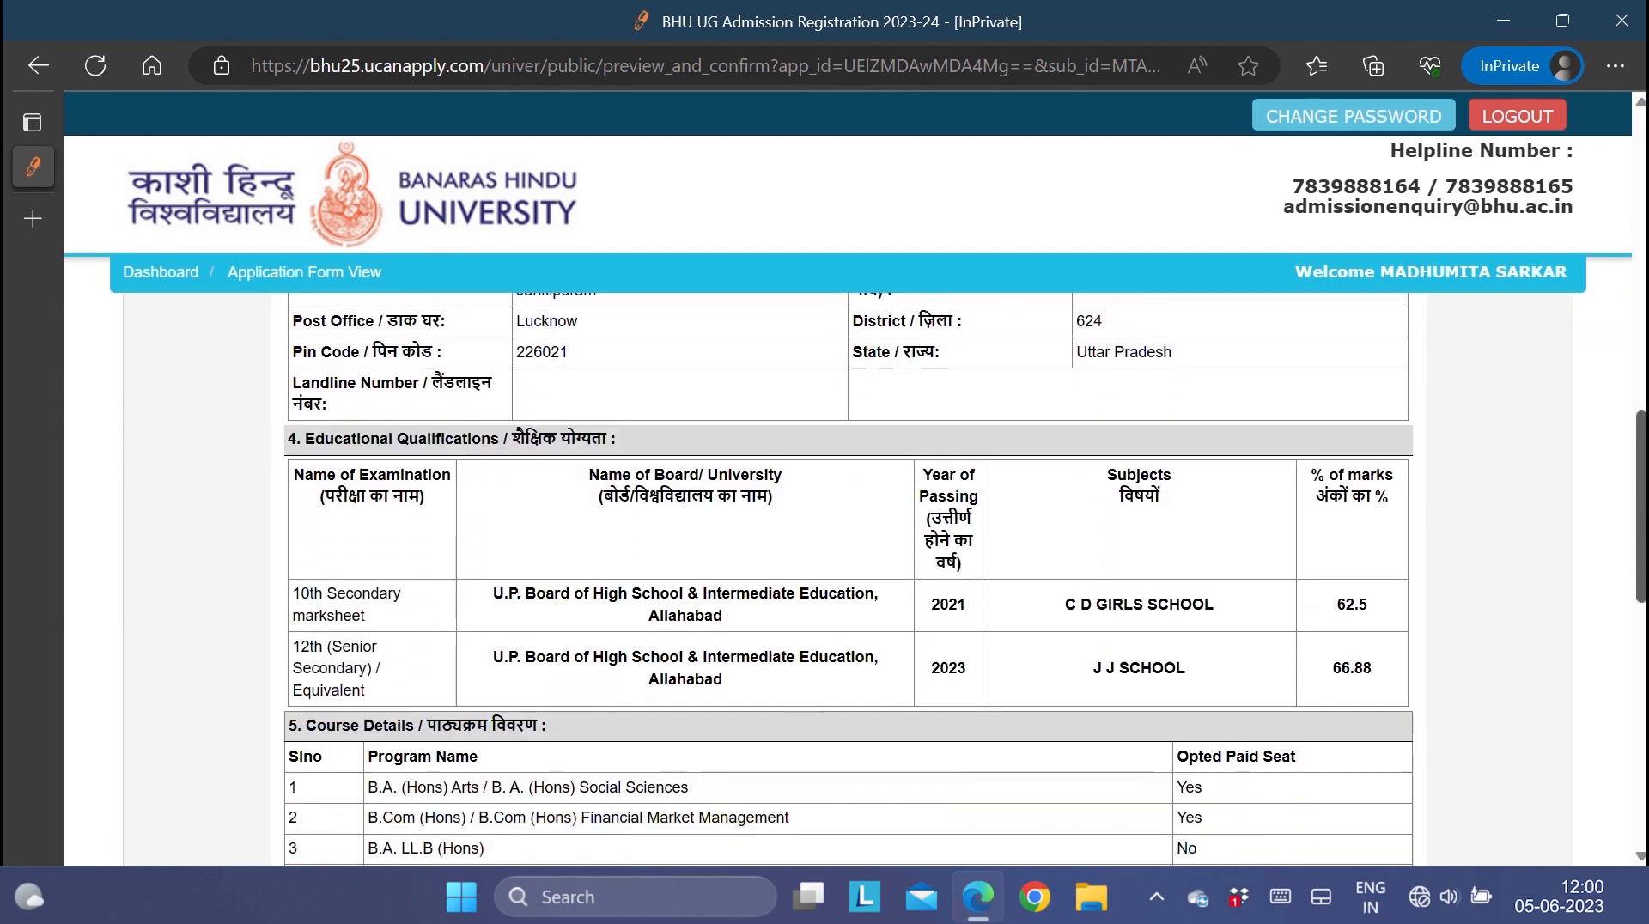
pyautogui.scroll(-10, 848, 576)
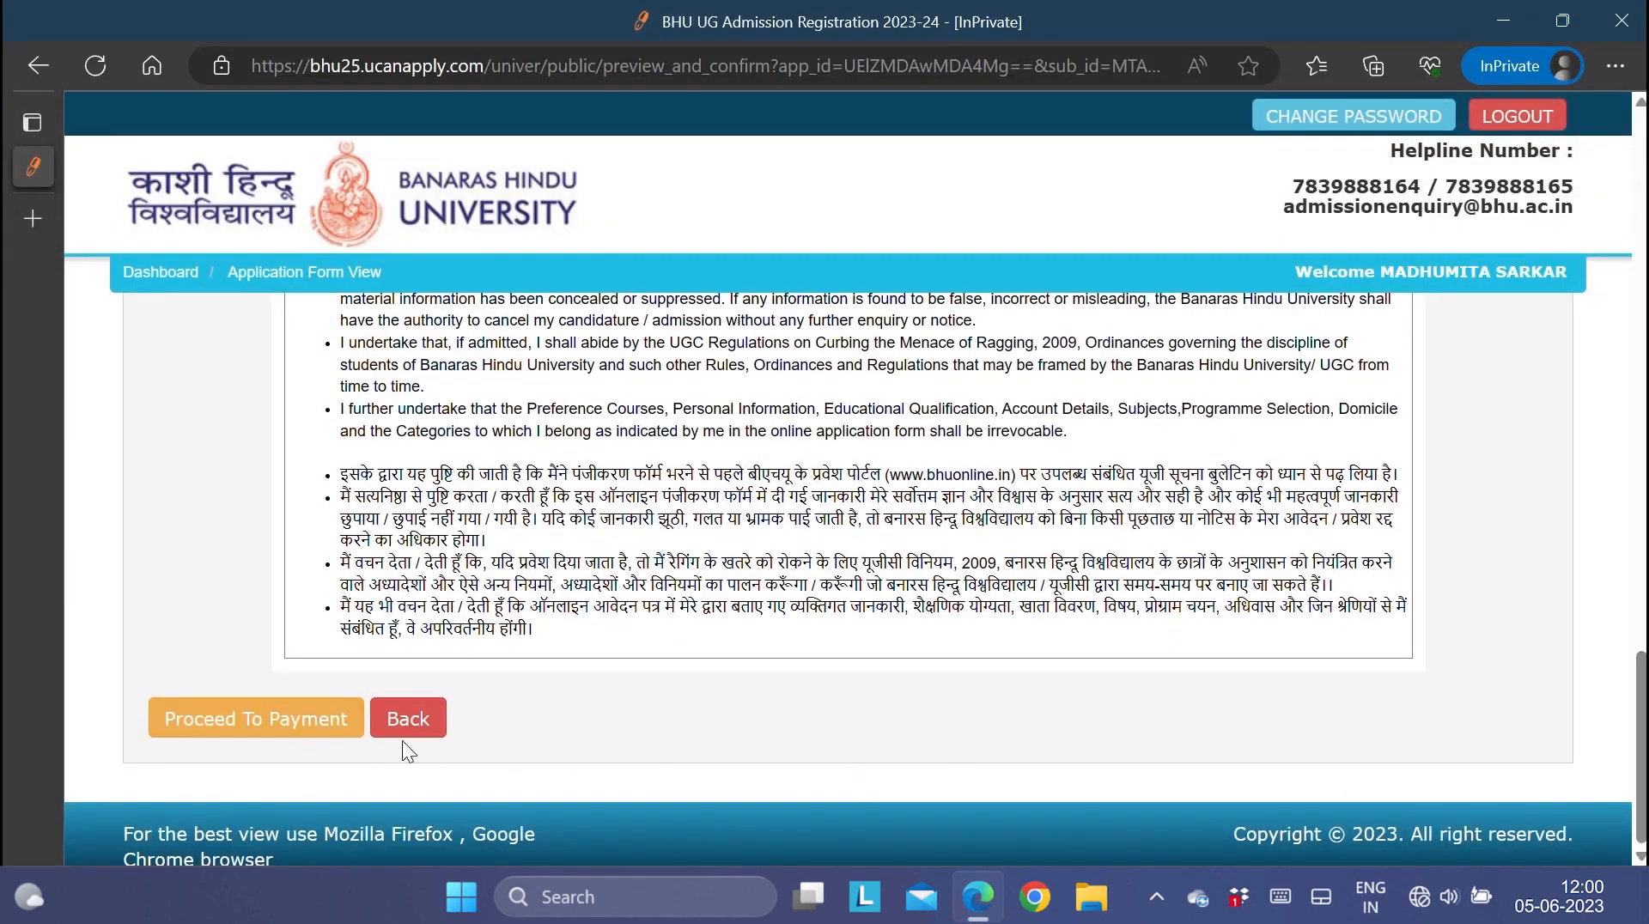
pyautogui.click(294, 739)
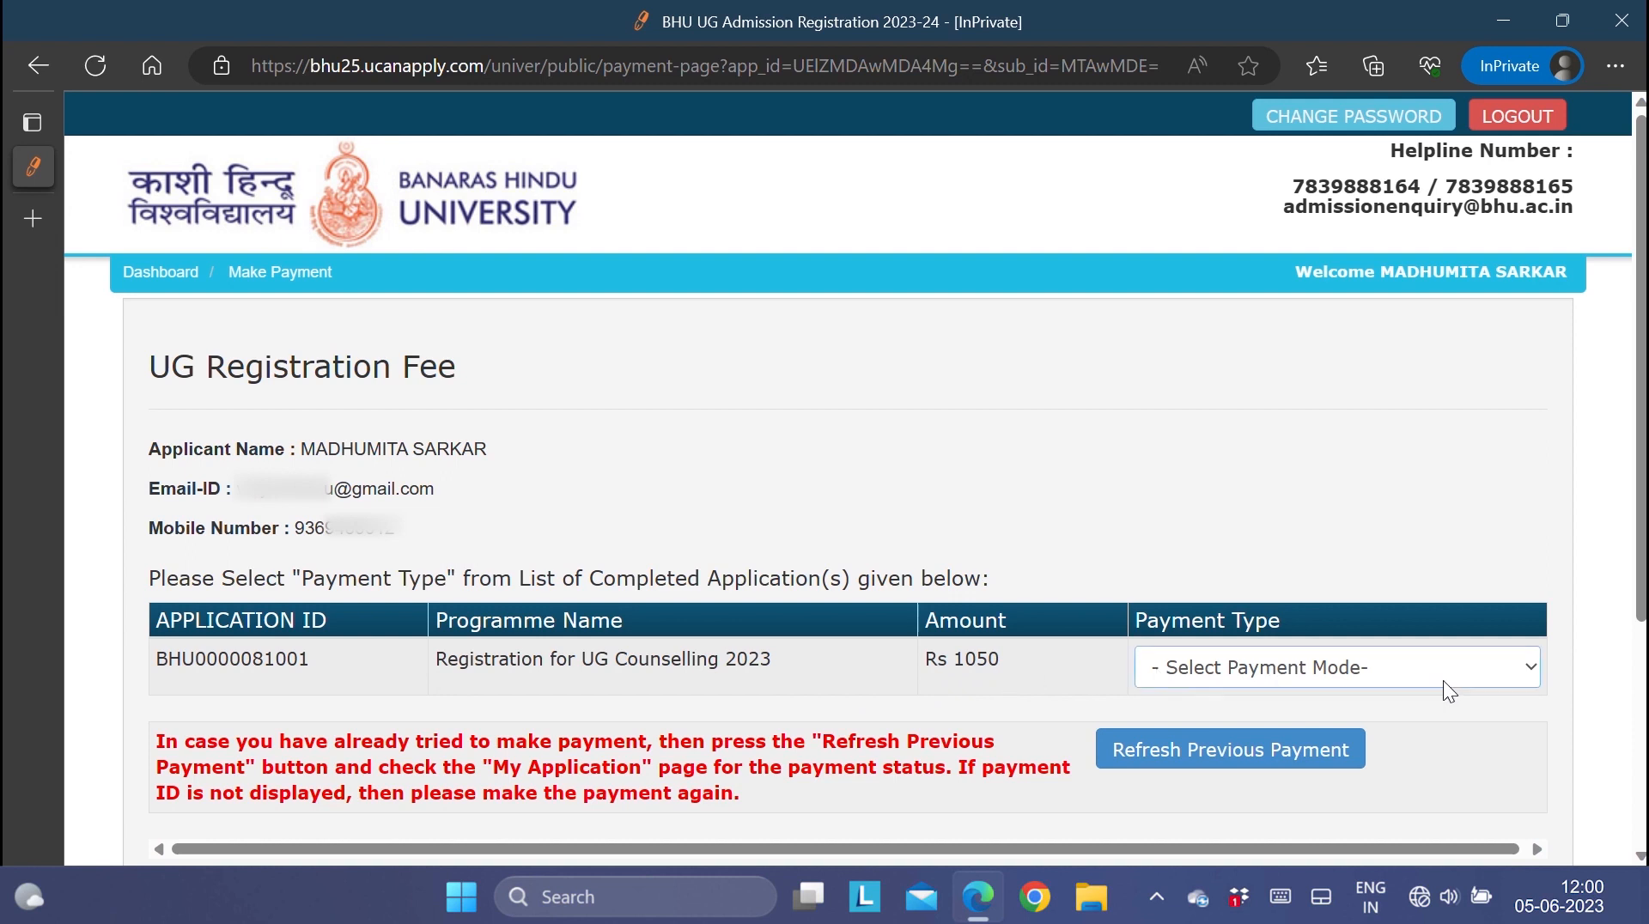
# Pay the Rs 1050 fee ONLINE via Other Bank Net Banking and submit the application
pyautogui.click(1527, 669)
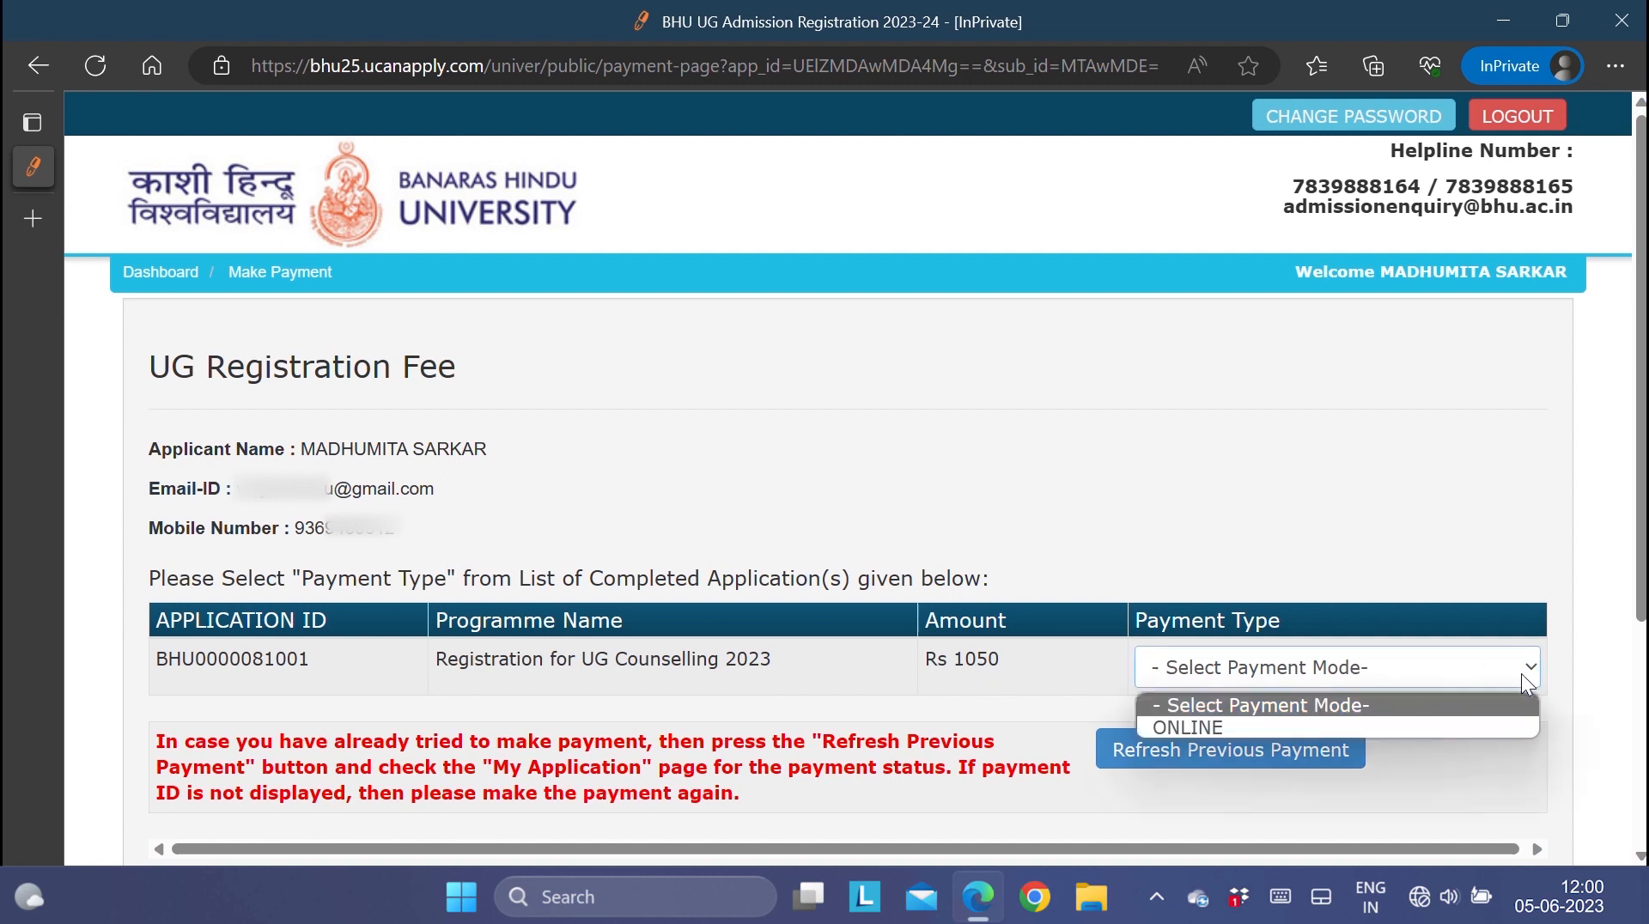
pyautogui.click(1415, 727)
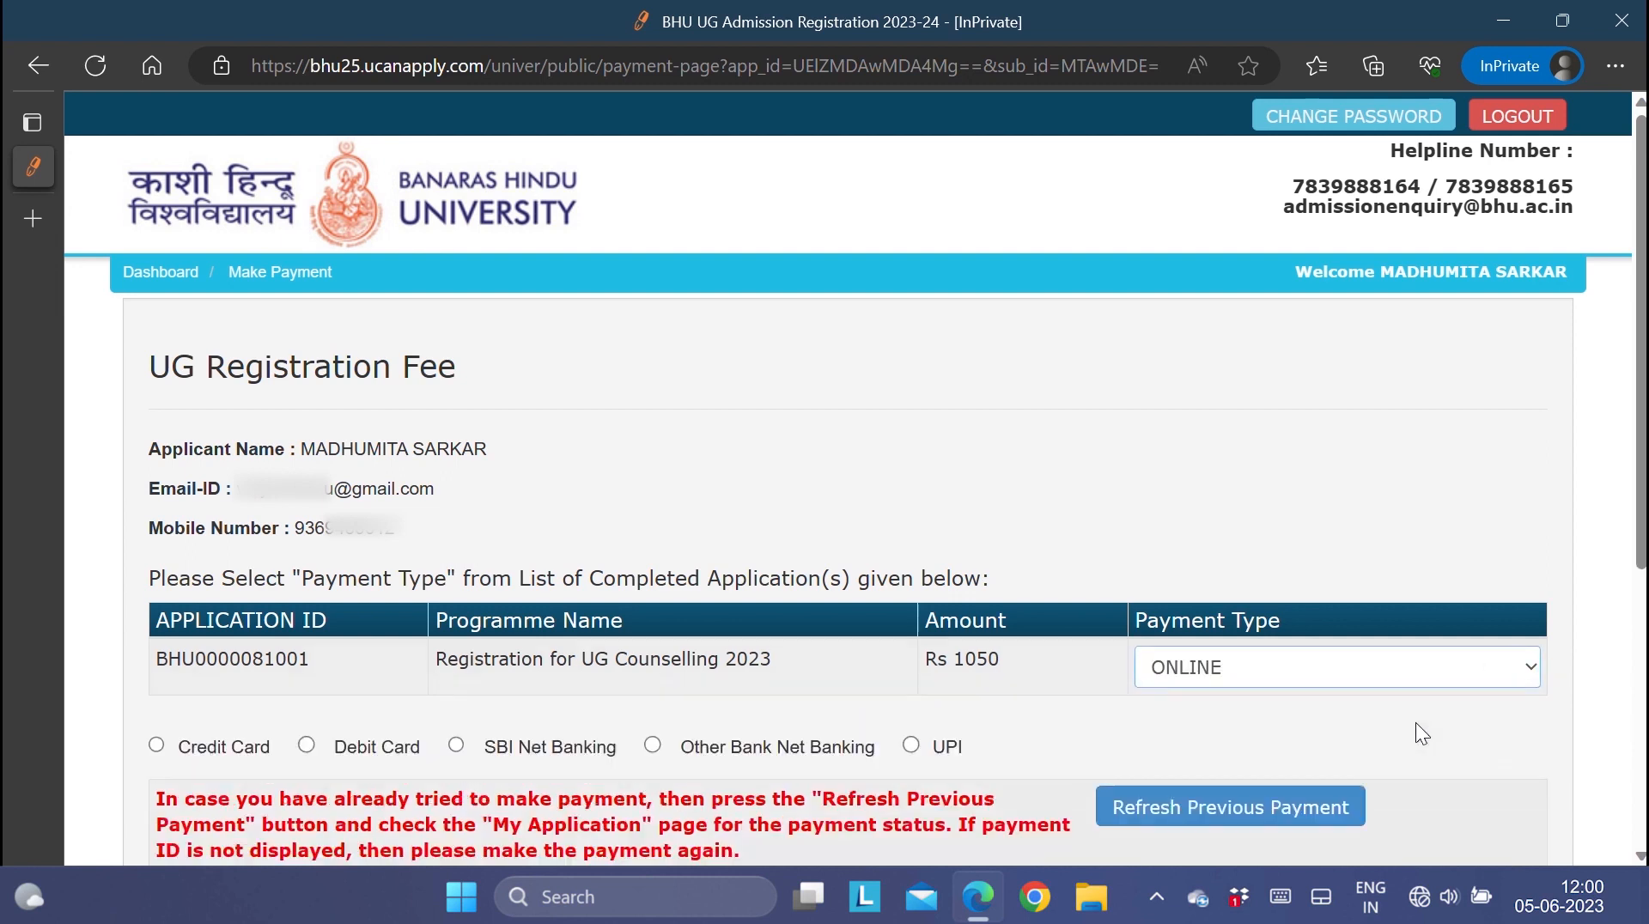
pyautogui.scroll(-2, 791, 538)
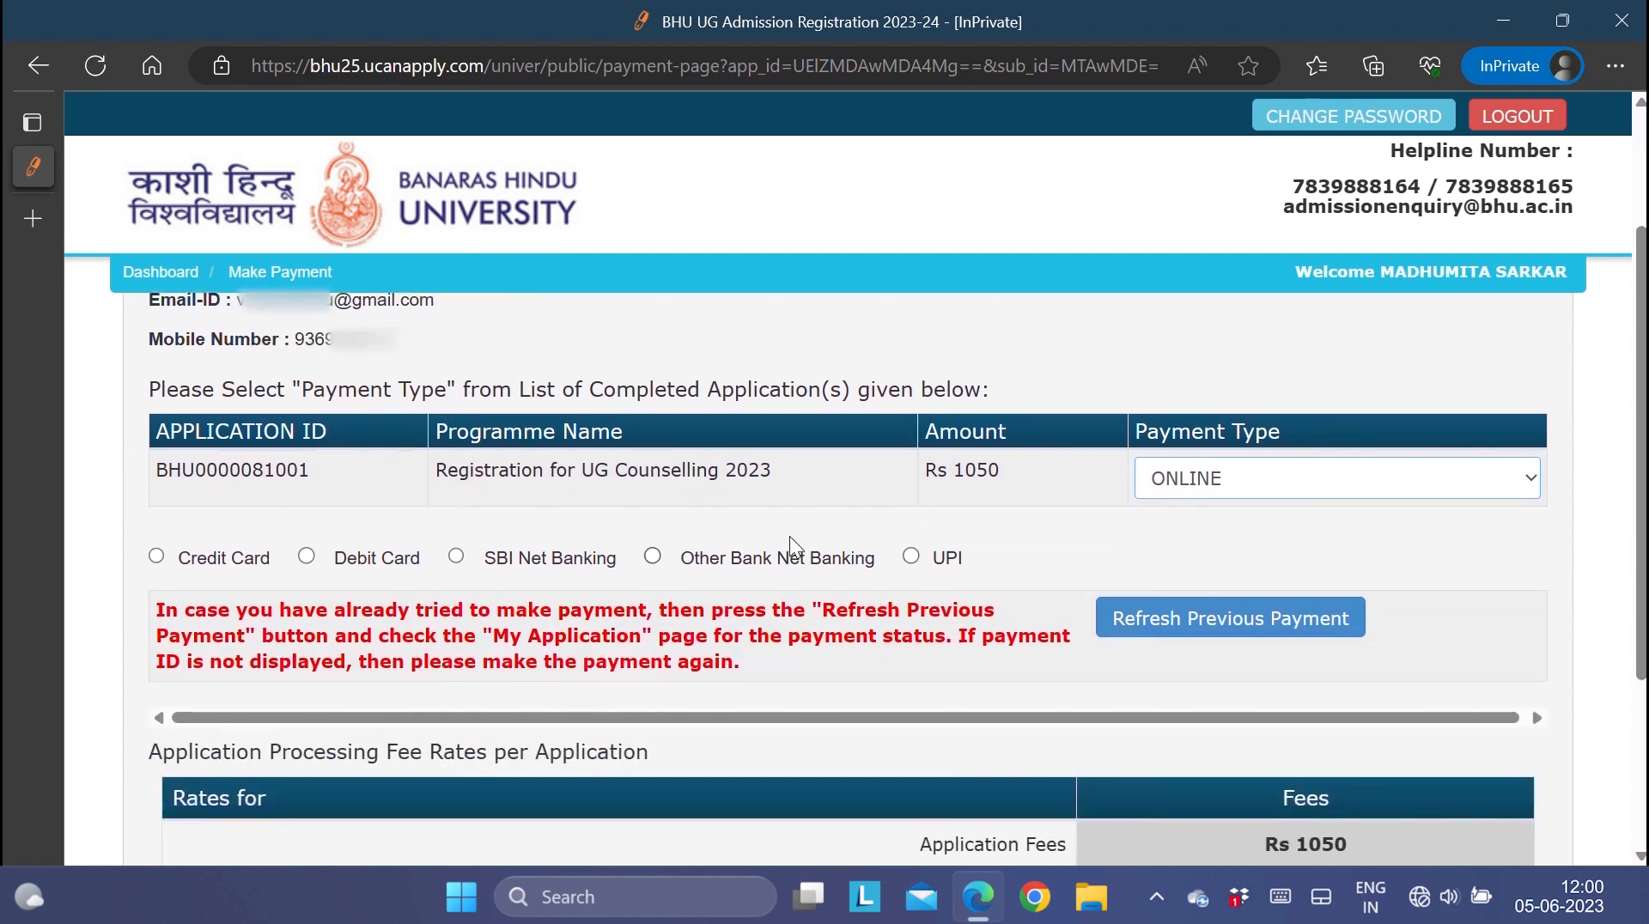
pyautogui.click(654, 558)
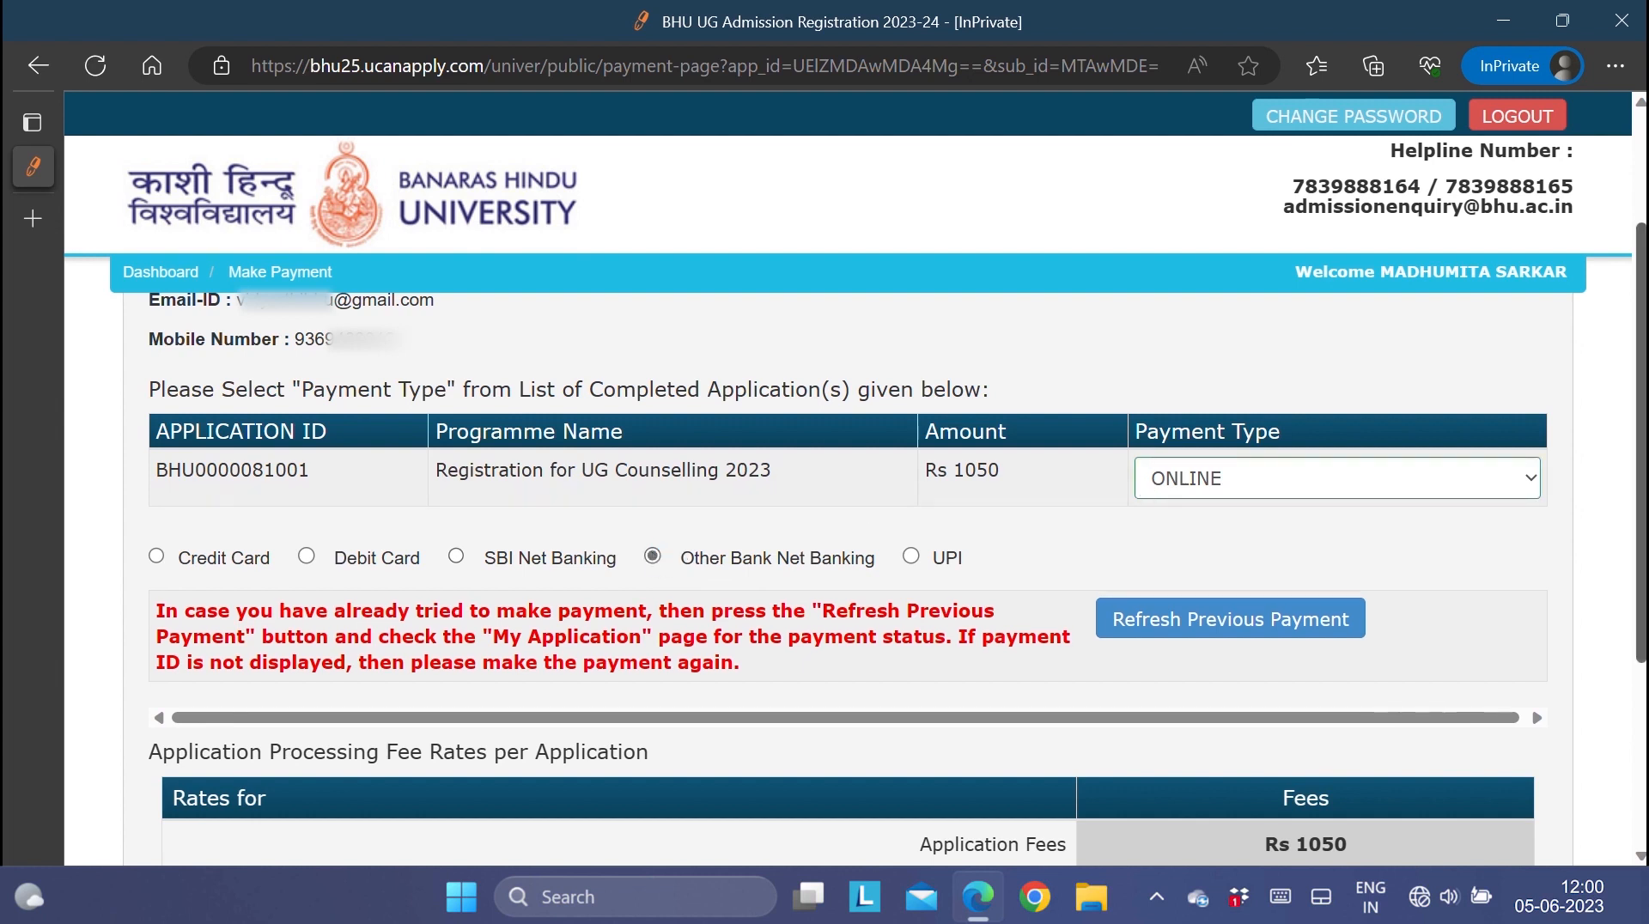
pyautogui.scroll(-3, 1643, 455)
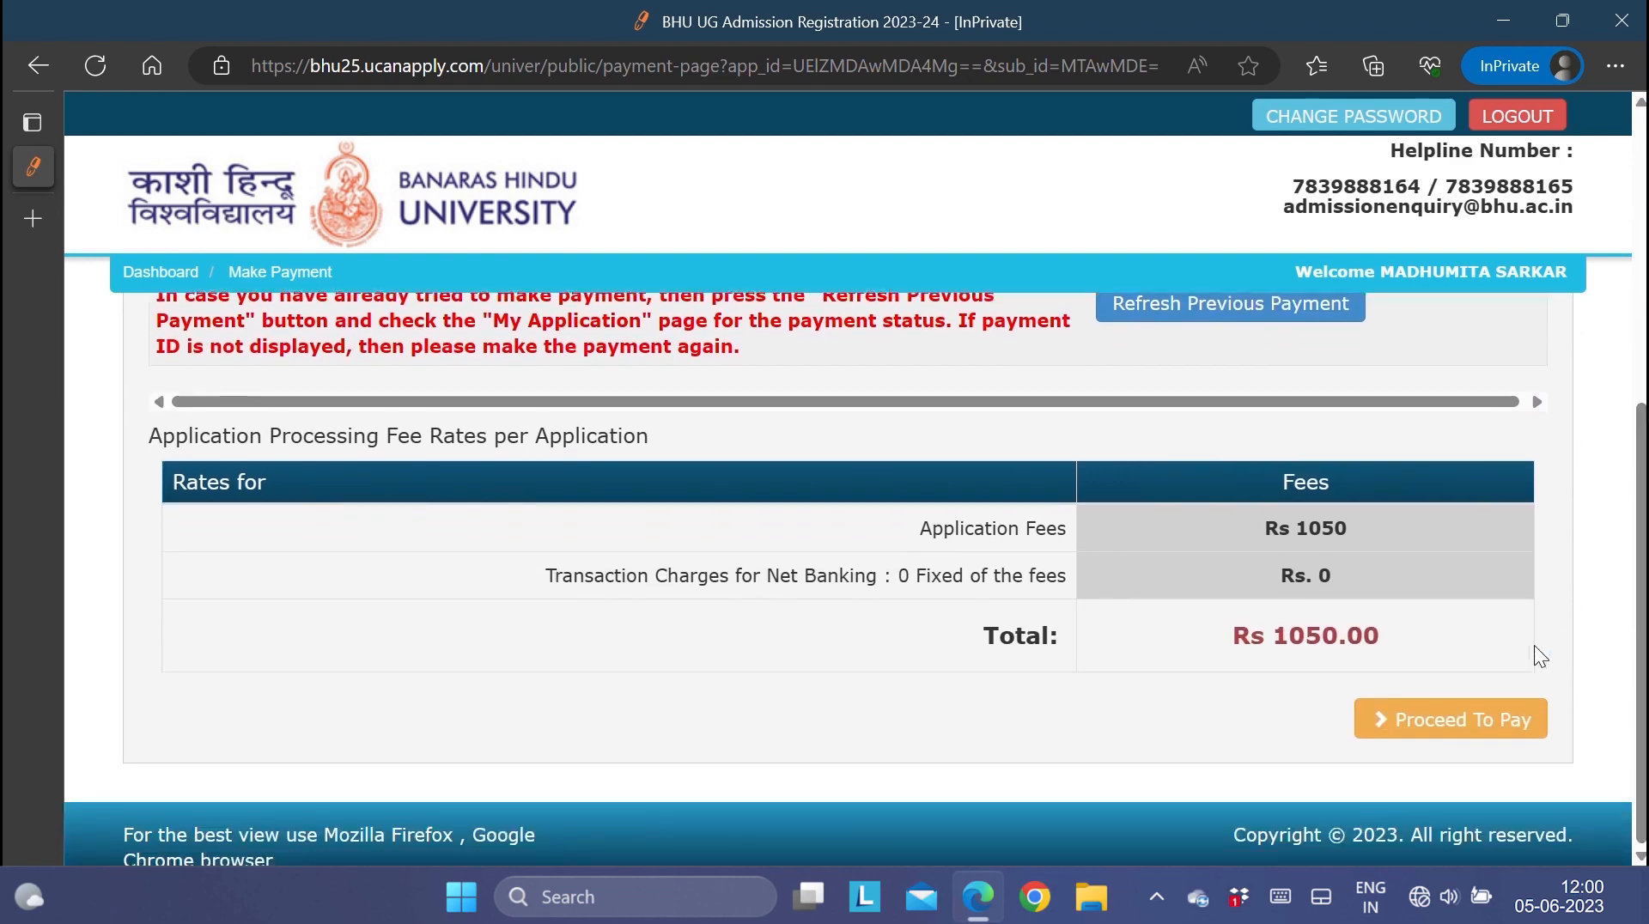
pyautogui.click(1469, 730)
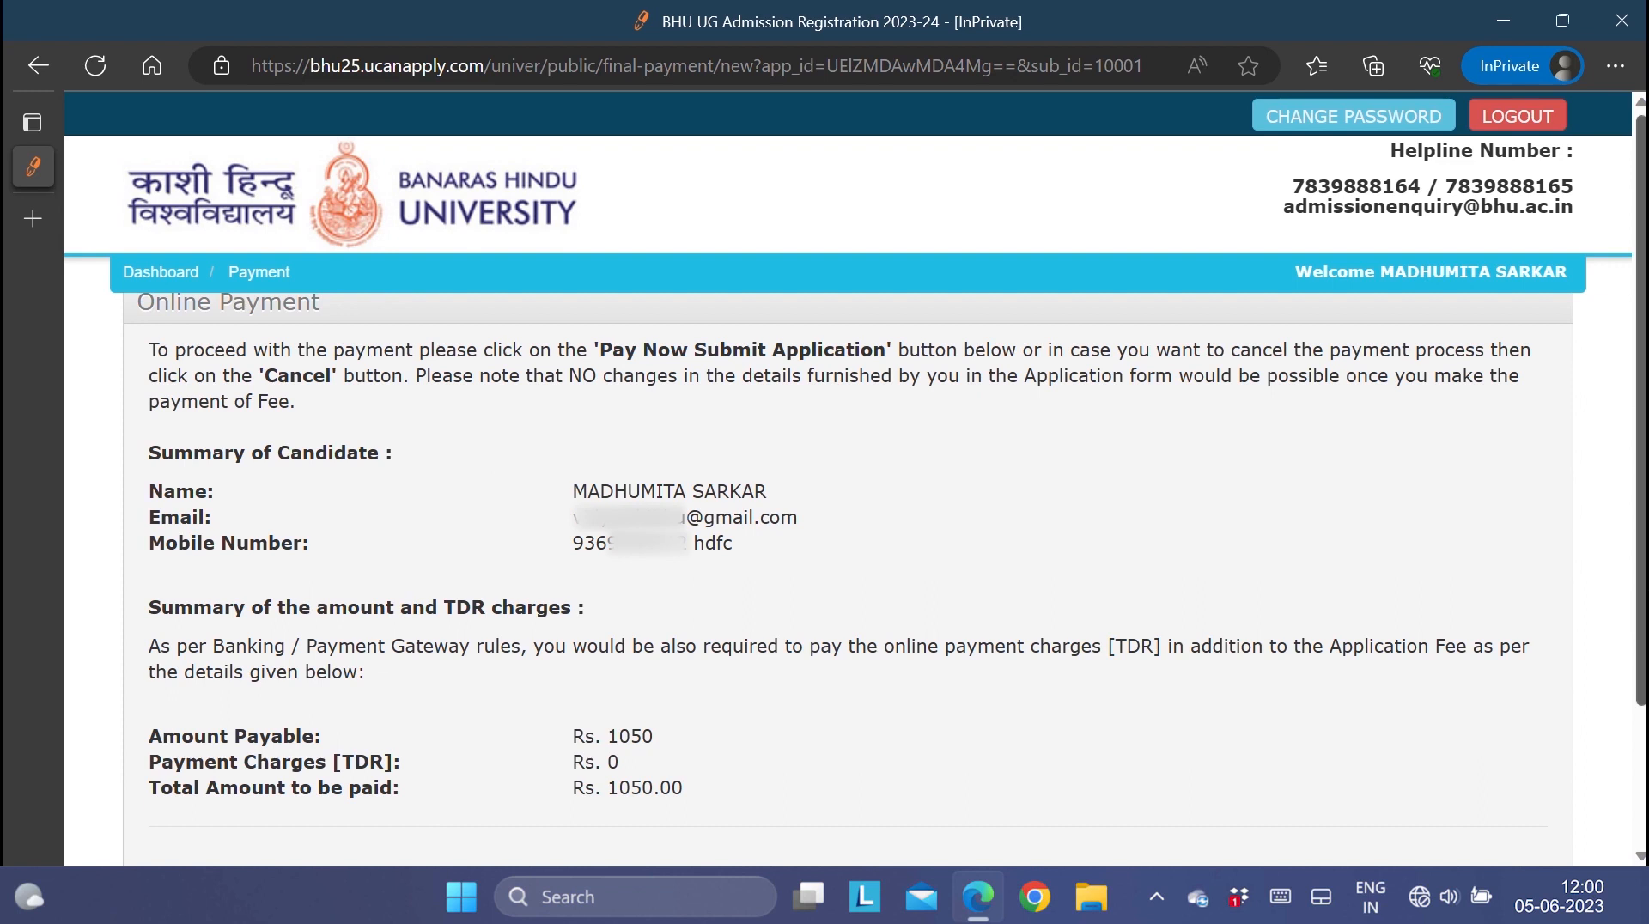
pyautogui.scroll(-3, 849, 489)
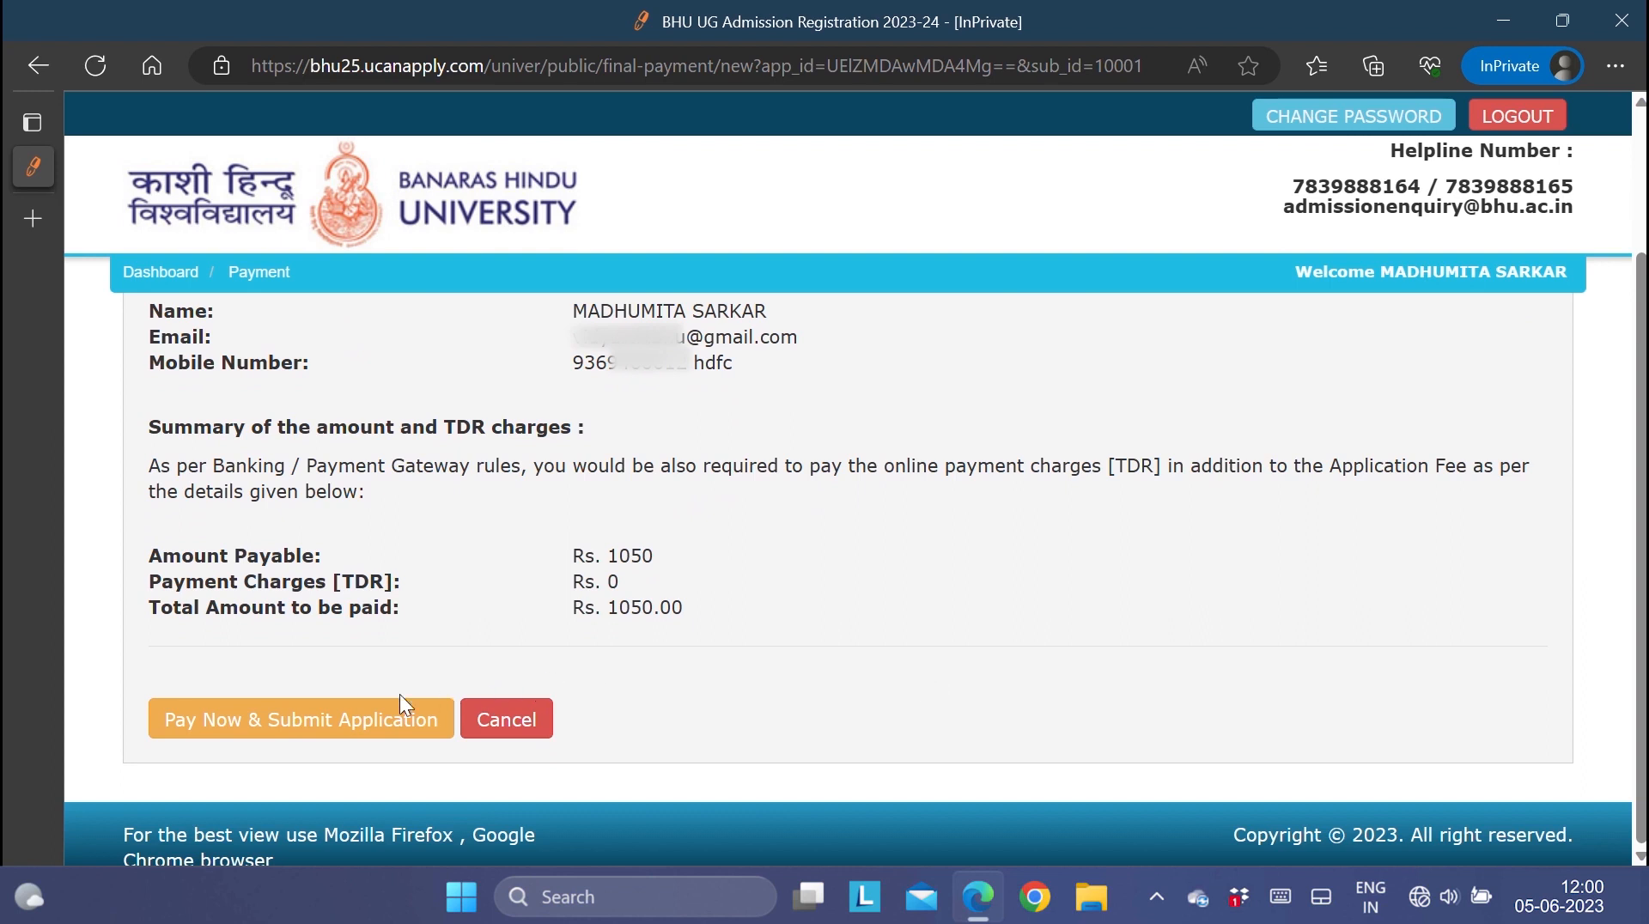
pyautogui.click(352, 725)
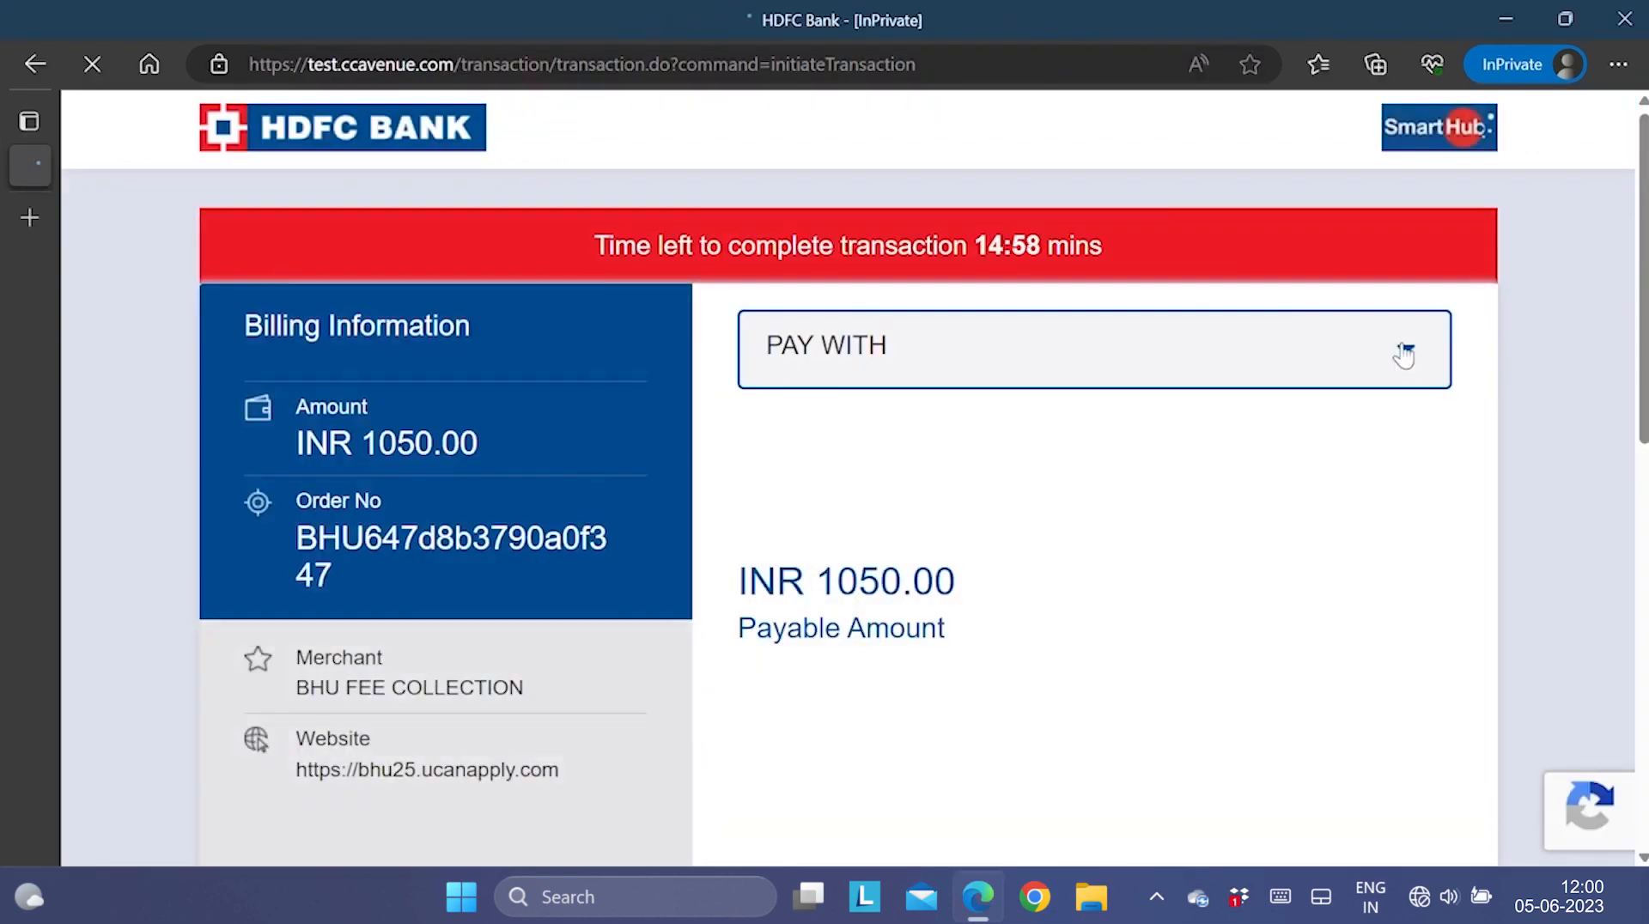
# Choose NET BANKING with Canara Bank to pay INR 1050.00
pyautogui.click(1404, 353)
pyautogui.click(1314, 512)
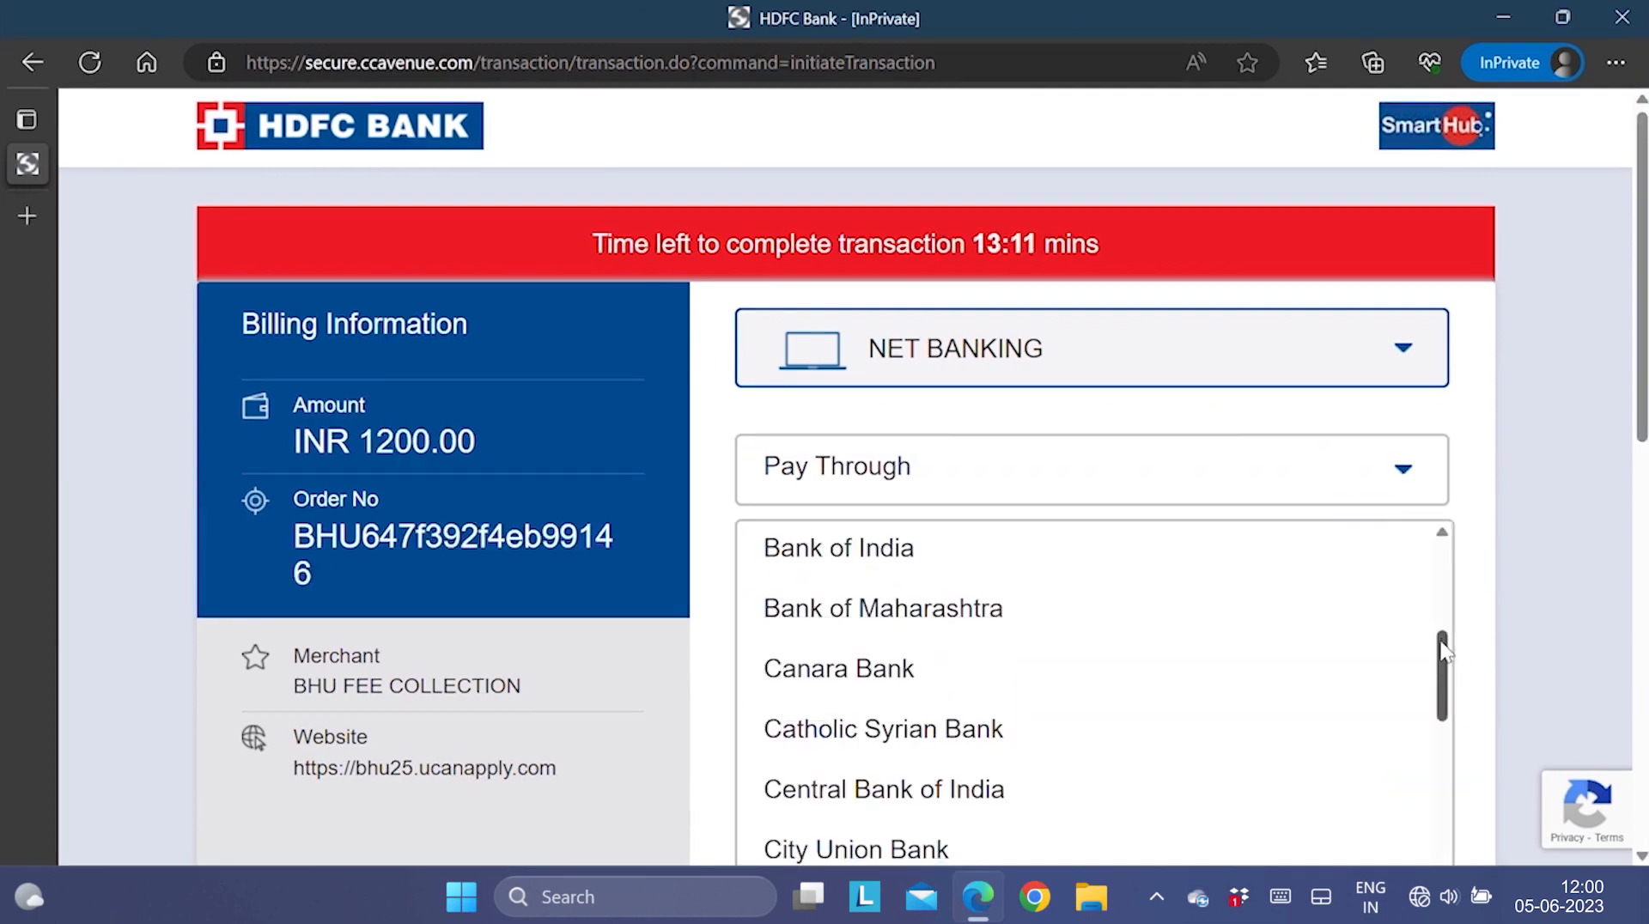
pyautogui.moveTo(1443, 650); pyautogui.dragTo(1443, 662)
pyautogui.click(839, 577)
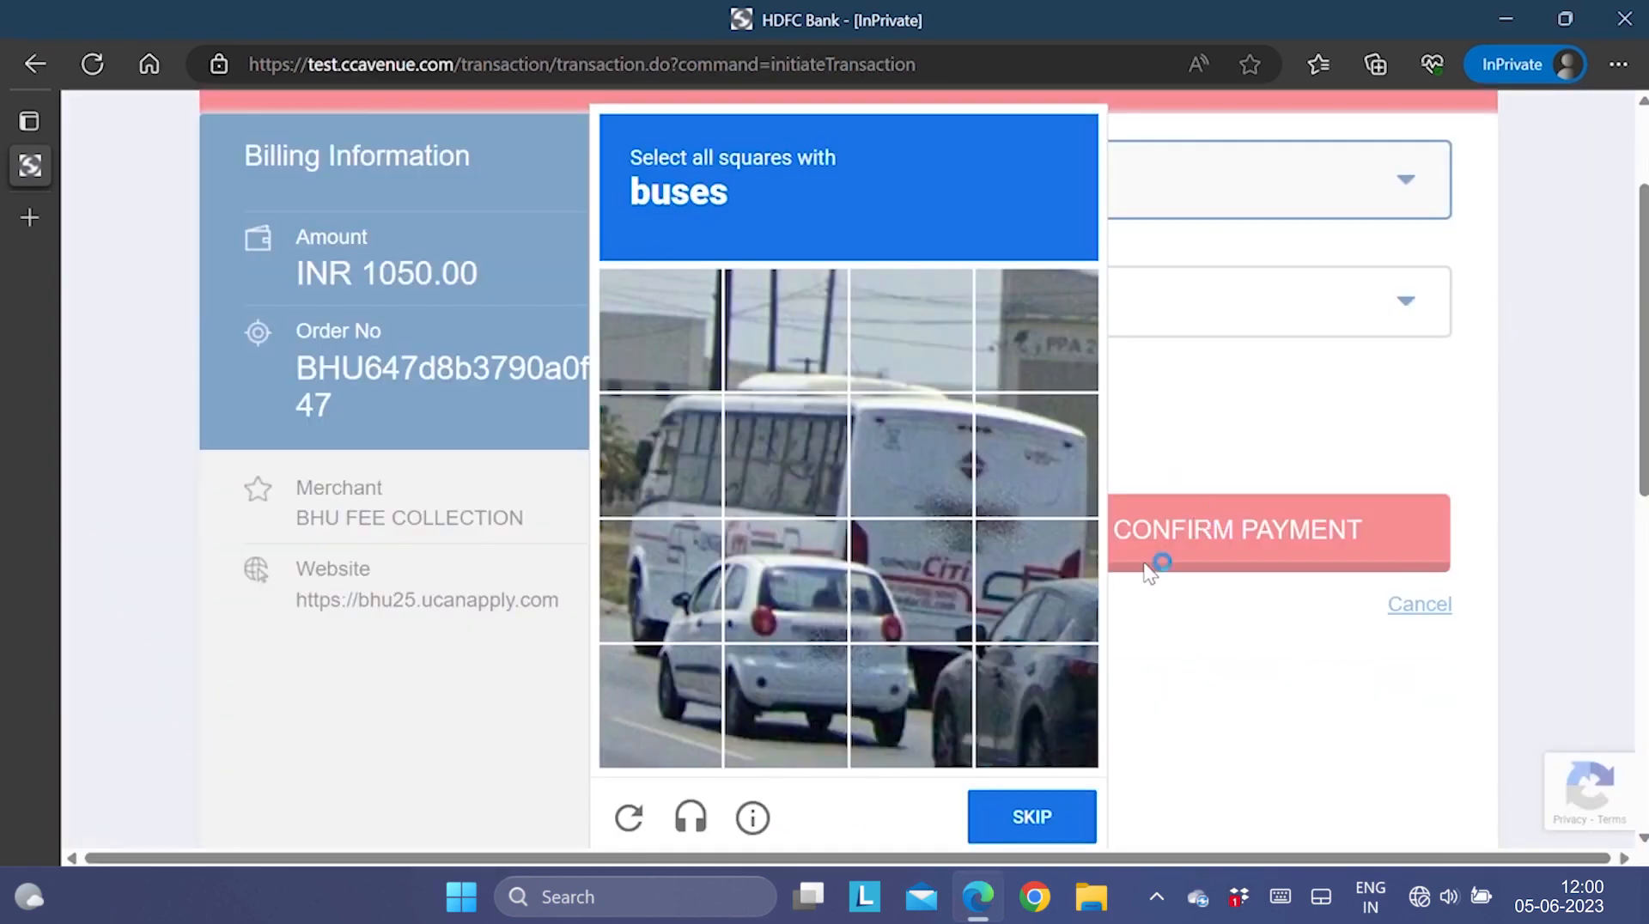
# Skip the buses reCAPTCHA and solve the stairs picture challenge
pyautogui.click(1025, 821)
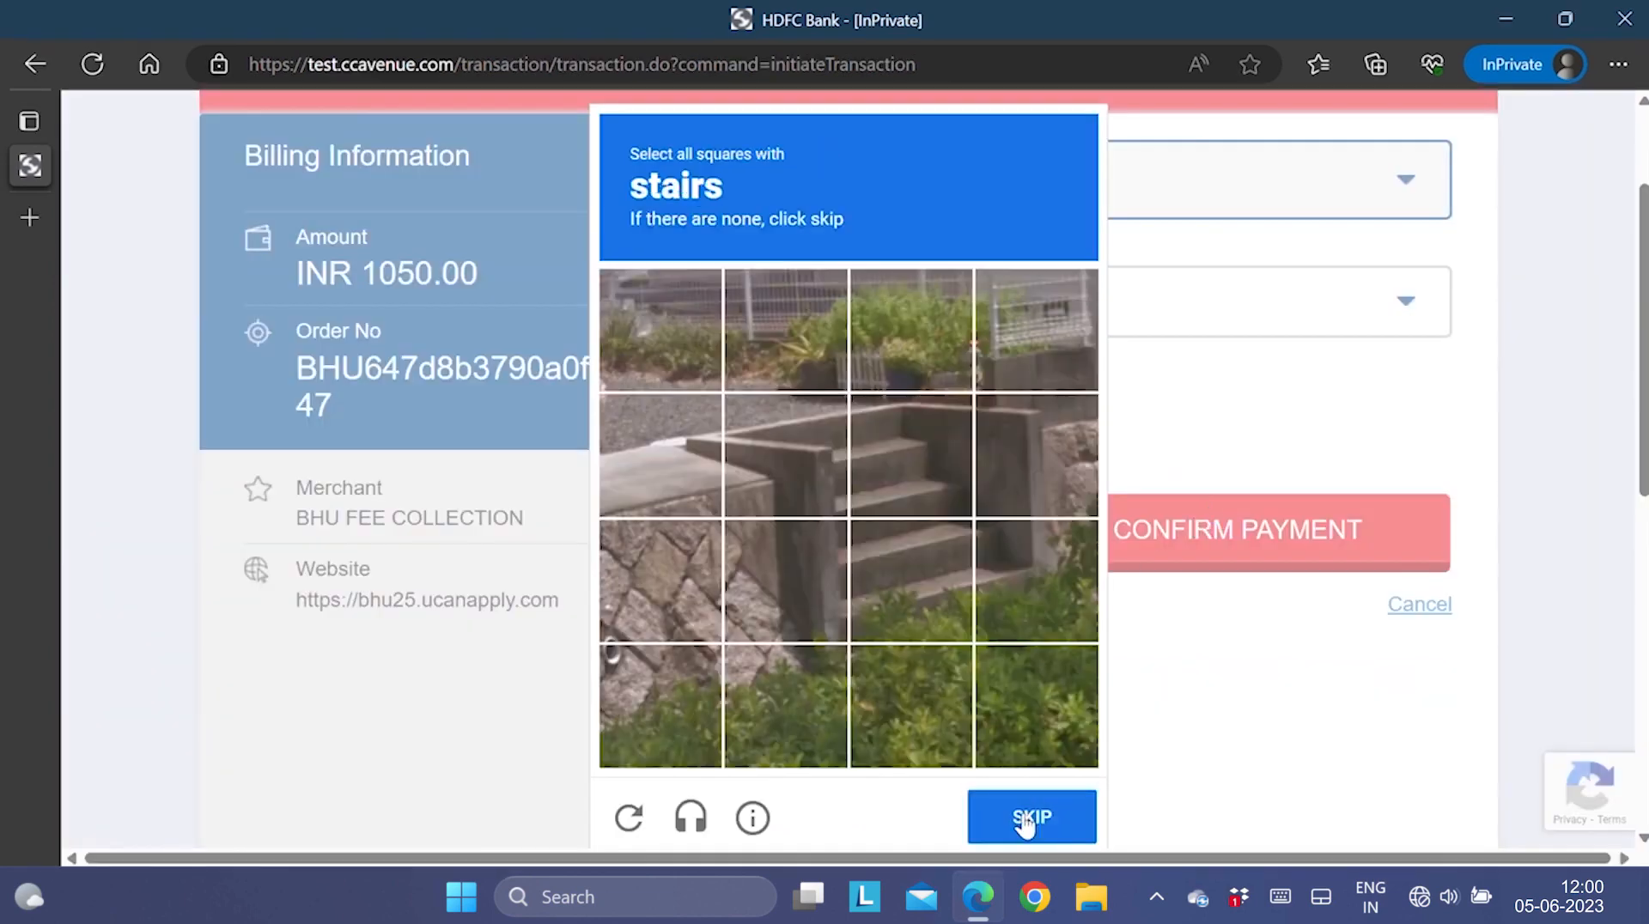
pyautogui.moveTo(1644, 438); pyautogui.dragTo(1644, 516)
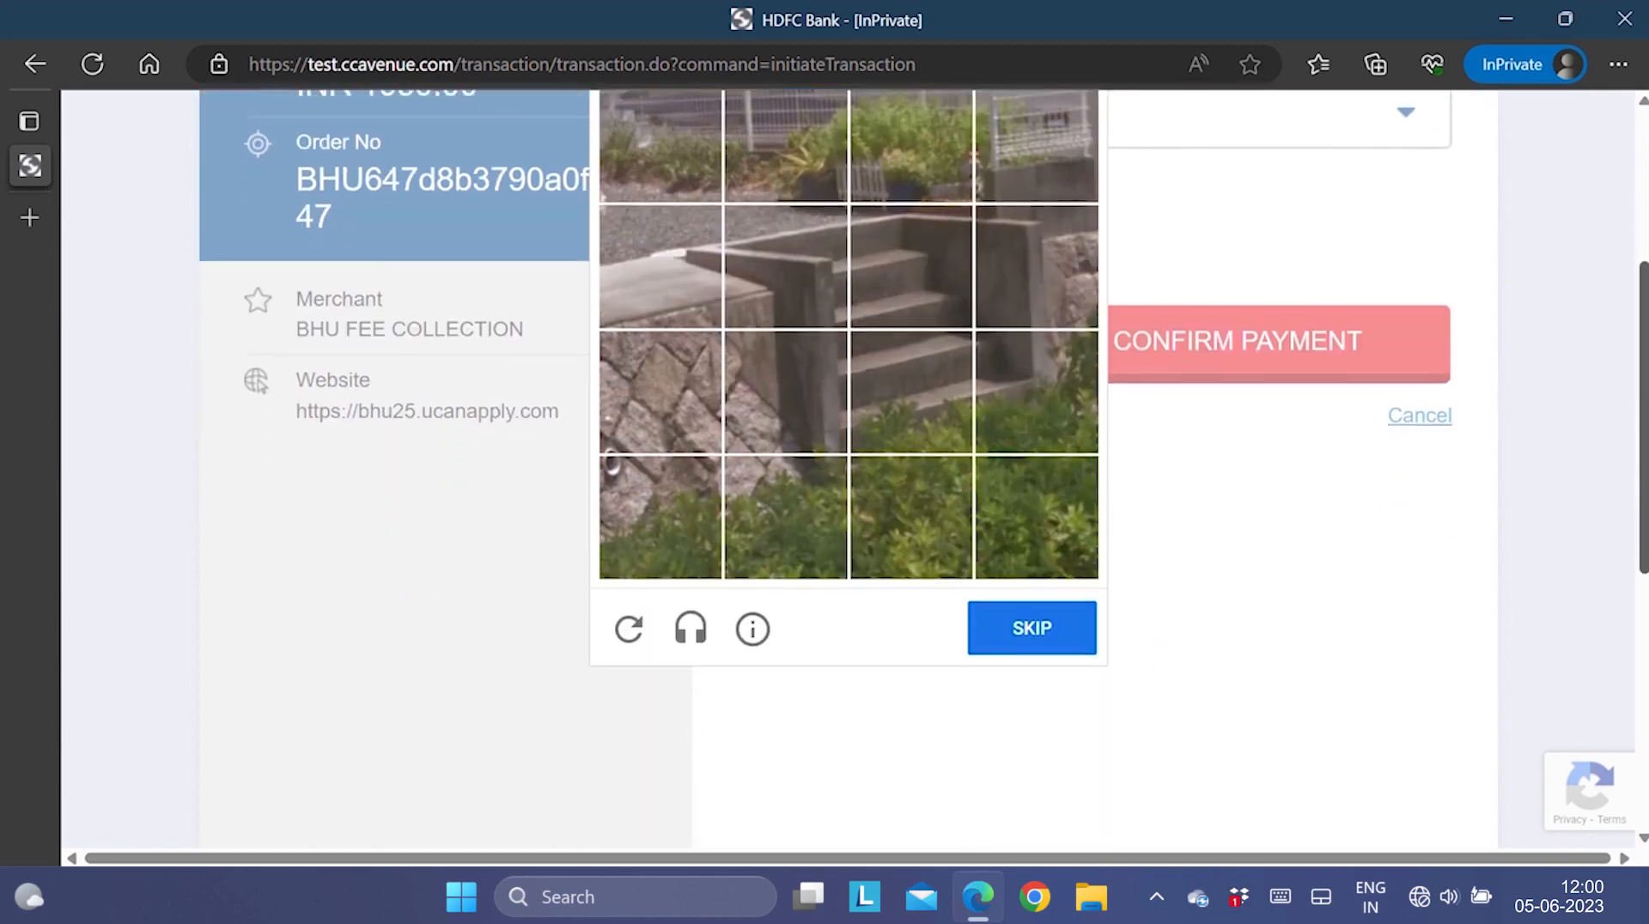
pyautogui.scroll(3, 809, 460)
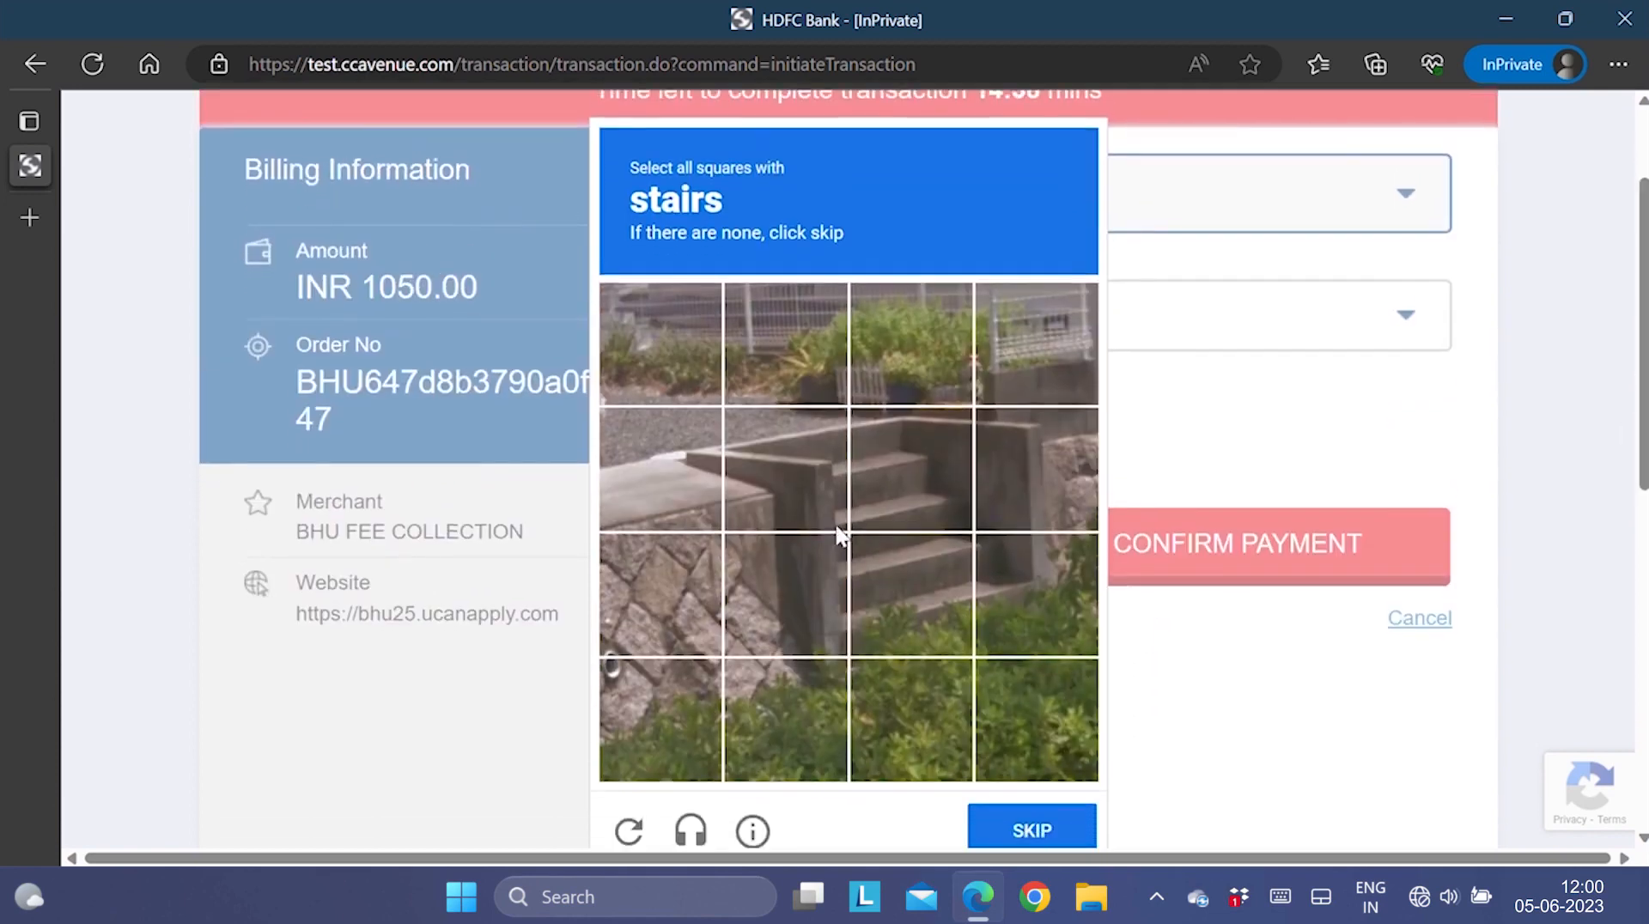
pyautogui.click(809, 472)
pyautogui.click(906, 460)
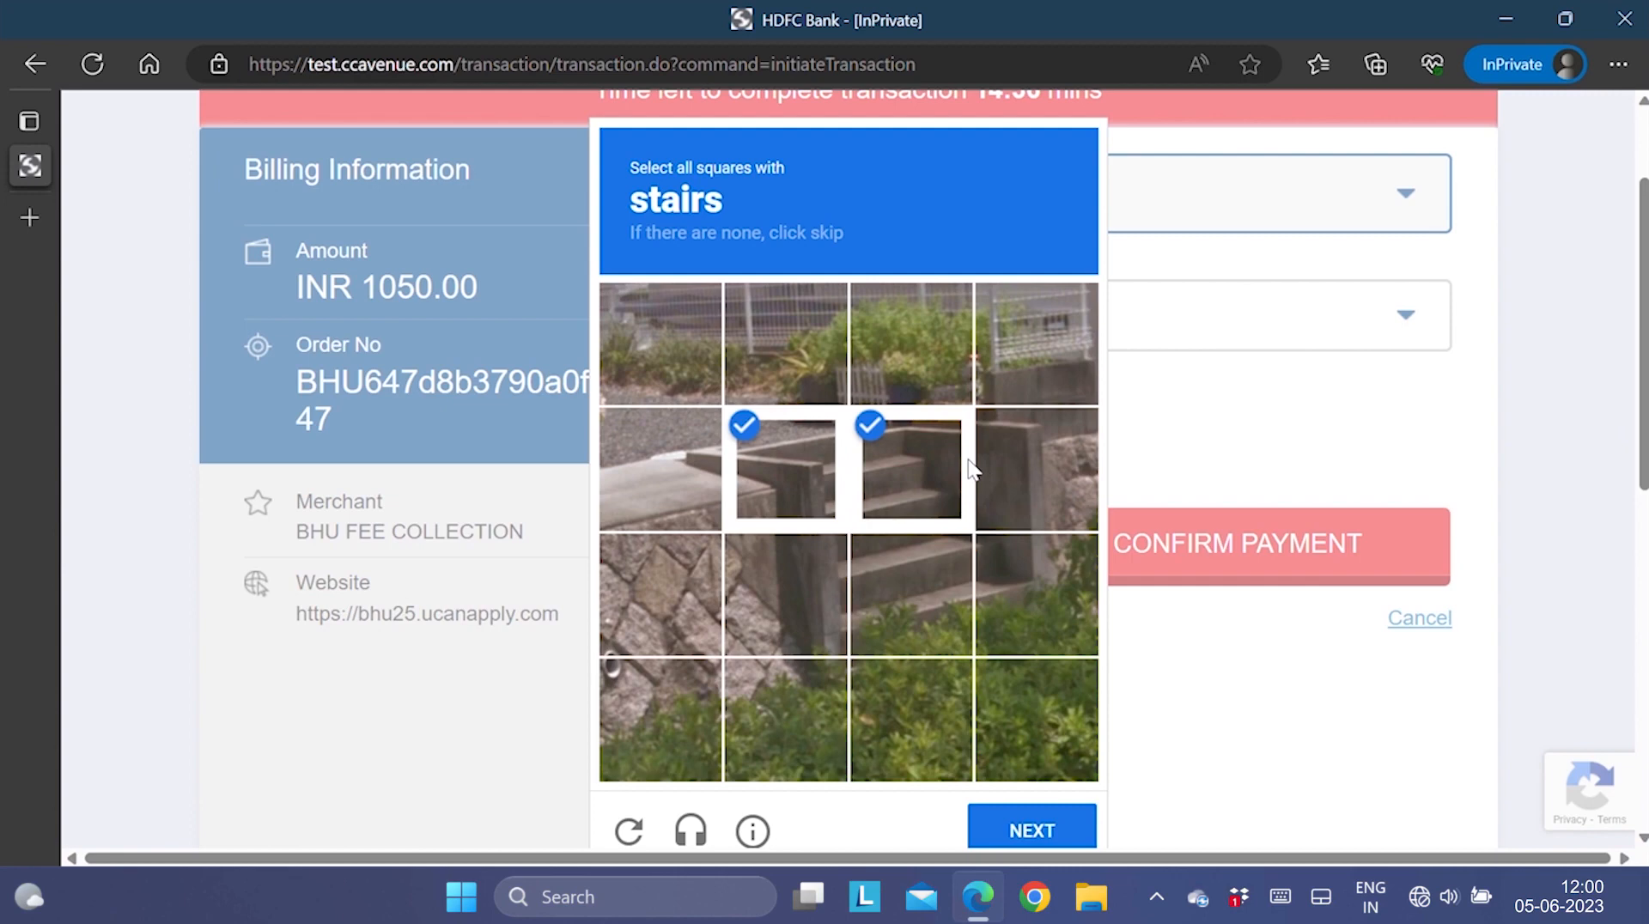
pyautogui.click(1026, 466)
pyautogui.click(808, 601)
pyautogui.click(890, 600)
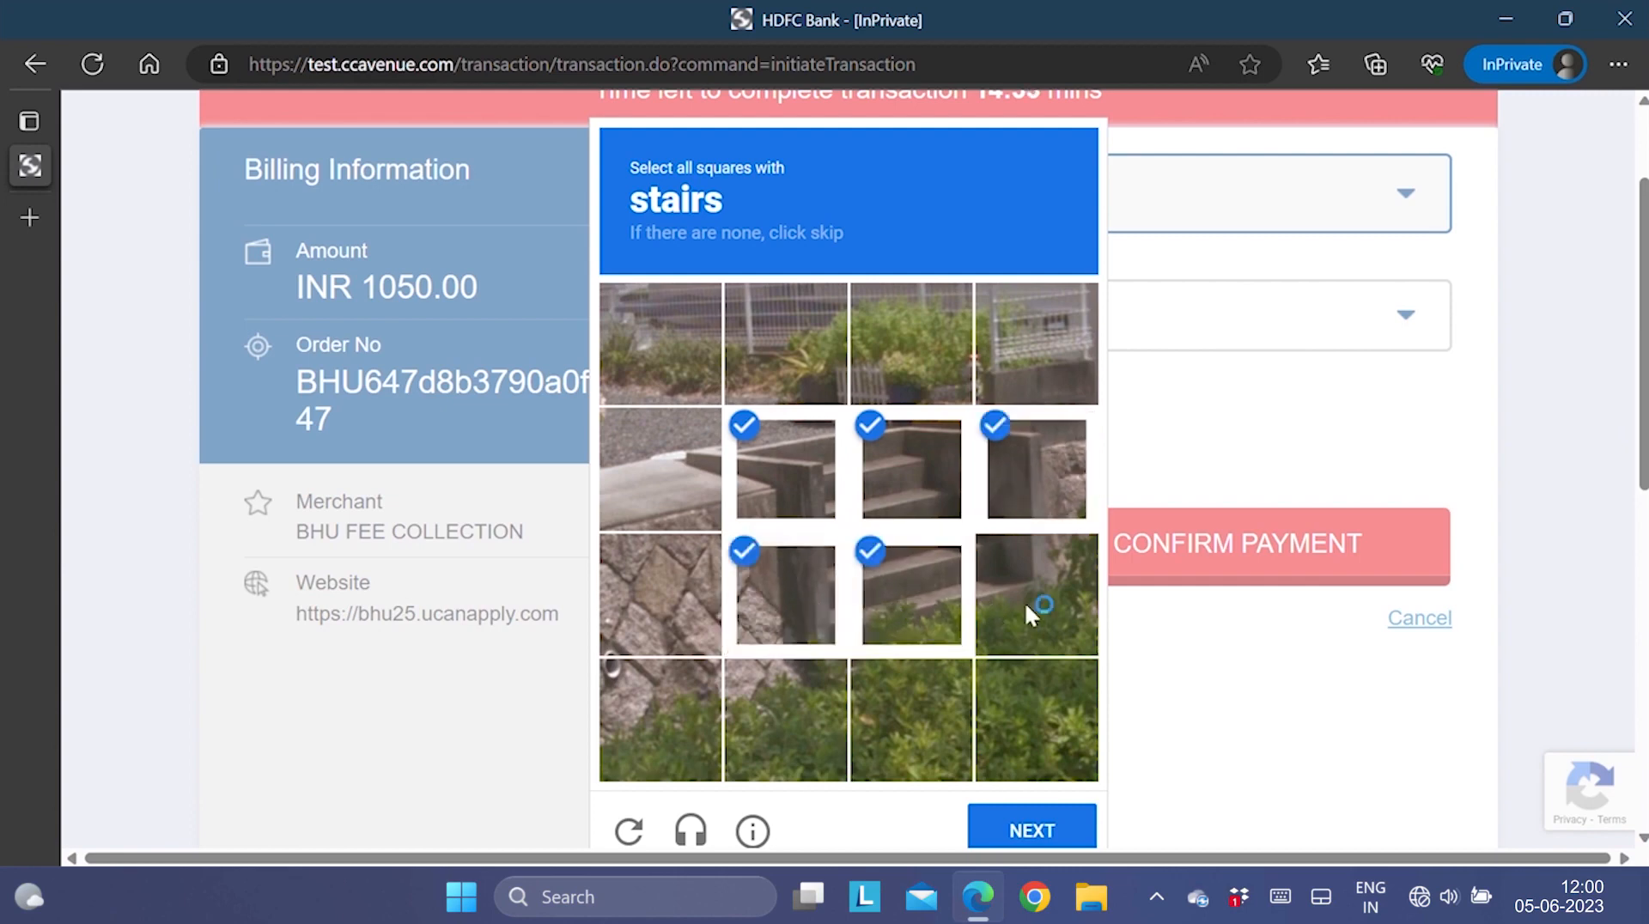
pyautogui.click(1031, 612)
pyautogui.click(1031, 830)
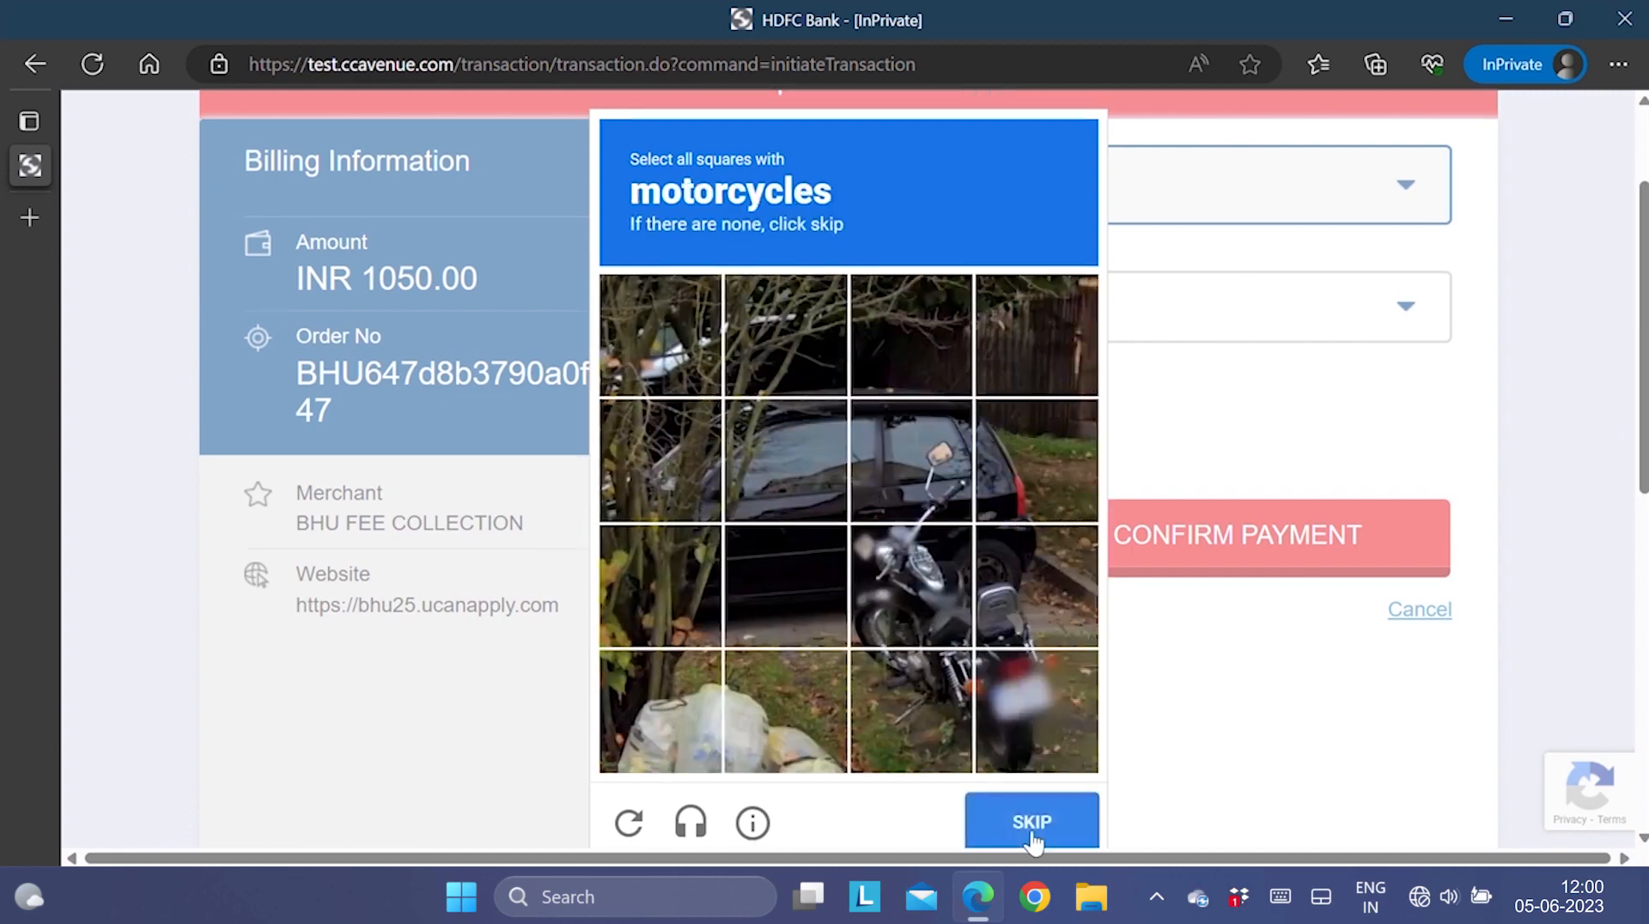
# Solve the motorcycle reCAPTCHA to complete payment and return to the admission portal
pyautogui.click(936, 497)
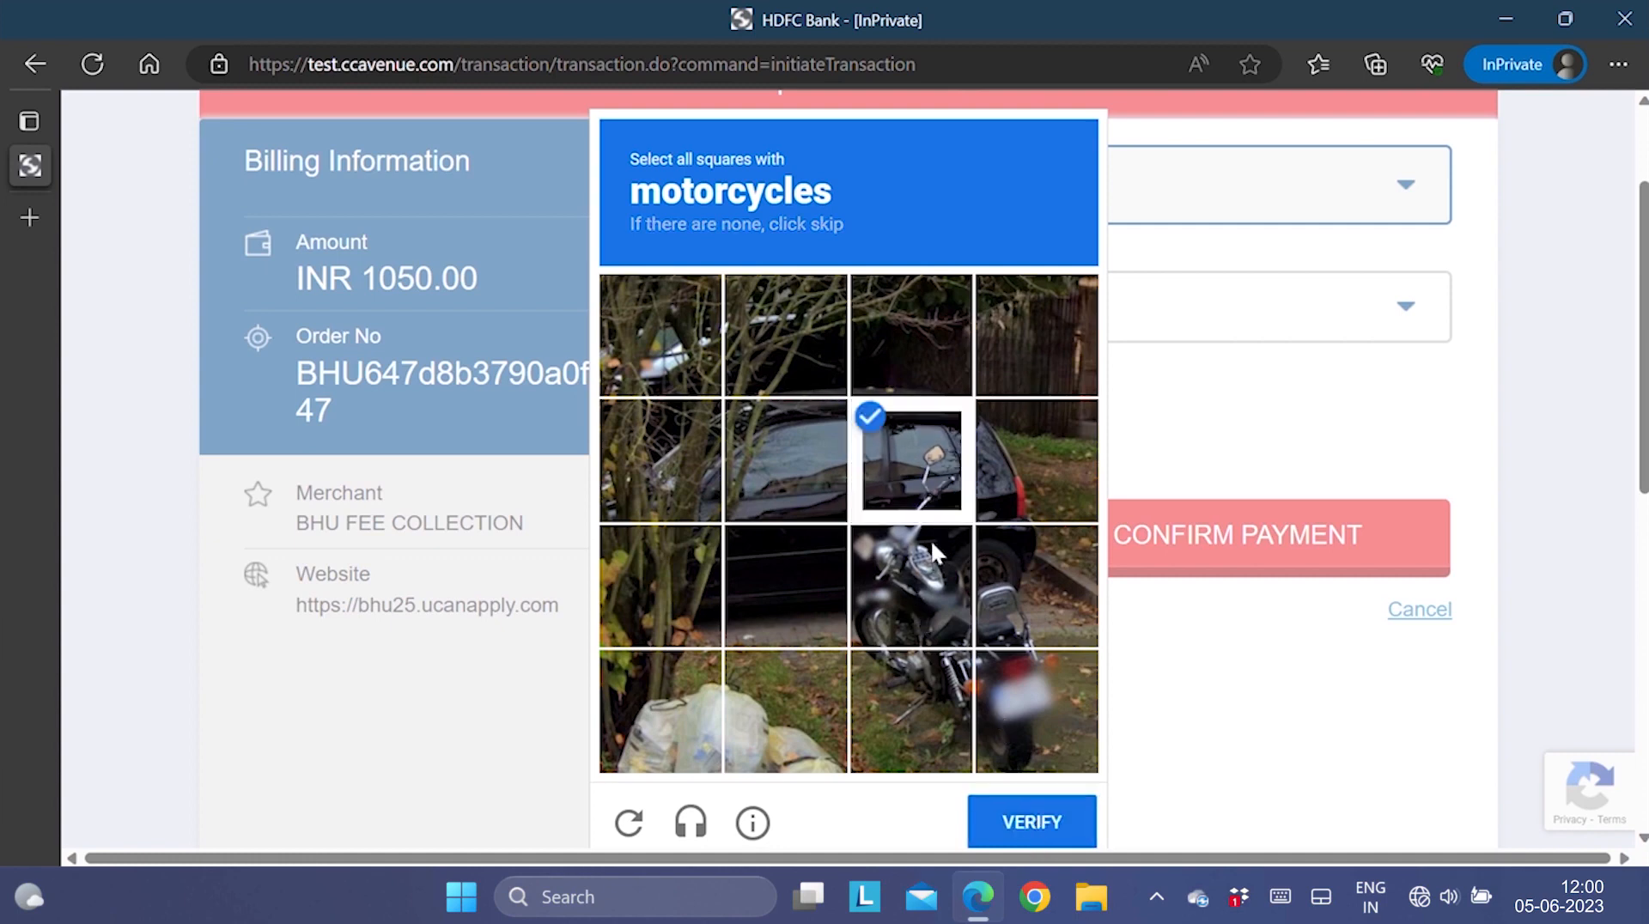
pyautogui.click(932, 597)
pyautogui.click(926, 729)
pyautogui.click(1056, 712)
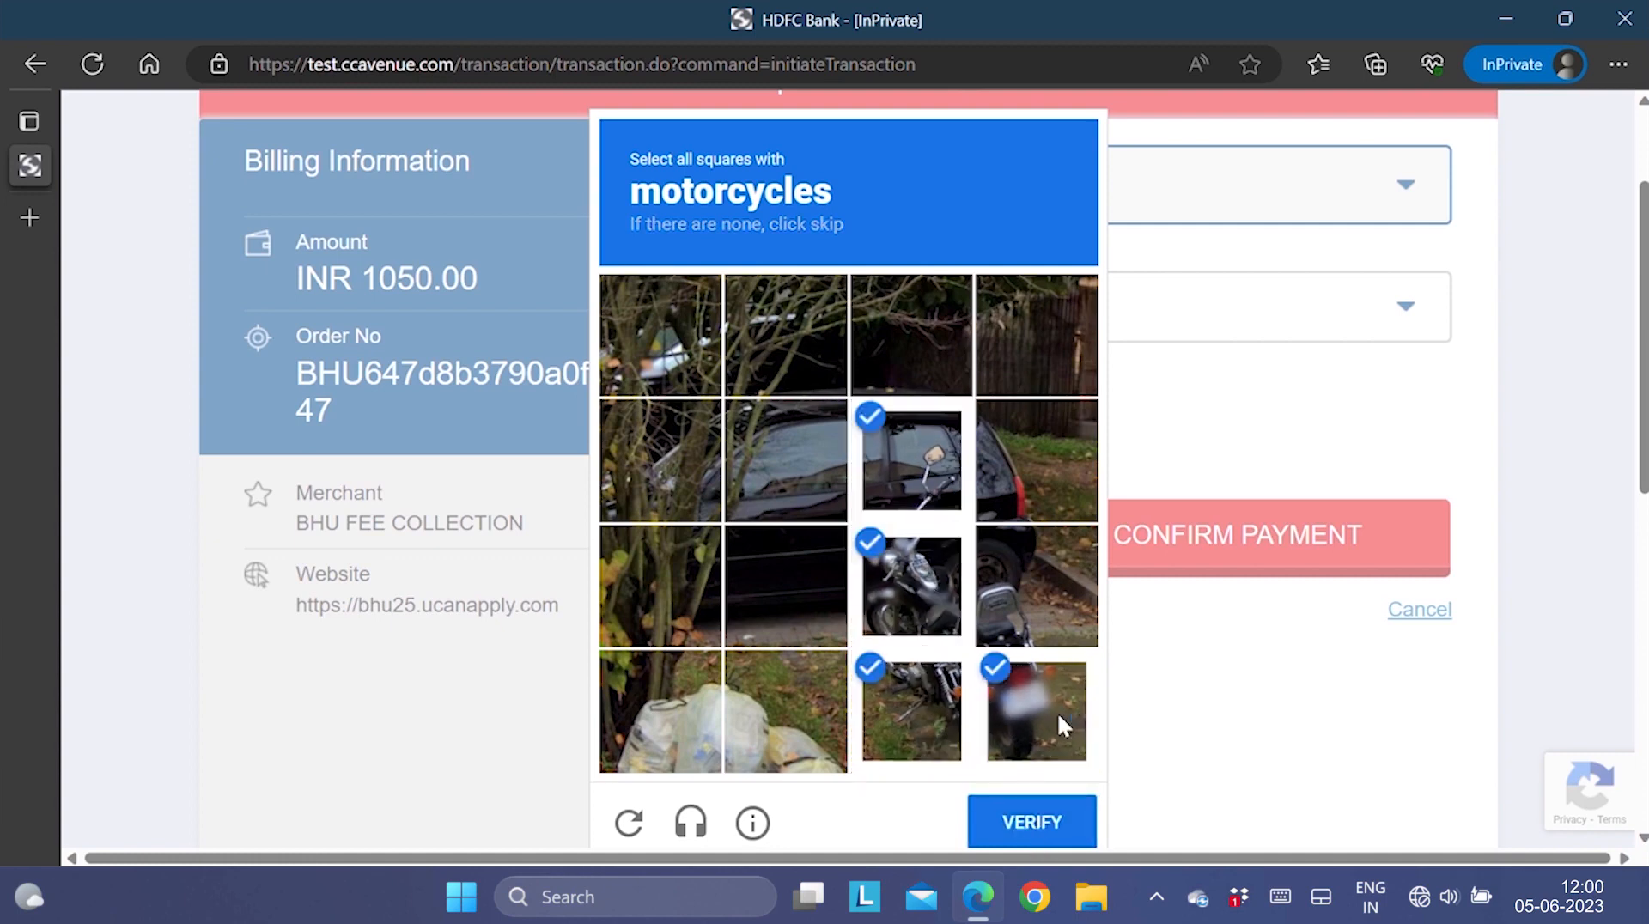
pyautogui.click(1062, 822)
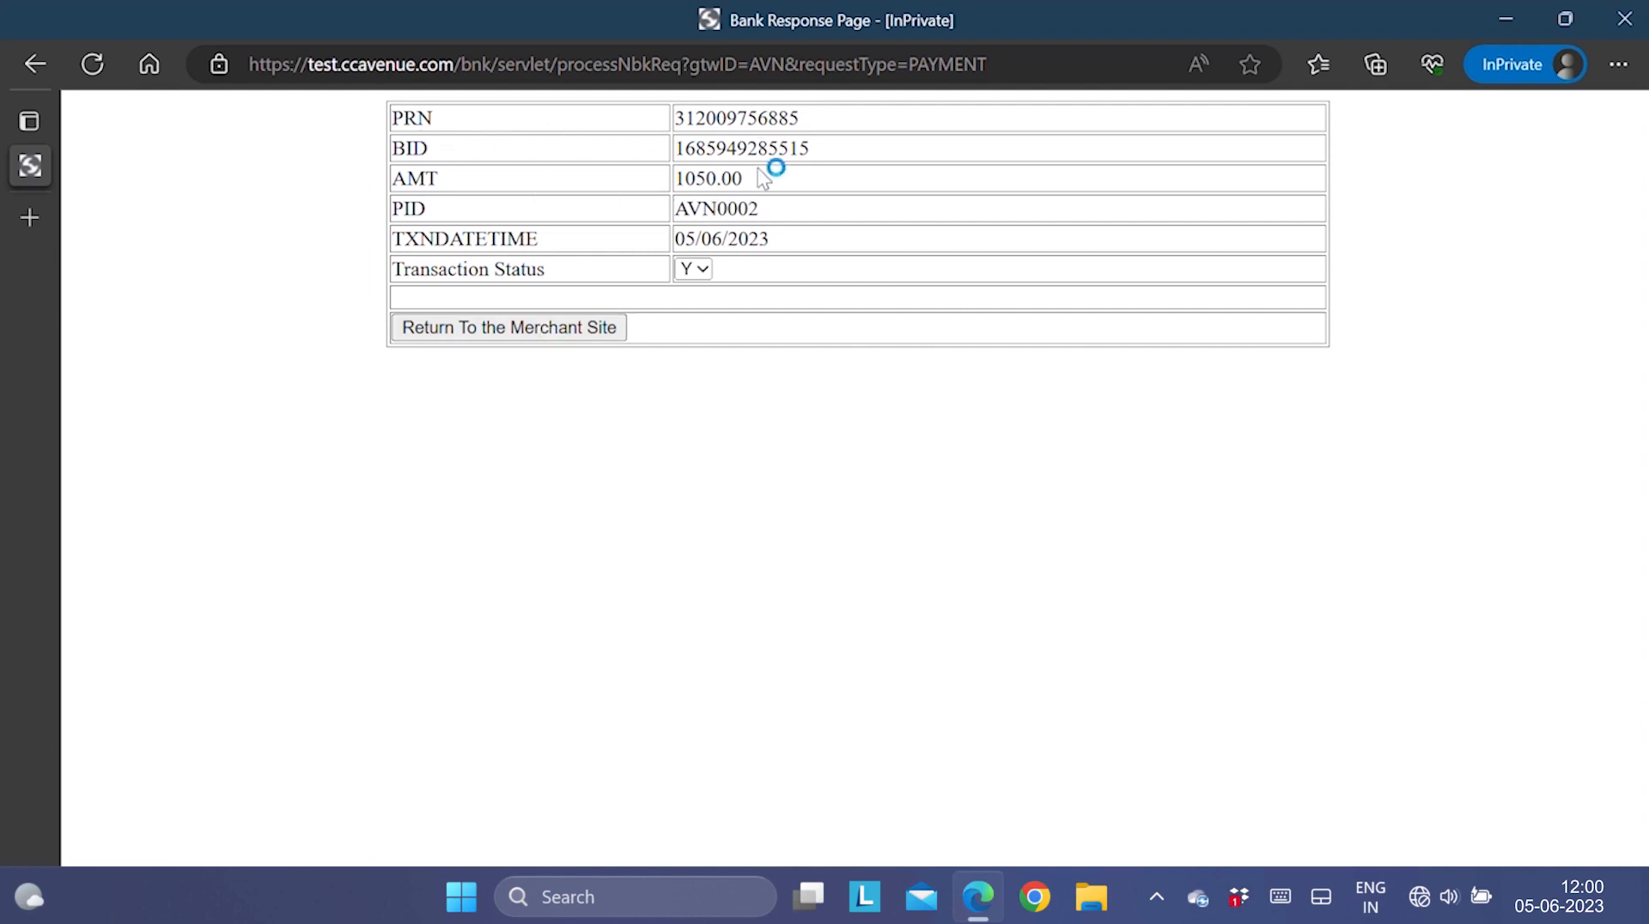
pyautogui.click(529, 338)
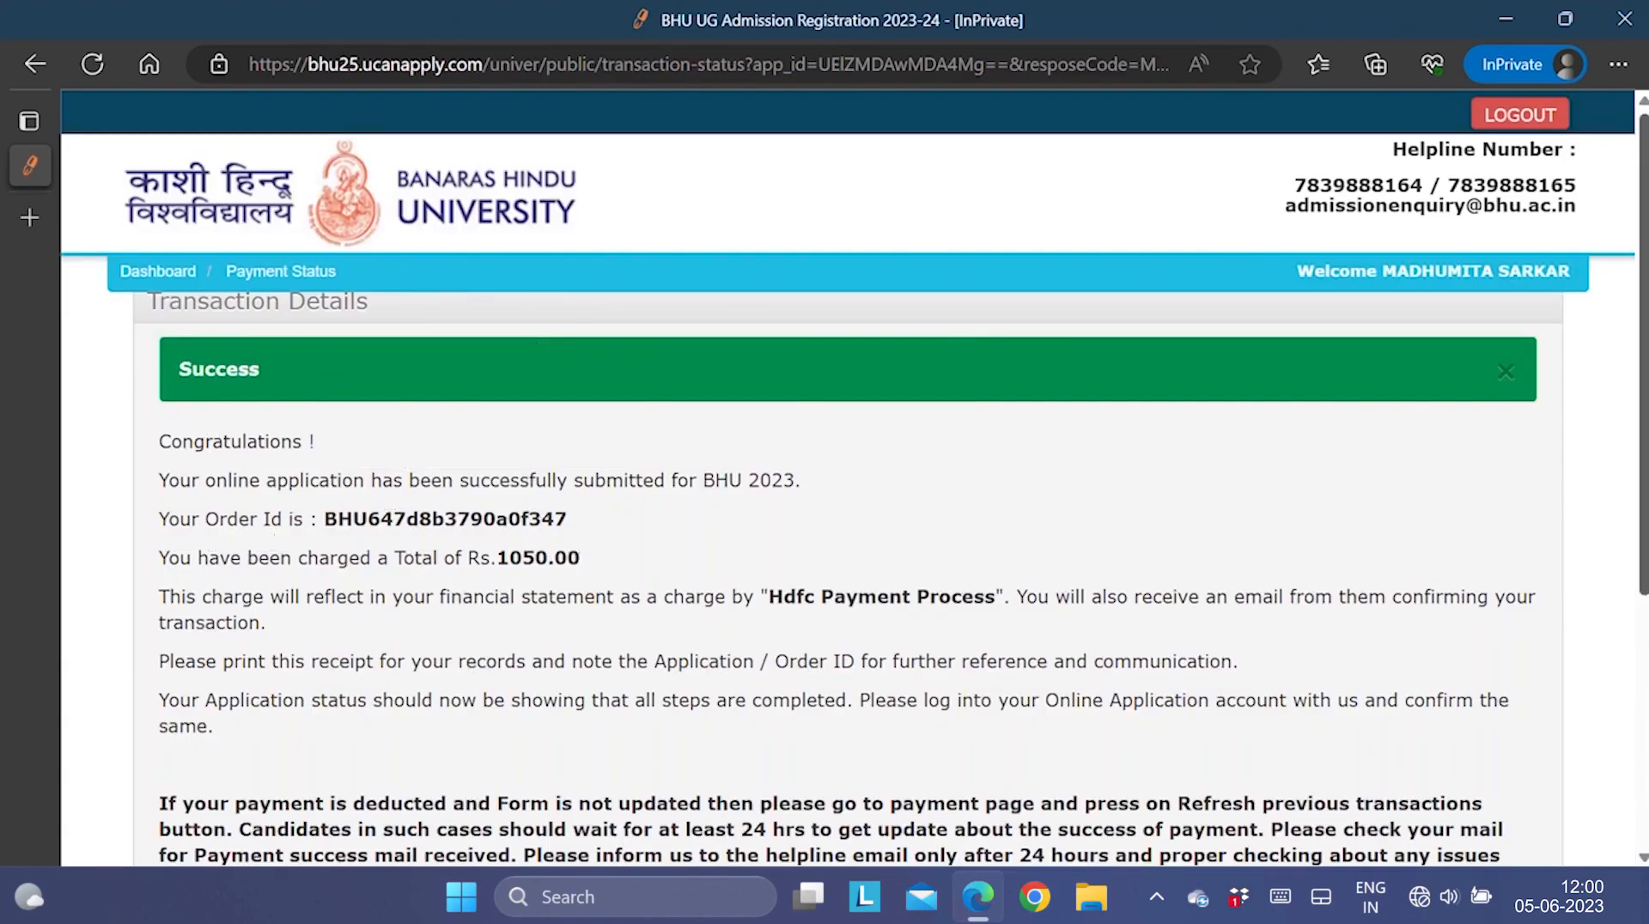
# From the Rs.1050.00 payment Success page, go back to Preference Entry
pyautogui.moveTo(1642, 391); pyautogui.dragTo(1636, 645)
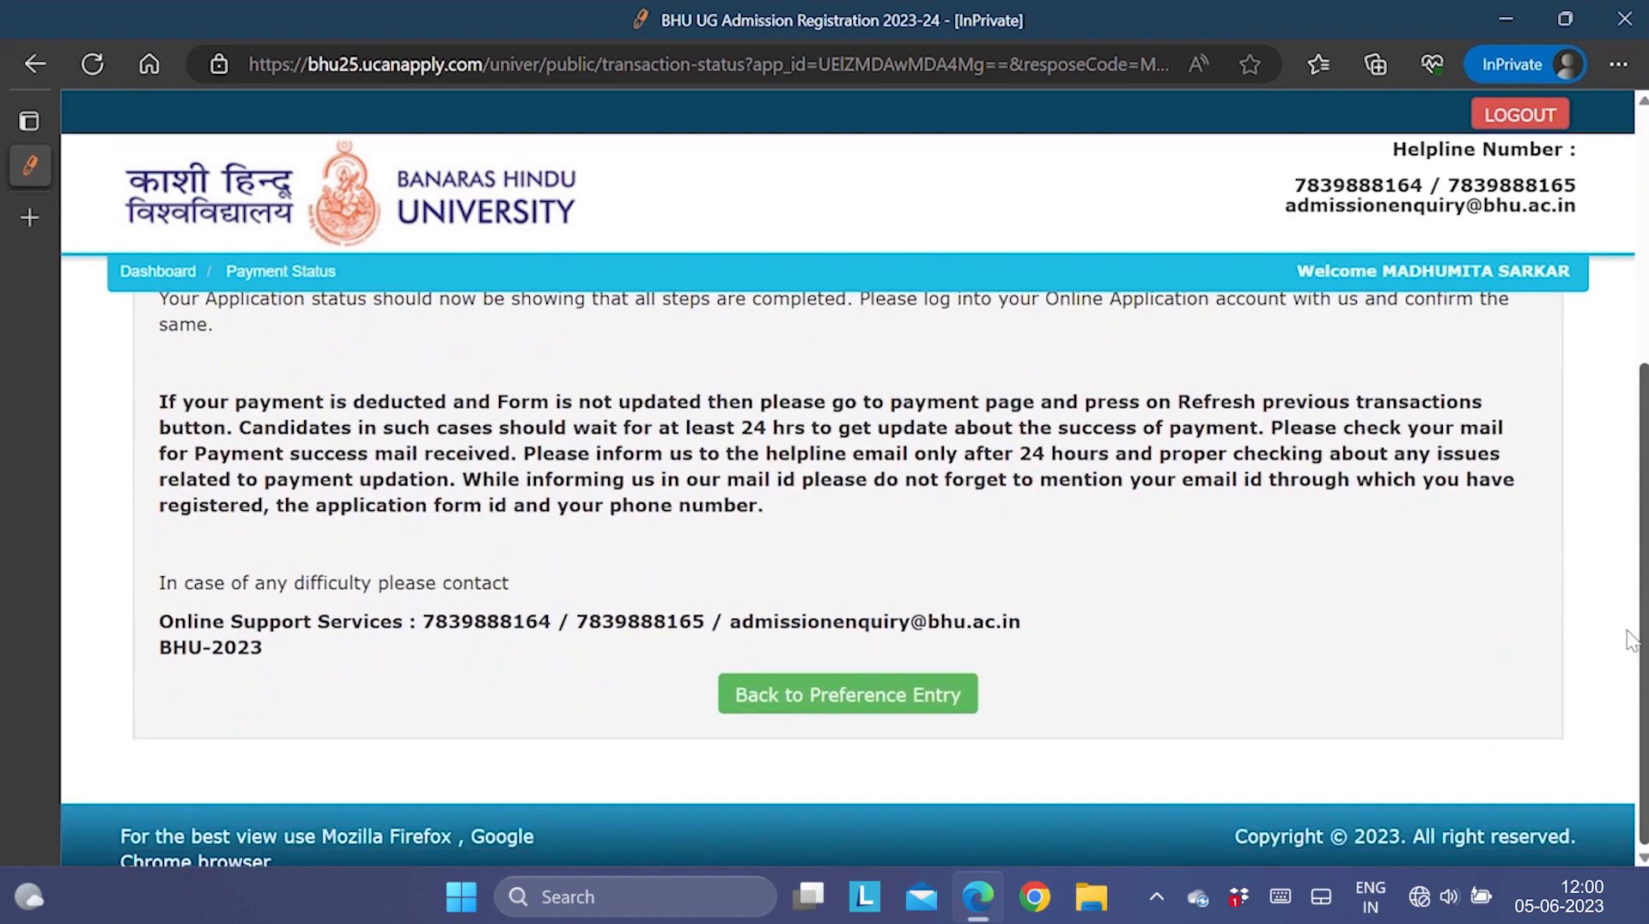
pyautogui.click(885, 702)
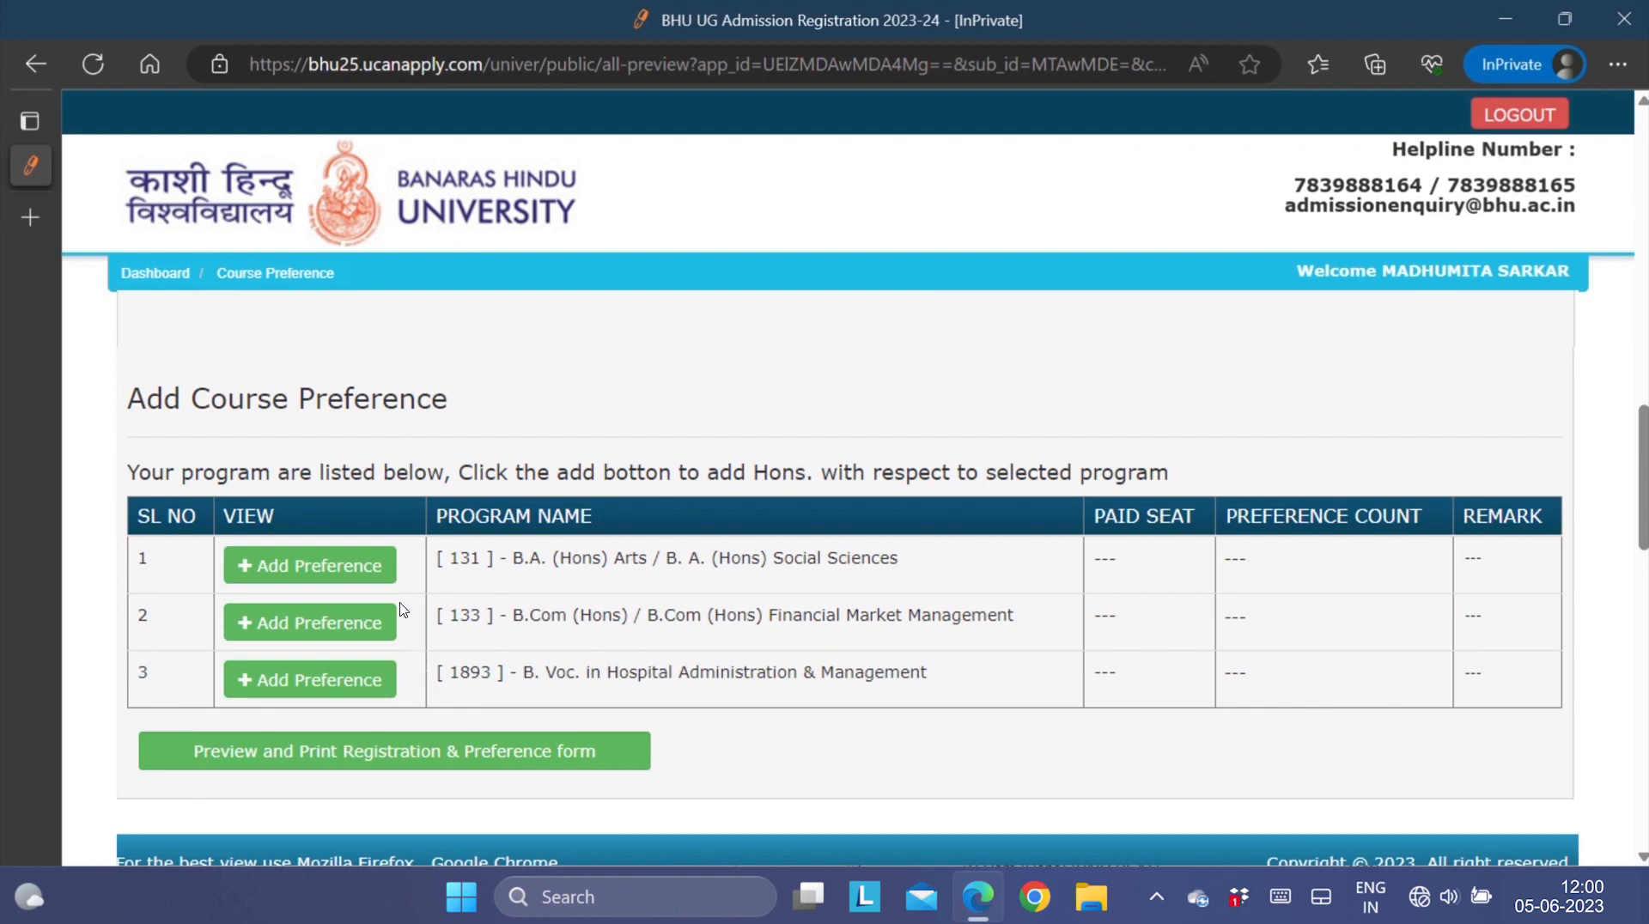
# Add B.A. (Hons.) Arts-Geography as a preference for all campus locations
pyautogui.click(371, 574)
pyautogui.click(371, 568)
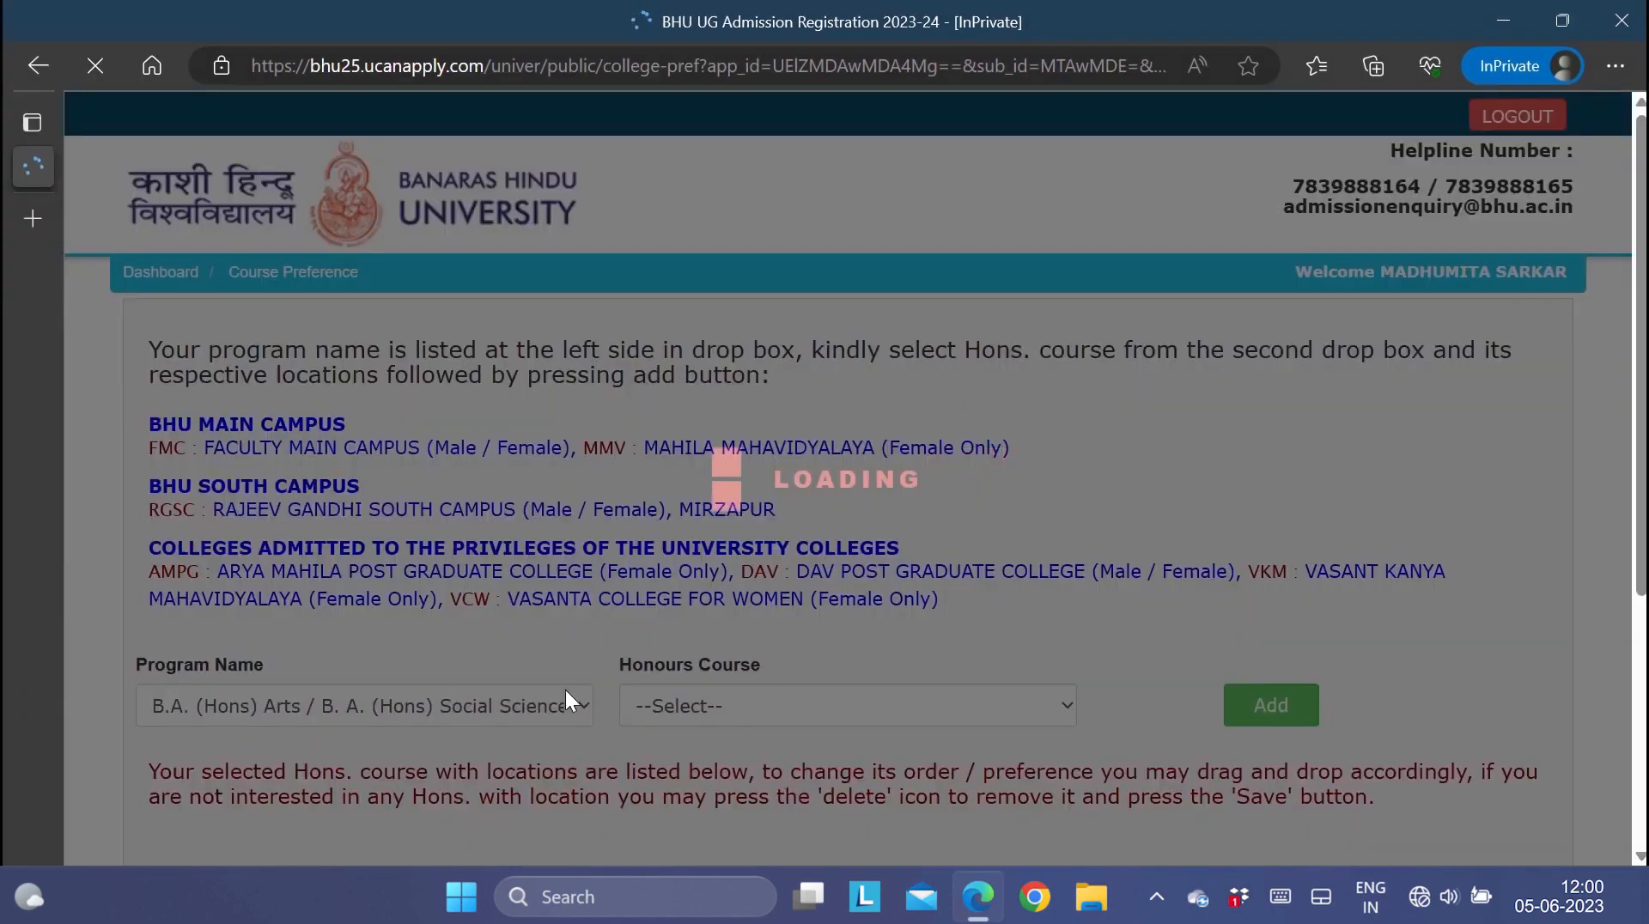
pyautogui.click(1068, 706)
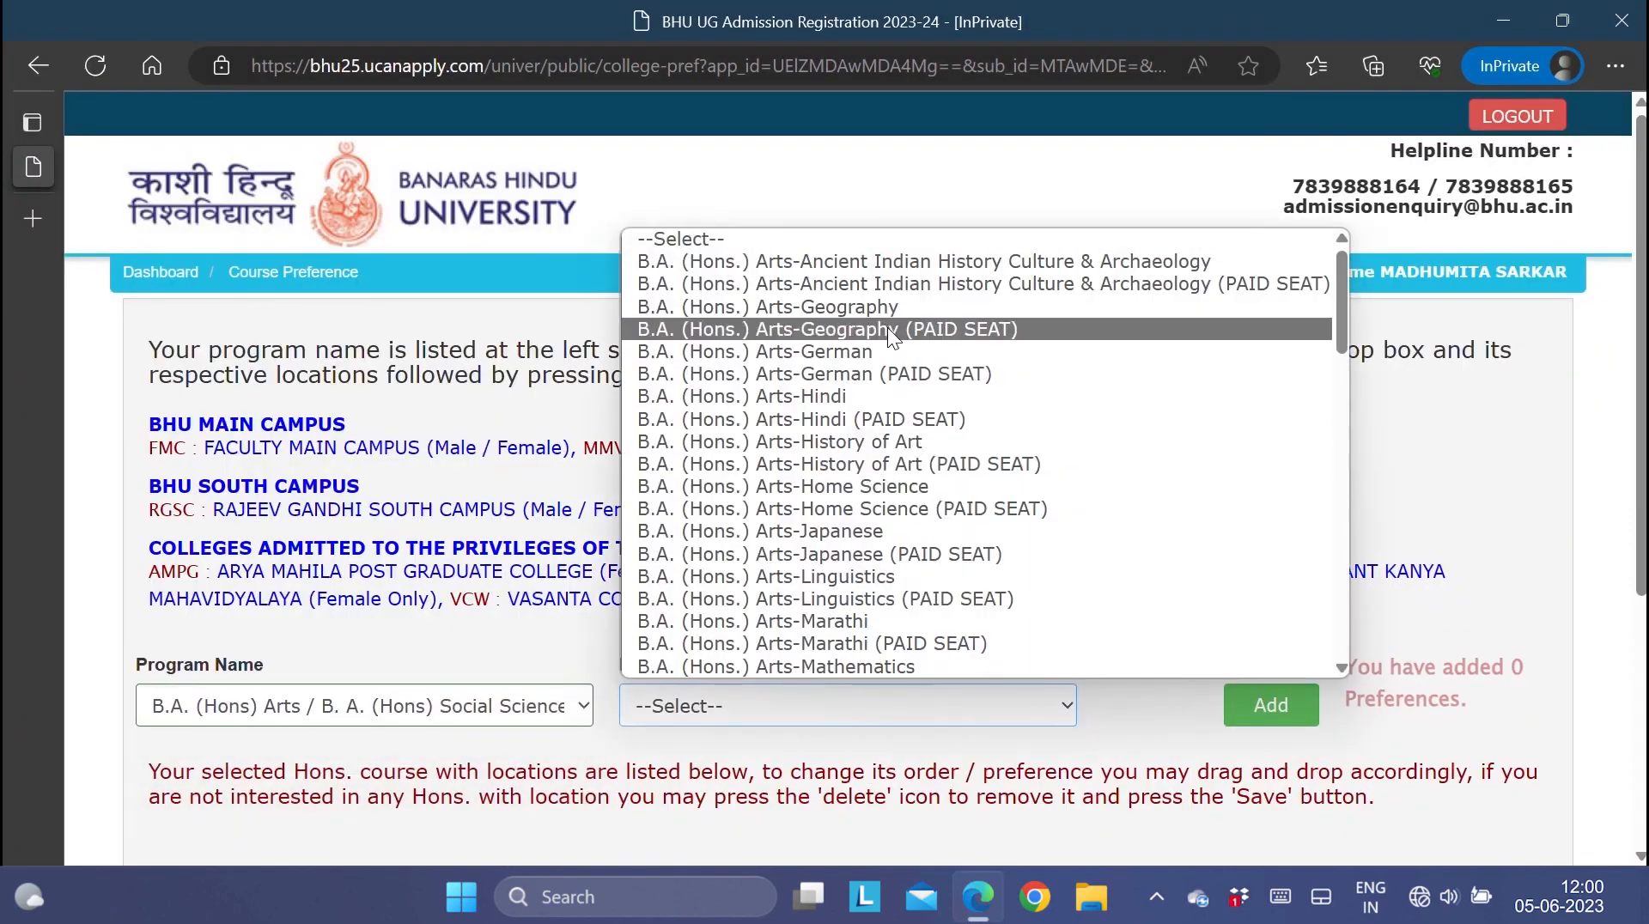
pyautogui.click(879, 307)
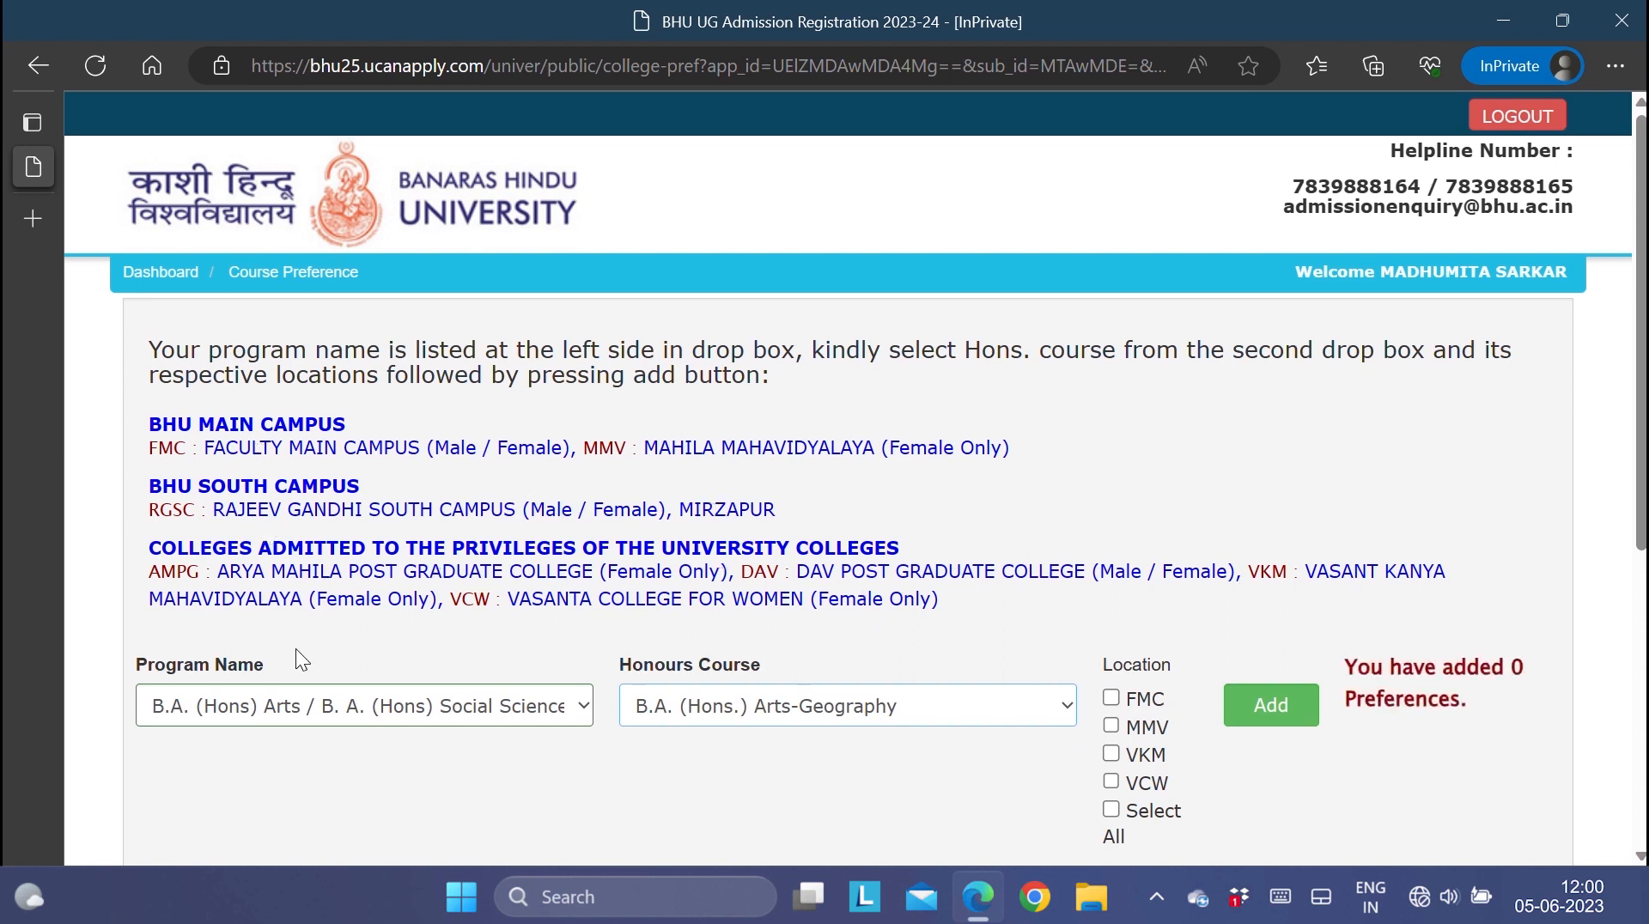
pyautogui.scroll(-1, 1323, 528)
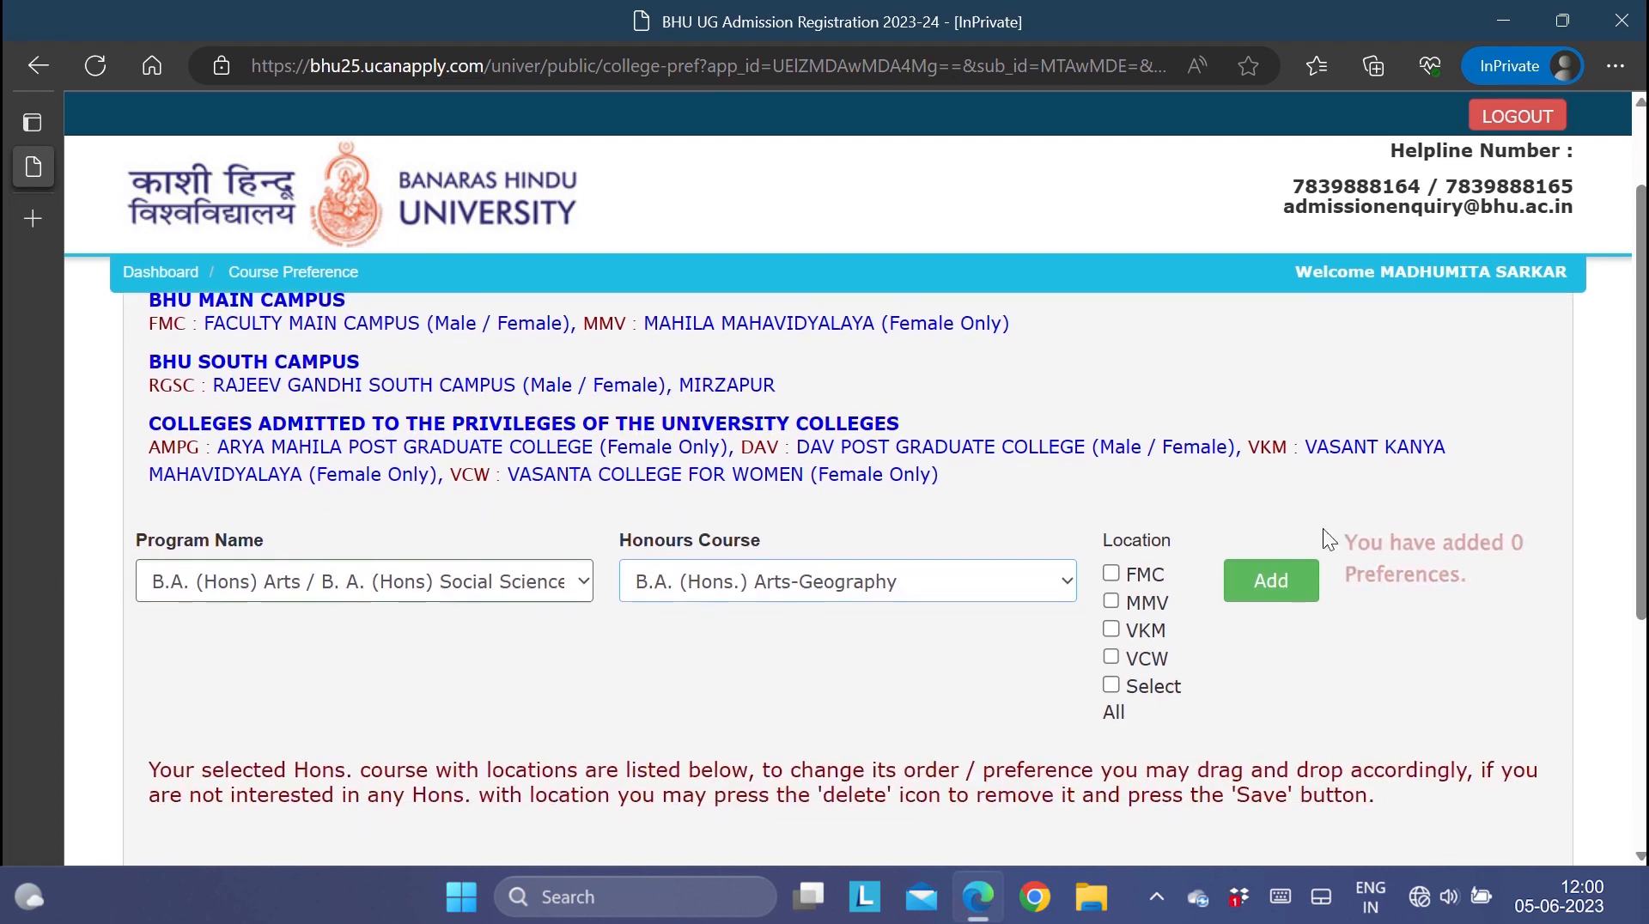
pyautogui.click(1128, 686)
pyautogui.click(1280, 583)
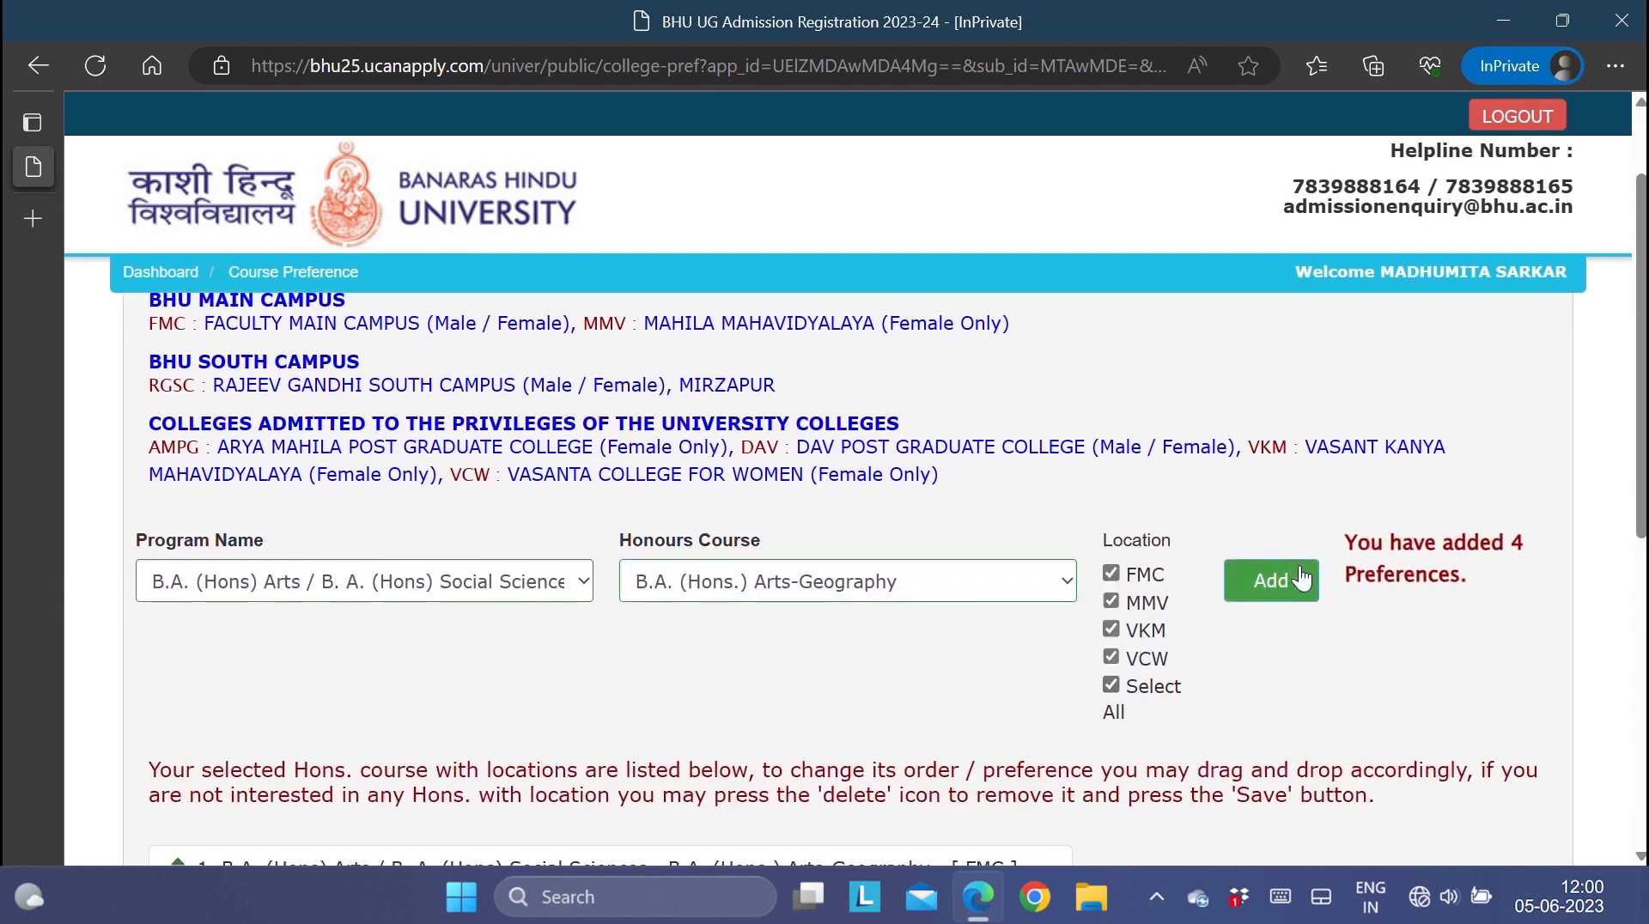
# Add Arts-Statistics at FMC and MMV as preferences 5 and 6, then save the list
pyautogui.moveTo(1642, 481); pyautogui.dragTo(1642, 533)
pyautogui.click(578, 471)
pyautogui.click(1070, 472)
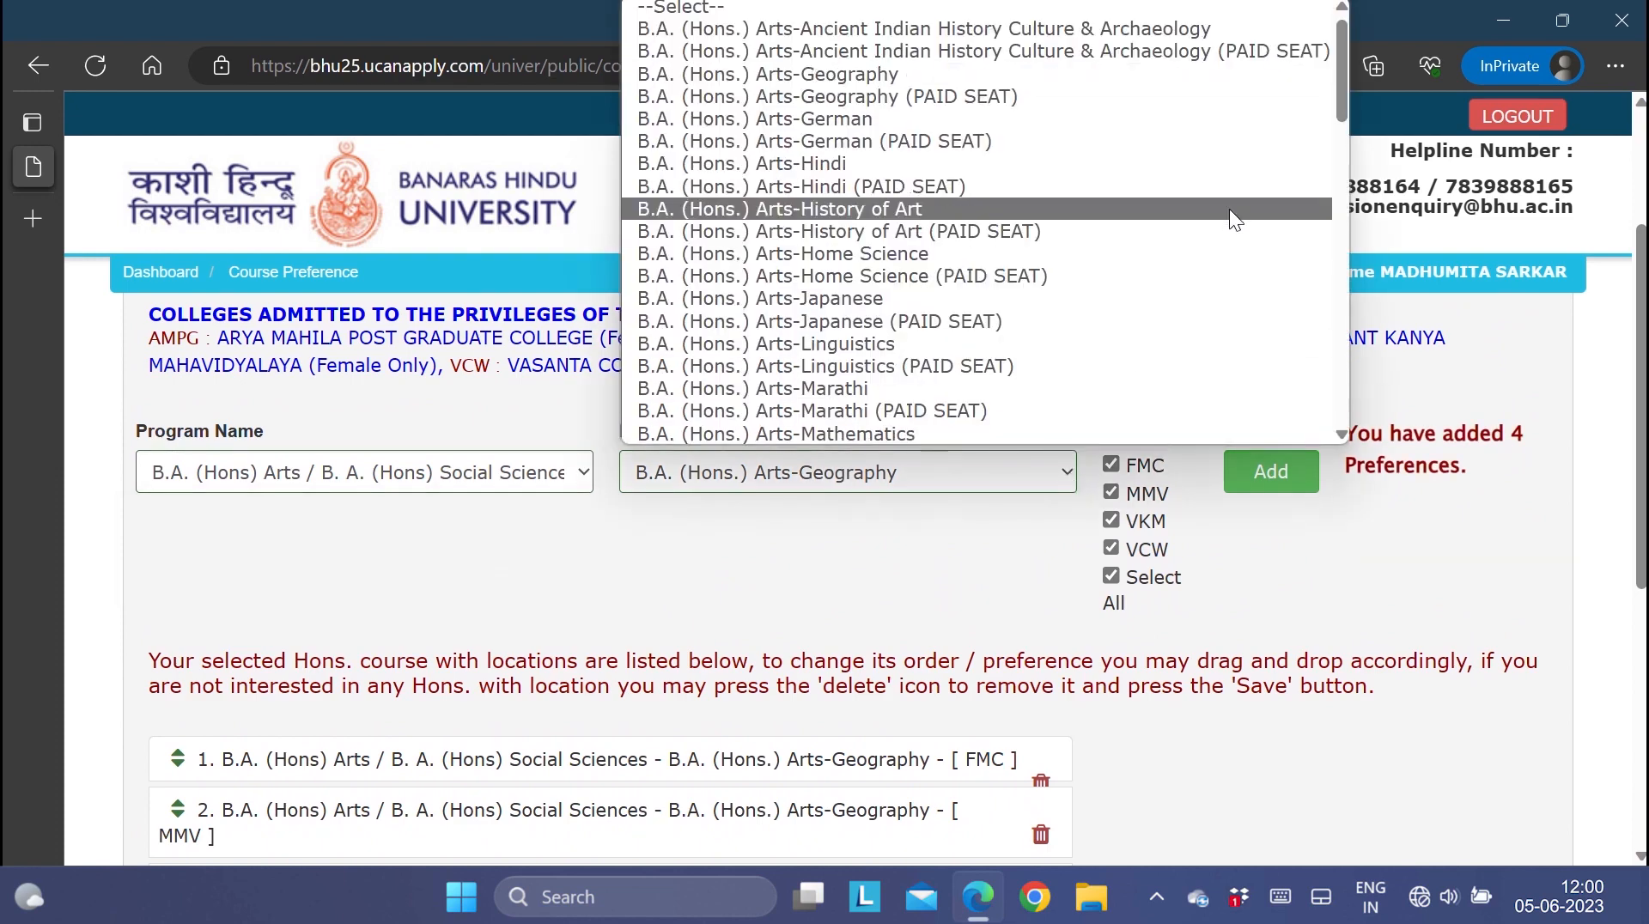
pyautogui.moveTo(1341, 107); pyautogui.dragTo(1358, 230)
pyautogui.click(911, 337)
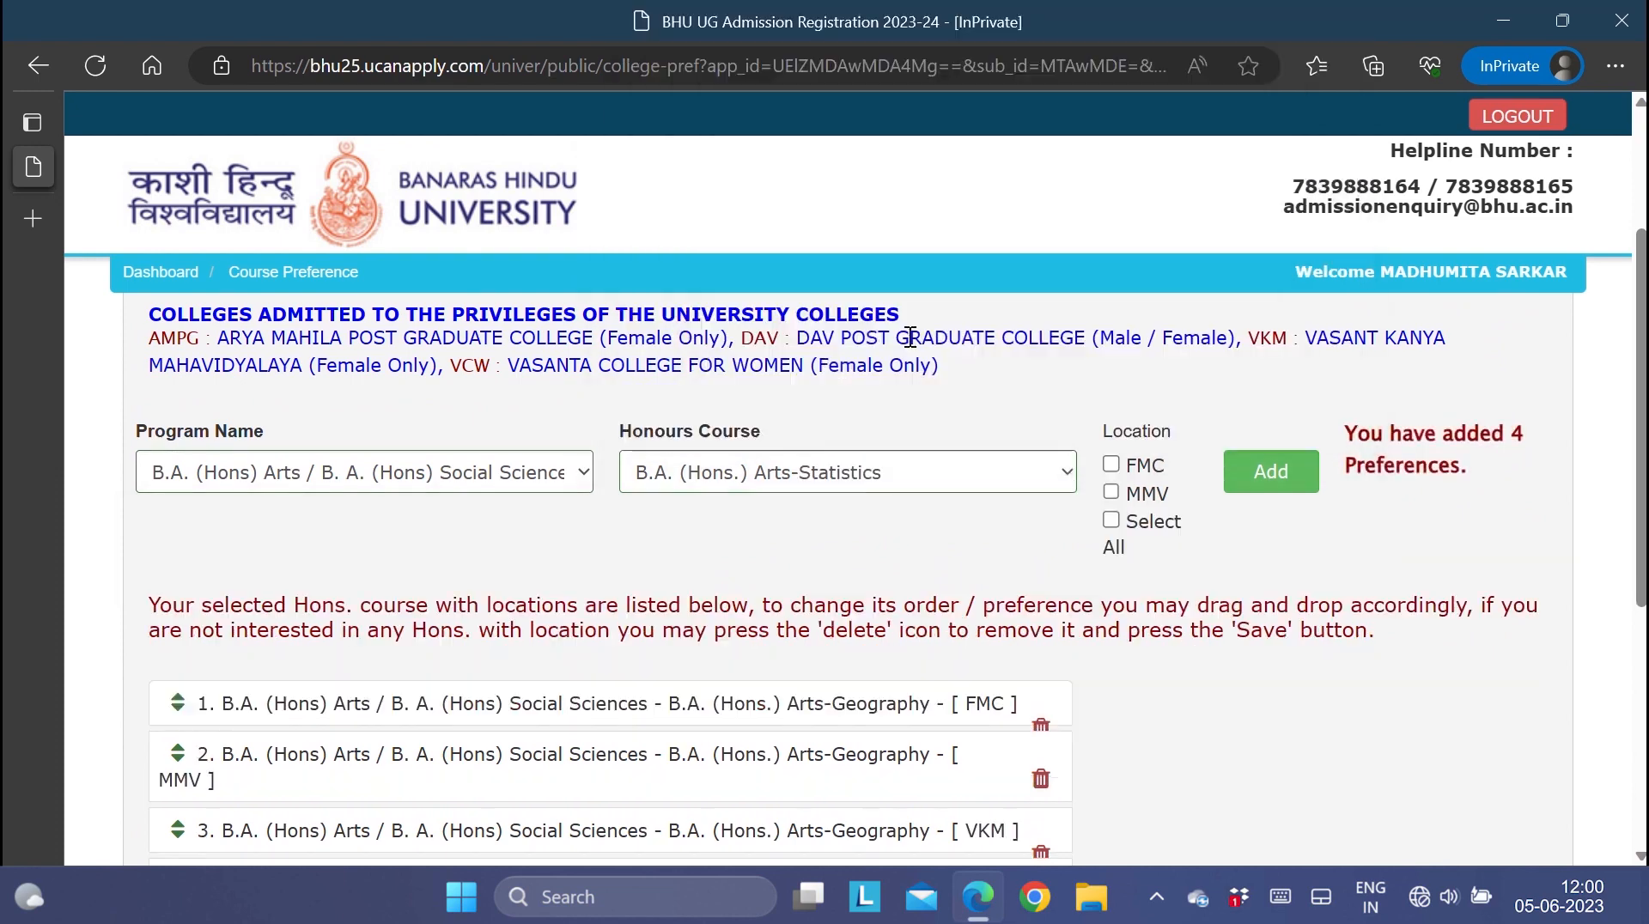
pyautogui.click(1110, 519)
pyautogui.click(1275, 500)
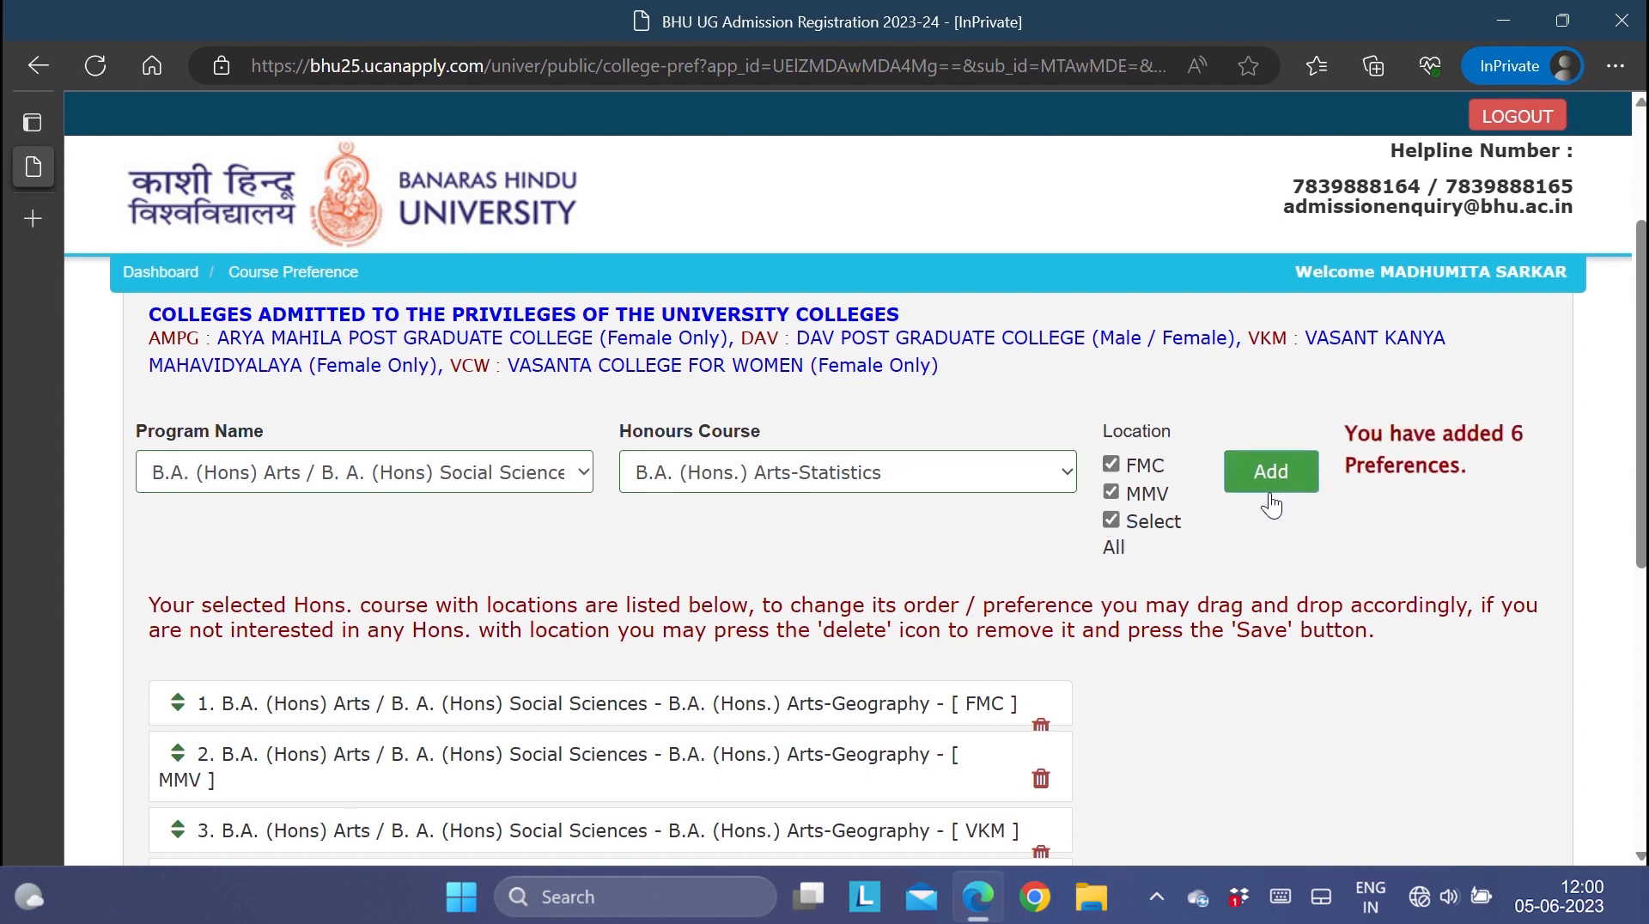
pyautogui.moveTo(1641, 360); pyautogui.dragTo(1641, 637)
pyautogui.click(778, 708)
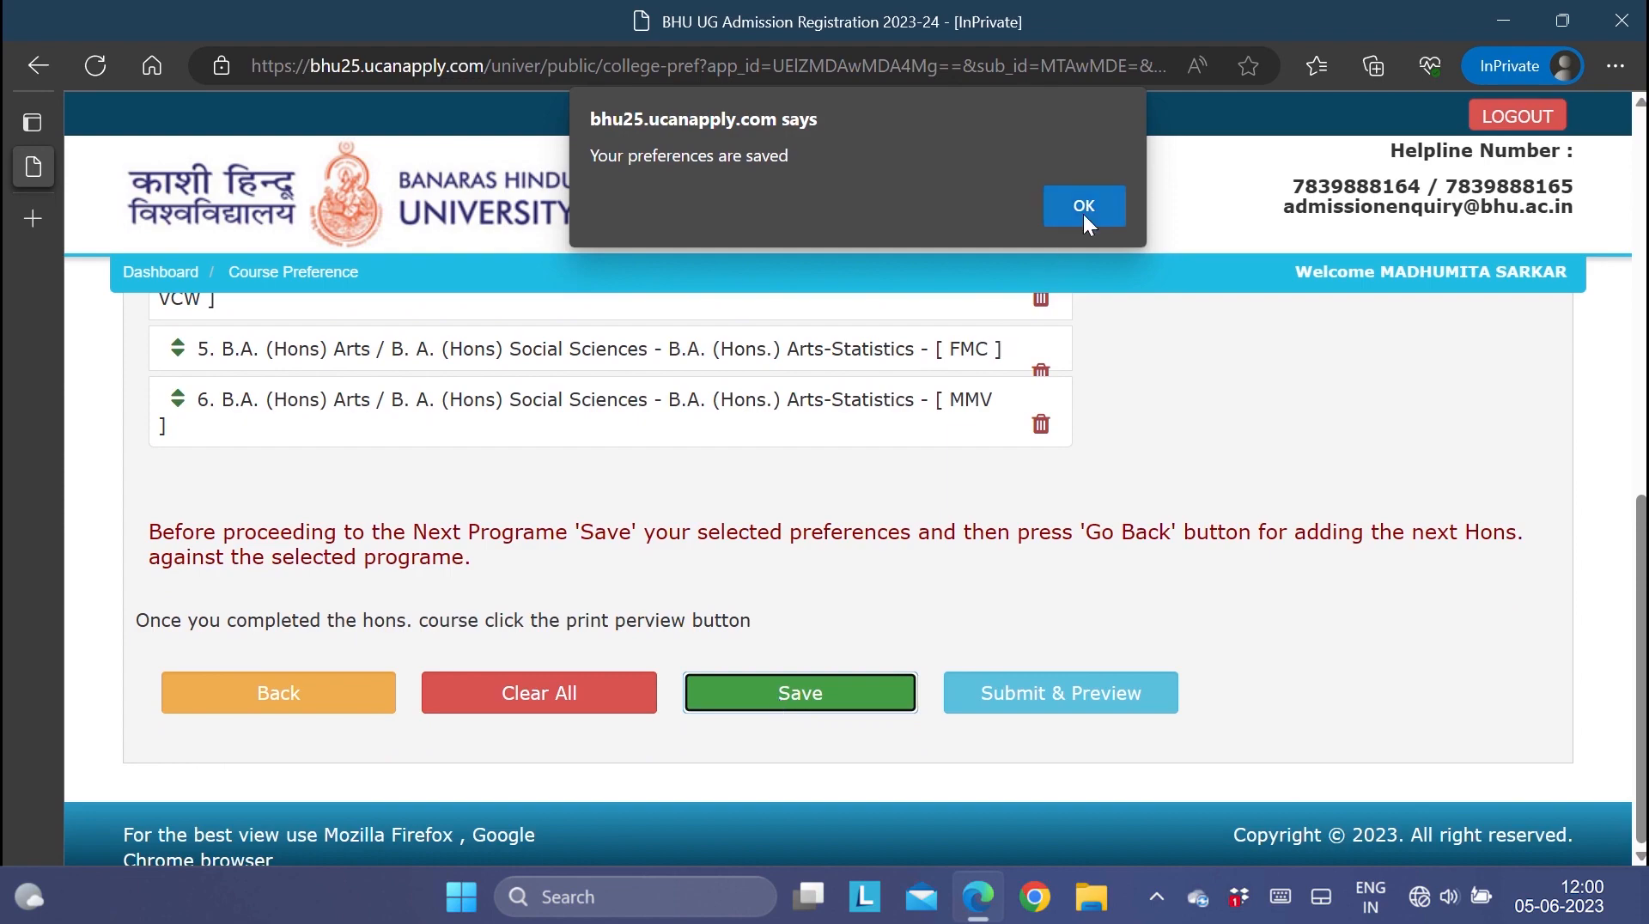
pyautogui.click(1084, 214)
# Add Arts-Economics at FMC as preference 7 and save the seven preferences
pyautogui.scroll(1, 1125, 409)
pyautogui.click(1070, 404)
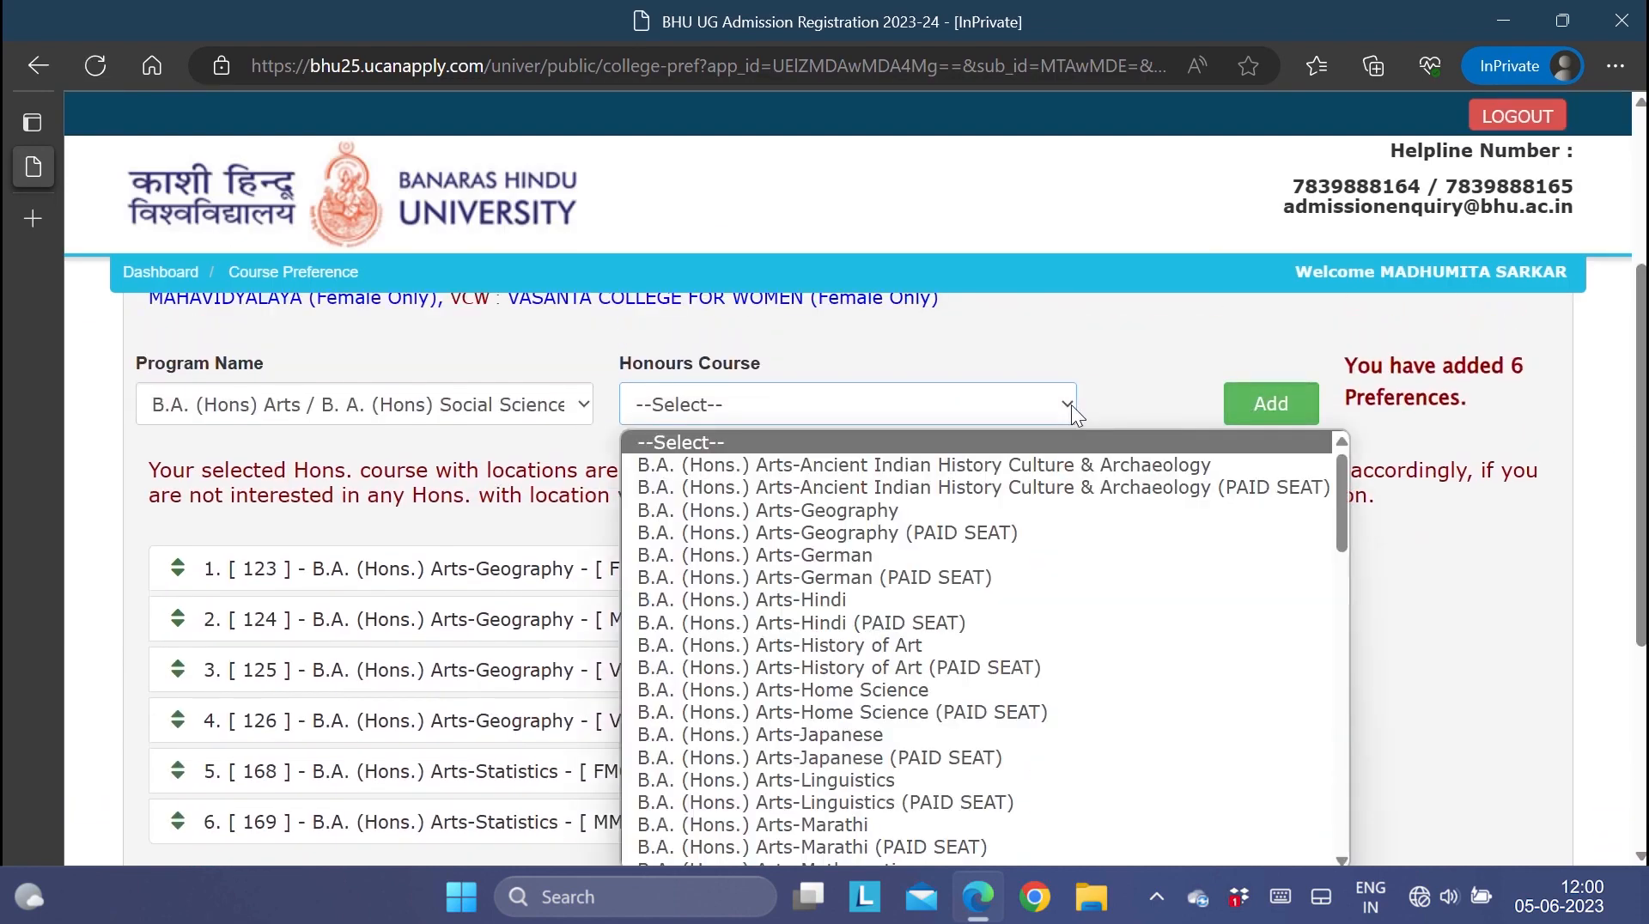
pyautogui.moveTo(1342, 535); pyautogui.dragTo(1405, 771)
pyautogui.click(895, 616)
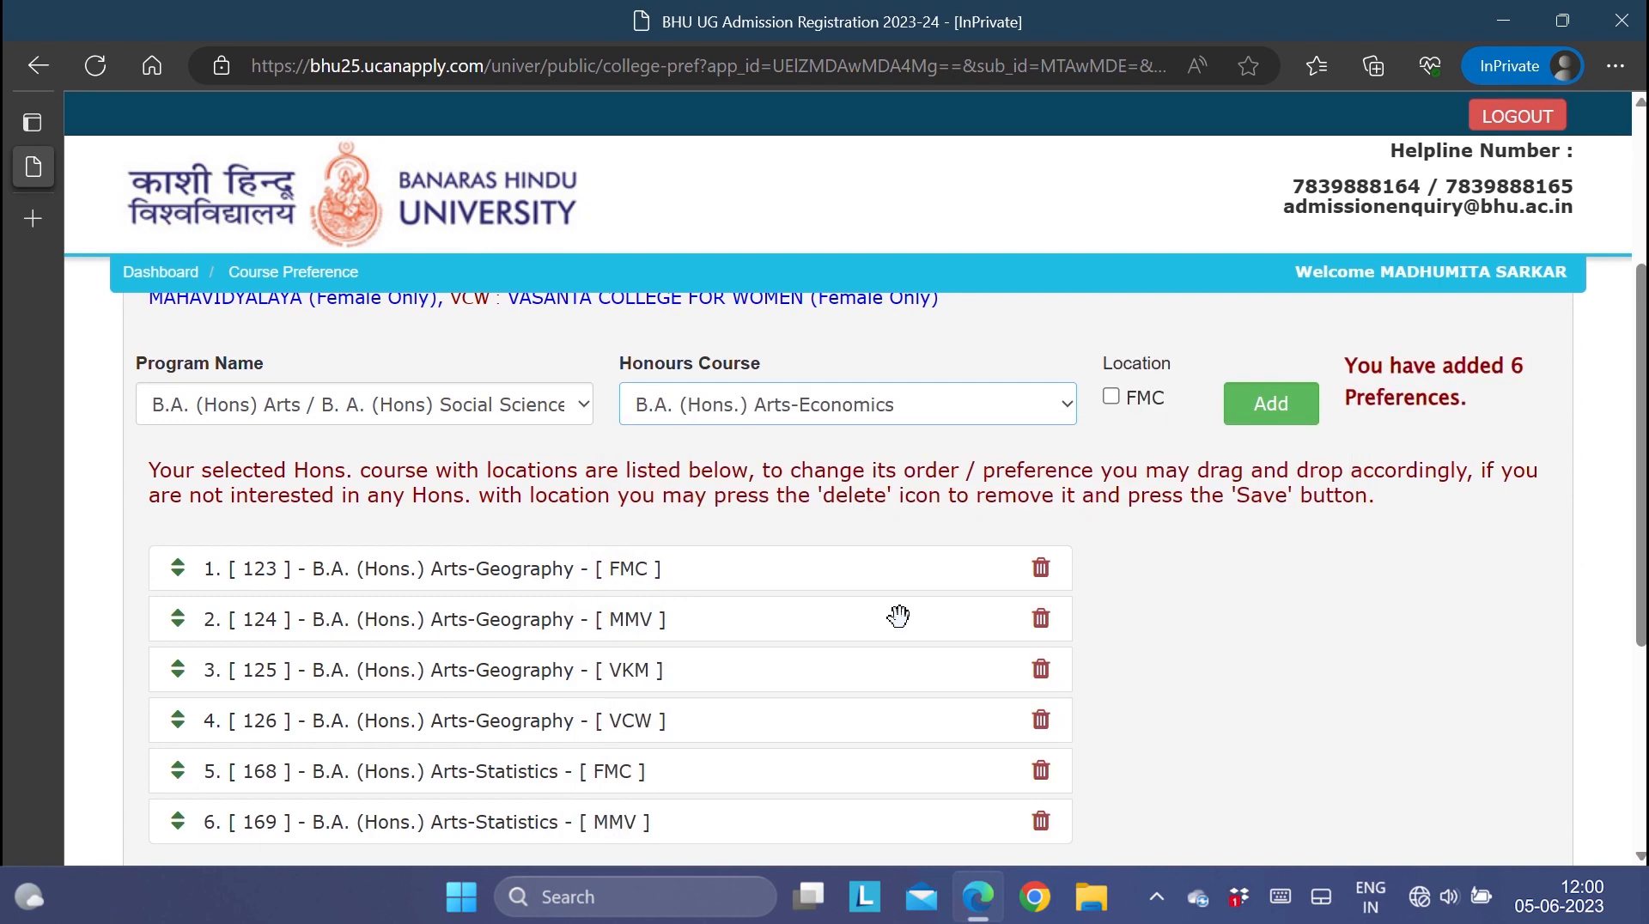
pyautogui.click(1111, 396)
pyautogui.click(1275, 416)
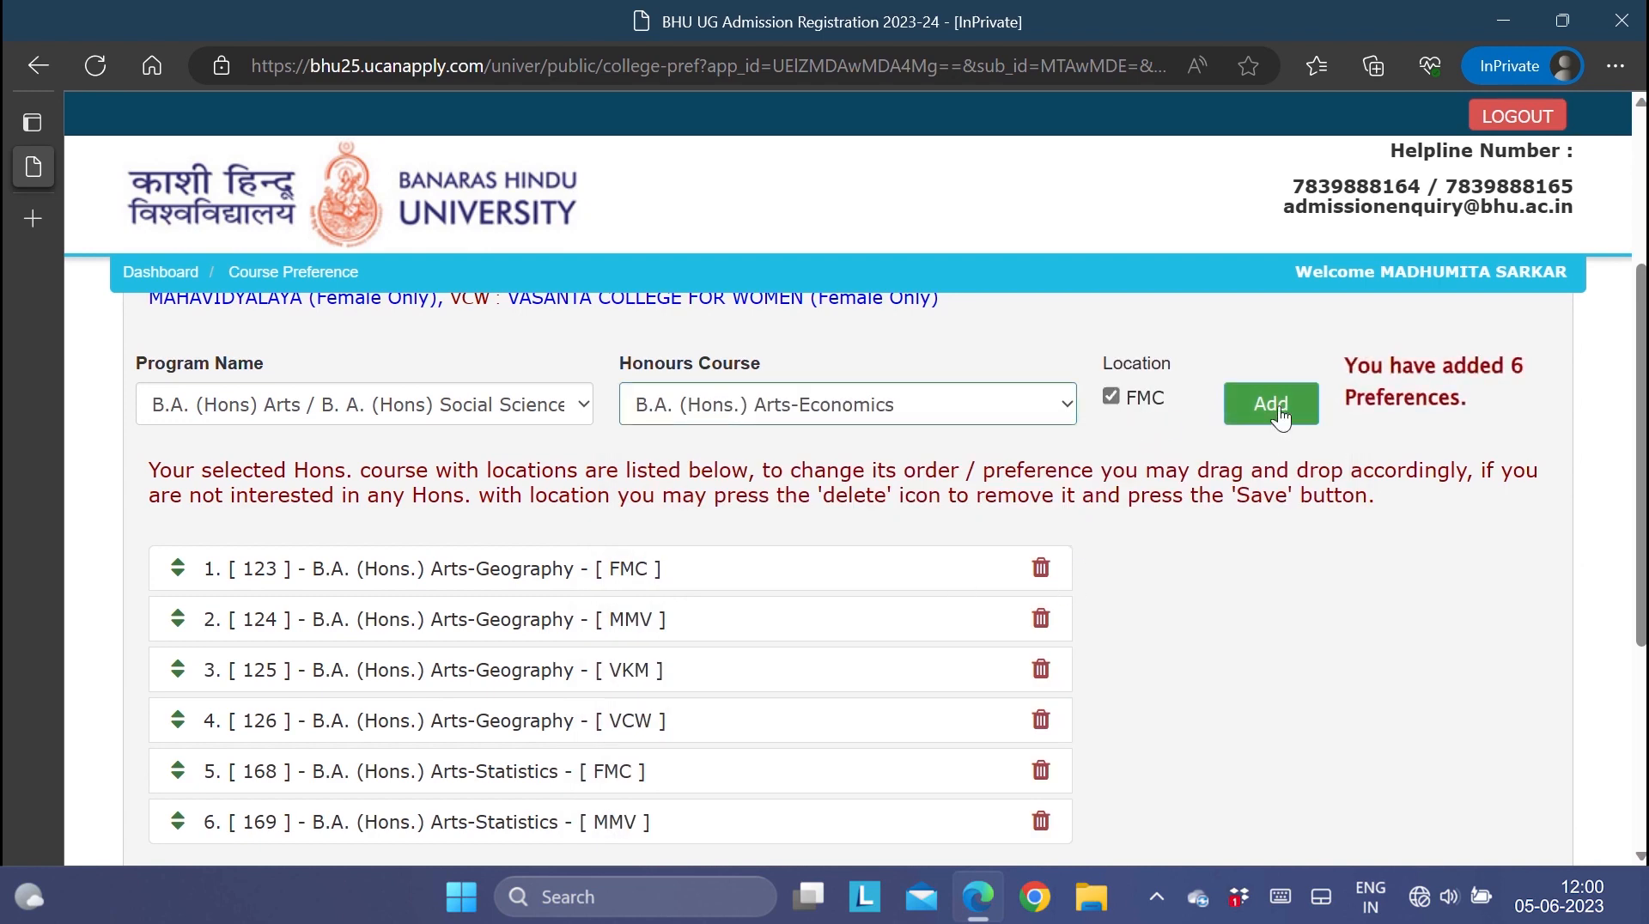
pyautogui.scroll(-4, 1057, 640)
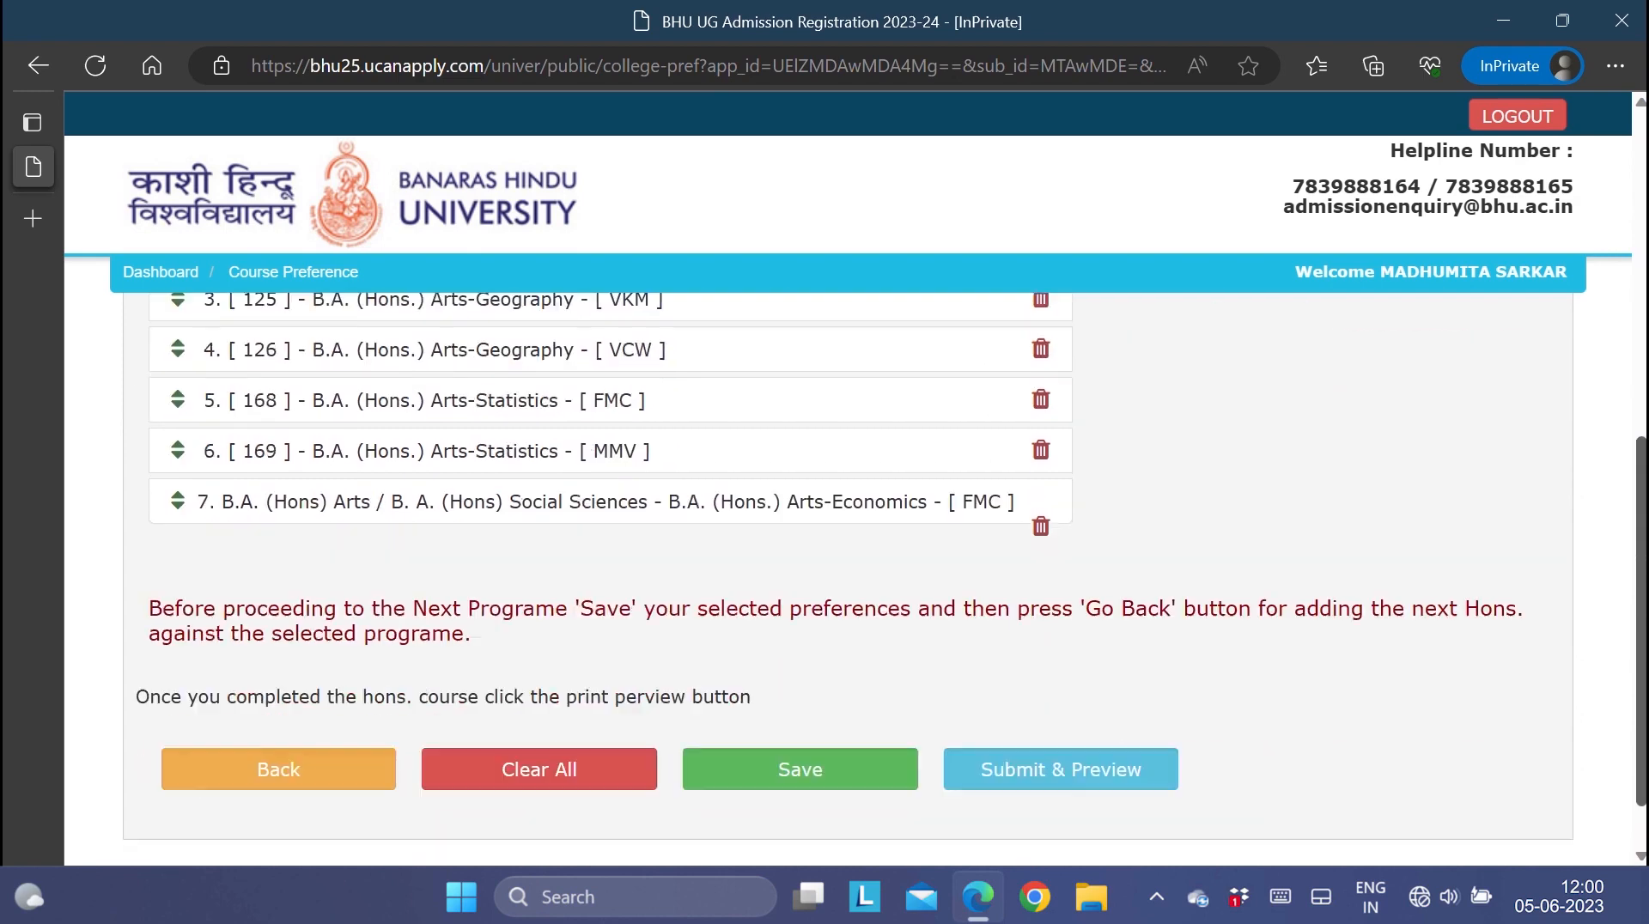
pyautogui.click(729, 813)
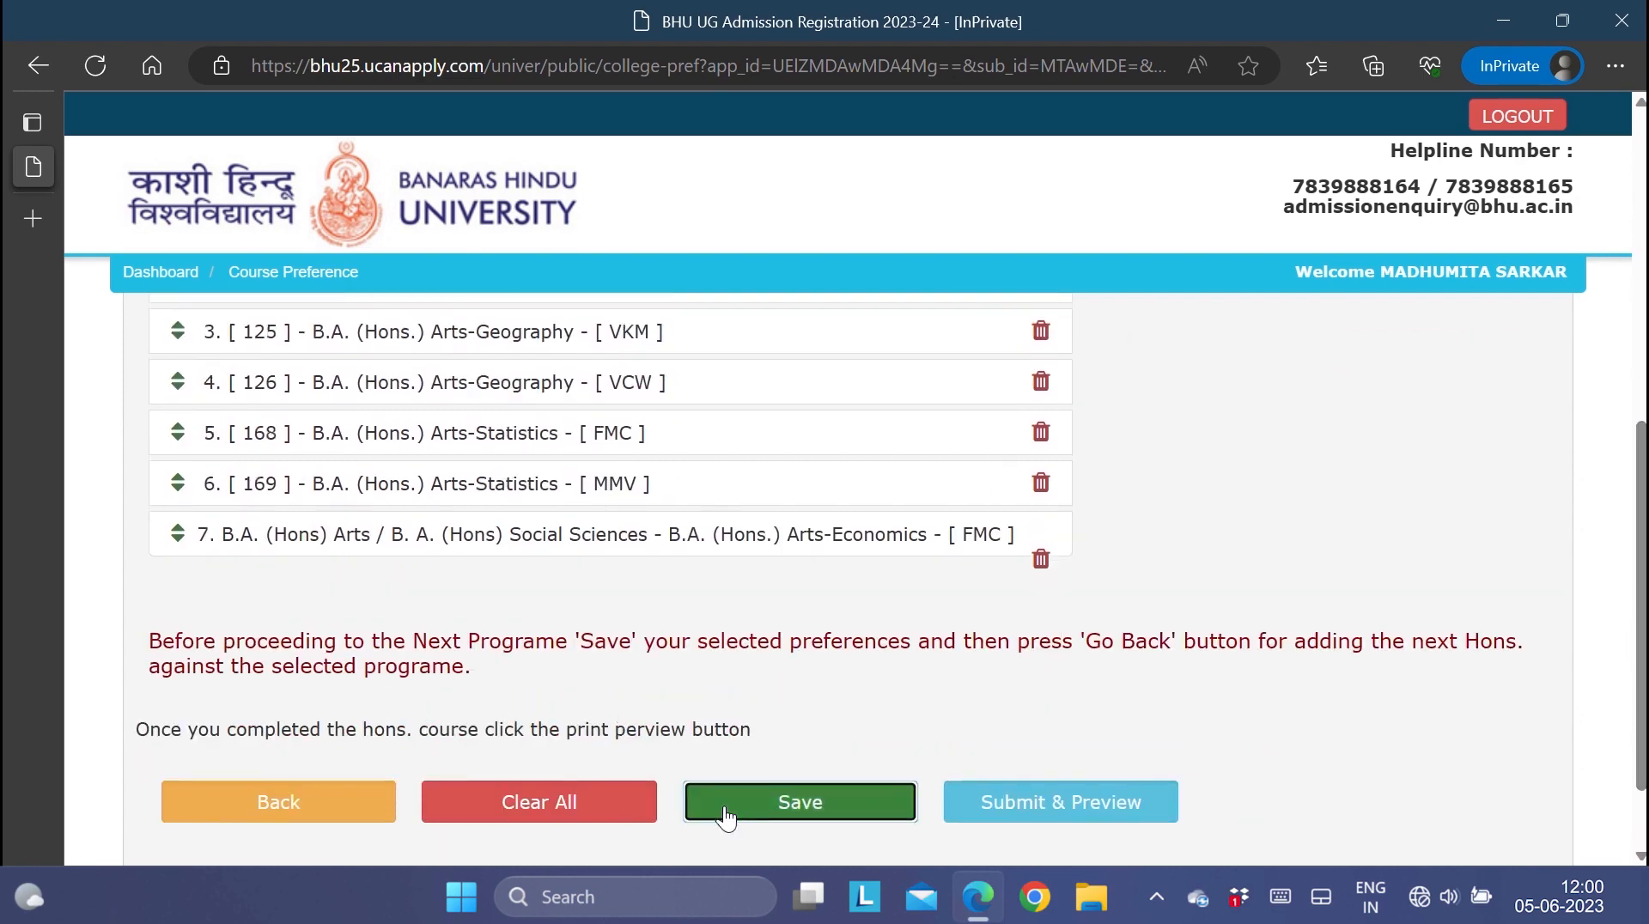
pyautogui.click(1108, 203)
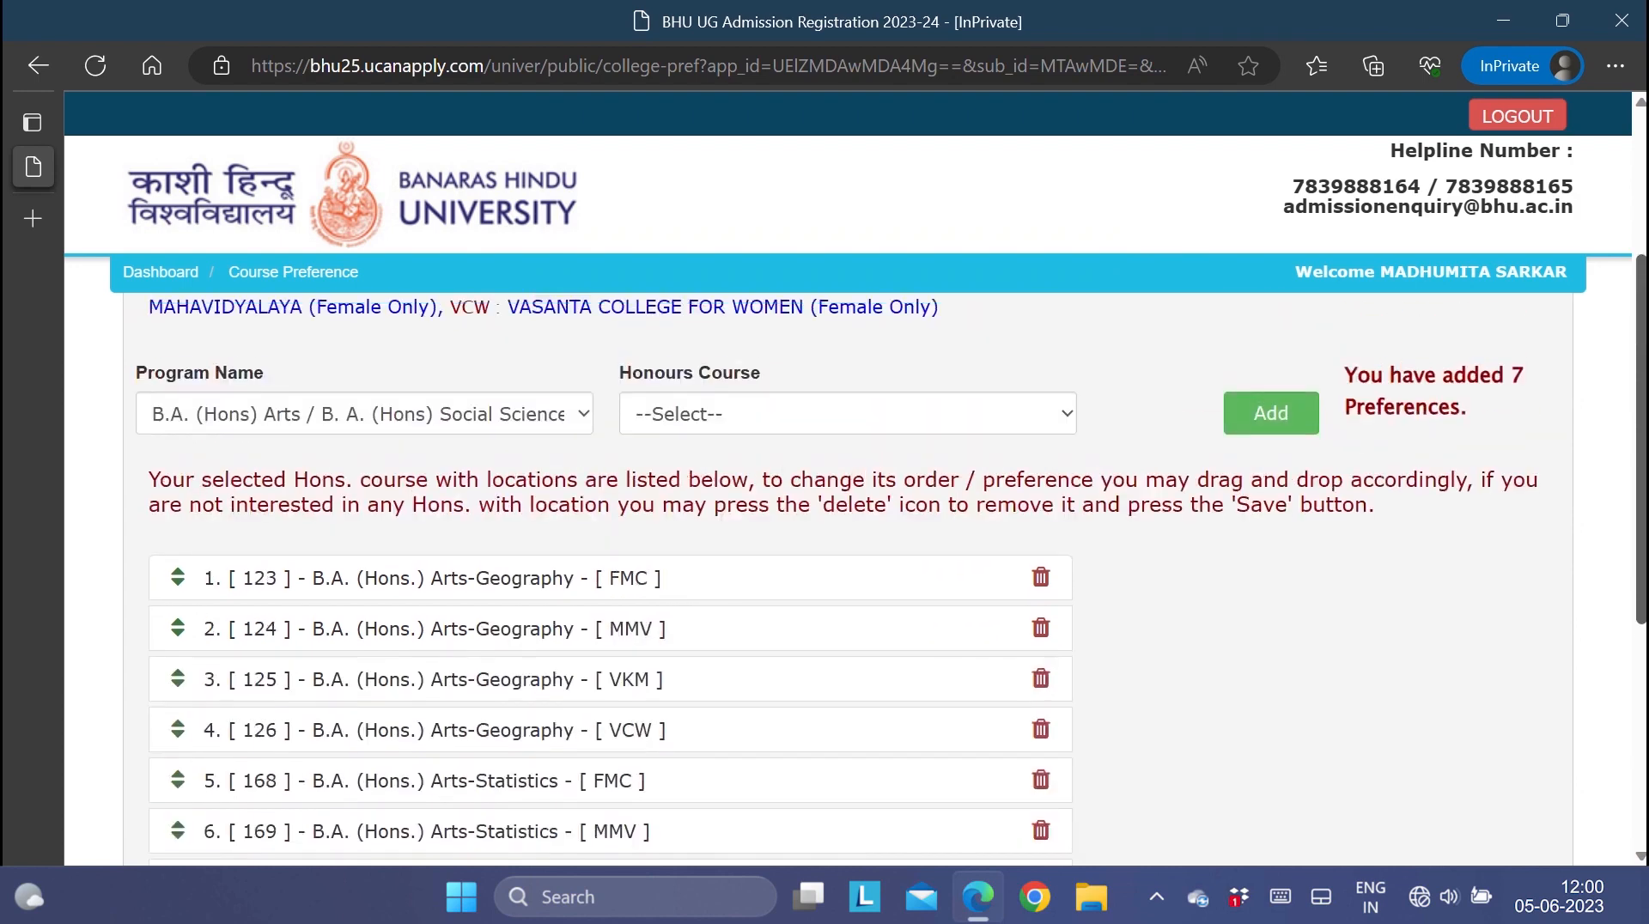
# Choose Arts-Economics (PAID SEAT) as the honours course and dismiss the saved alert
pyautogui.scroll(1, 1059, 462)
pyautogui.click(1064, 457)
pyautogui.moveTo(1343, 97); pyautogui.dragTo(1363, 289)
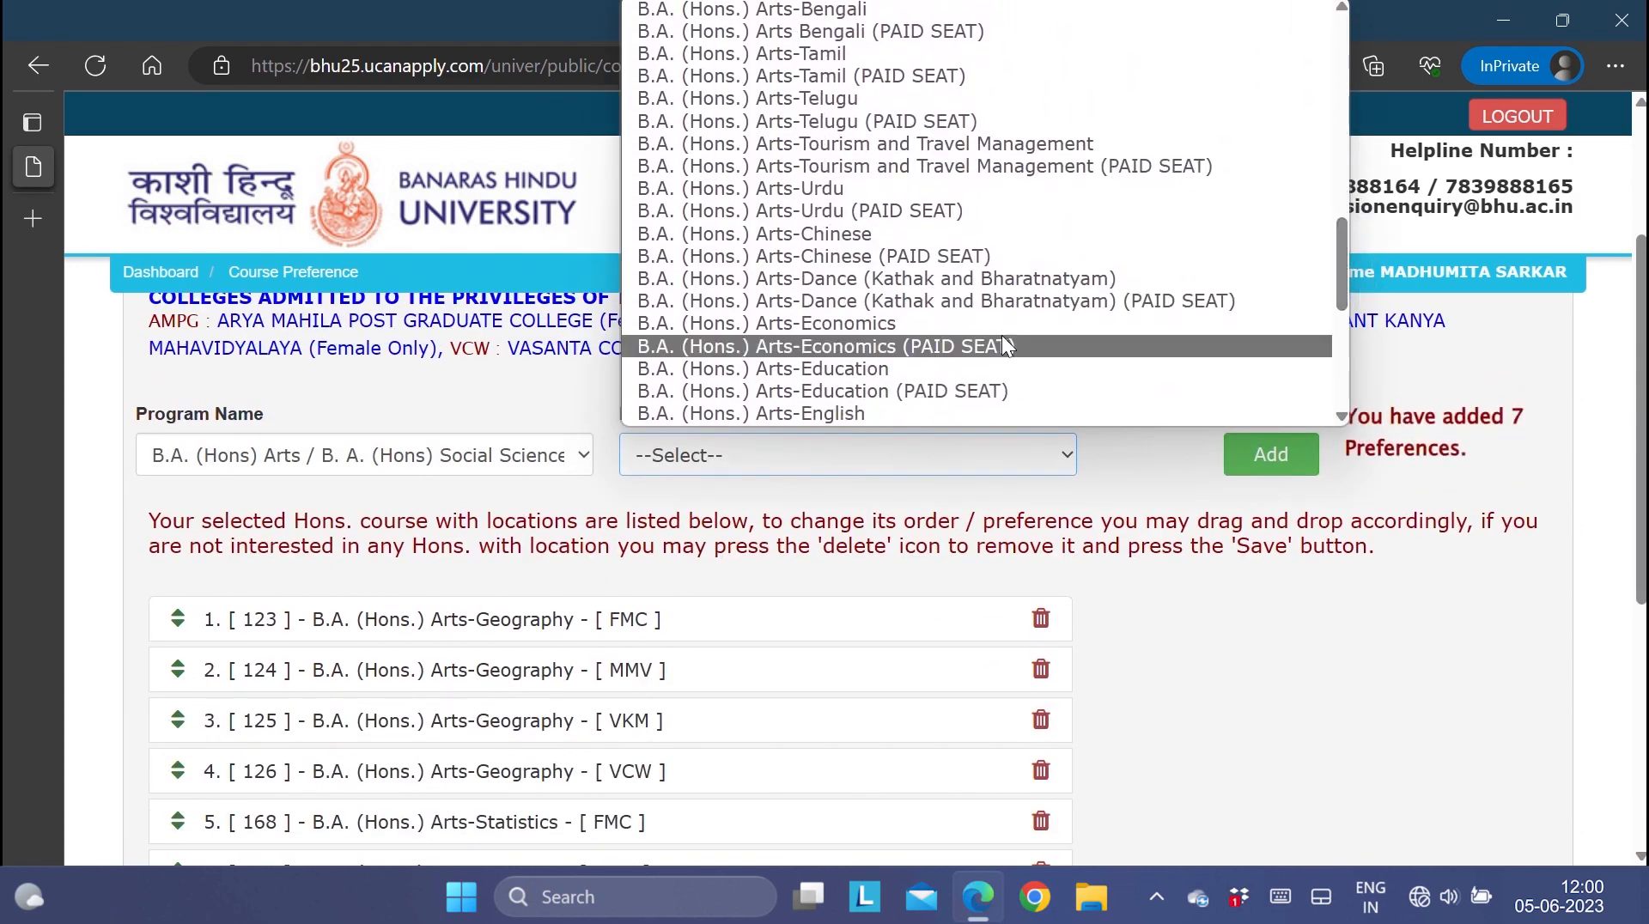
pyautogui.click(869, 339)
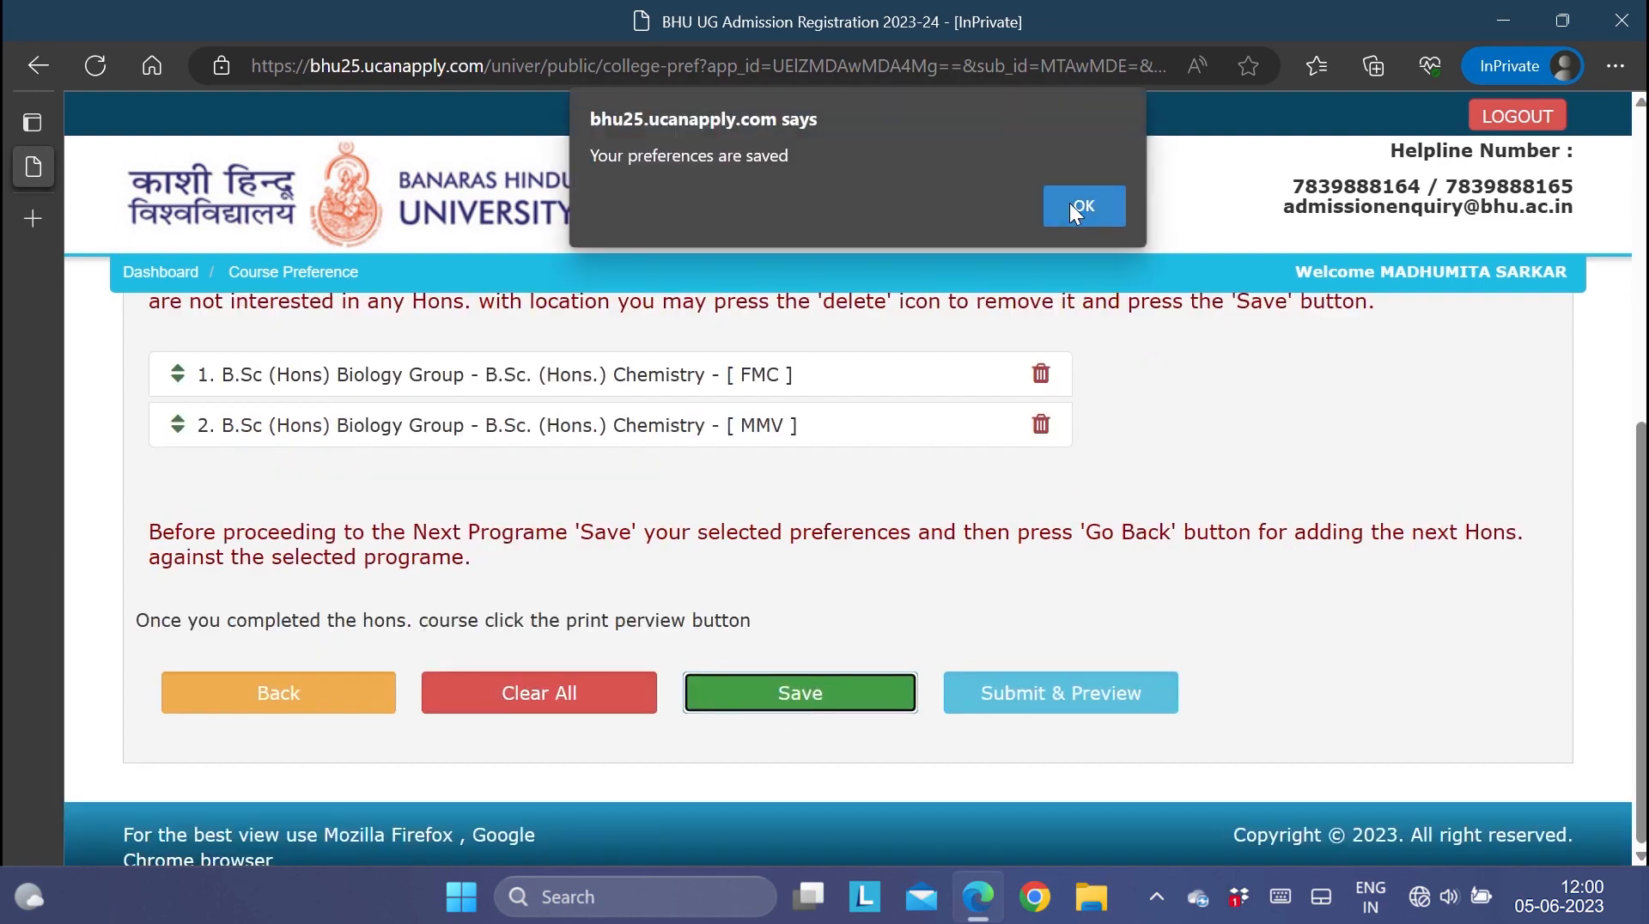
pyautogui.click(1068, 204)
# Add B.Sc. (Hons.) Chemistry (PAID SEAT) at FMC and MMV, save, and return to the programme overview
pyautogui.click(1065, 489)
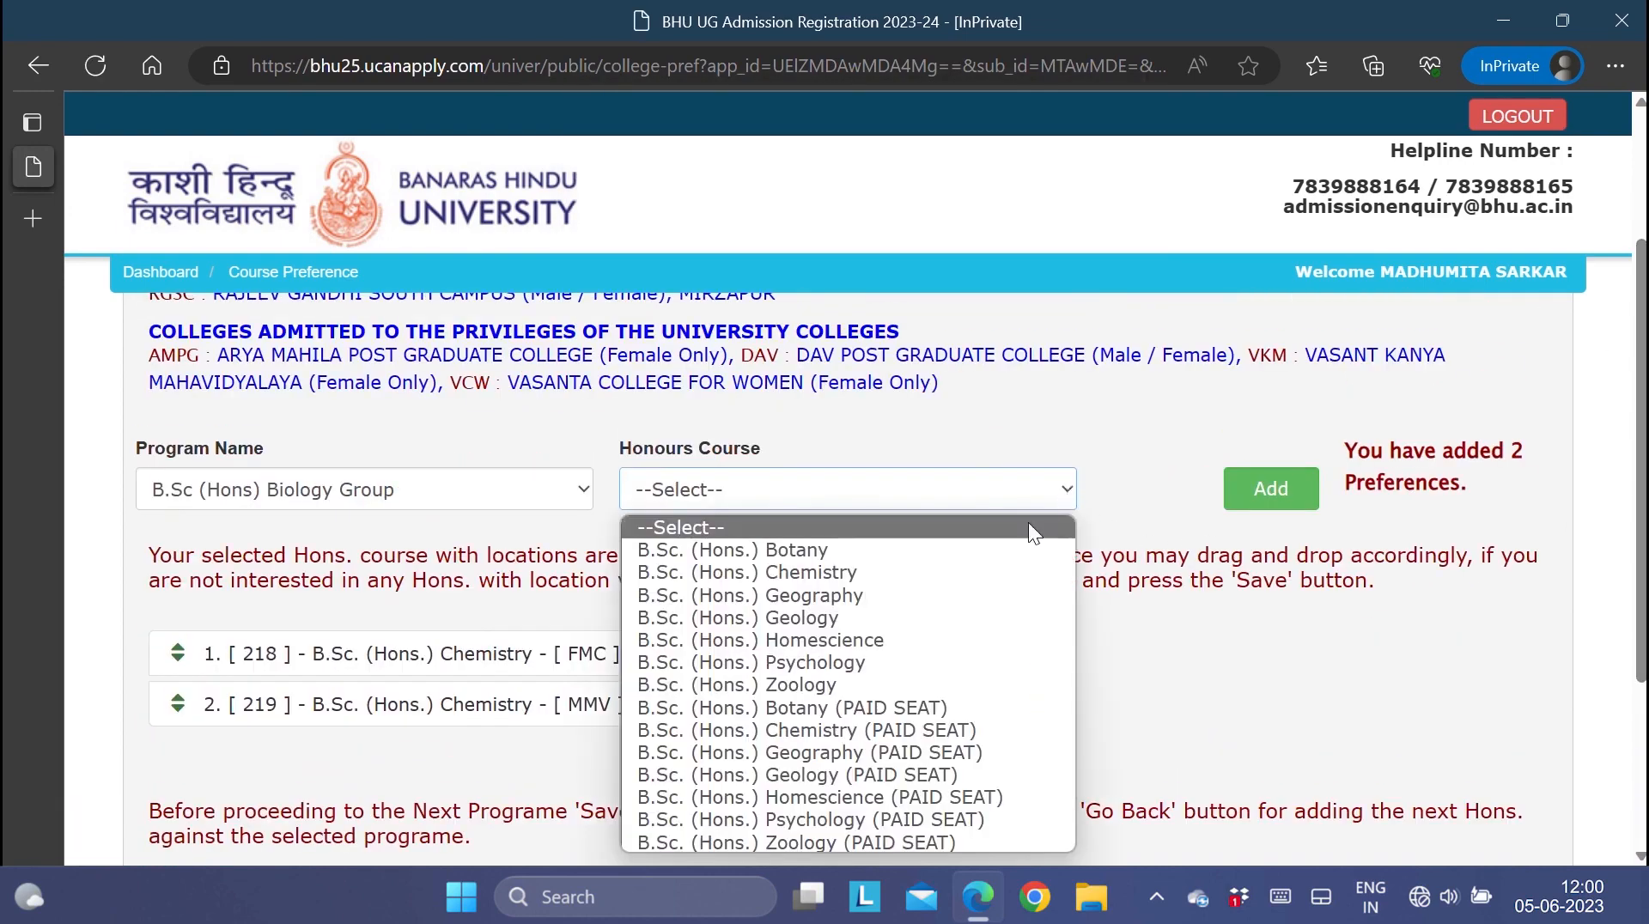
pyautogui.click(936, 573)
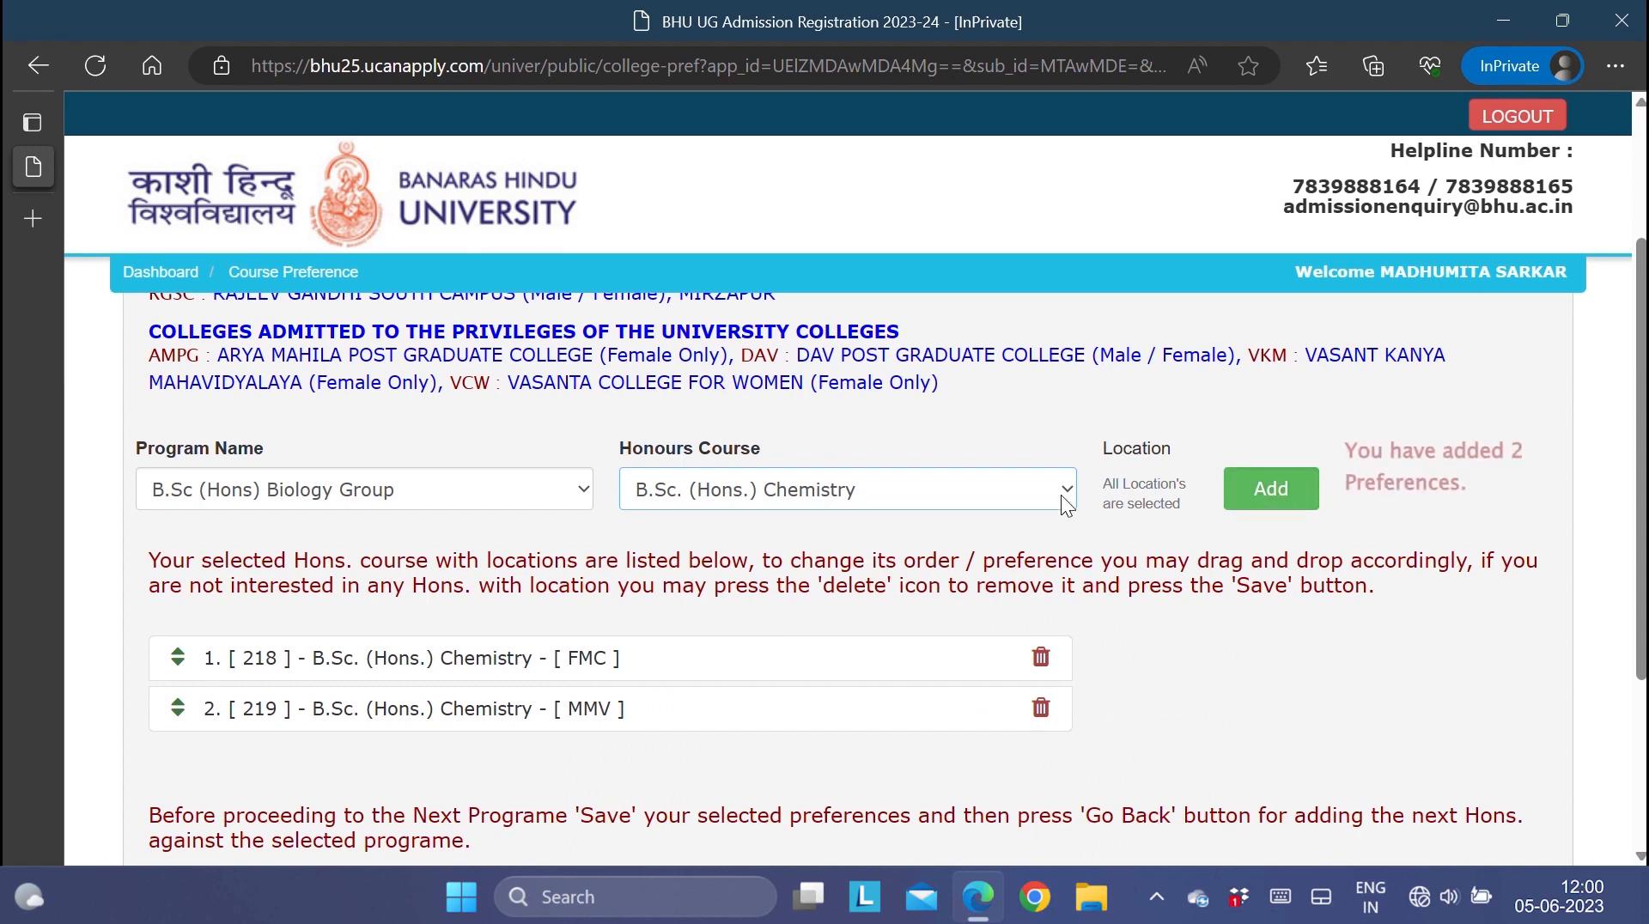
pyautogui.click(1059, 495)
pyautogui.click(976, 727)
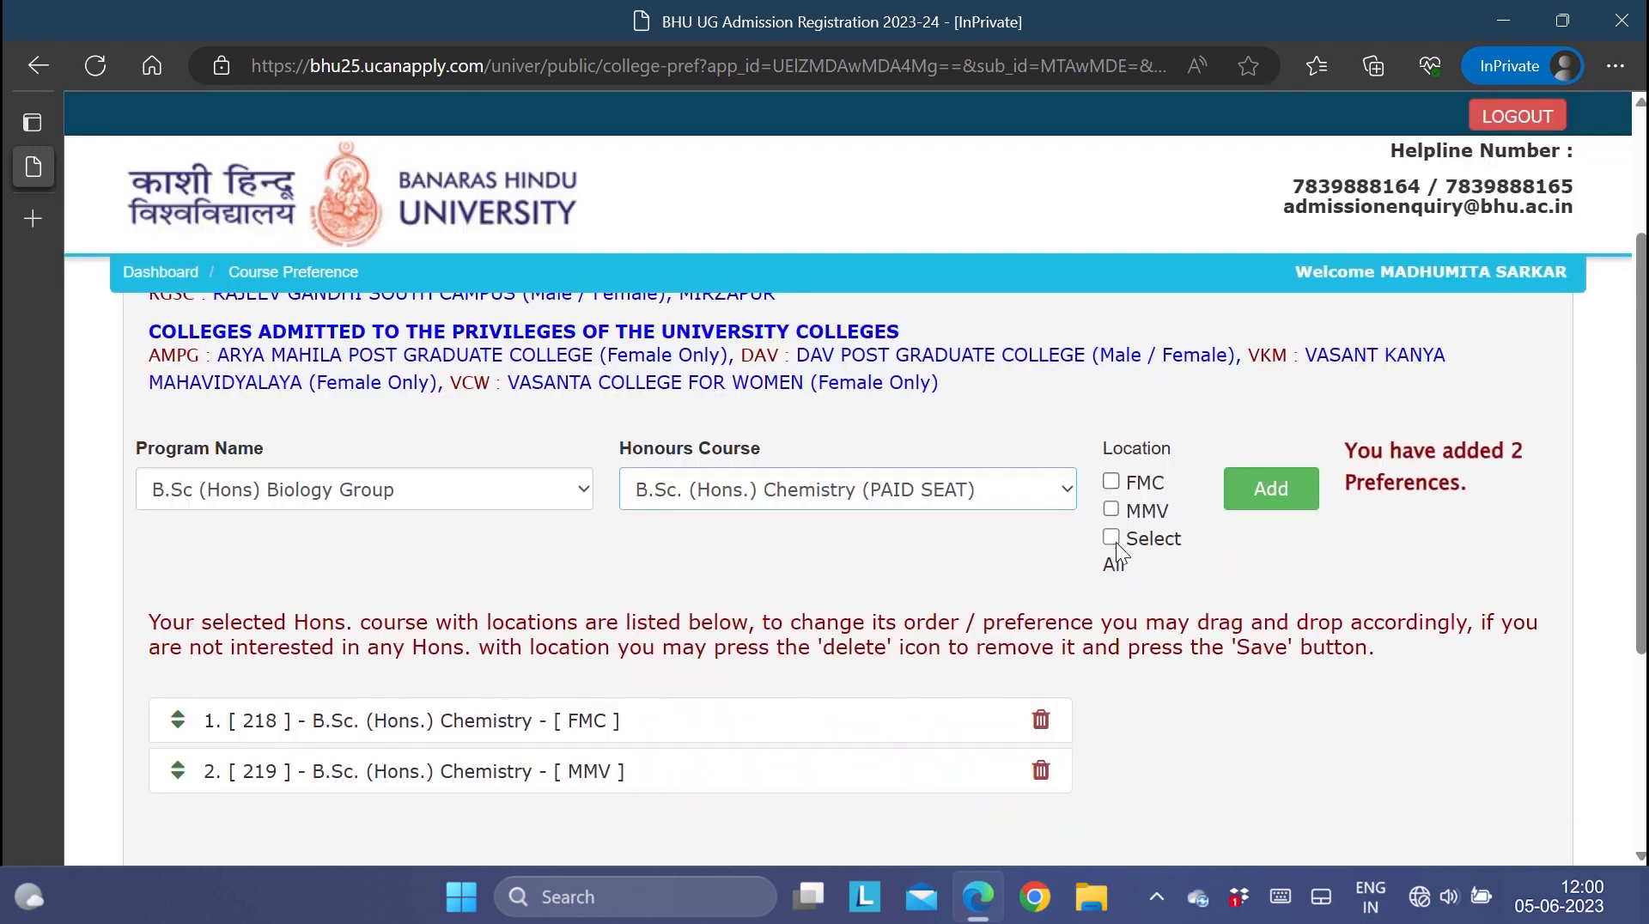
pyautogui.click(1112, 537)
pyautogui.click(1271, 488)
pyautogui.scroll(-5, 1622, 741)
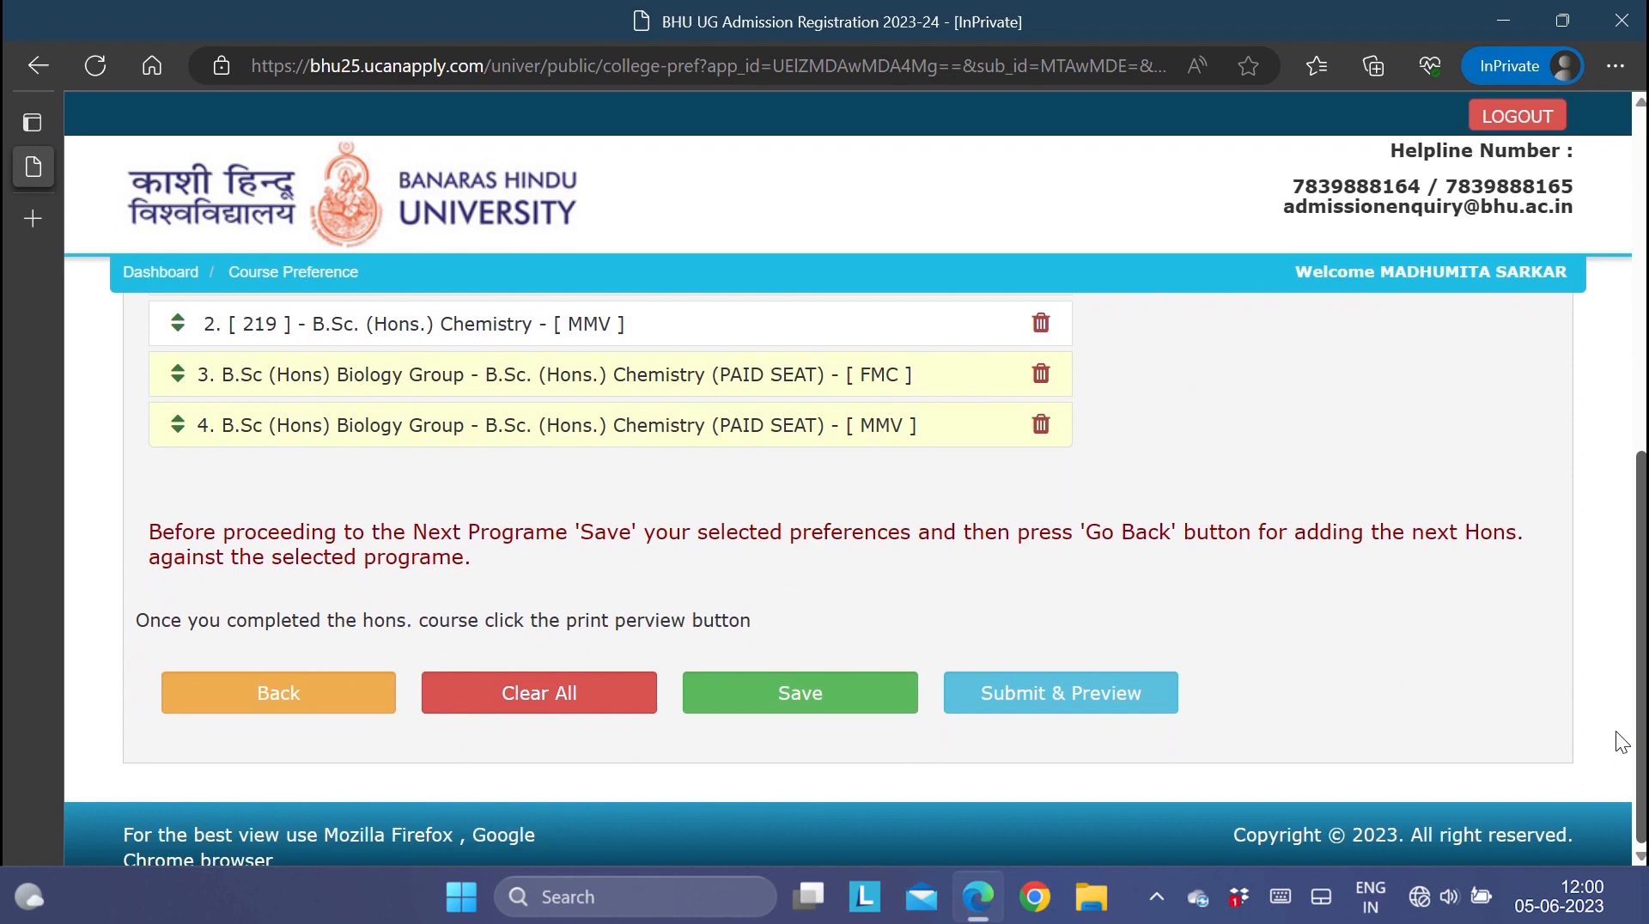
pyautogui.click(843, 708)
pyautogui.click(1084, 206)
pyautogui.click(308, 713)
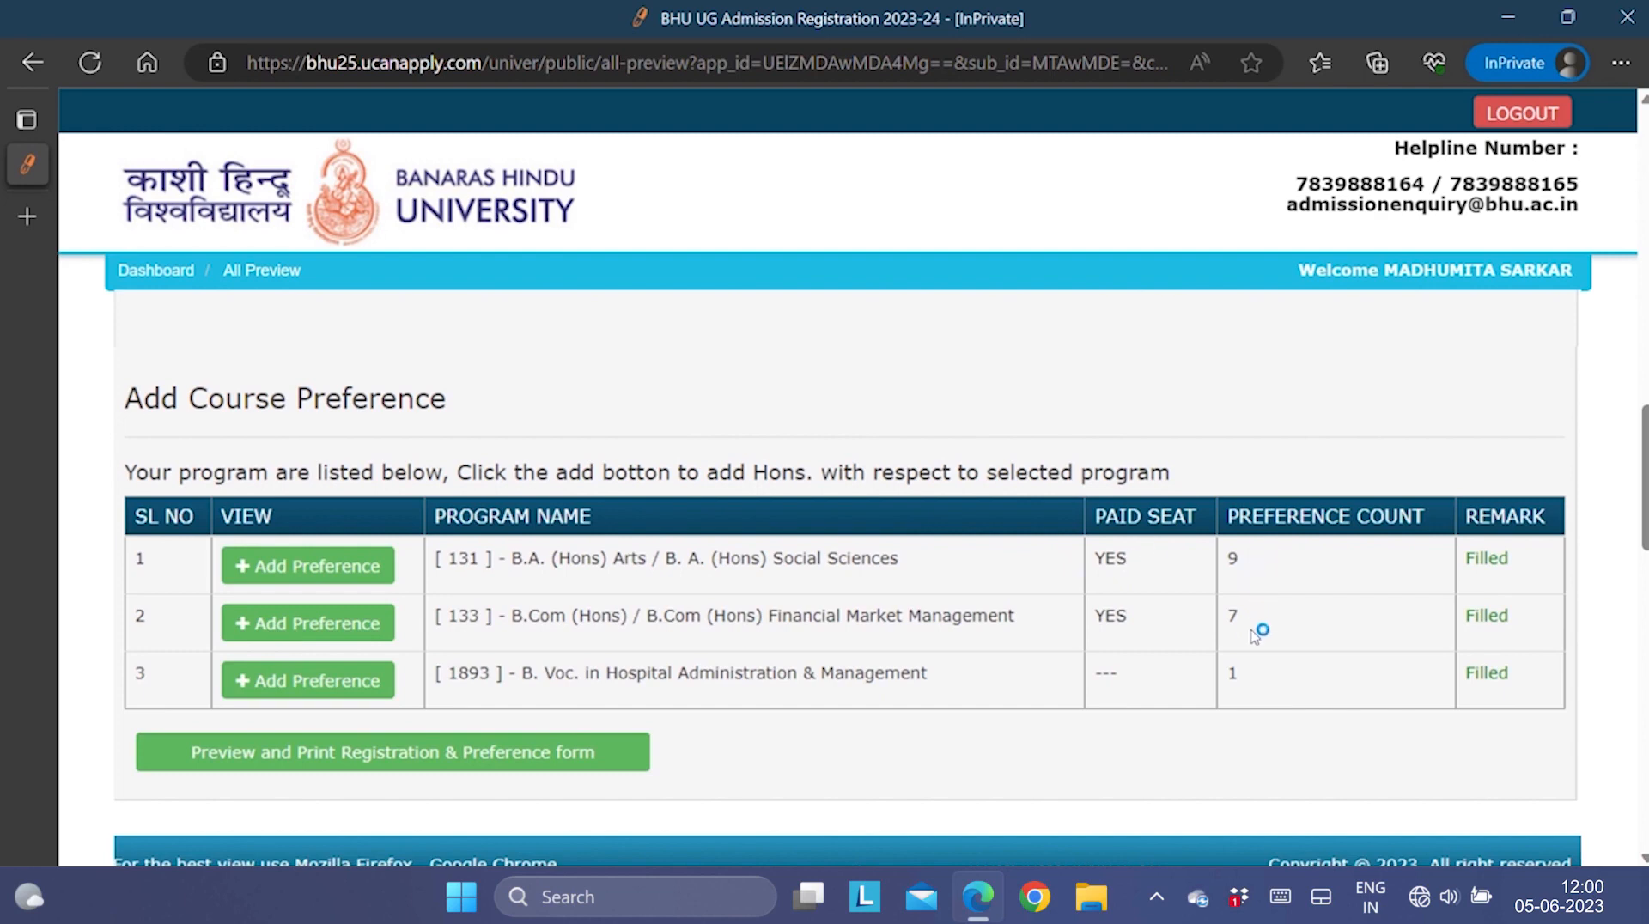
# Submit the counselling form and scroll the registration-and-preference preview down to Print
pyautogui.click(435, 756)
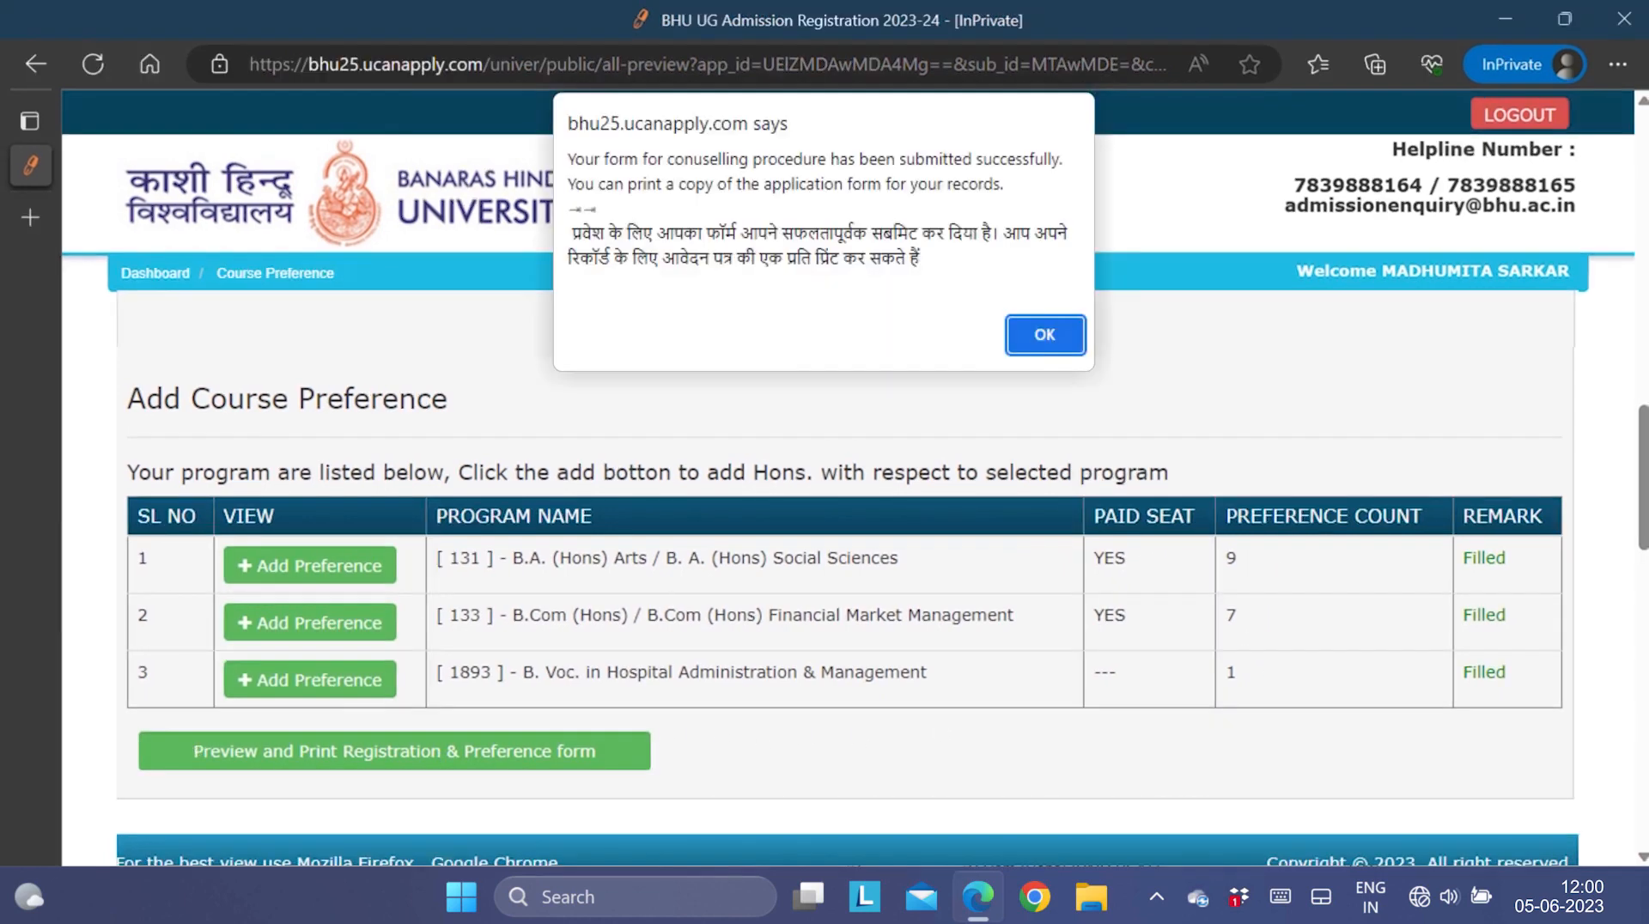
pyautogui.scroll(-8, 824, 558)
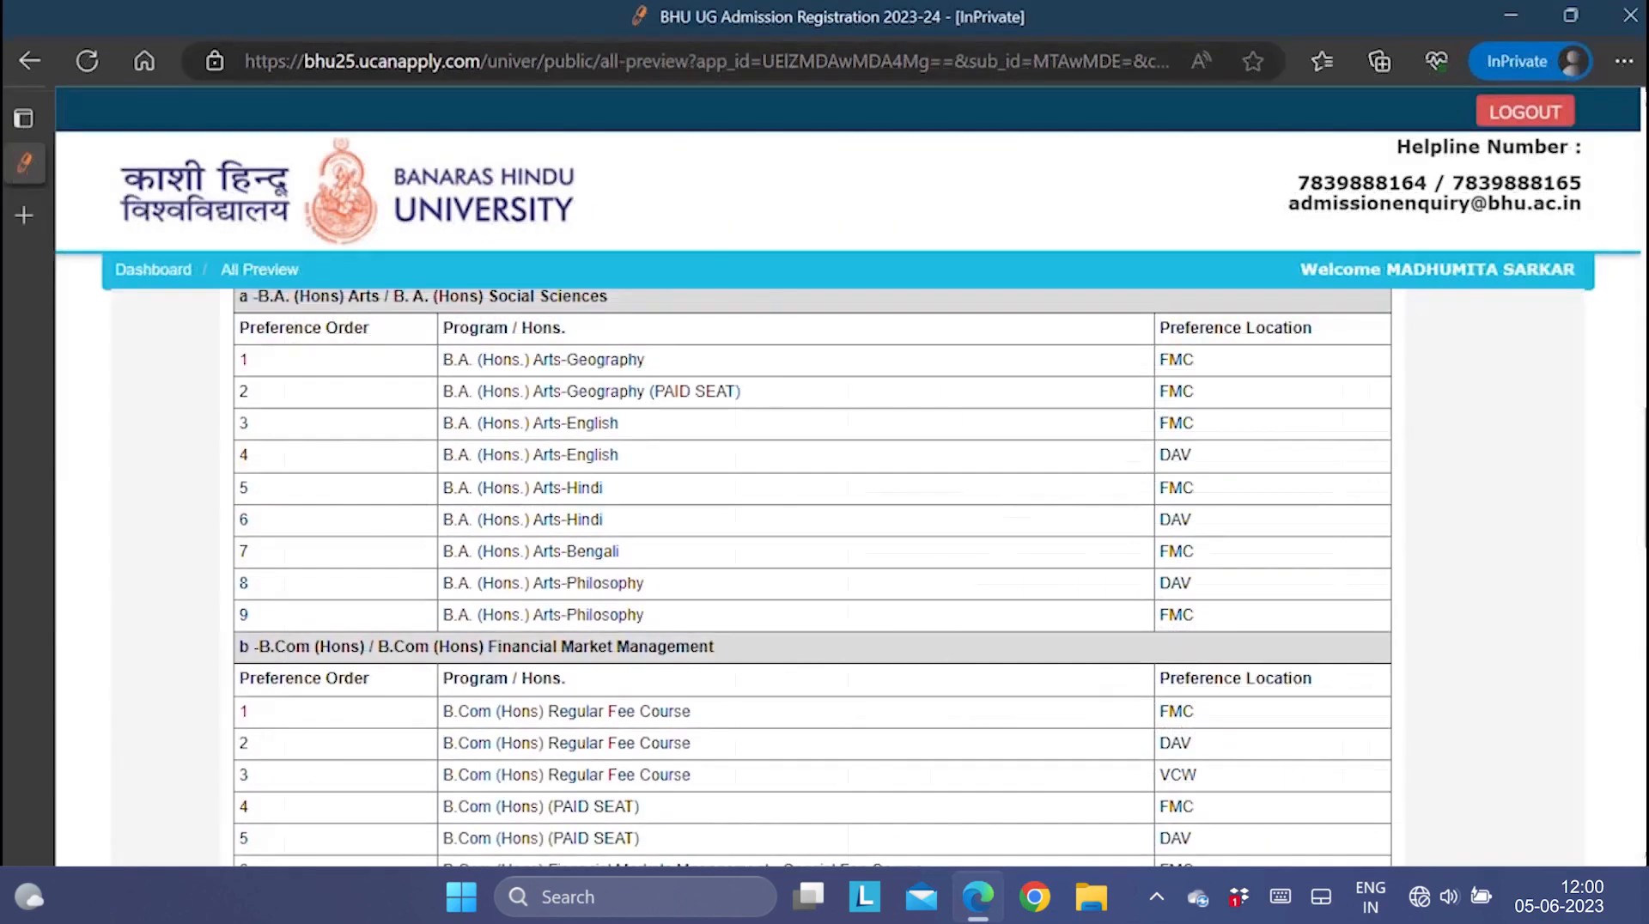
pyautogui.scroll(-2, 811, 578)
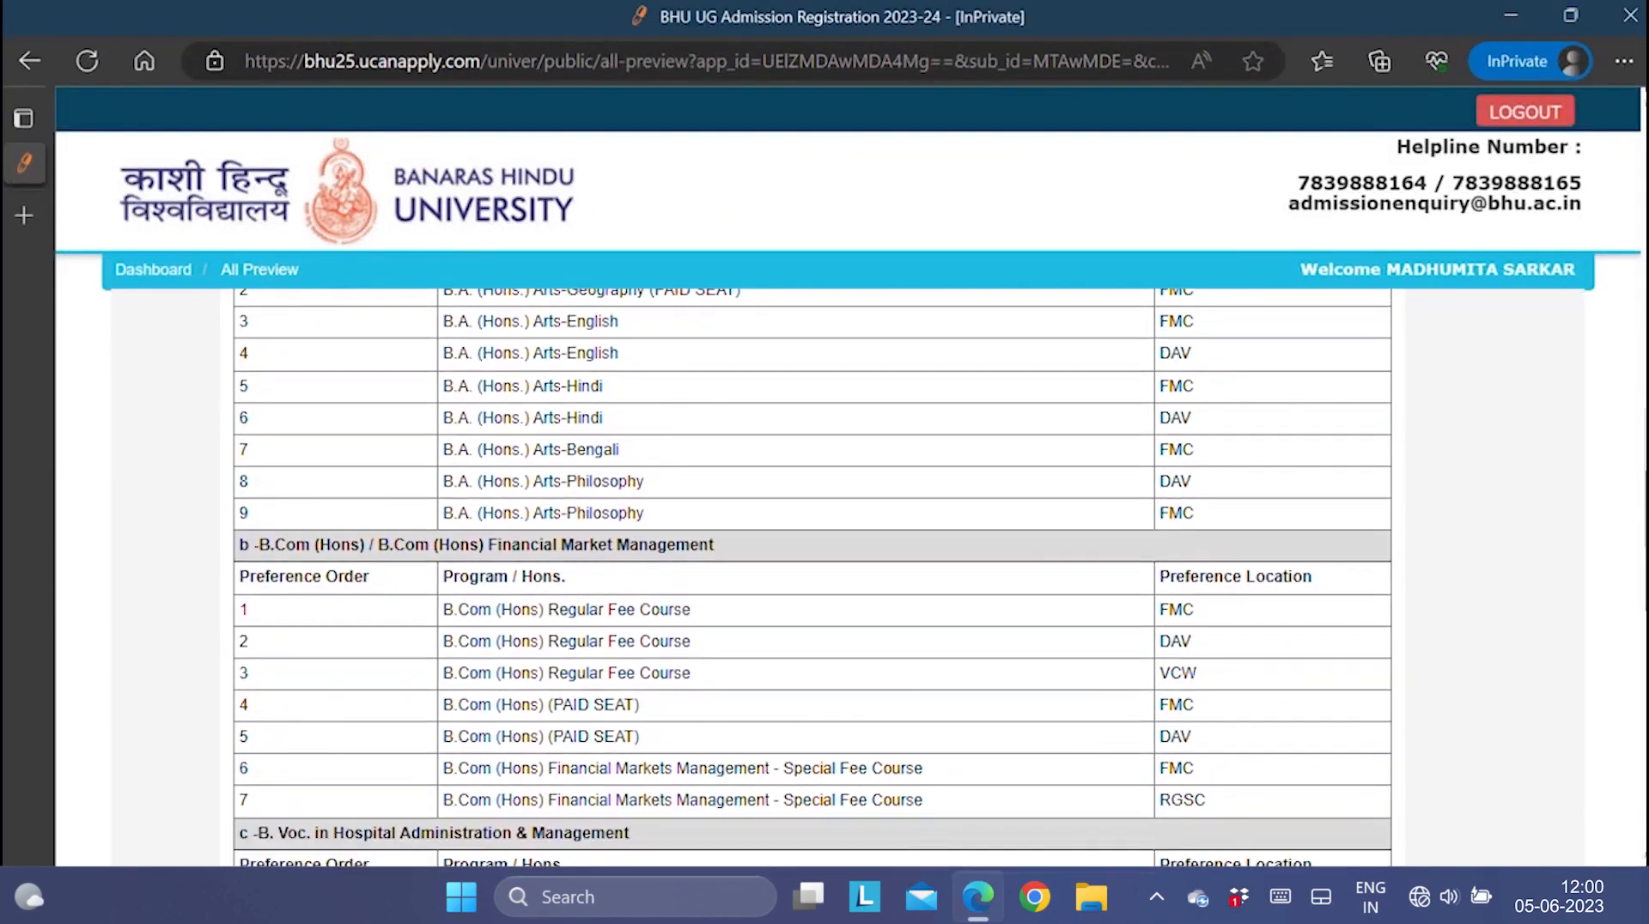
pyautogui.scroll(-15, 824, 567)
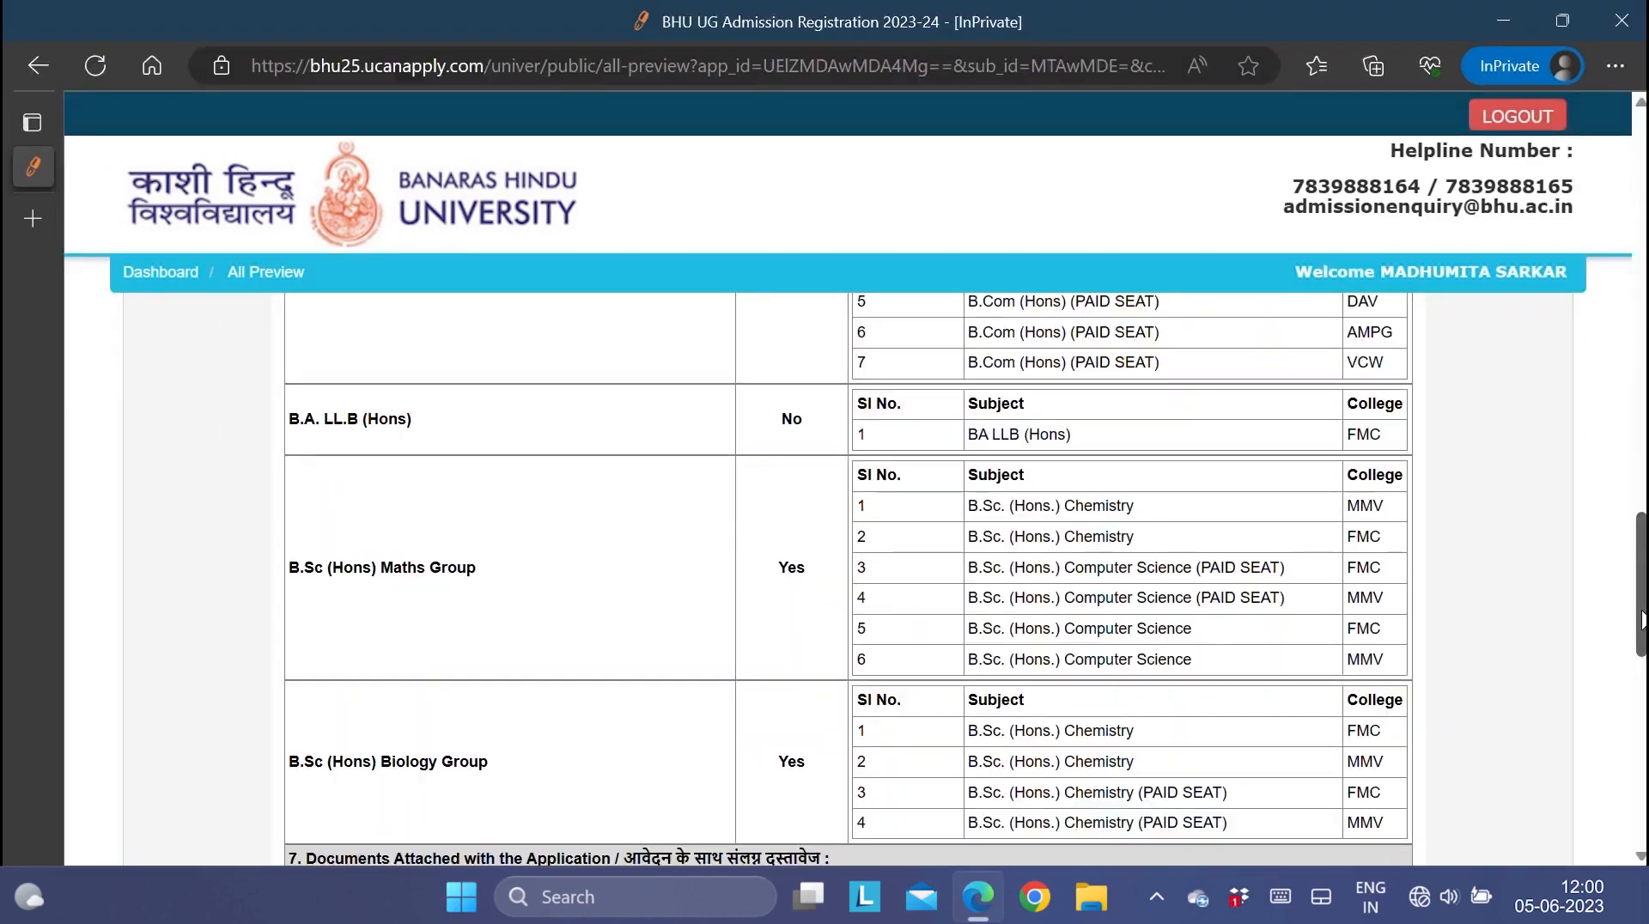
pyautogui.click(186, 725)
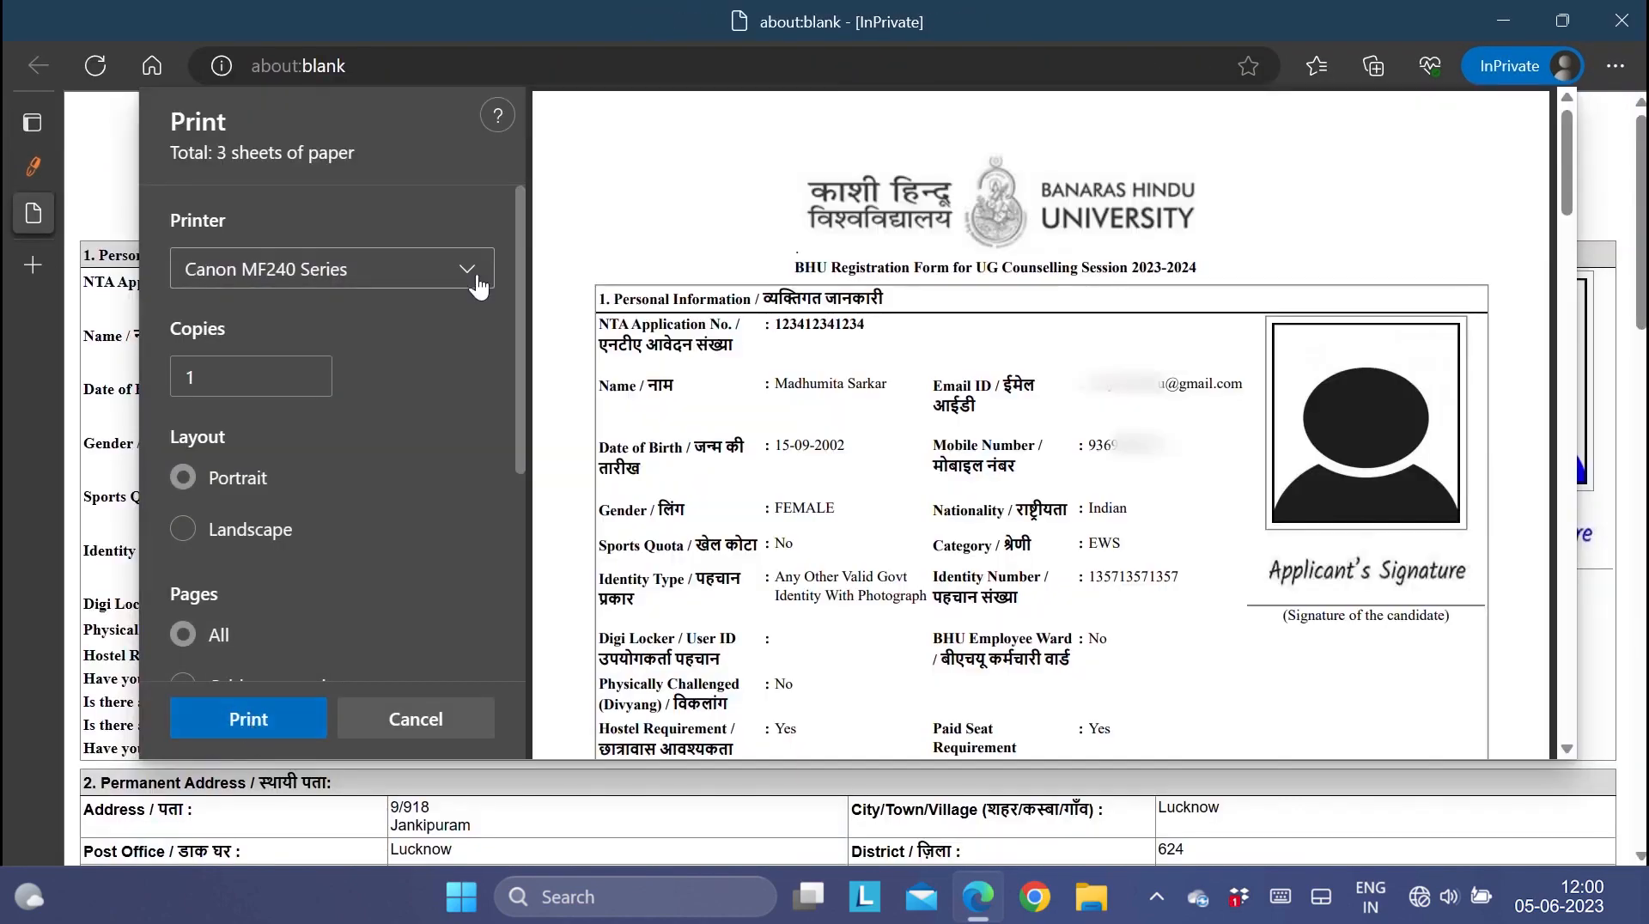
# Save the form with the Save as PDF printer to the Desktop as 'MY BHU FORM'
pyautogui.click(479, 286)
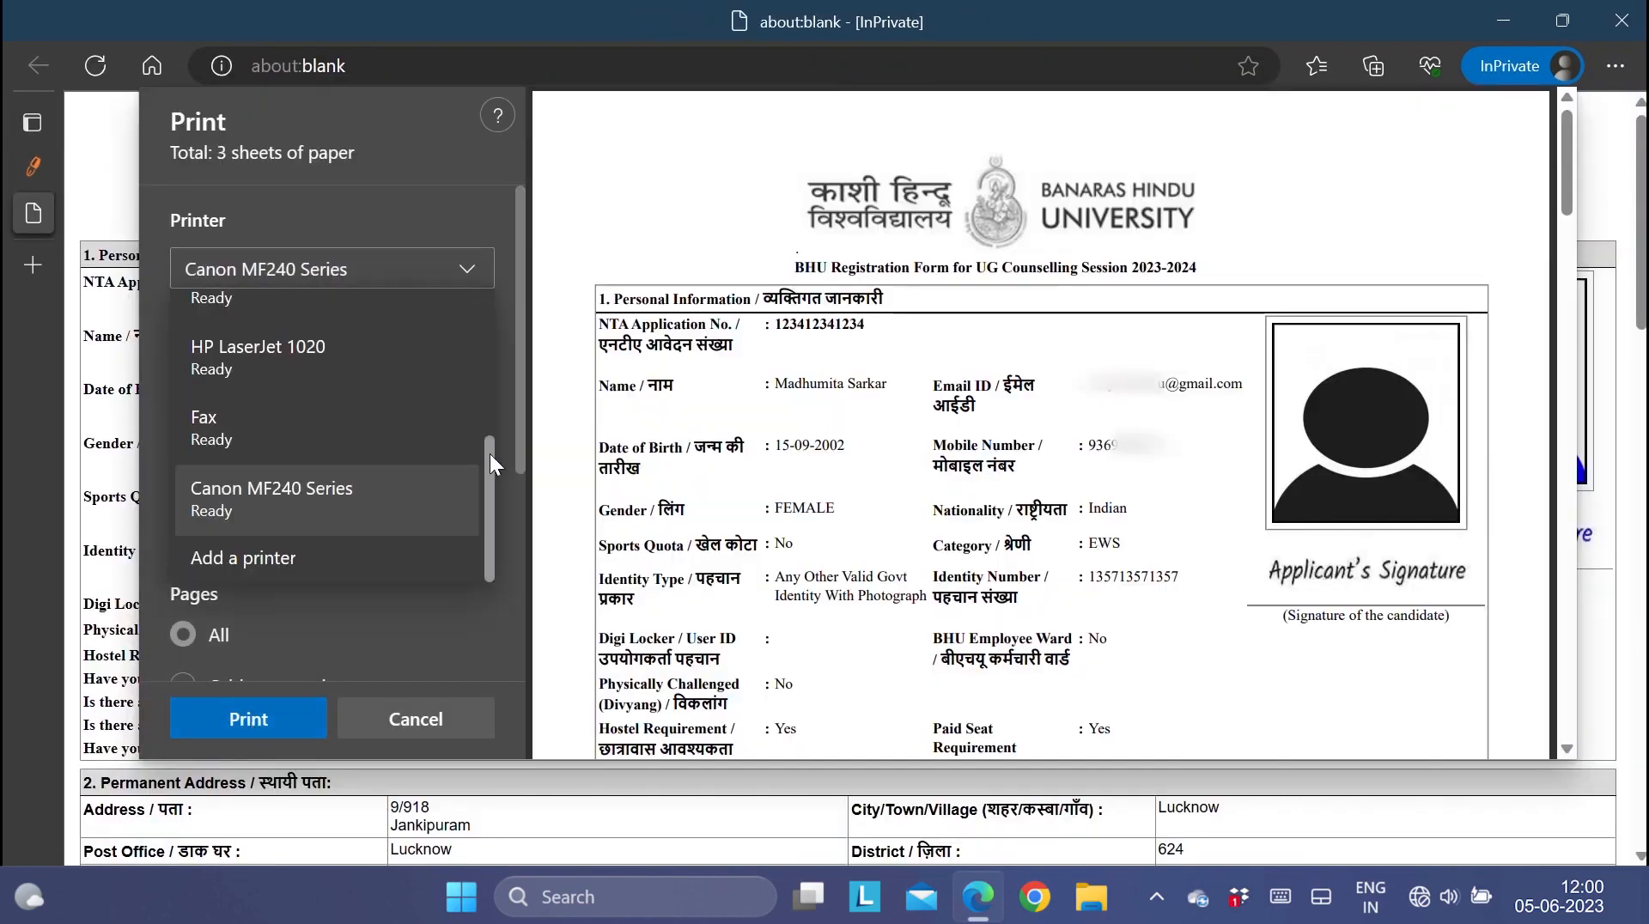
pyautogui.click(336, 311)
pyautogui.click(239, 719)
pyautogui.click(152, 539)
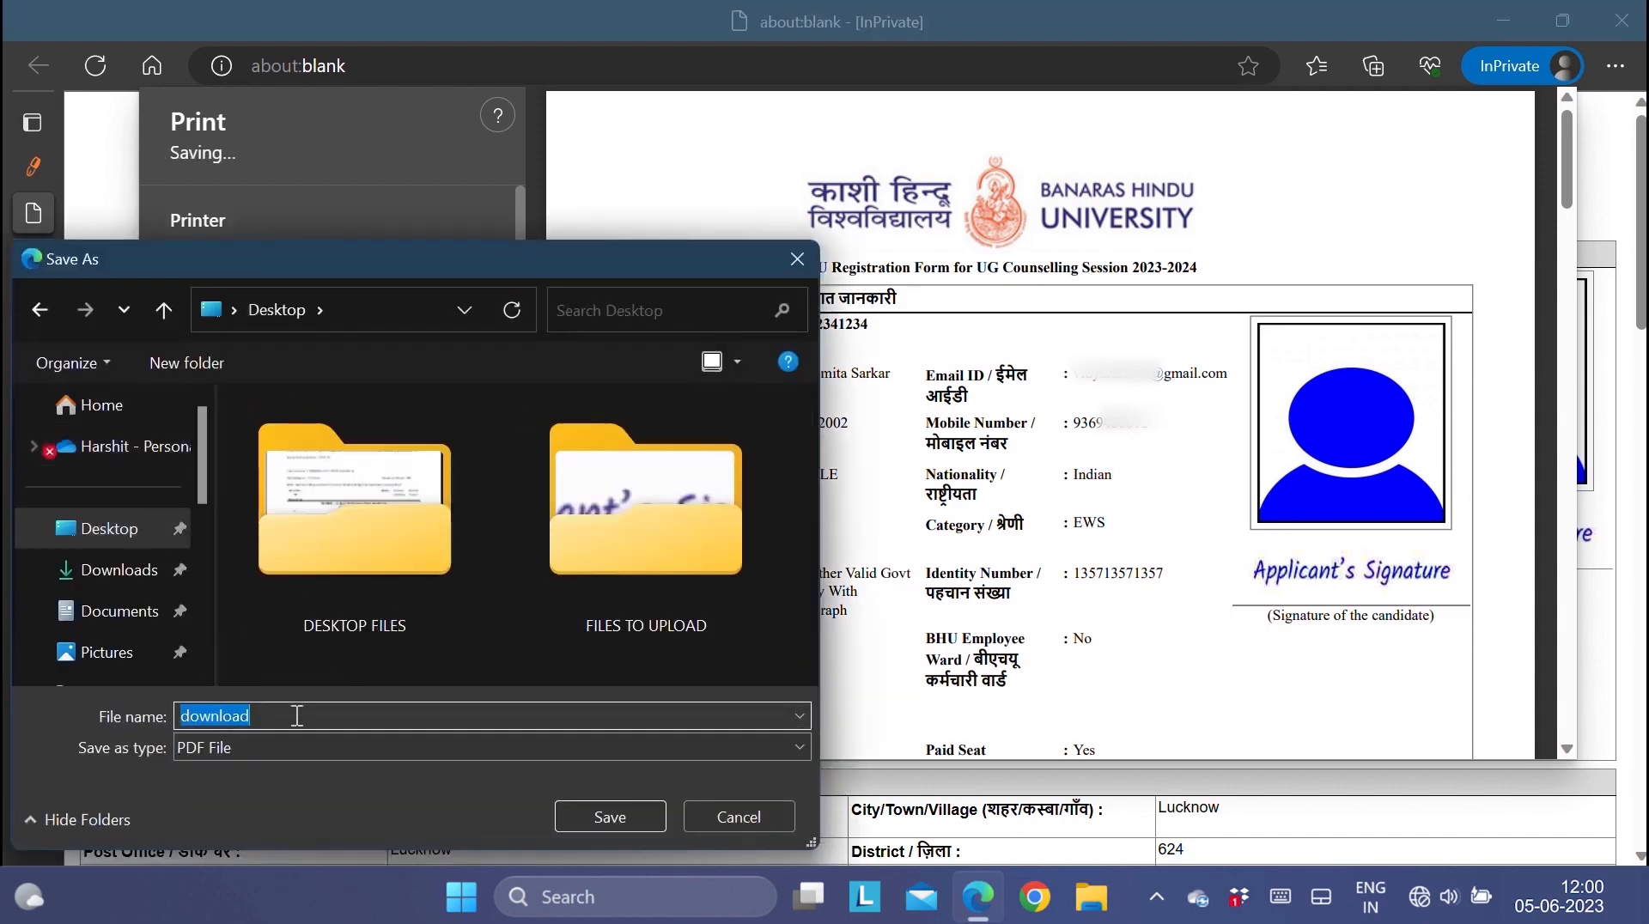
pyautogui.write('MY BHU FORM')
pyautogui.click(579, 806)
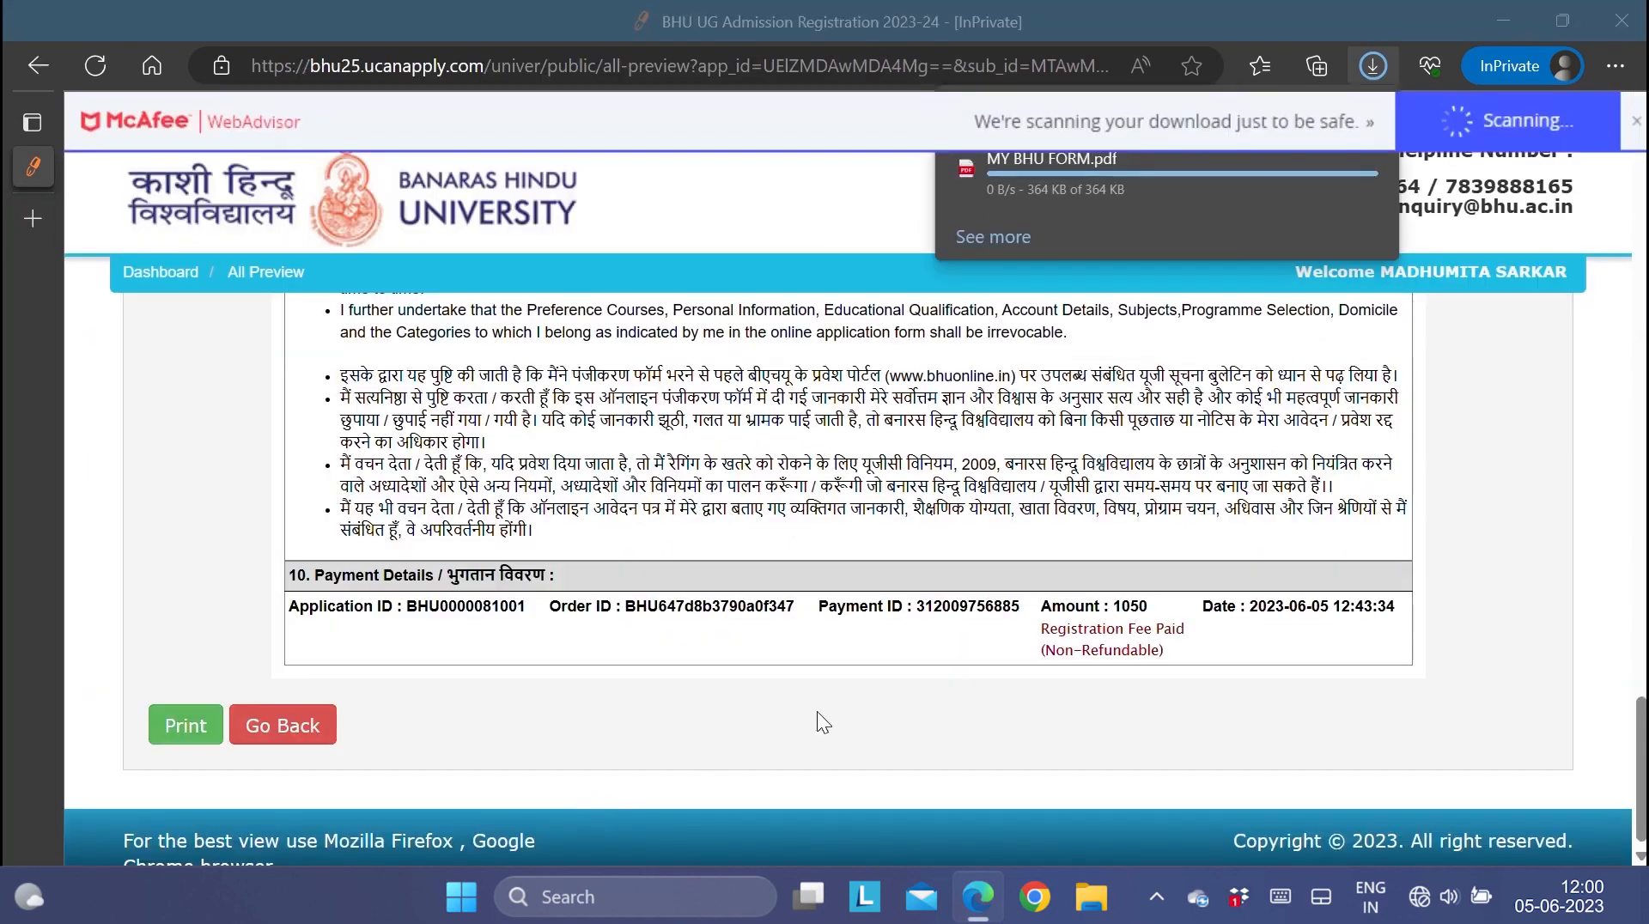